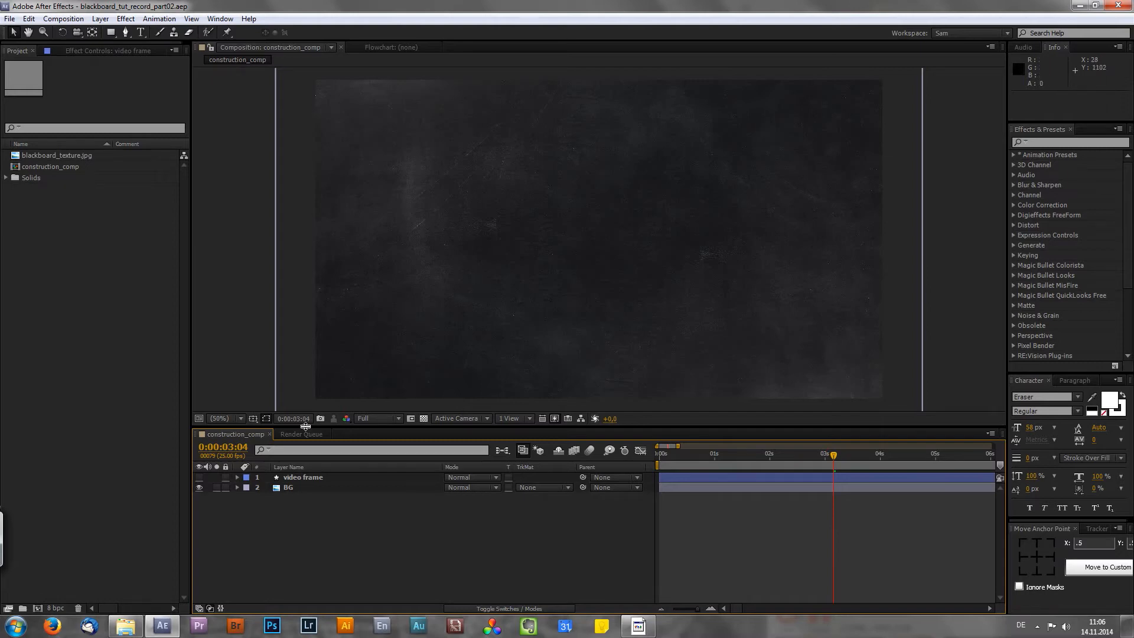
# - Switch to the footage folder in Windows Explorer and preview the banner_example image
pyautogui.click(125, 626)
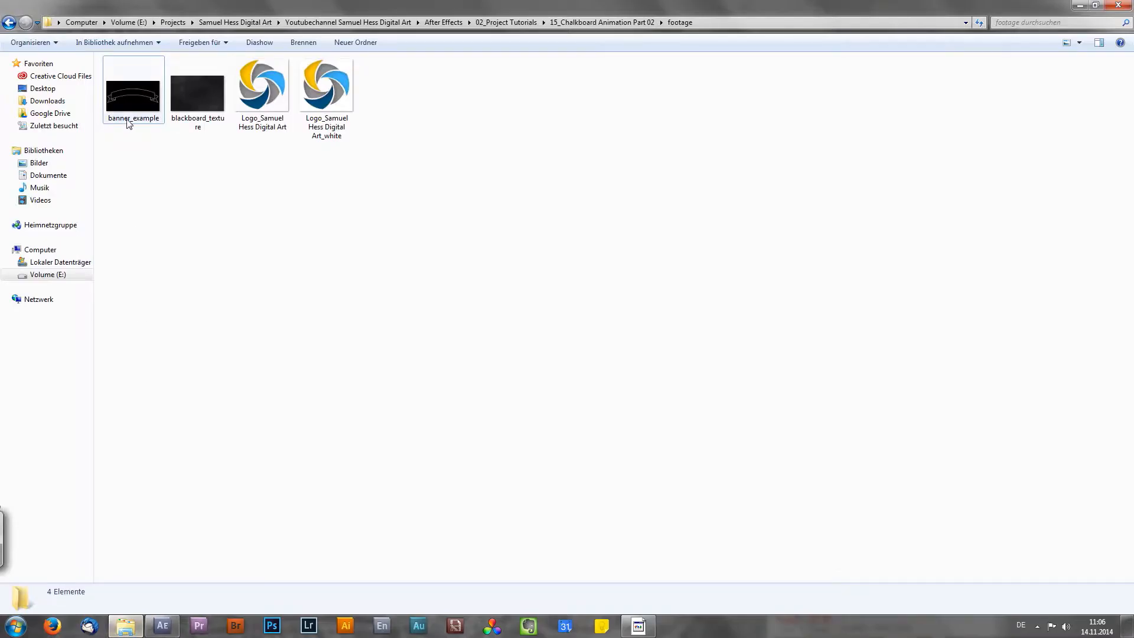
pyautogui.doubleClick(132, 107)
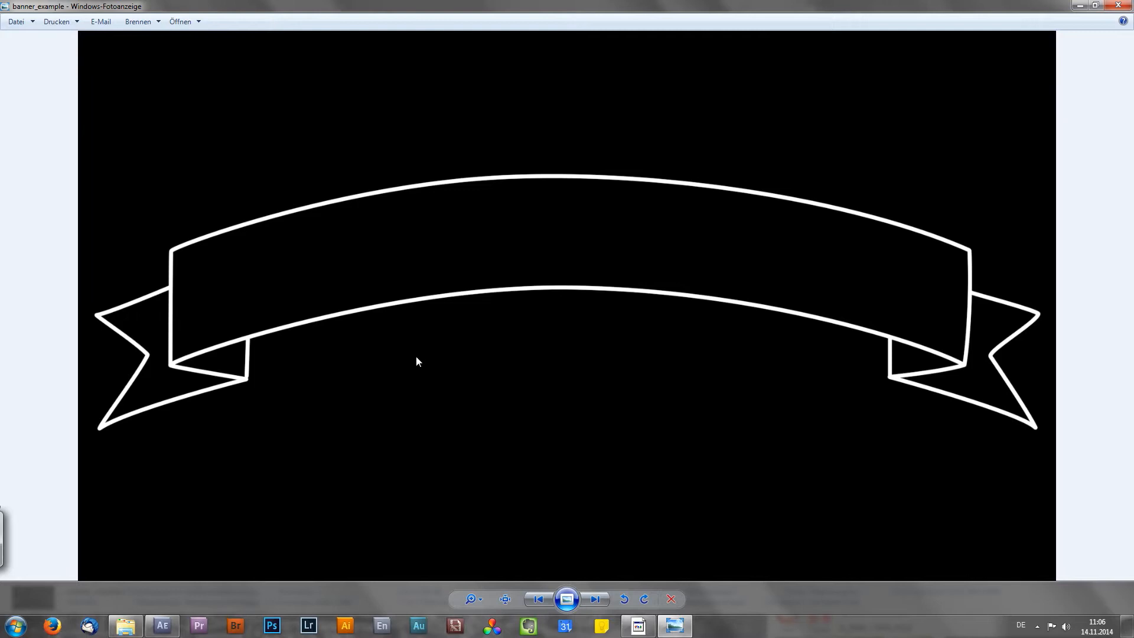
pyautogui.click(1119, 5)
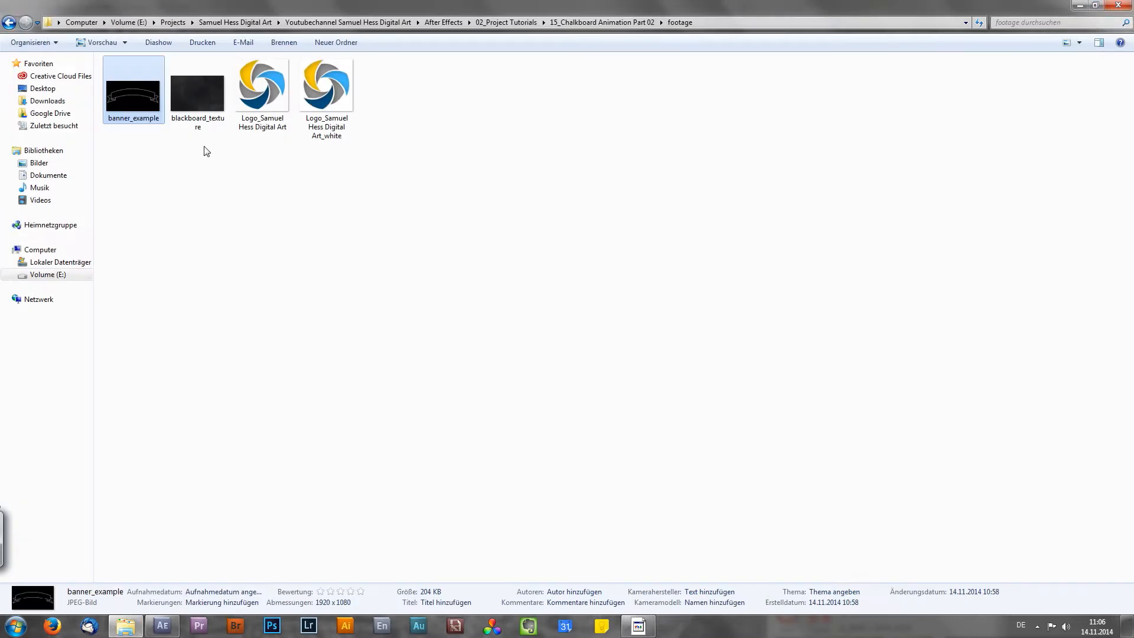
# - Import banner_example into the After Effects project and add it as the top layer of construction_comp
pyautogui.moveTo(136, 106); pyautogui.dragTo(104, 413)
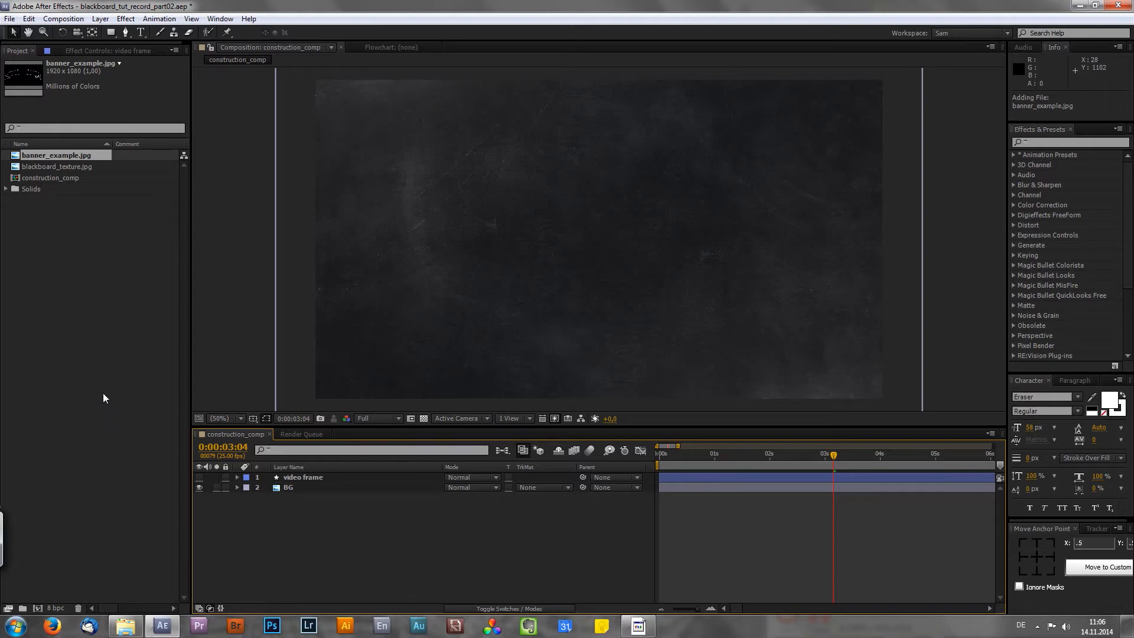
pyautogui.click(65, 265)
pyautogui.moveTo(66, 155); pyautogui.dragTo(374, 476)
pyautogui.click(343, 546)
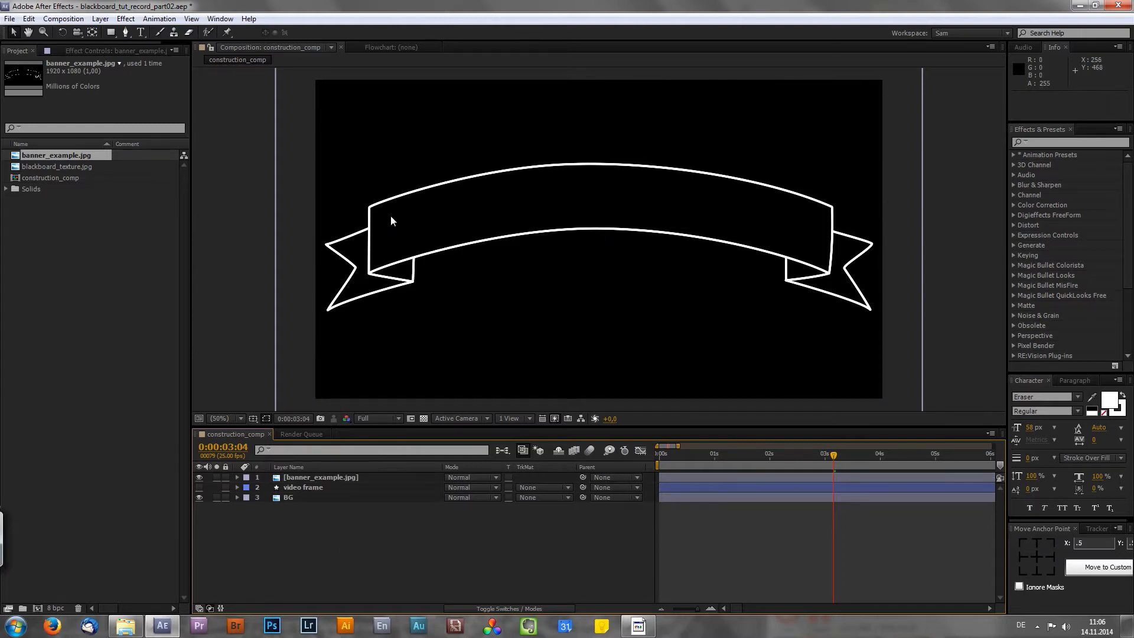
# - Create a white 1920 x 1080 px solid named "banner" and place it directly below the banner_example.jpg layer
pyautogui.click(123, 32)
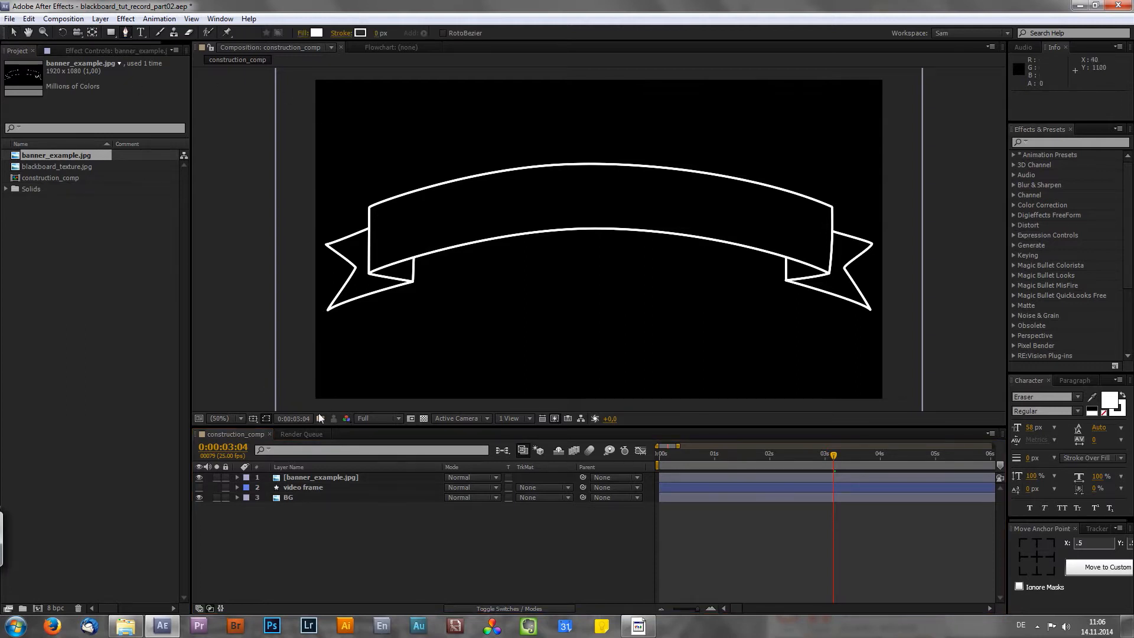
pyautogui.rightClick(287, 525)
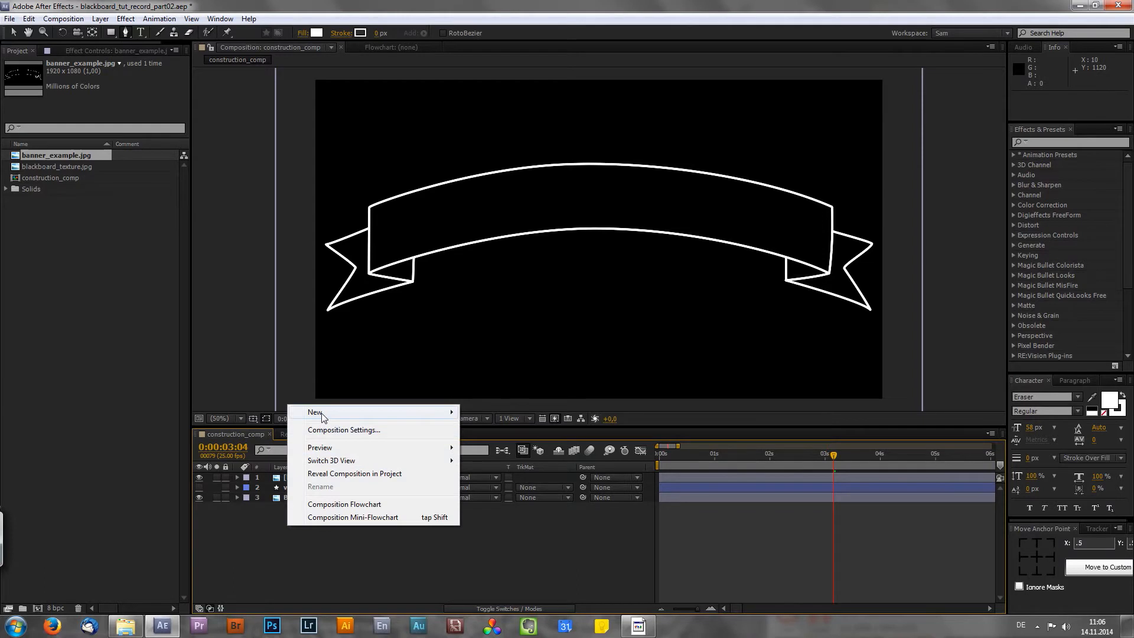
pyautogui.moveTo(319, 412)
pyautogui.click(225, 444)
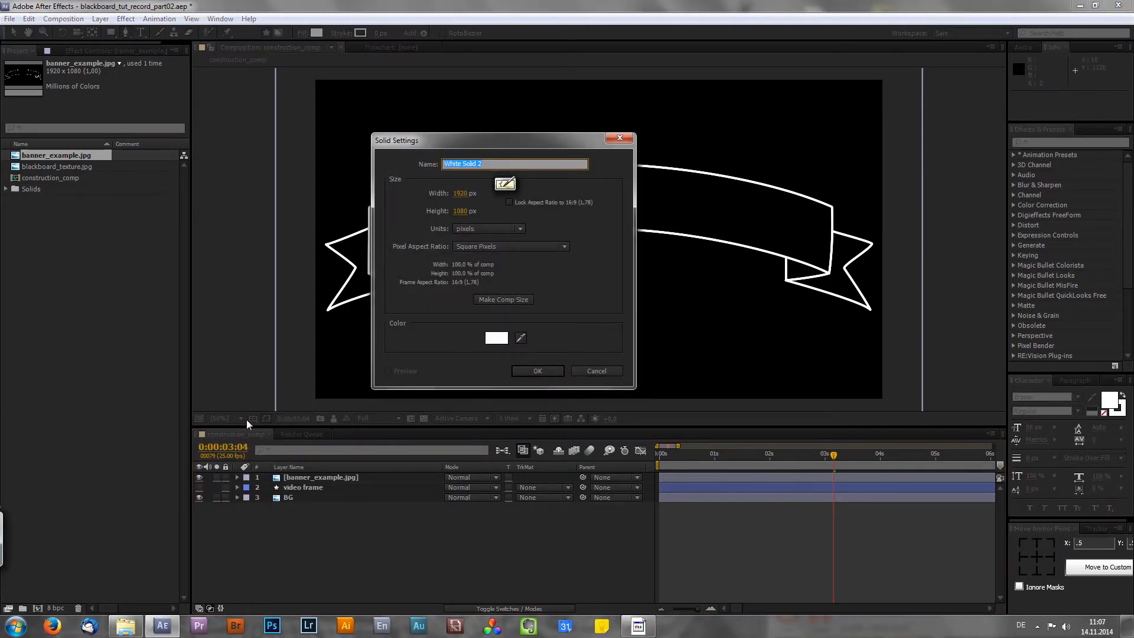
pyautogui.write('banner')
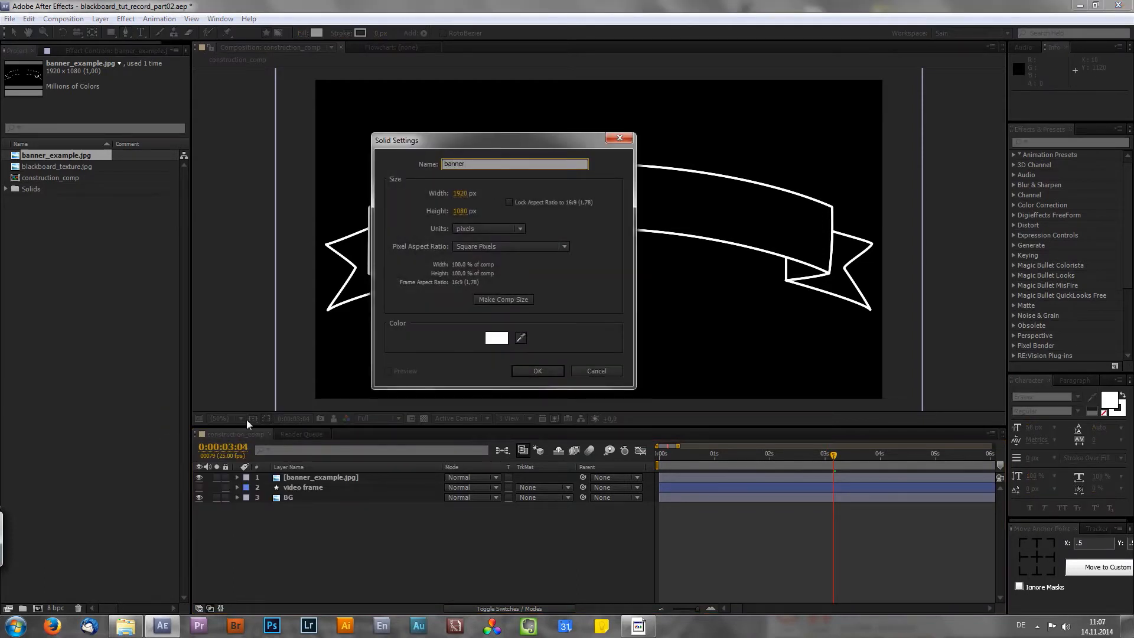
pyautogui.click(537, 371)
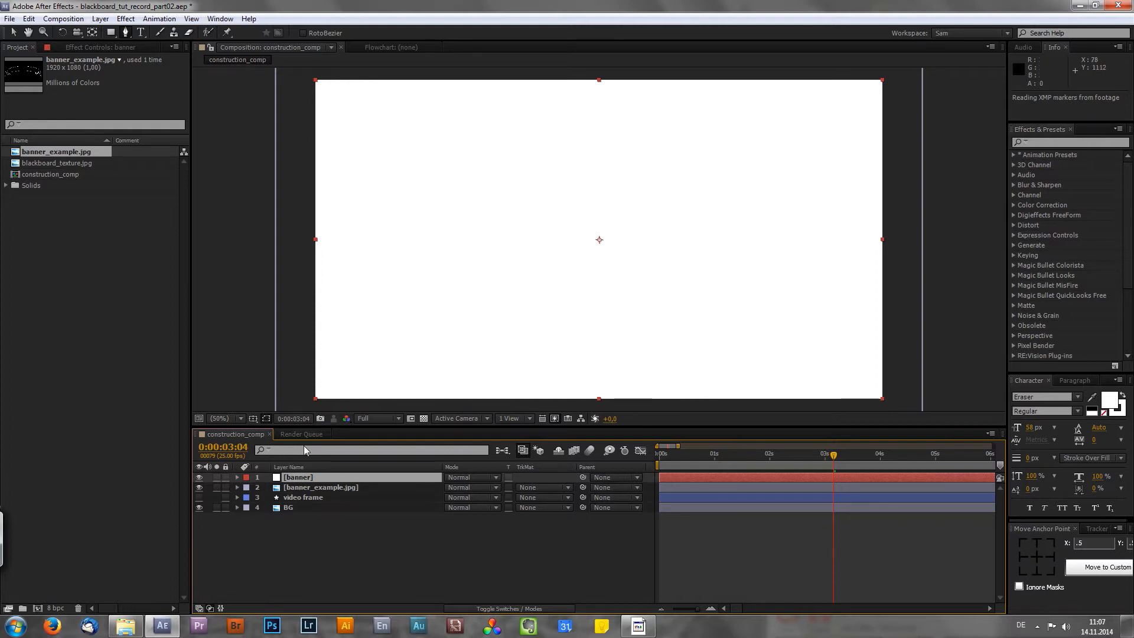
pyautogui.moveTo(310, 477); pyautogui.dragTo(308, 495)
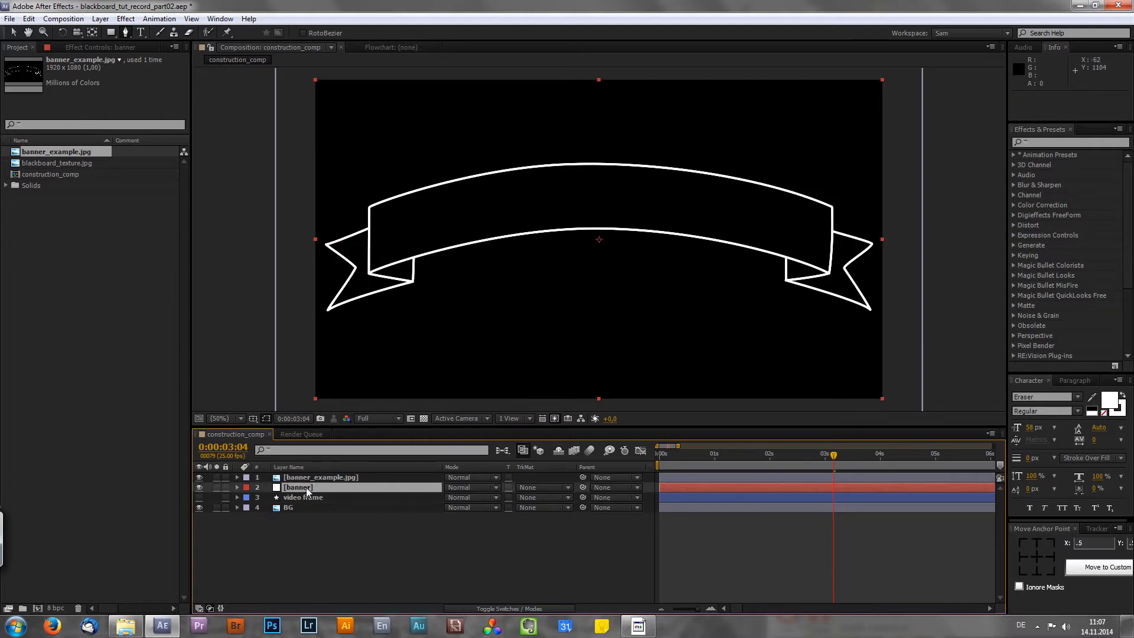
pyautogui.click(409, 208)
pyautogui.click(412, 282)
pyautogui.click(523, 283)
pyautogui.click(623, 174)
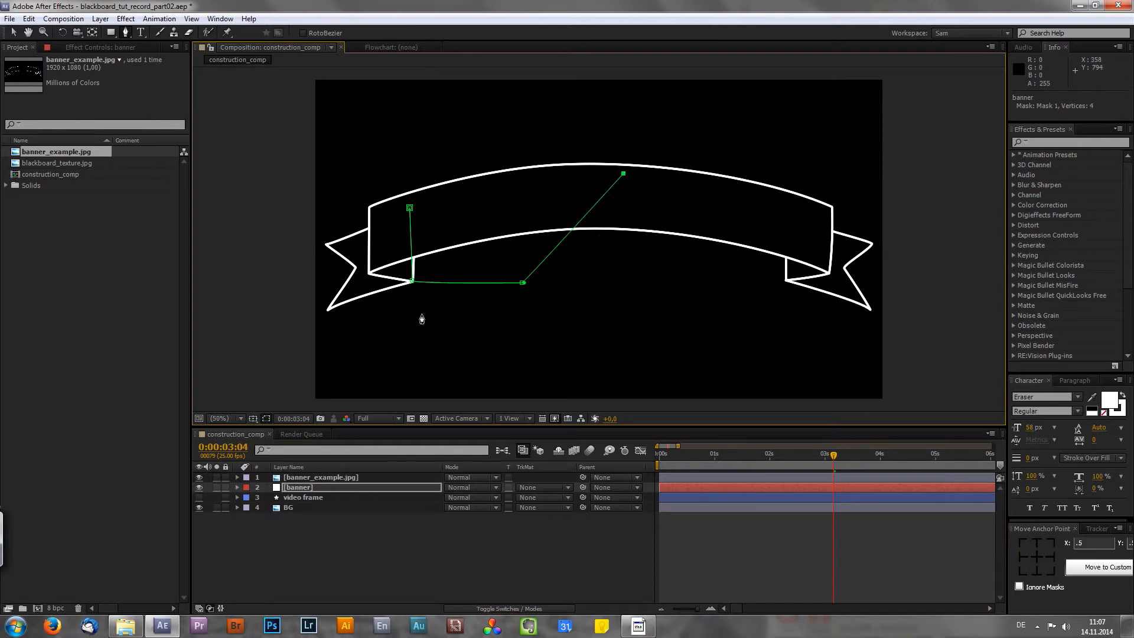
pyautogui.hotkey('ctrl', 'z')
pyautogui.hotkey('ctrl', 'z')
pyautogui.hotkey('ctrl', 'z')
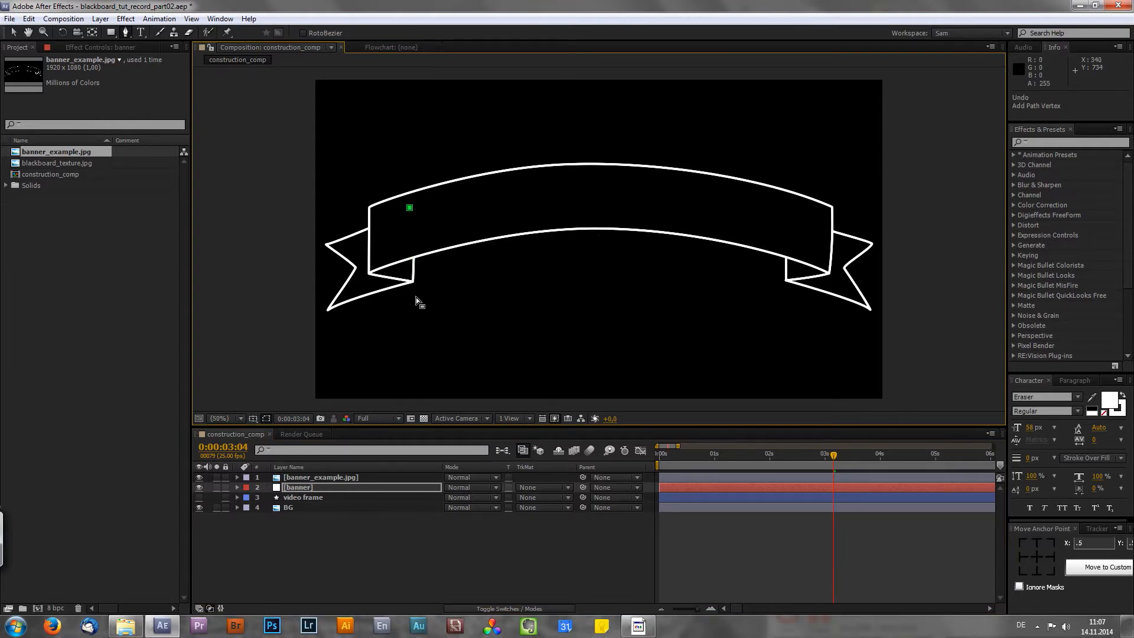
pyautogui.hotkey('ctrl', 'z')
# - Start a Pen tool mask on the banner layer, tracing the left ribbon tail's lower edge and the fold's lower edge
pyautogui.press('.')
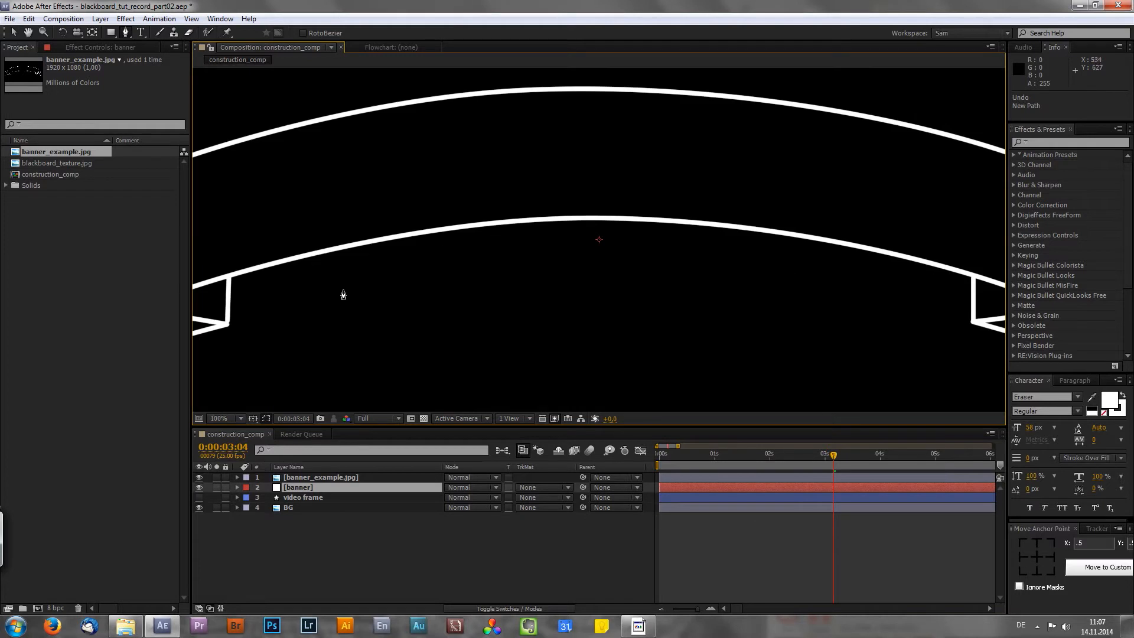
pyautogui.moveTo(365, 258); pyautogui.dragTo(626, 205)
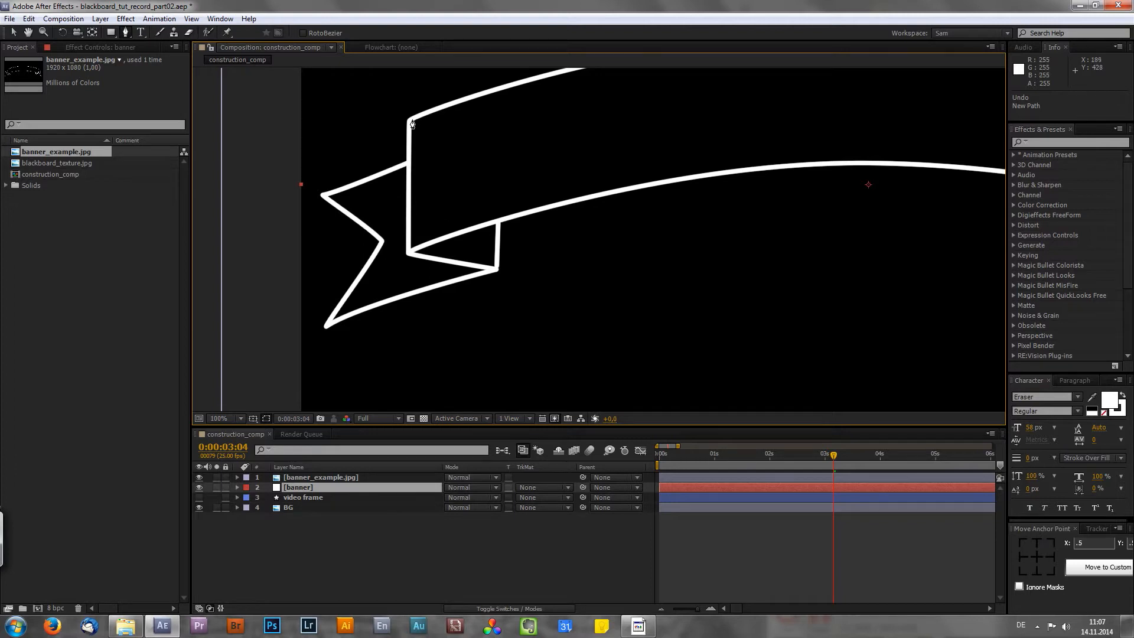
pyautogui.scroll(-1, 403, 145)
pyautogui.press('space')
pyautogui.moveTo(634, 220); pyautogui.dragTo(491, 247)
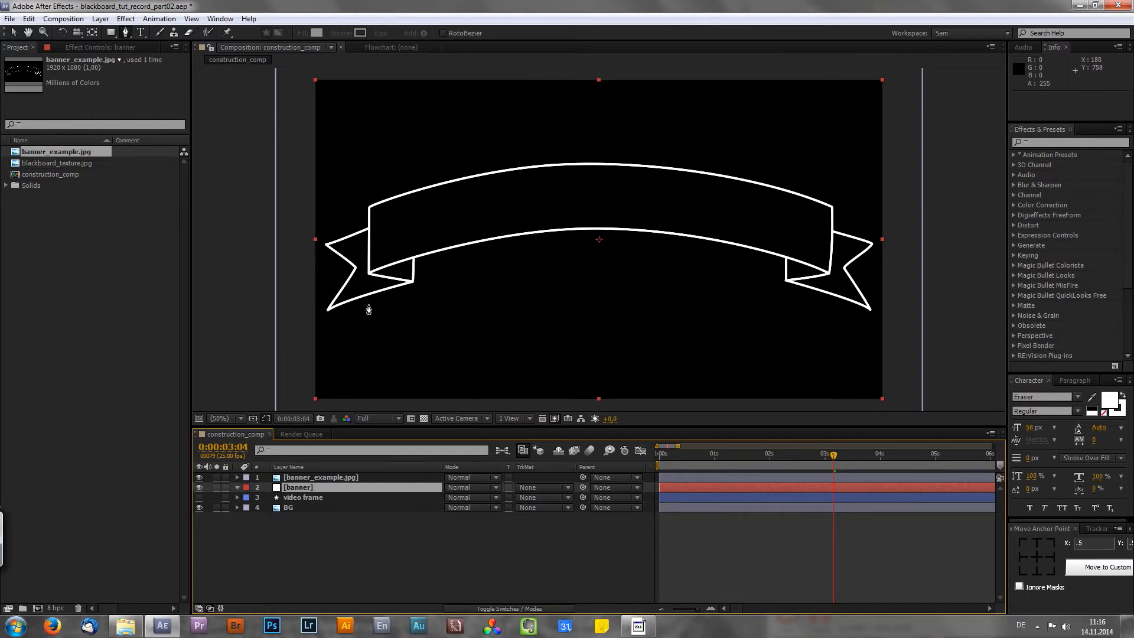
pyautogui.press('.')
pyautogui.press('space')
pyautogui.moveTo(339, 318); pyautogui.dragTo(590, 243)
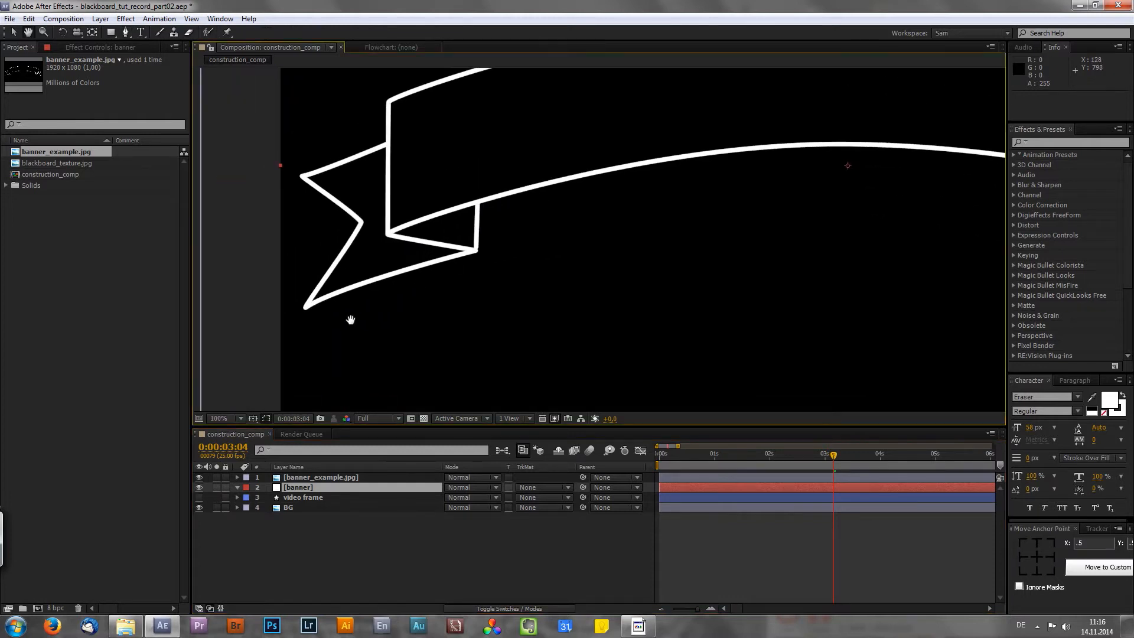
pyautogui.click(307, 303)
pyautogui.moveTo(476, 250); pyautogui.dragTo(444, 245)
pyautogui.click(388, 233)
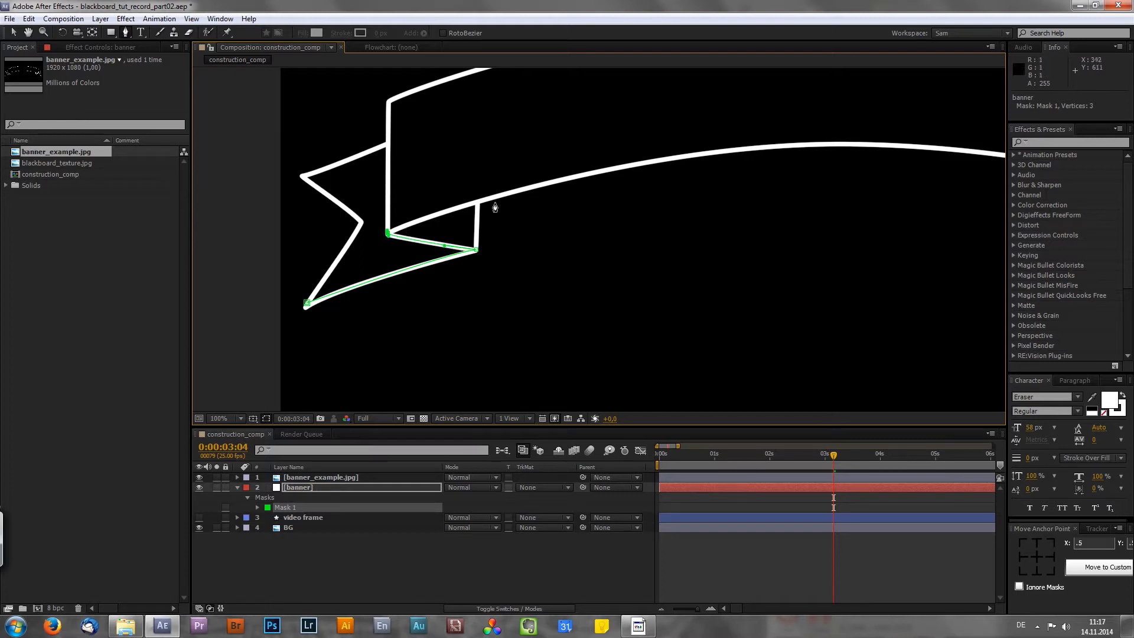
# - Extend the mask path with a curve along the ribbon's lower arc, from the left fold corner to near the arc's crest
pyautogui.moveTo(799, 143); pyautogui.dragTo(847, 143)
pyautogui.moveTo(388, 233); pyautogui.dragTo(512, 177)
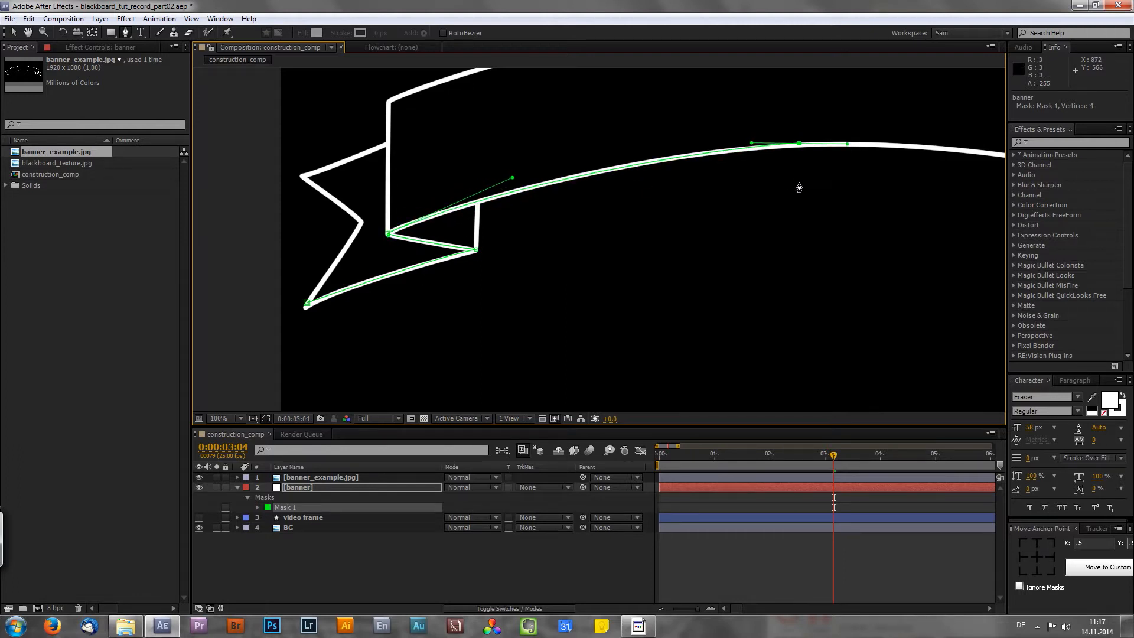
pyautogui.moveTo(817, 192); pyautogui.dragTo(609, 194)
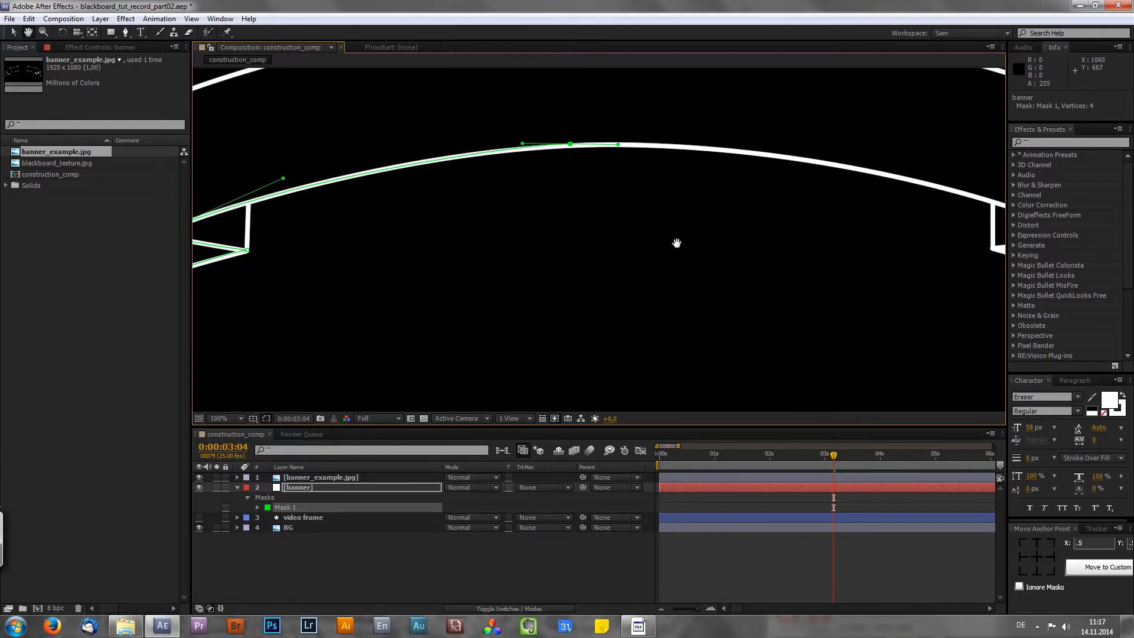
pyautogui.moveTo(678, 238); pyautogui.dragTo(555, 227)
pyautogui.press('g')
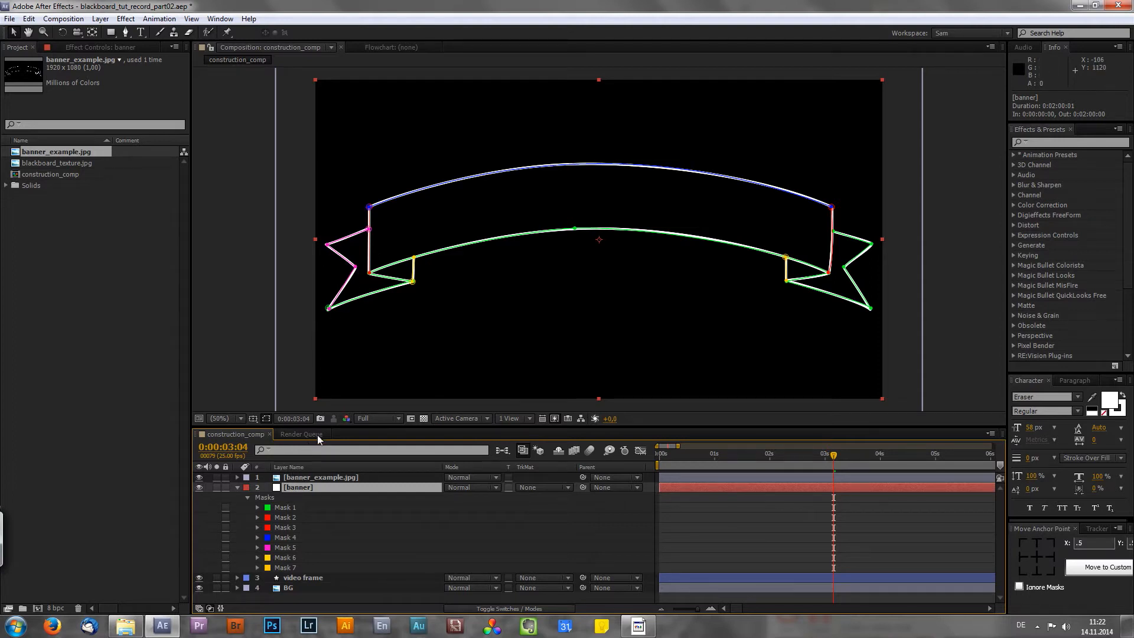
# - Check Mask 1's color setting and reselect the banner layer to show all its mask paths
pyautogui.click(268, 508)
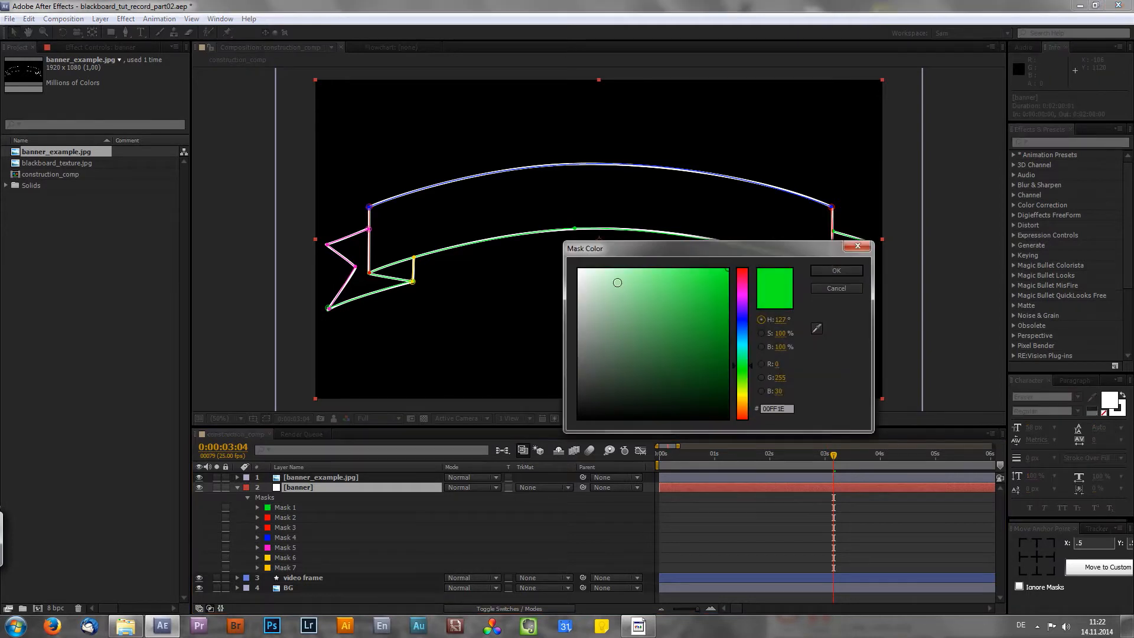
pyautogui.click(833, 289)
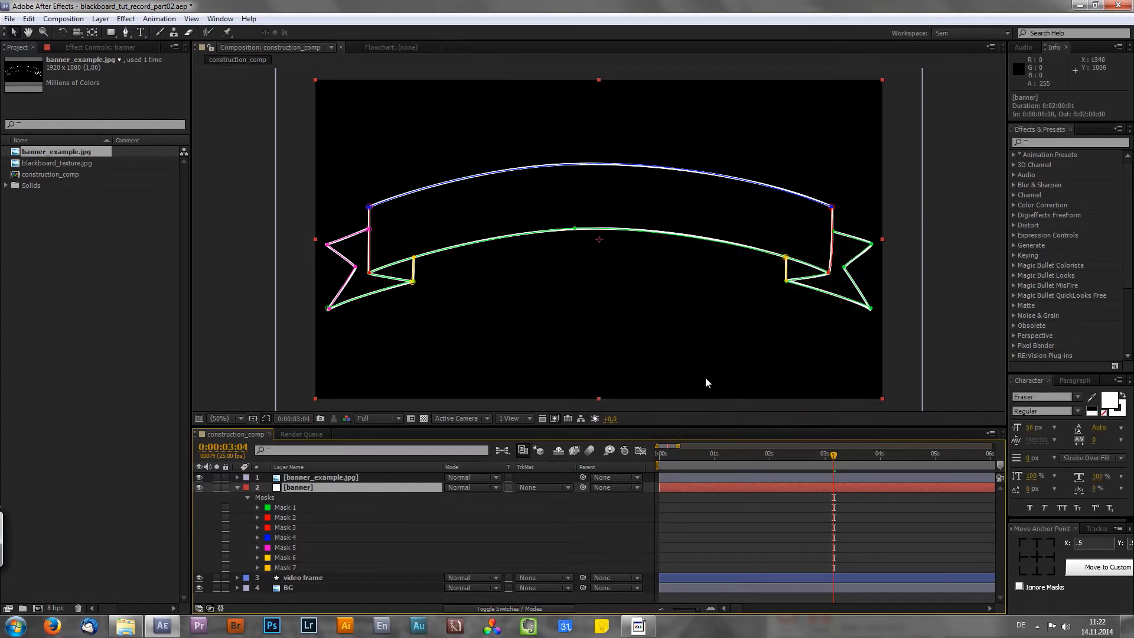
pyautogui.click(648, 488)
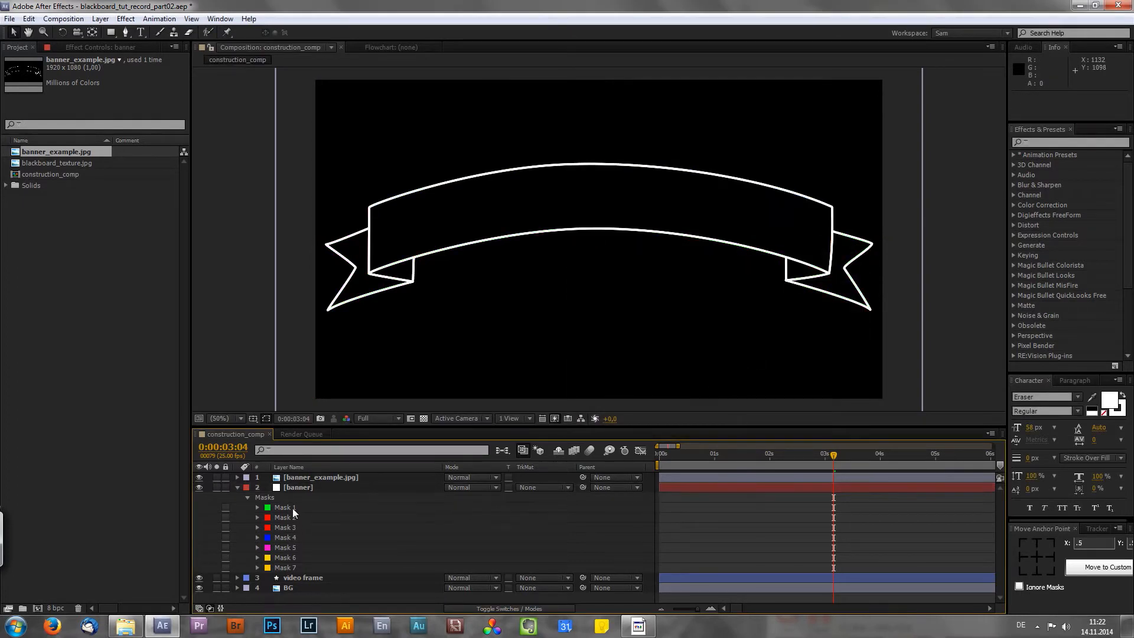
pyautogui.click(303, 488)
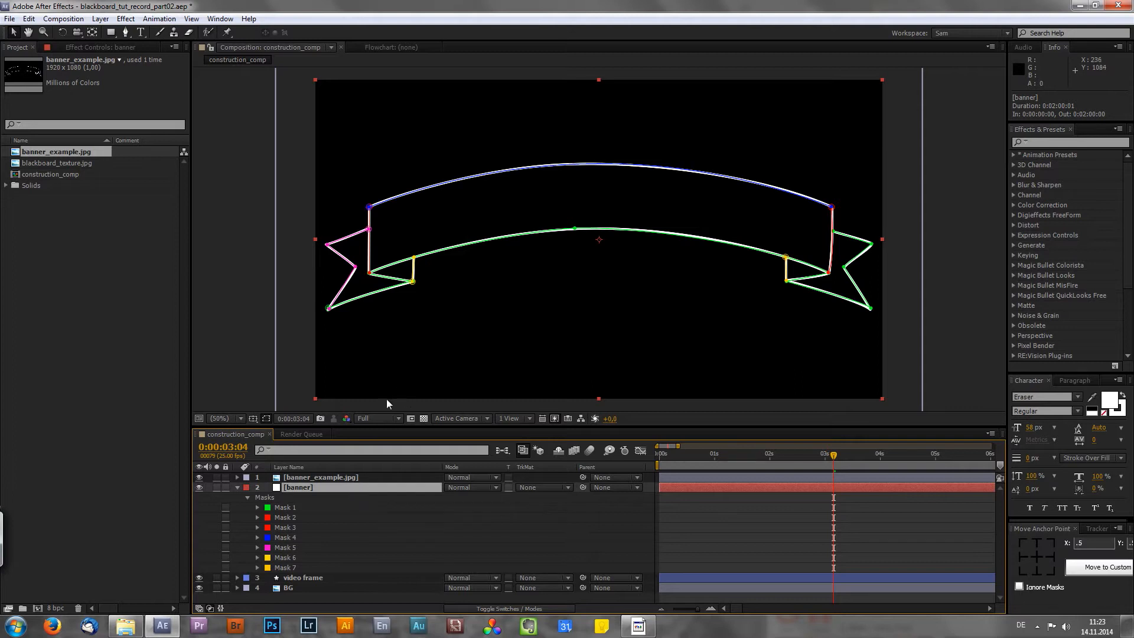
# - Examine the path of Mask 1 from the left ribbon tail across to the right ribbon tail
pyautogui.press('.')
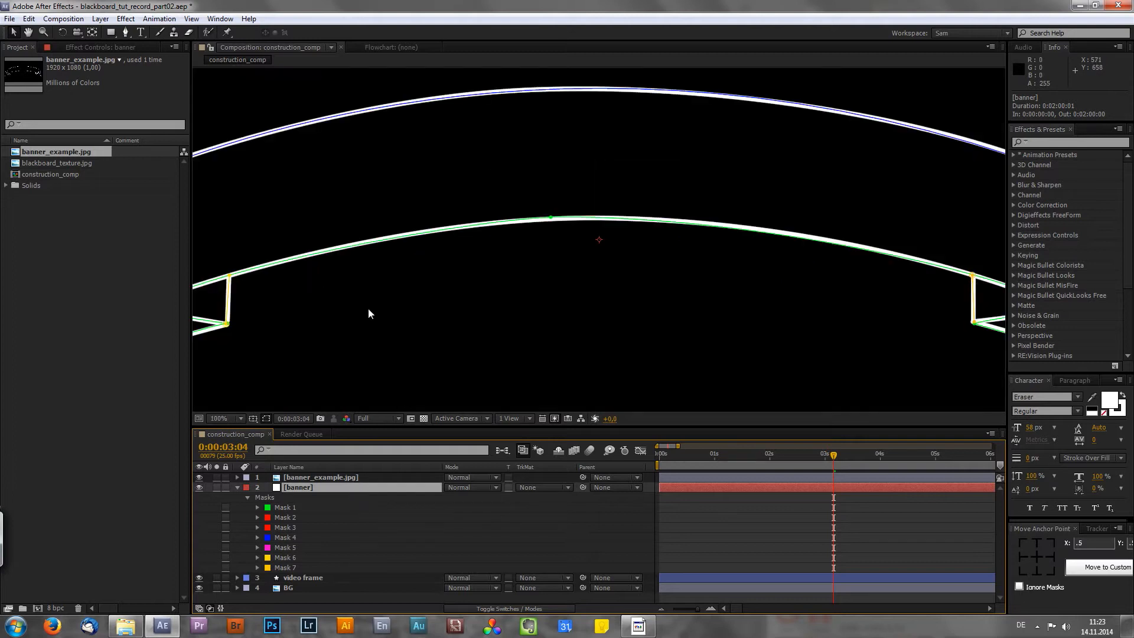
pyautogui.moveTo(368, 307); pyautogui.dragTo(579, 213)
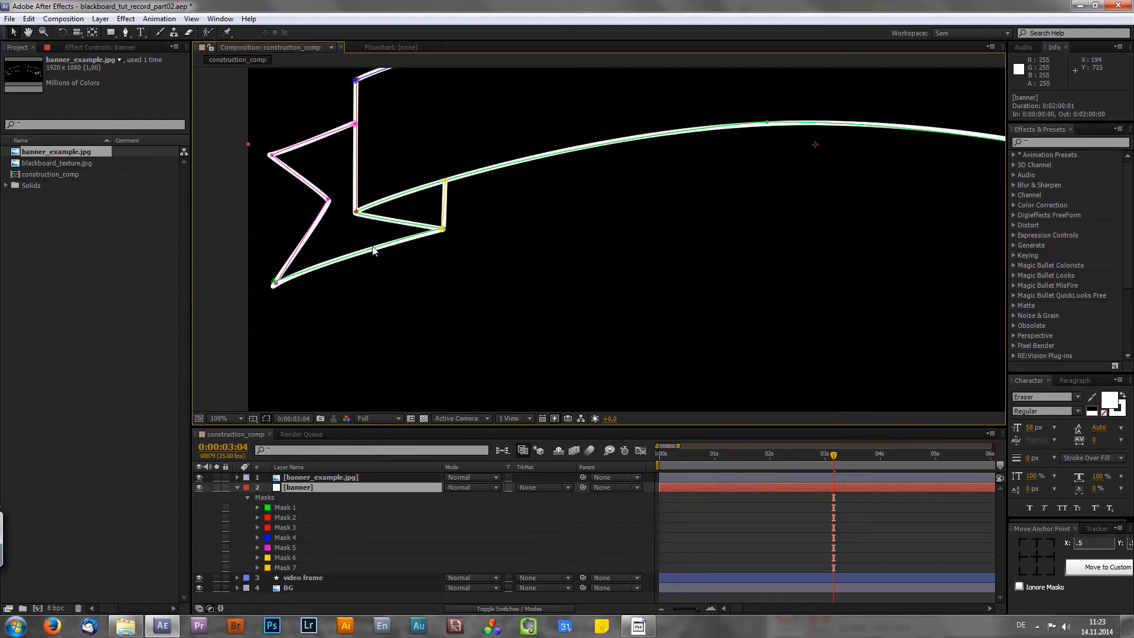
pyautogui.click(292, 507)
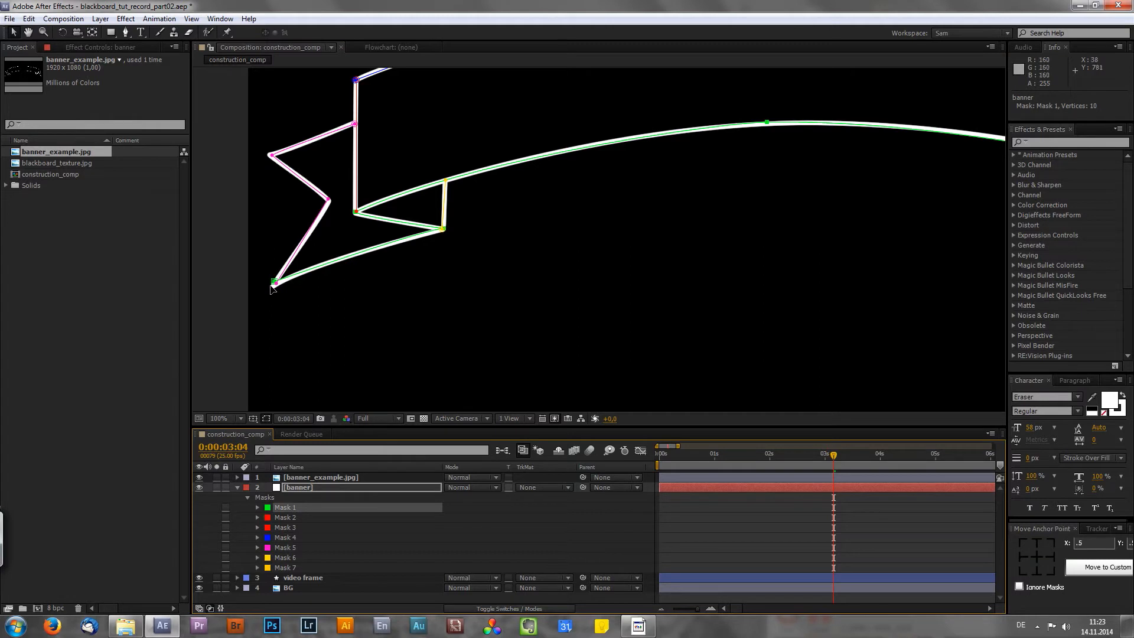
pyautogui.hscroll(10, 823, 232)
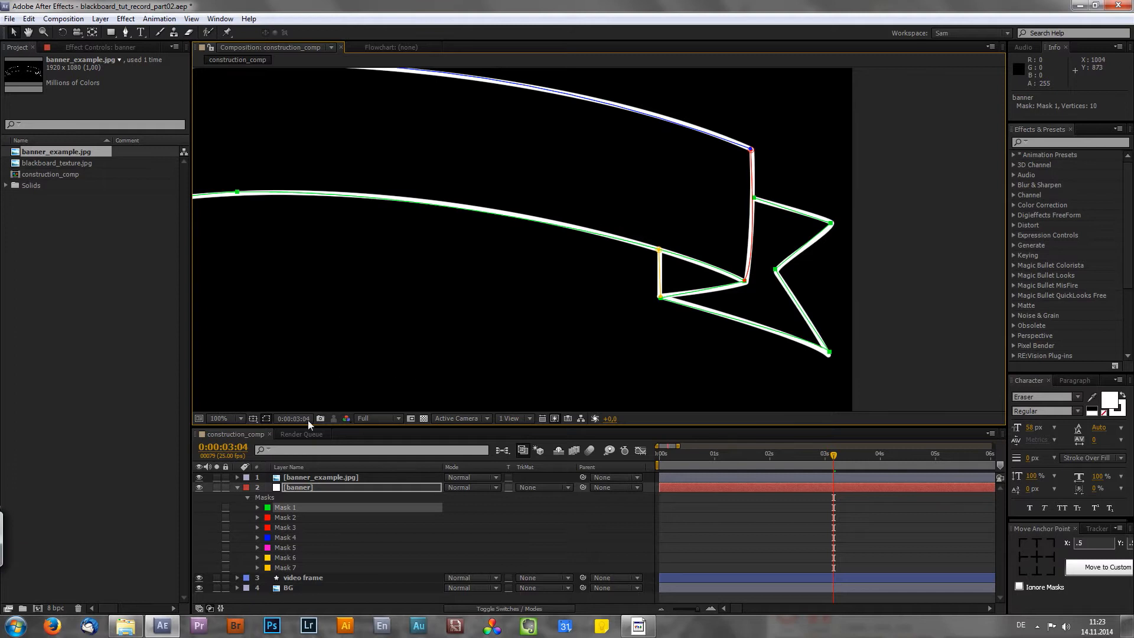
pyautogui.press(',')
pyautogui.moveTo(405, 287); pyautogui.dragTo(515, 290)
# - Collapse the mask list of the banner layer and hide the banner_example.jpg layer
pyautogui.click(311, 488)
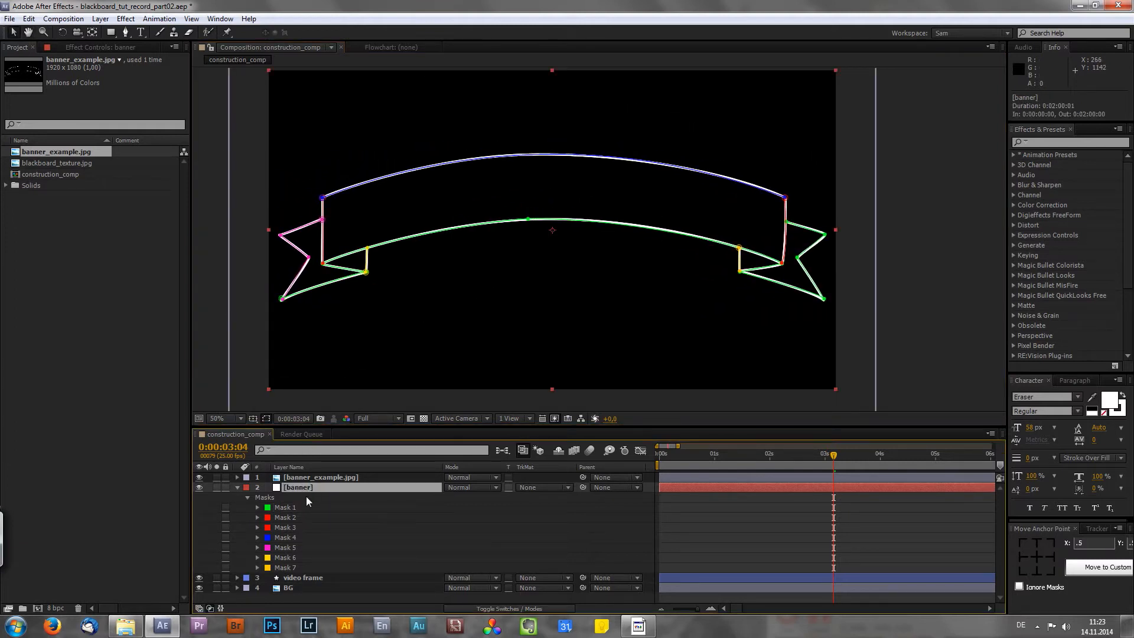
pyautogui.press('u')
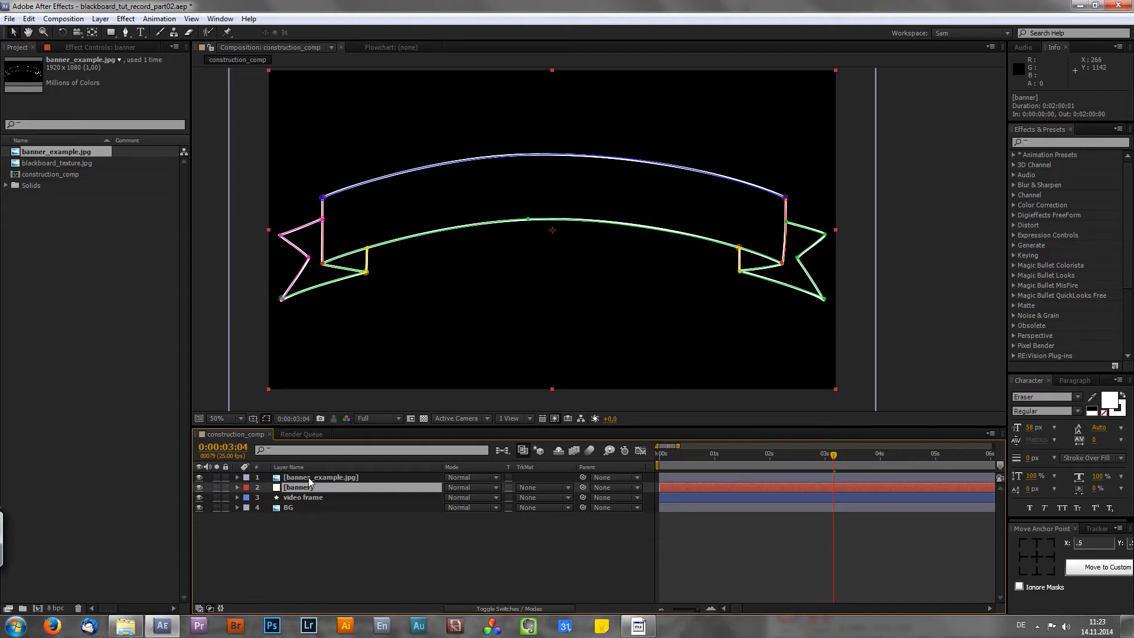
pyautogui.click(306, 478)
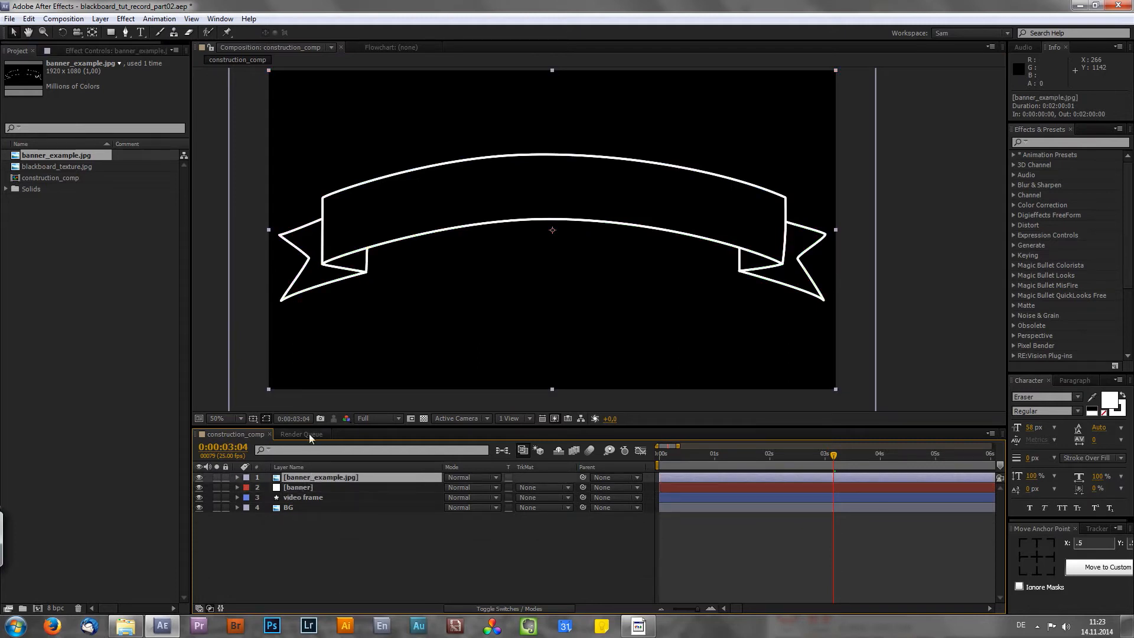
pyautogui.click(199, 477)
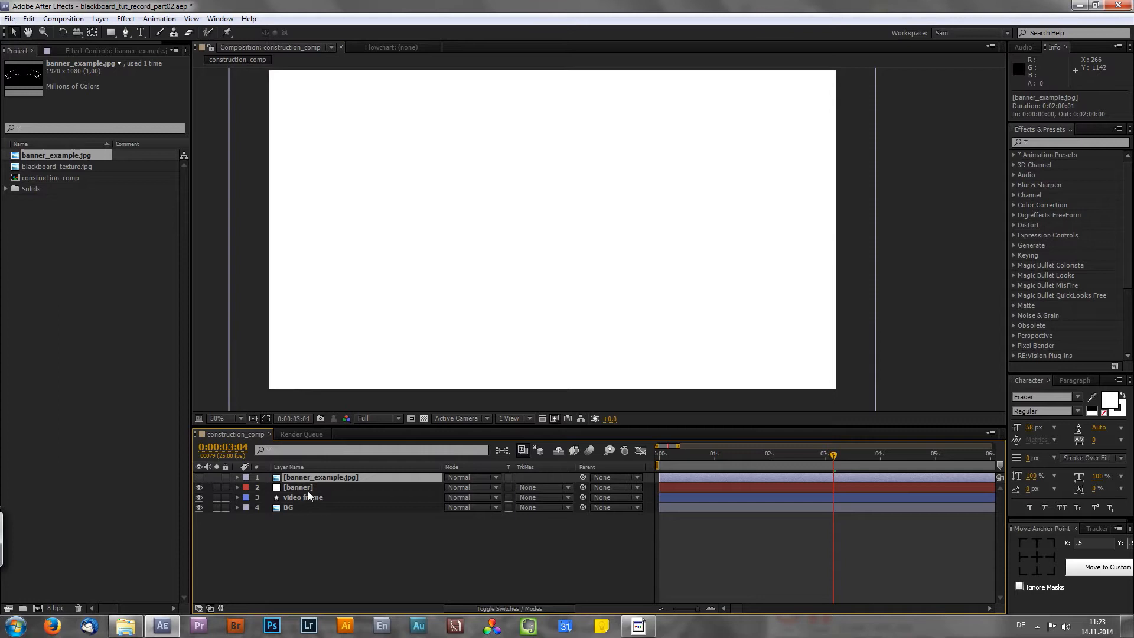
# - Find the Stroke effect and apply it to the banner layer
pyautogui.click(306, 487)
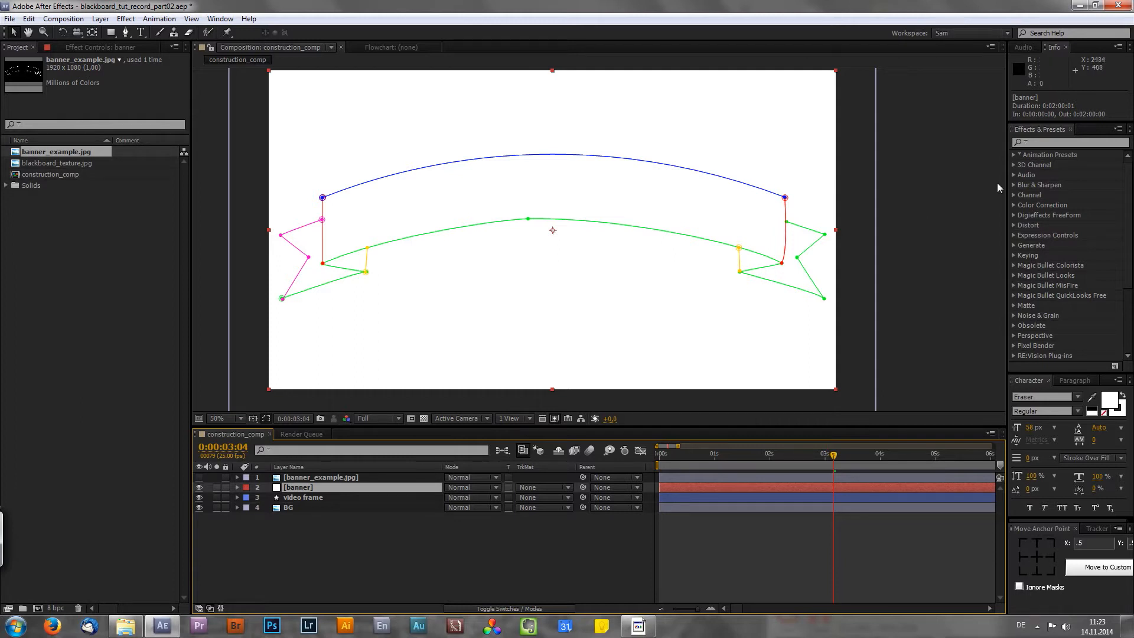
pyautogui.click(1055, 142)
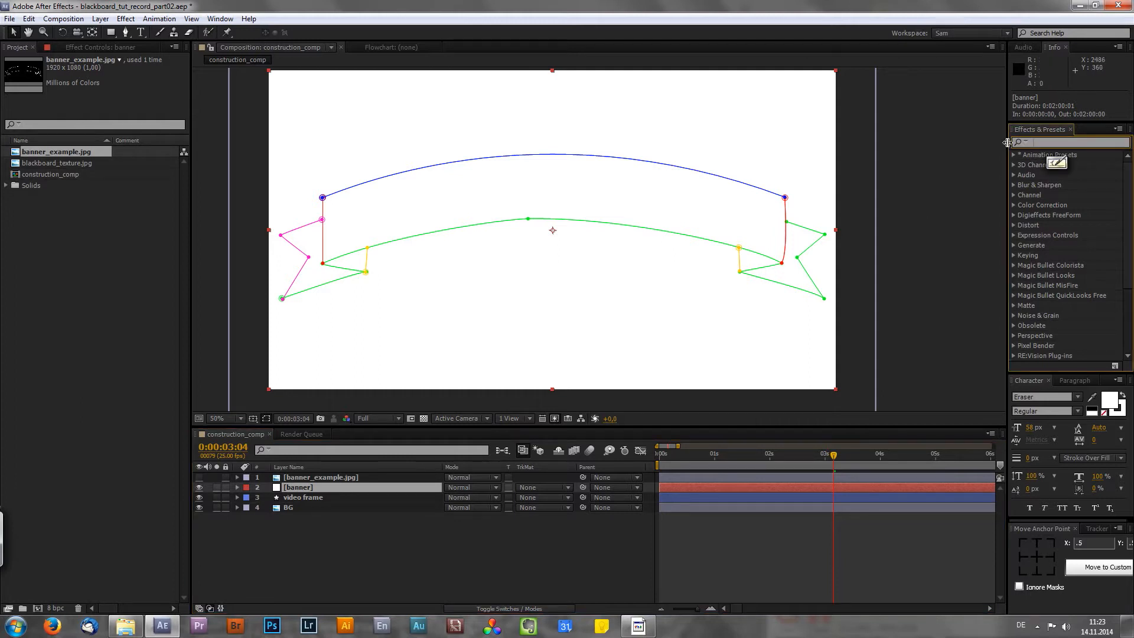
pyautogui.write('strokwe')
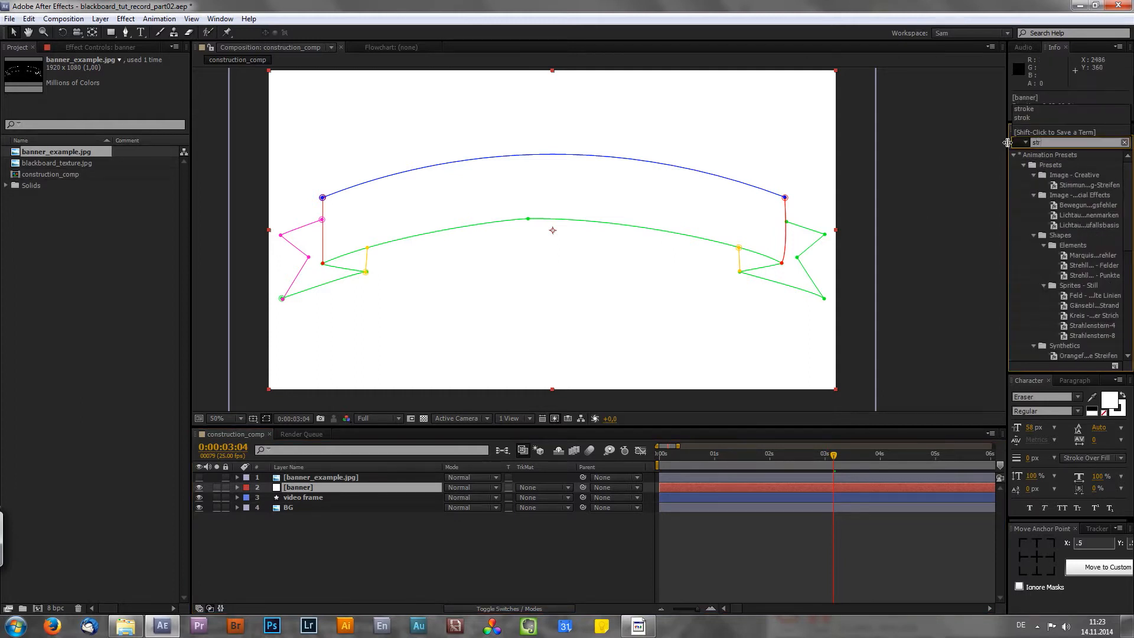
pyautogui.press('BackSpace')
pyautogui.press('BackSpace')
pyautogui.write('e')
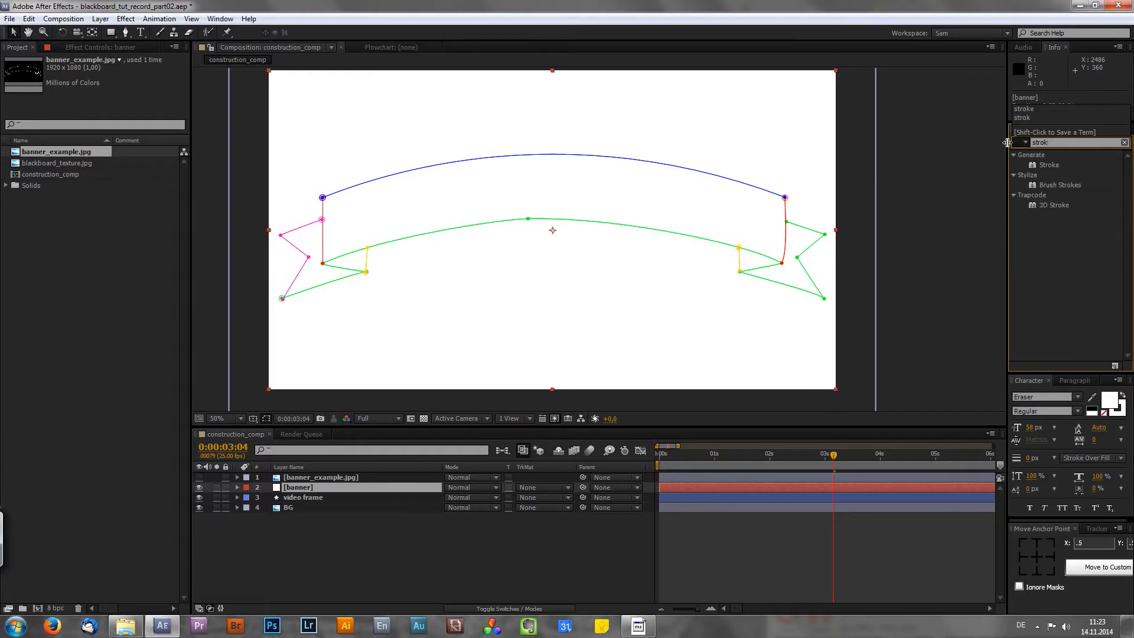
pyautogui.moveTo(1052, 165)
pyautogui.mouseDown()
pyautogui.moveTo(990, 211)
pyautogui.moveTo(448, 424)
pyautogui.moveTo(385, 488)
pyautogui.mouseUp()
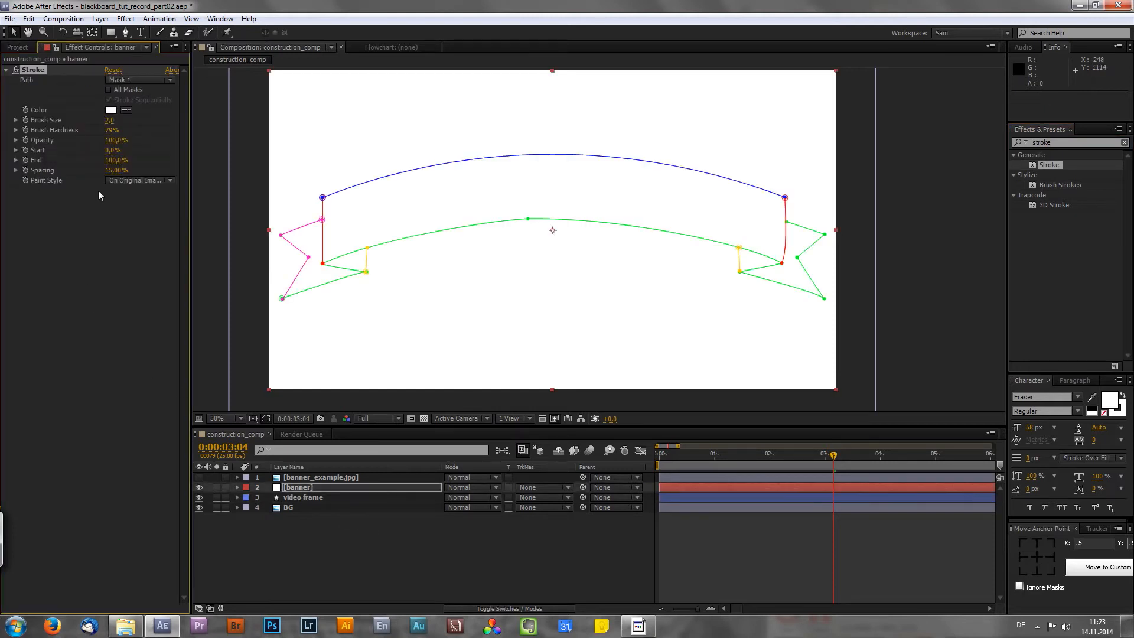
# - Set the Stroke effect's paint style to Reveal Original Image and hide the video frame layer
pyautogui.click(136, 180)
pyautogui.click(140, 219)
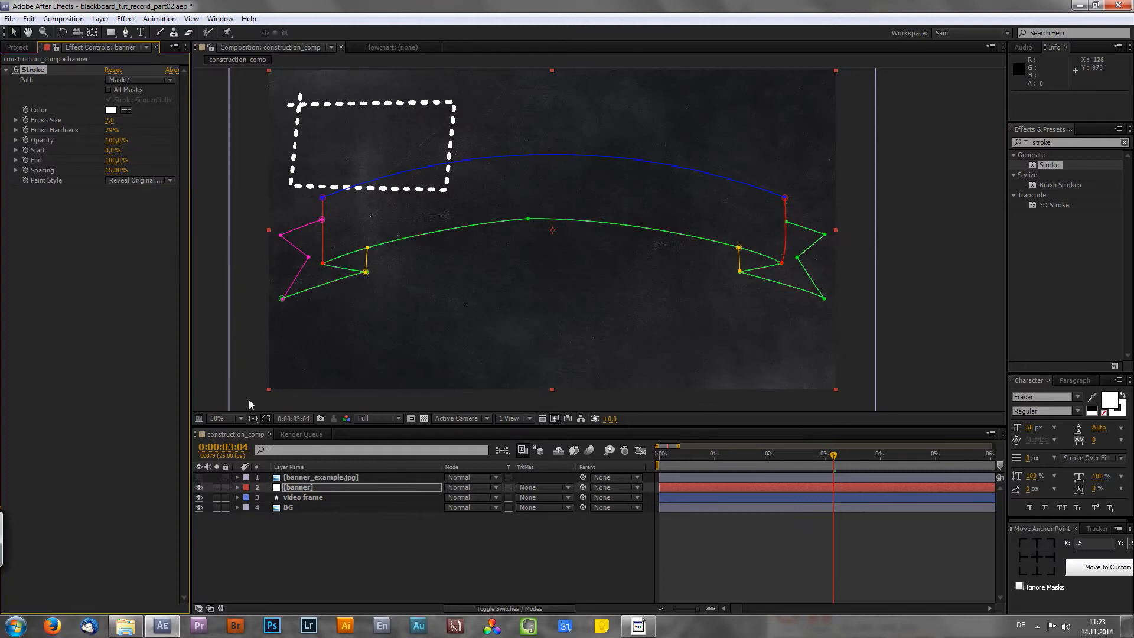
pyautogui.click(278, 501)
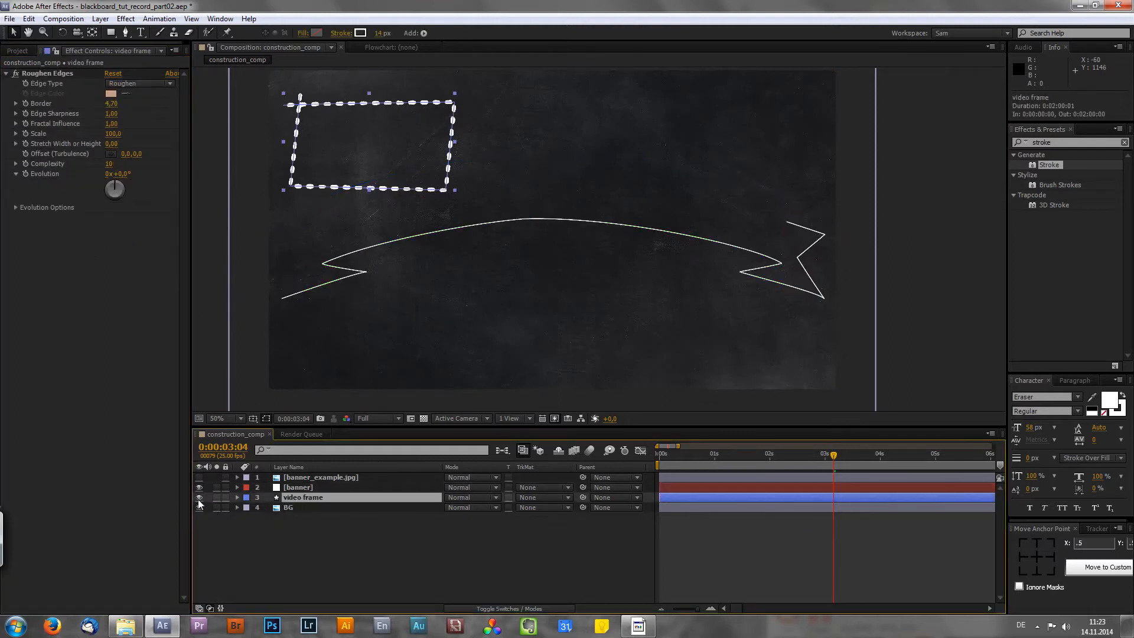
pyautogui.click(199, 497)
pyautogui.click(297, 487)
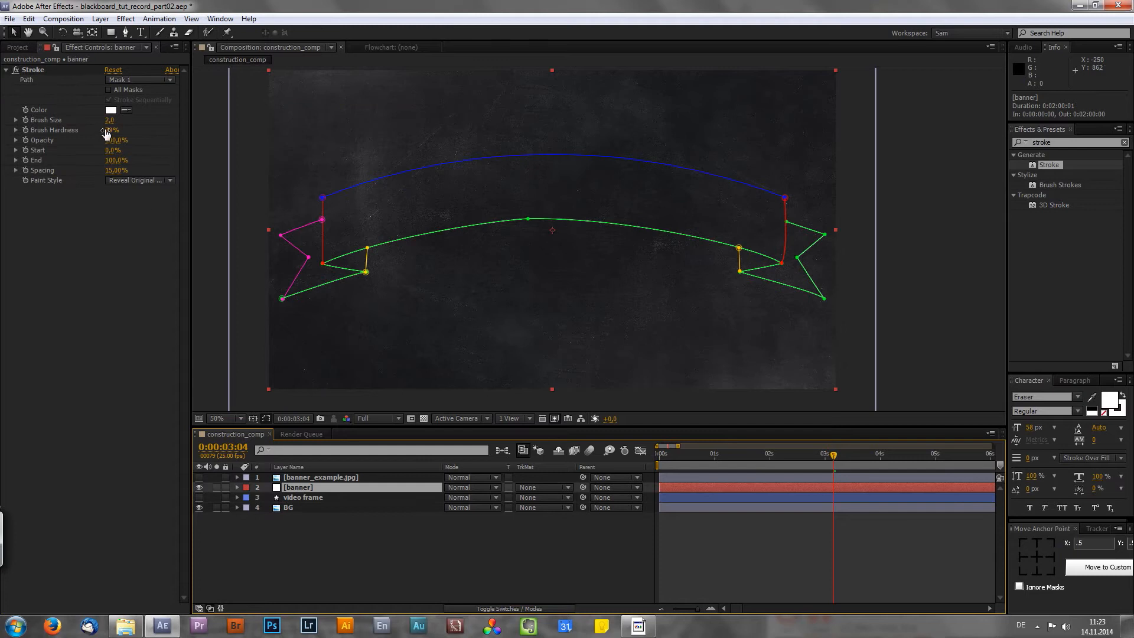
# - Apply the Stroke effect to all masks of the banner layer, with Stroke Sequentially enabled
pyautogui.click(127, 79)
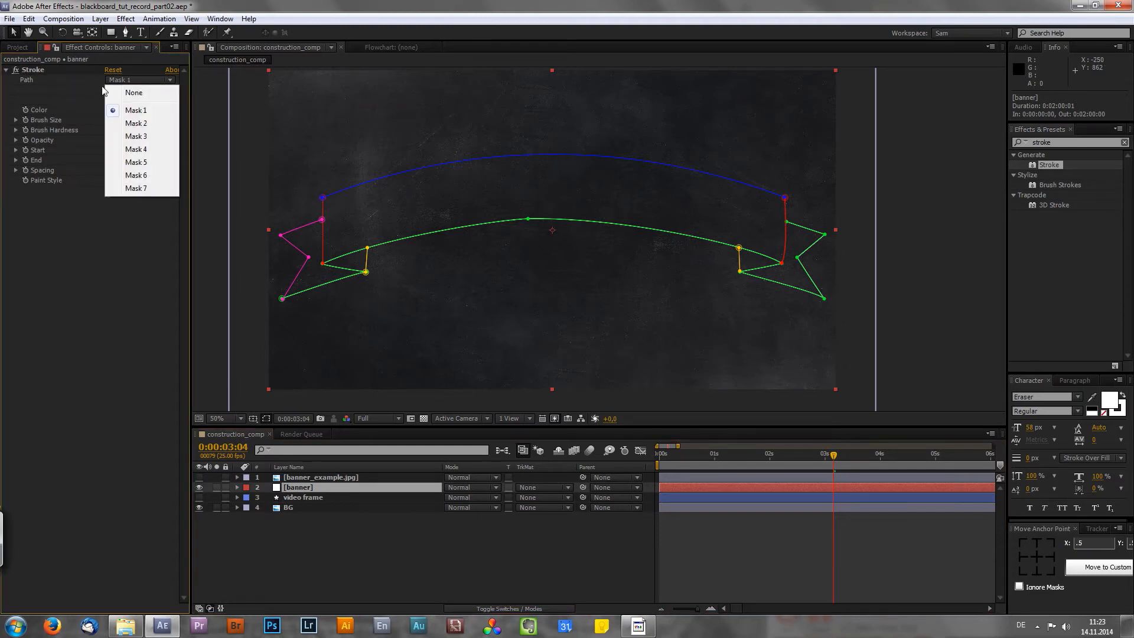
pyautogui.click(81, 103)
pyautogui.click(108, 90)
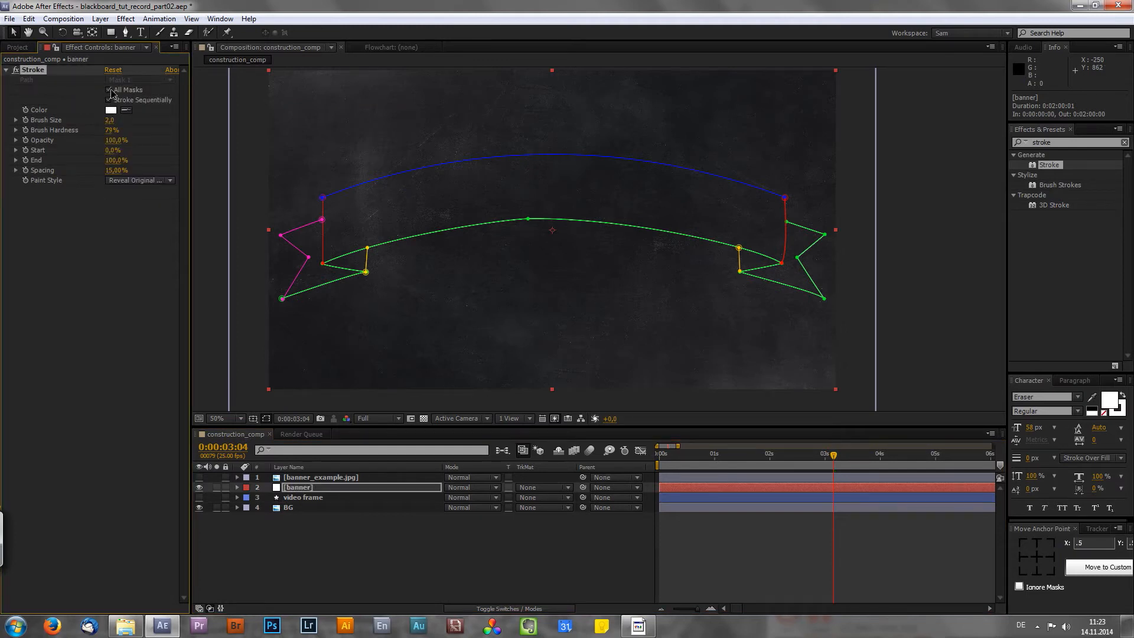
pyautogui.click(109, 100)
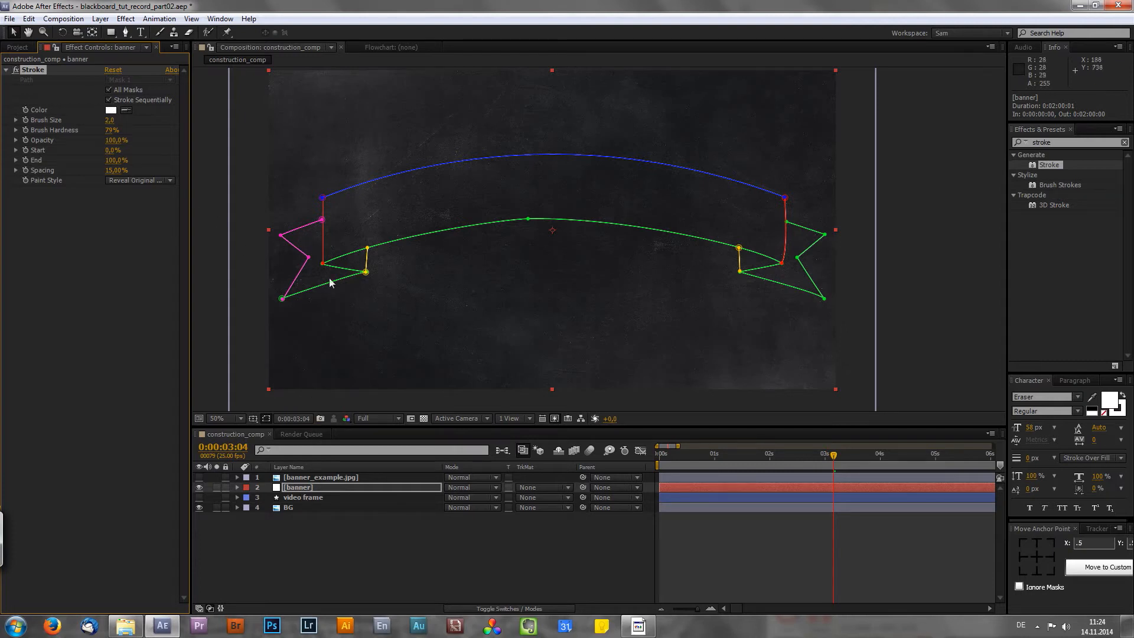
# - Reveal the banner layer's mask paths and examine the mask order from Mask 1 to Mask 7
pyautogui.click(297, 490)
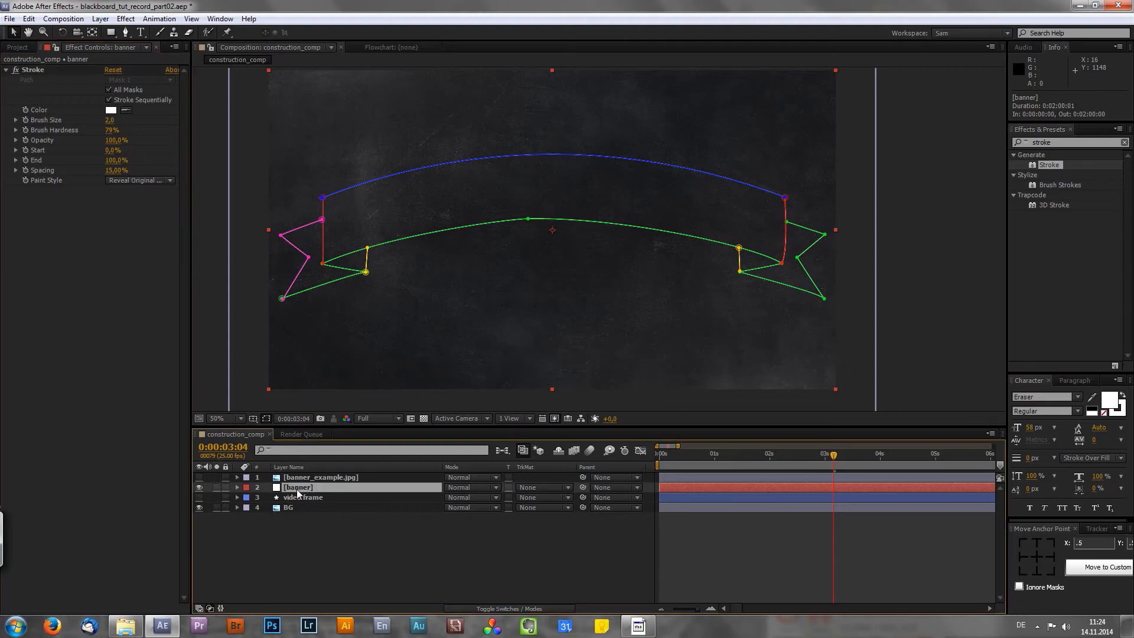
pyautogui.press('m')
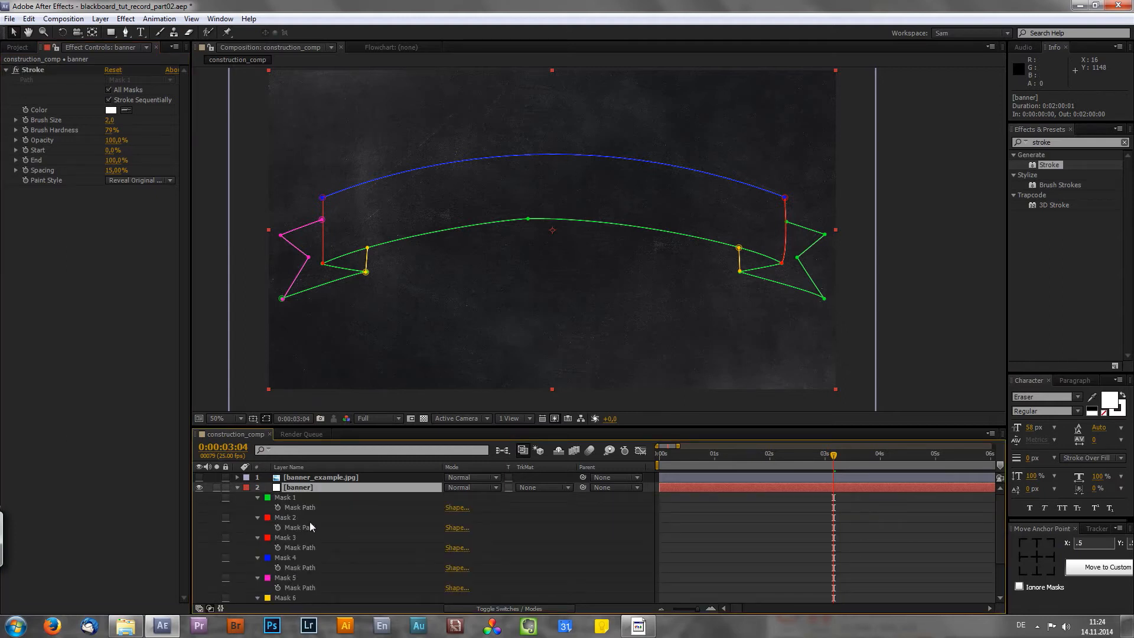
pyautogui.press('m')
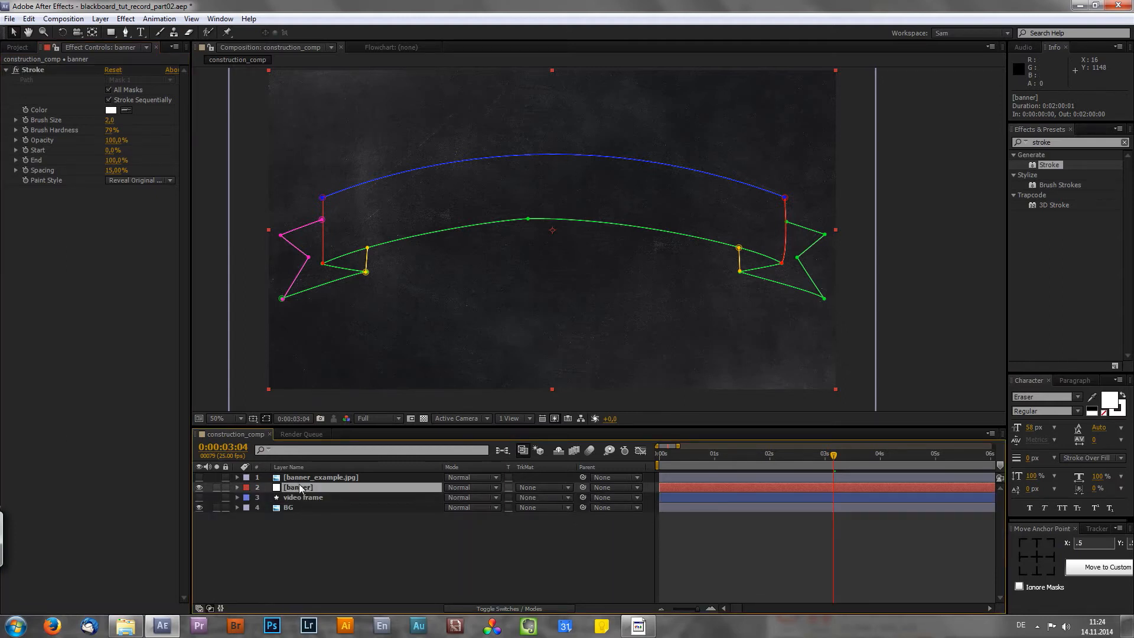
pyautogui.press('m')
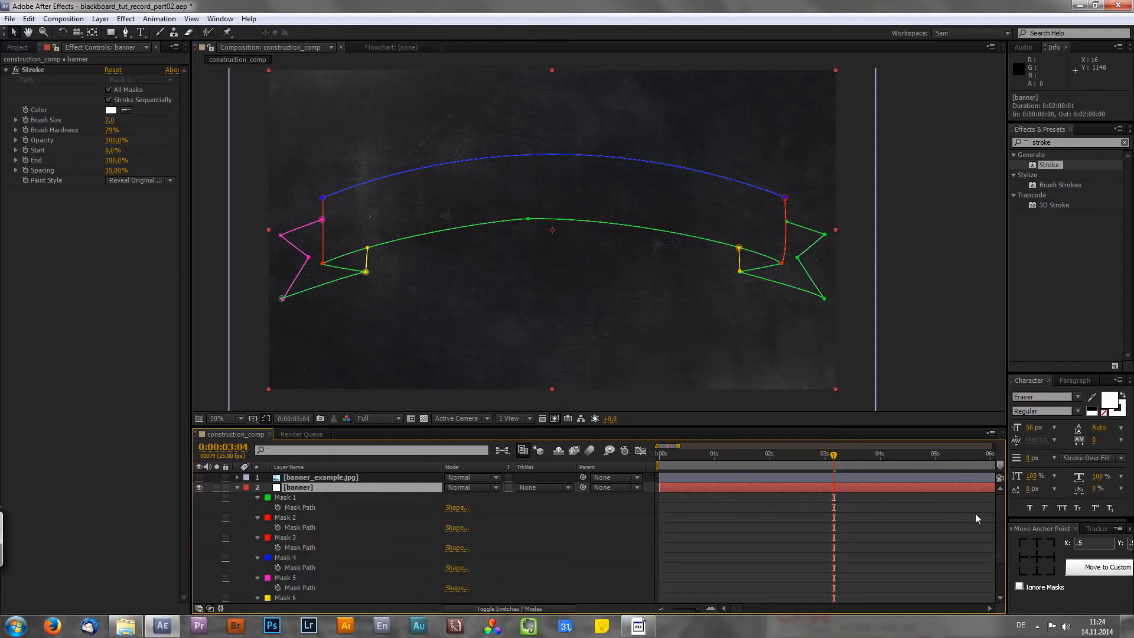
pyautogui.scroll(-3, 891, 545)
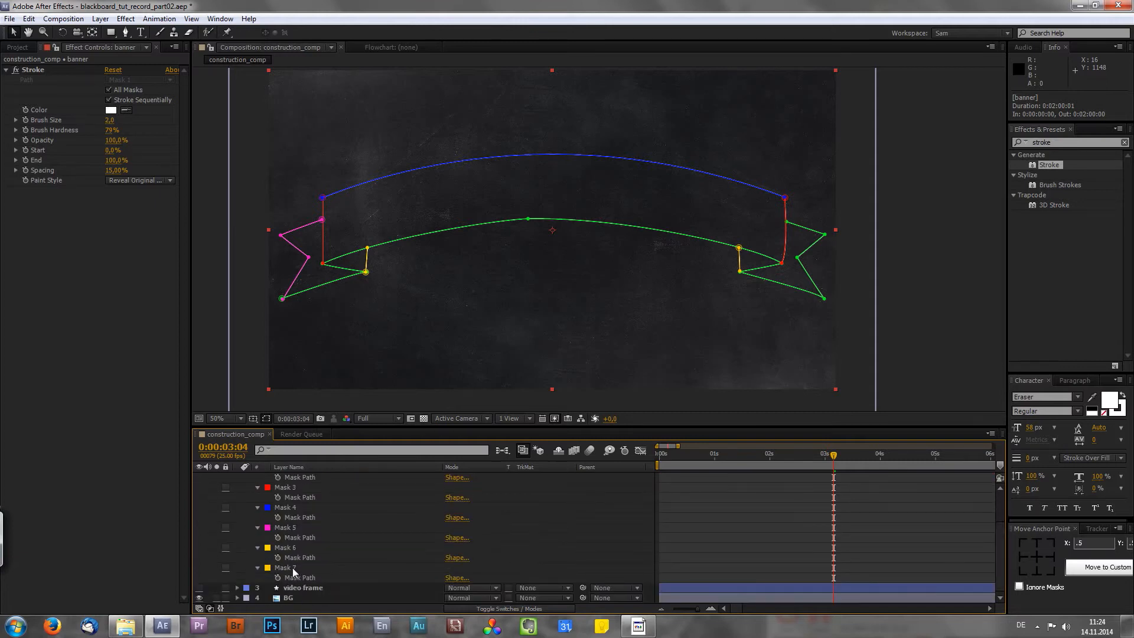
pyautogui.moveTo(286, 548)
pyautogui.mouseDown()
pyautogui.moveTo(296, 520)
pyautogui.moveTo(292, 551)
pyautogui.mouseUp()
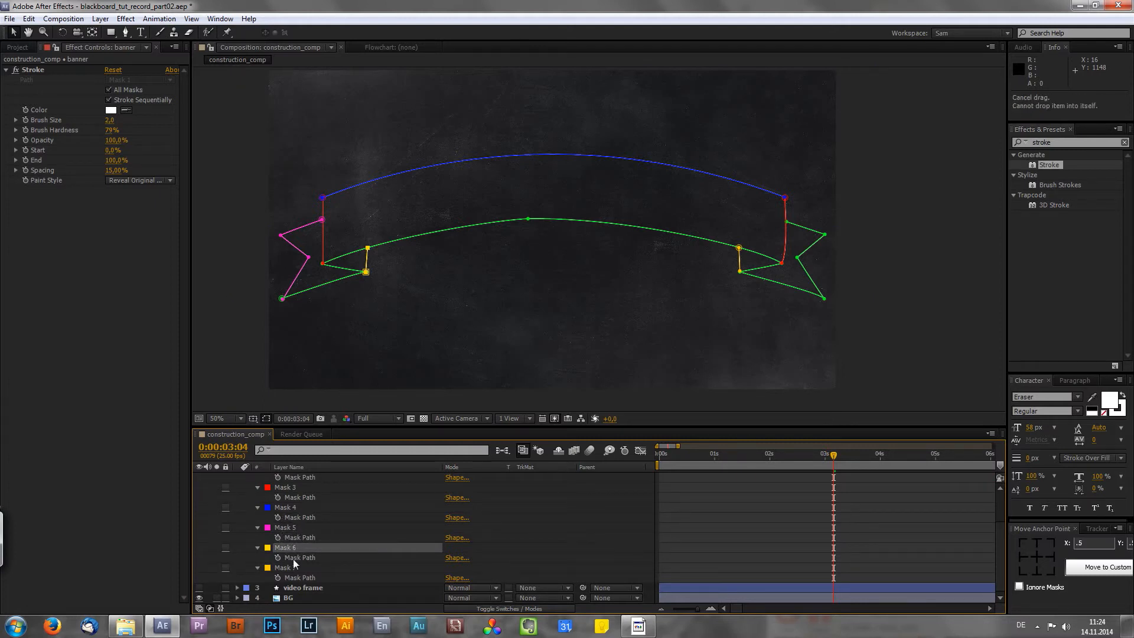
pyautogui.scroll(3, 998, 534)
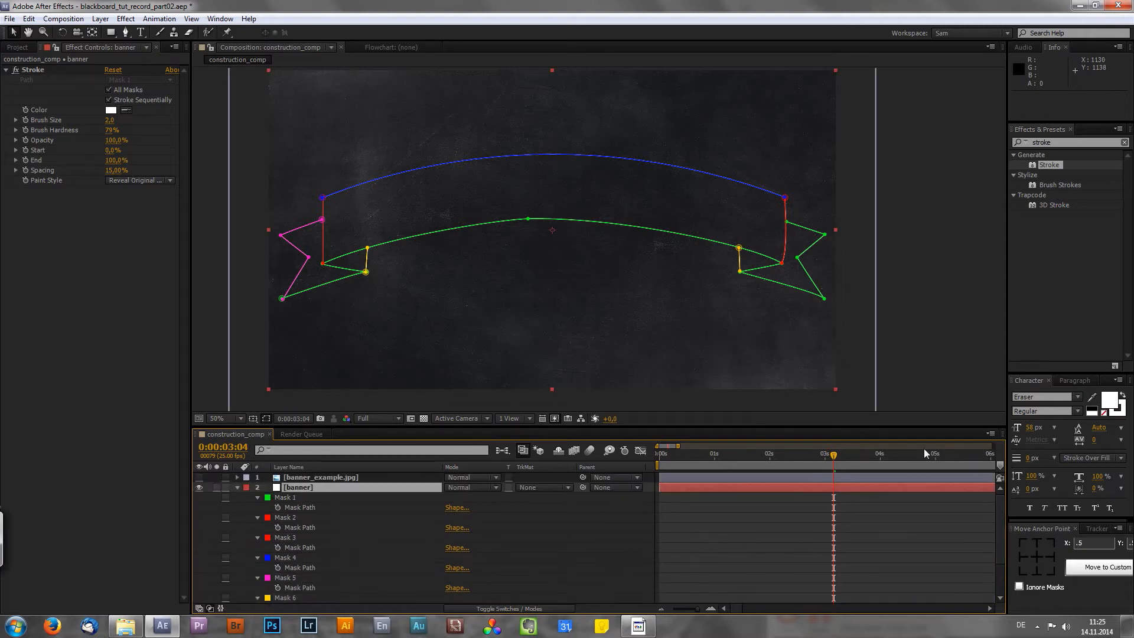
# - Set the Stroke effect's brush size to 8 after trying 10
pyautogui.click(108, 120)
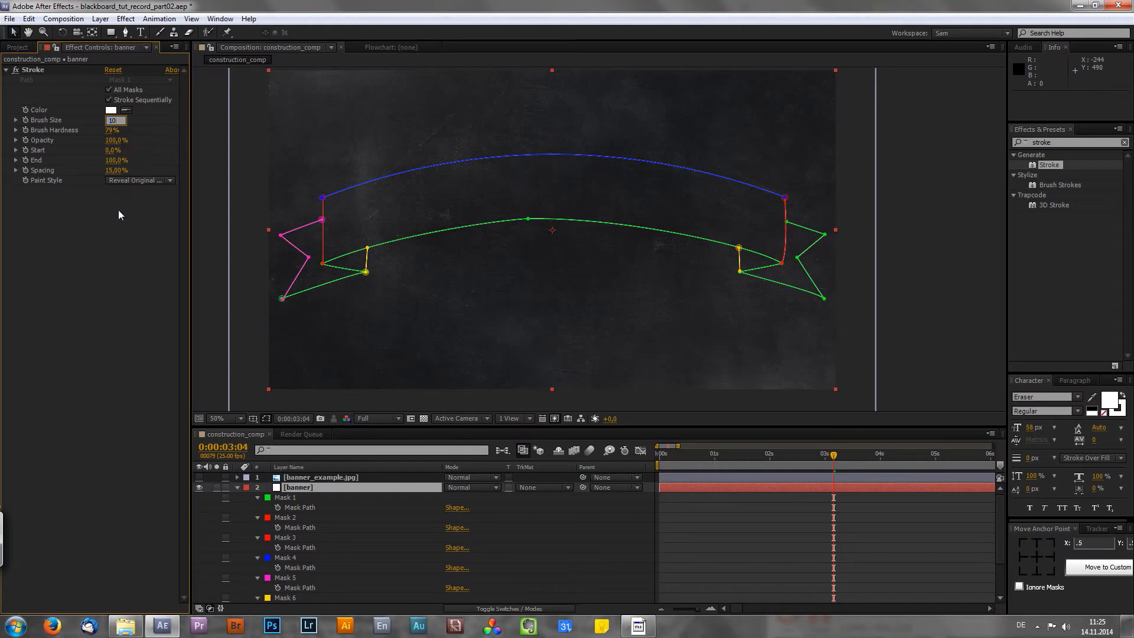
pyautogui.write('10')
pyautogui.press('Return')
pyautogui.click(112, 121)
pyautogui.write('8')
pyautogui.press('Return')
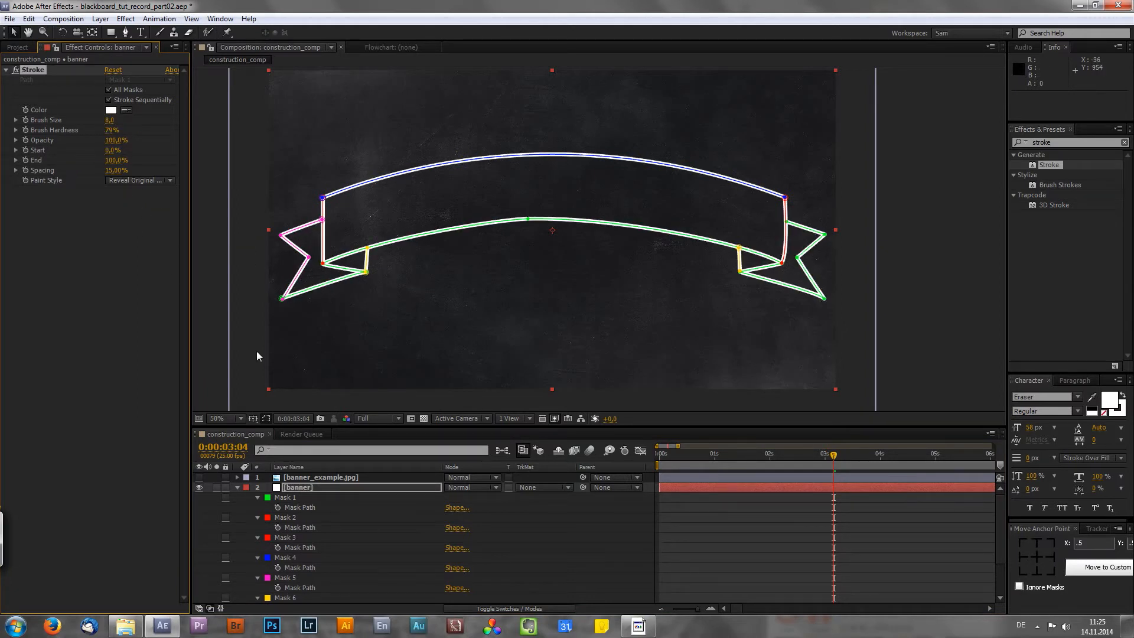
pyautogui.click(132, 260)
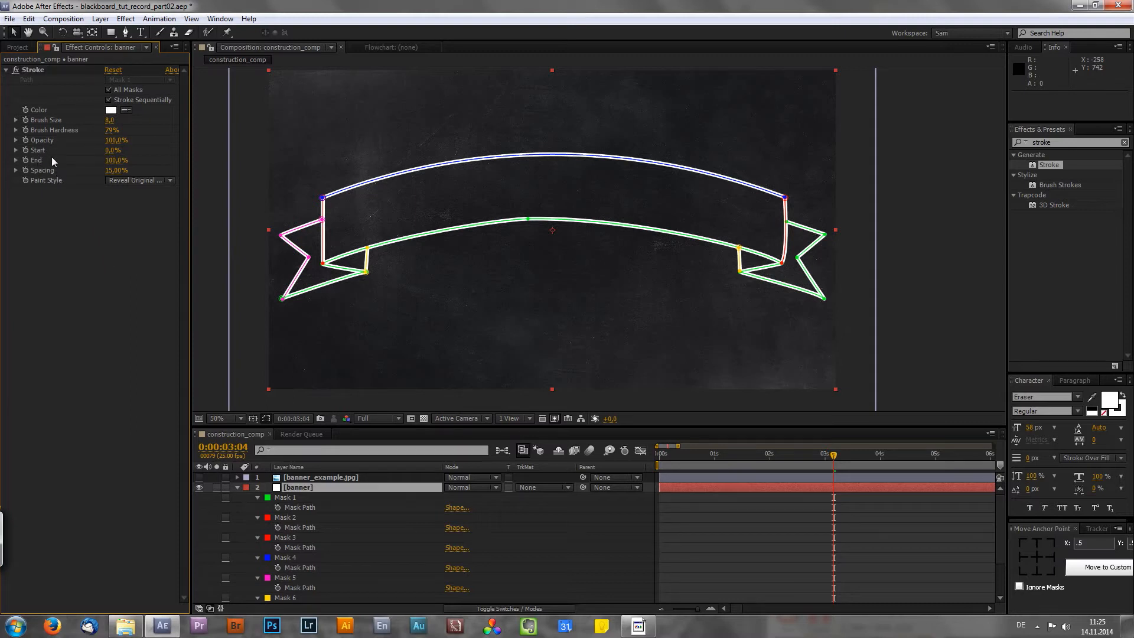
# - Preview the banner drawing itself by lowering the Stroke's End to 14% and raising it to 95%
pyautogui.moveTo(112, 160)
pyautogui.mouseDown()
pyautogui.moveTo(56, 169)
pyautogui.moveTo(66, 170)
pyautogui.mouseUp()
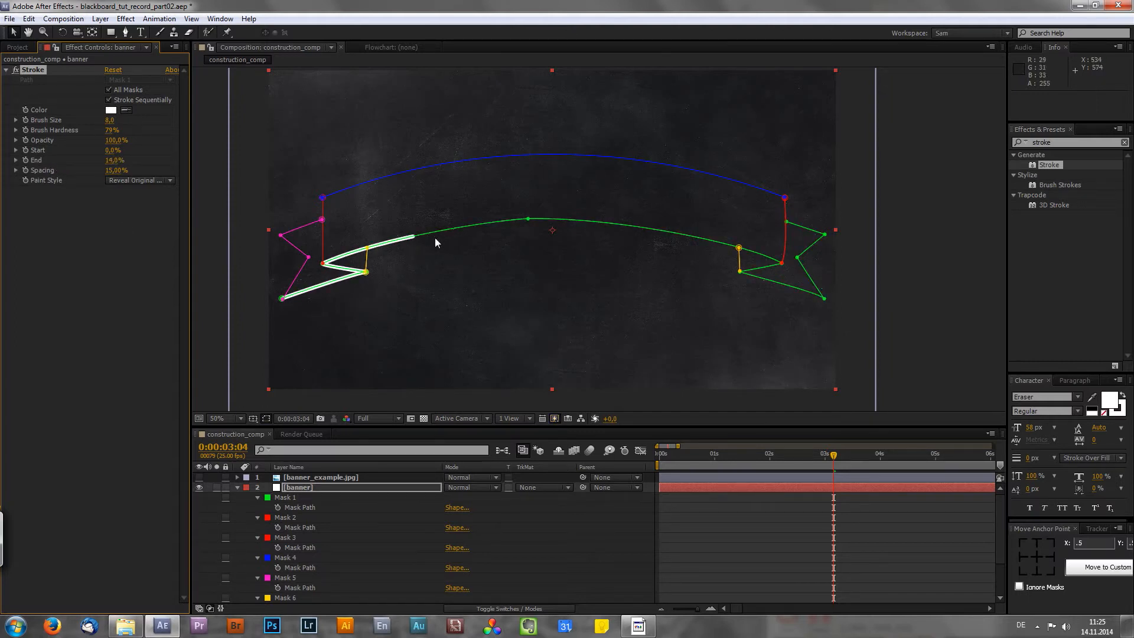
pyautogui.click(108, 120)
pyautogui.moveTo(112, 160); pyautogui.dragTo(150, 143)
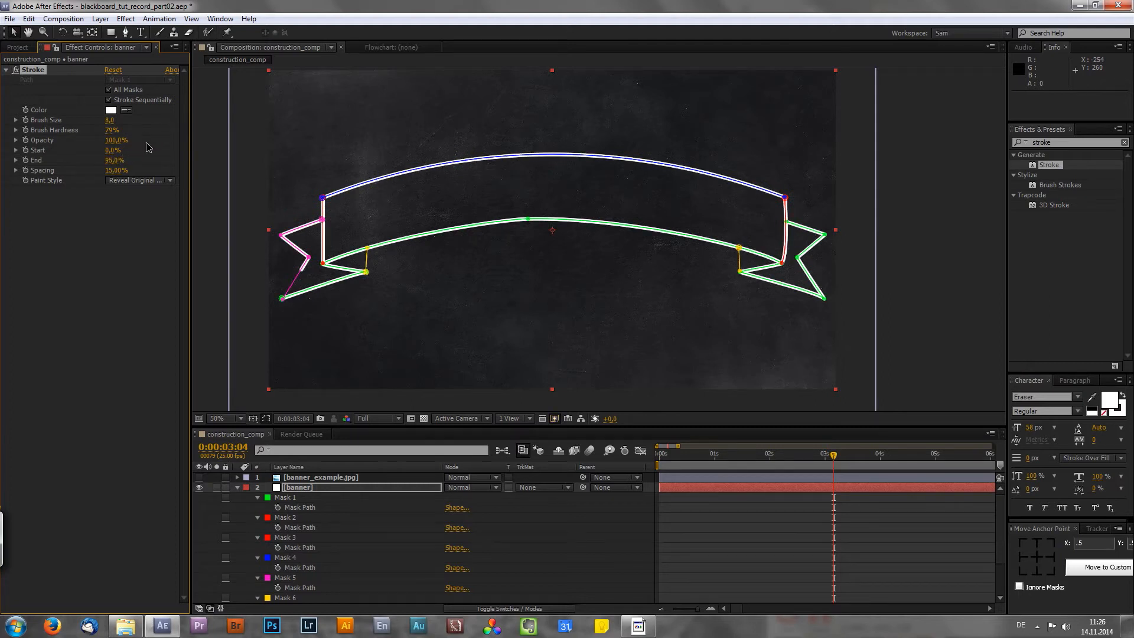
# - Turn off Stroke Sequentially to compare how the masks draw simultaneously, and turn it back on
pyautogui.click(108, 100)
pyautogui.moveTo(118, 161)
pyautogui.mouseDown()
pyautogui.moveTo(45, 162)
pyautogui.moveTo(98, 157)
pyautogui.mouseUp()
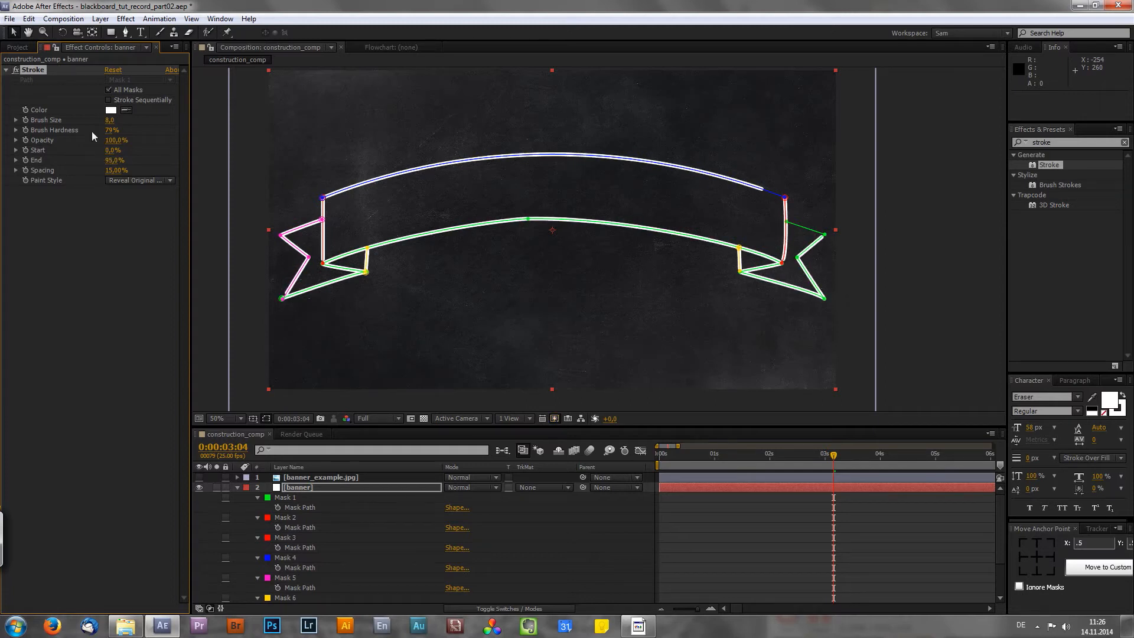
pyautogui.click(109, 100)
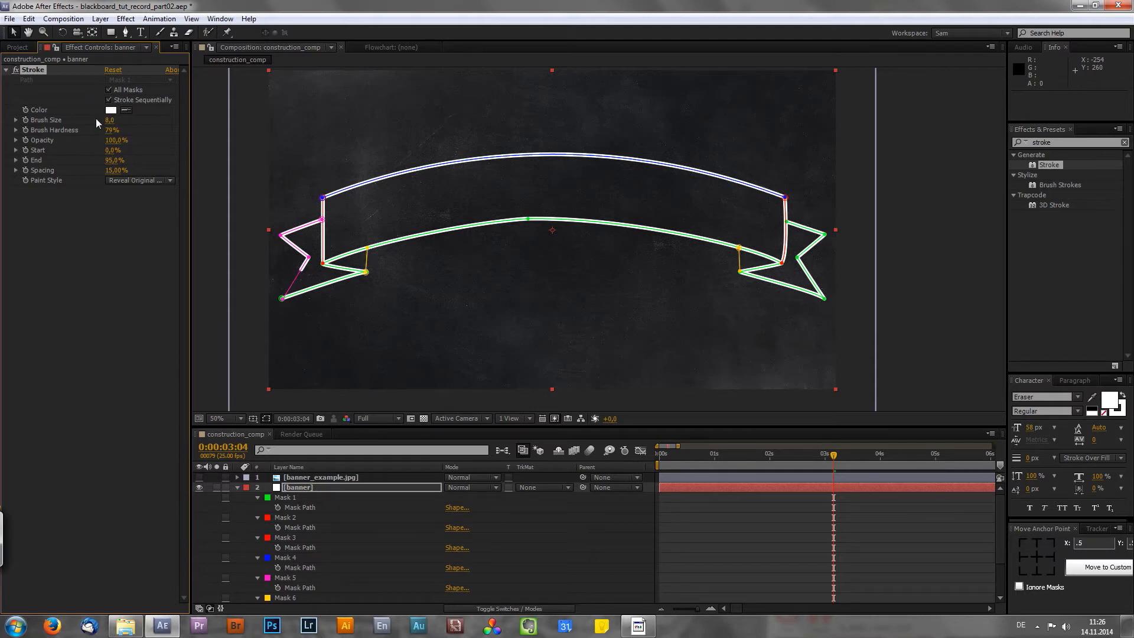
# - Set the Stroke's End to 0% and keyframe it at the start of the composition
pyautogui.moveTo(112, 161); pyautogui.dragTo(12, 166)
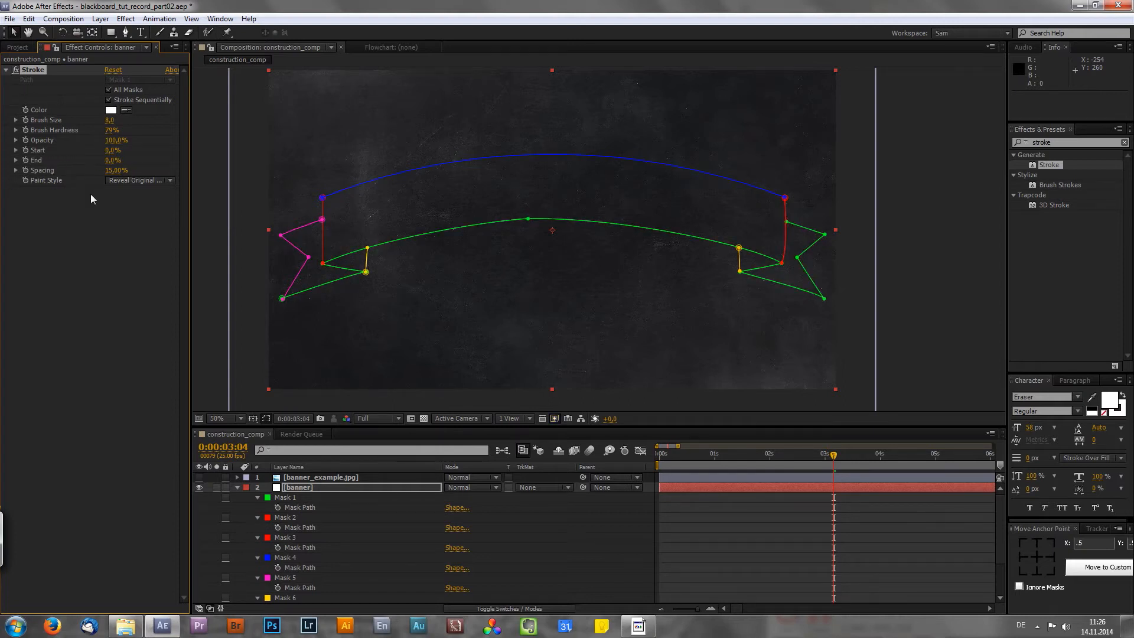
pyautogui.press('Home')
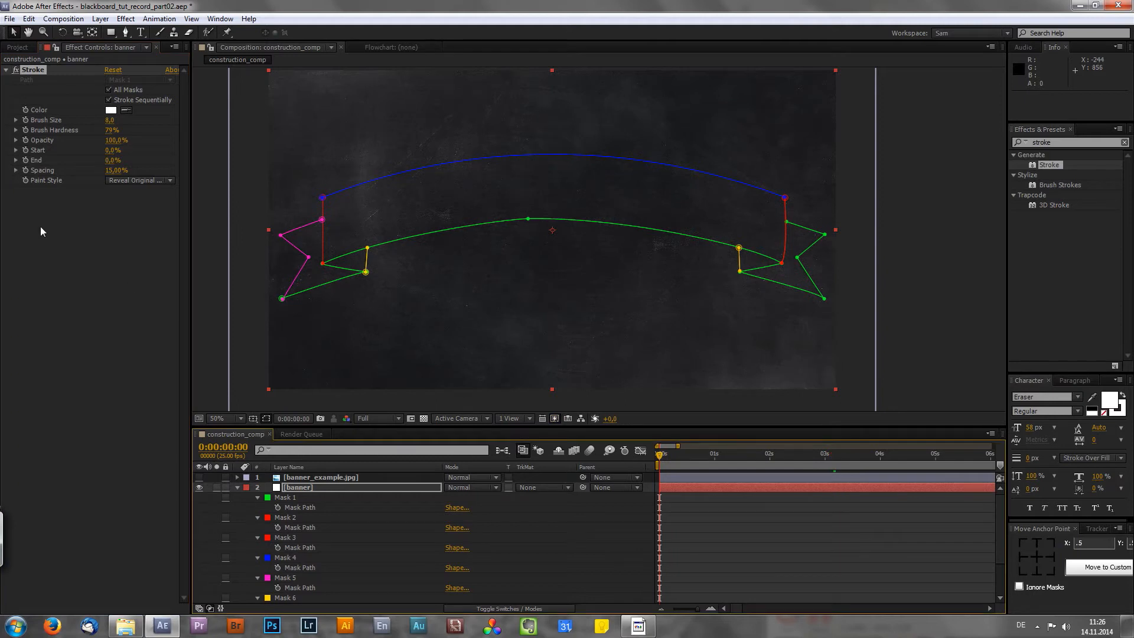
pyautogui.click(26, 160)
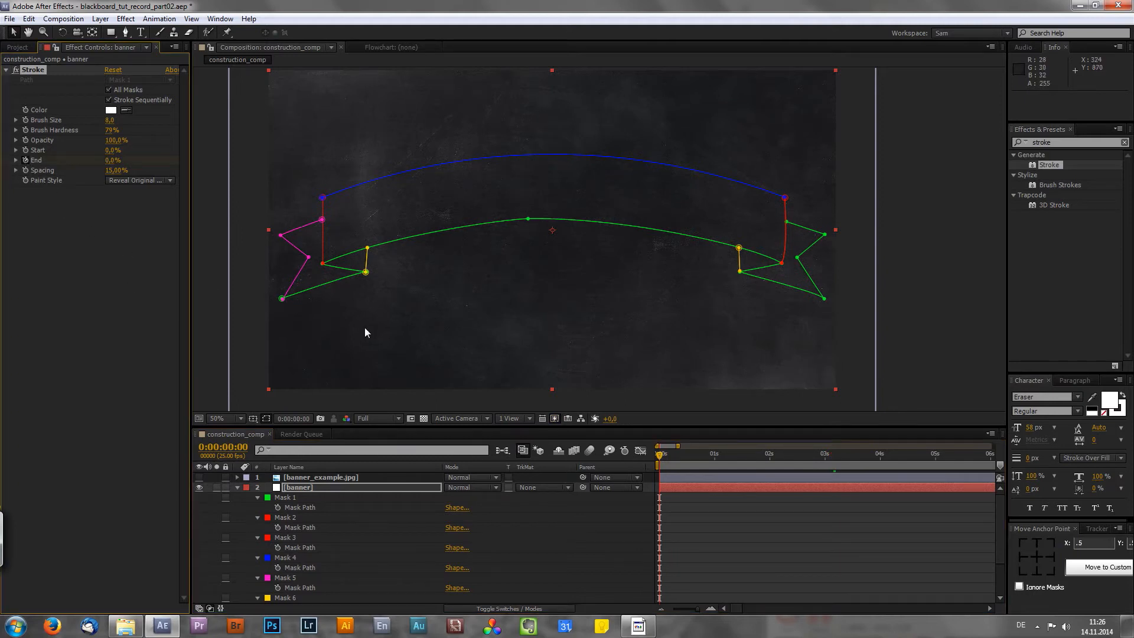
# - Keyframe the Stroke's End at 100% at 0:00:02:00
pyautogui.hotkey('shift', 'pagedown')
pyautogui.hotkey('shift', 'pagedown')
pyautogui.hotkey('shift', 'pagedown')
pyautogui.hotkey('shift', 'pagedown')
pyautogui.hotkey('shift', 'pagedown')
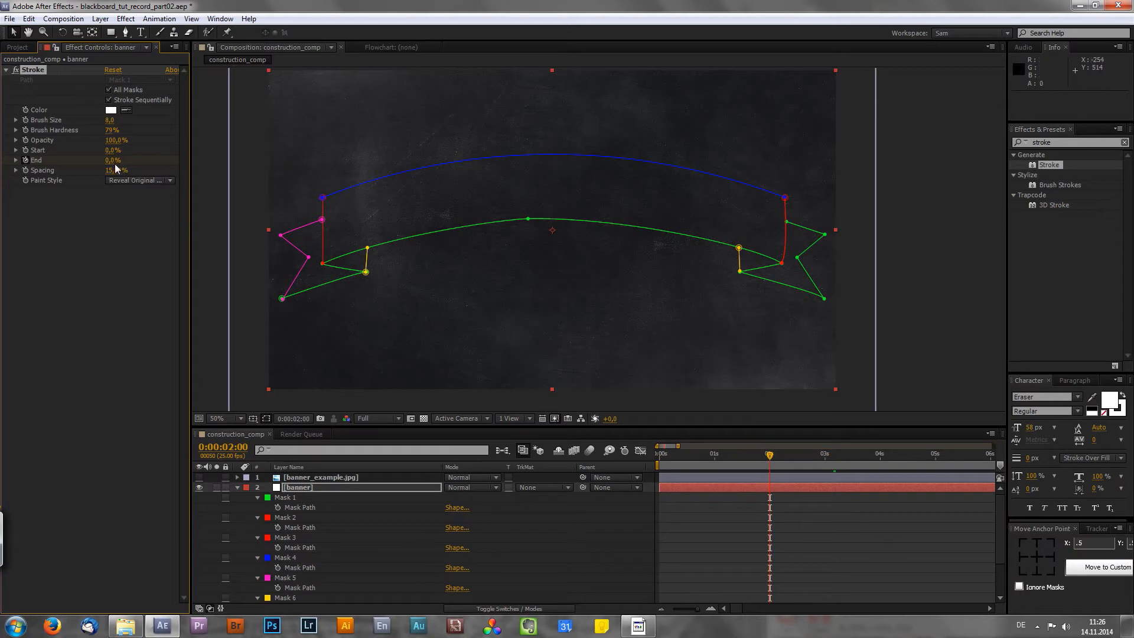
pyautogui.moveTo(112, 161); pyautogui.dragTo(171, 161)
# - Check the End keyframes of the banner layer in the timeline, collapse its properties and deselect the layer
pyautogui.click(319, 488)
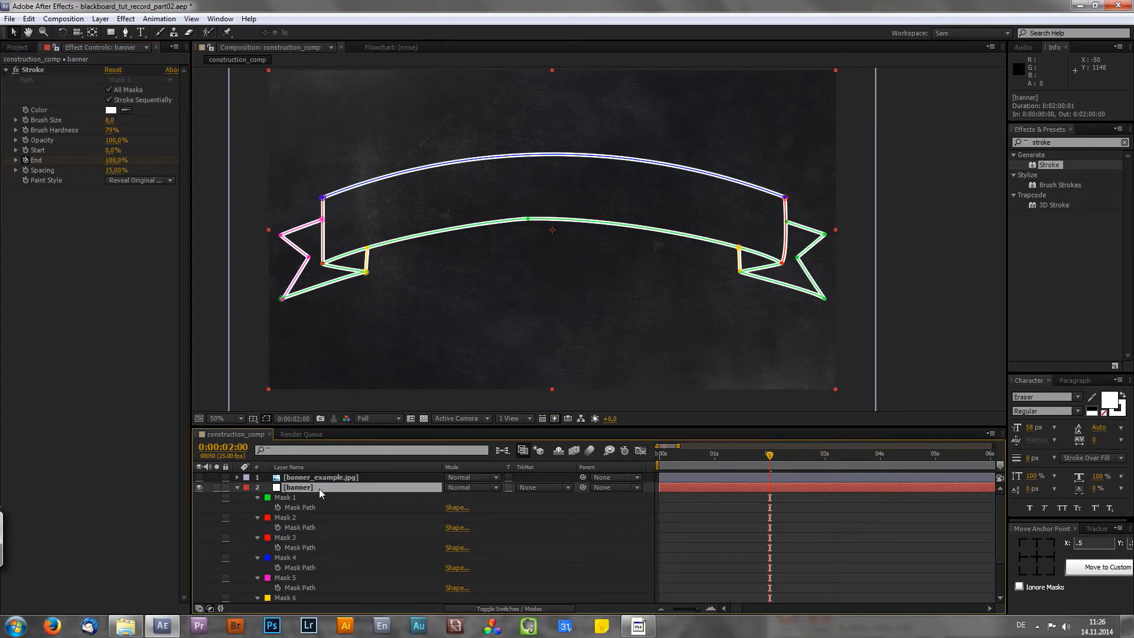
pyautogui.press('u')
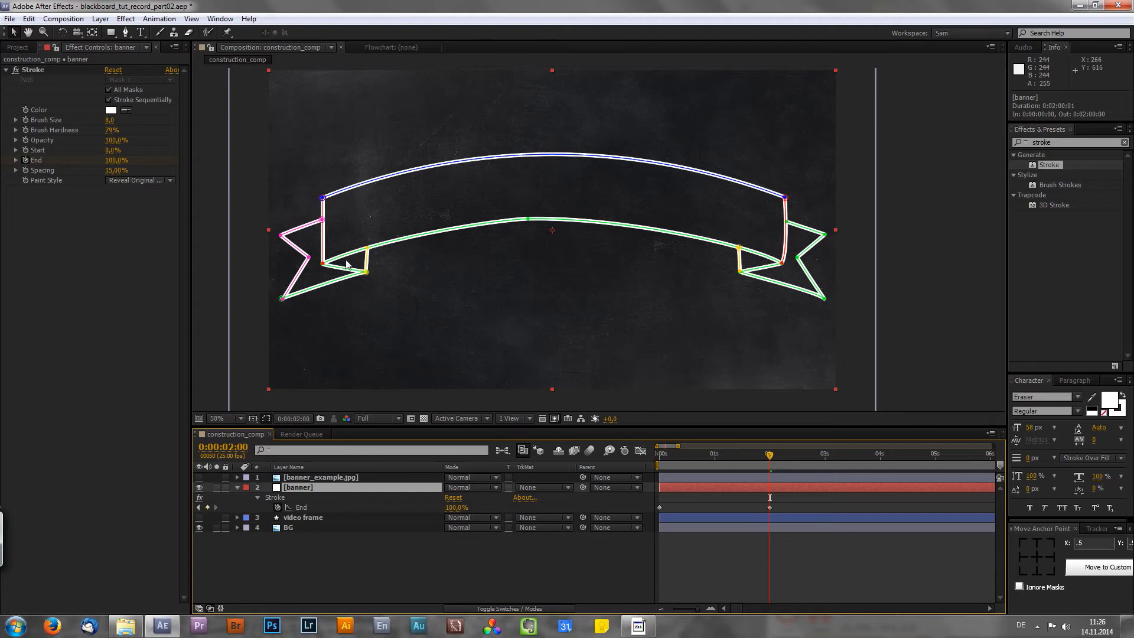
pyautogui.press('u')
pyautogui.click(321, 531)
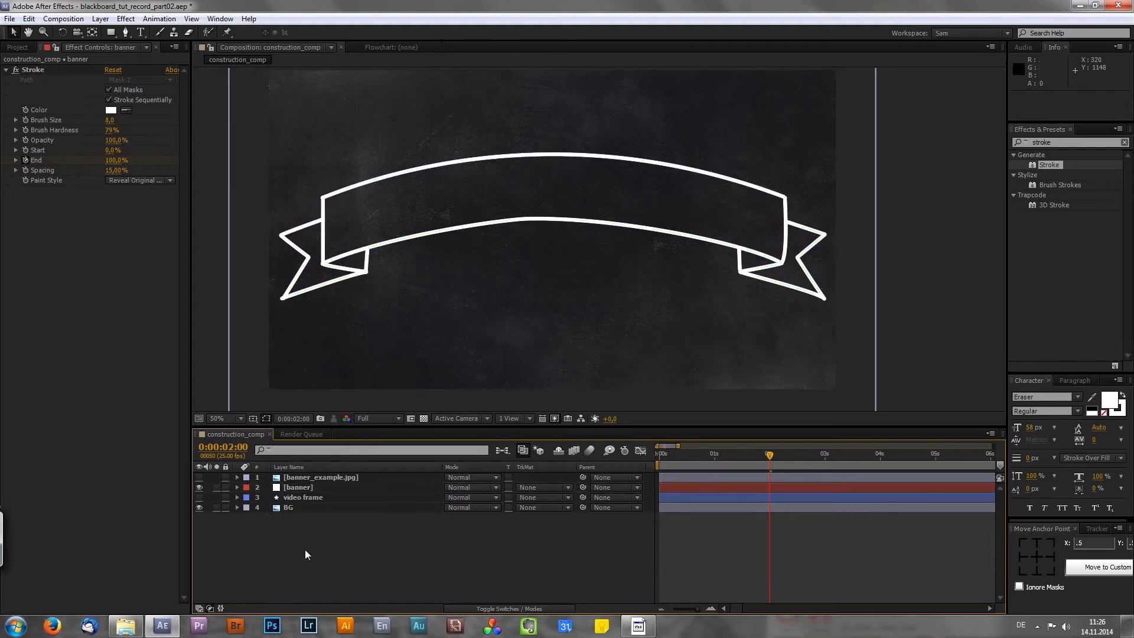
# - Create a white 1920 × 1080 px solid layer named banner_shadows
pyautogui.rightClick(306, 545)
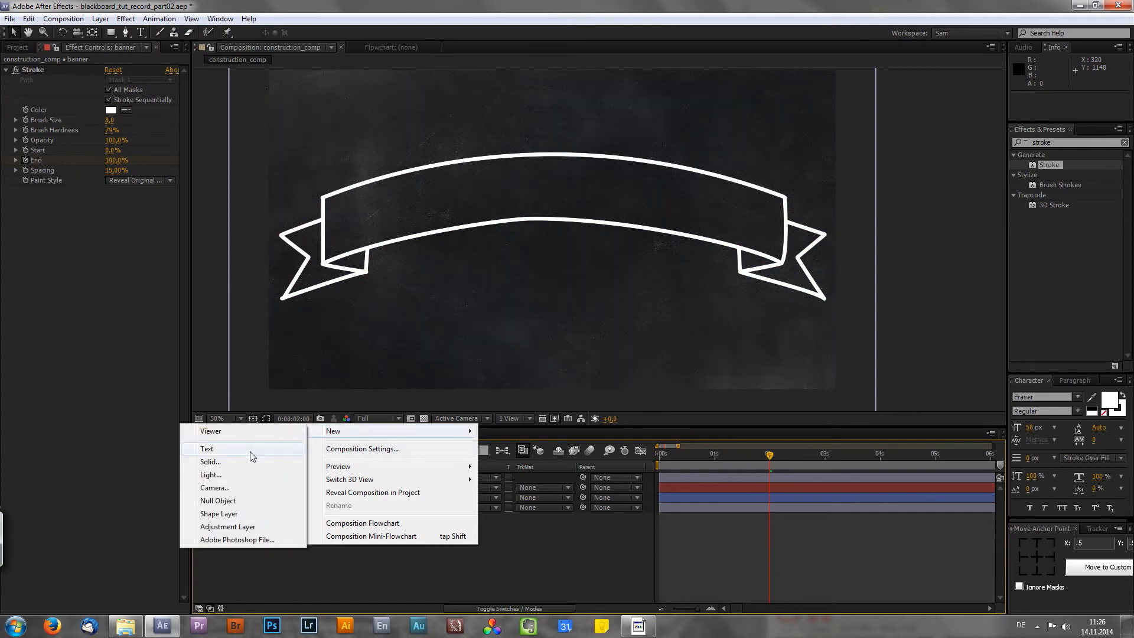
pyautogui.click(244, 462)
pyautogui.write('banner_shadows')
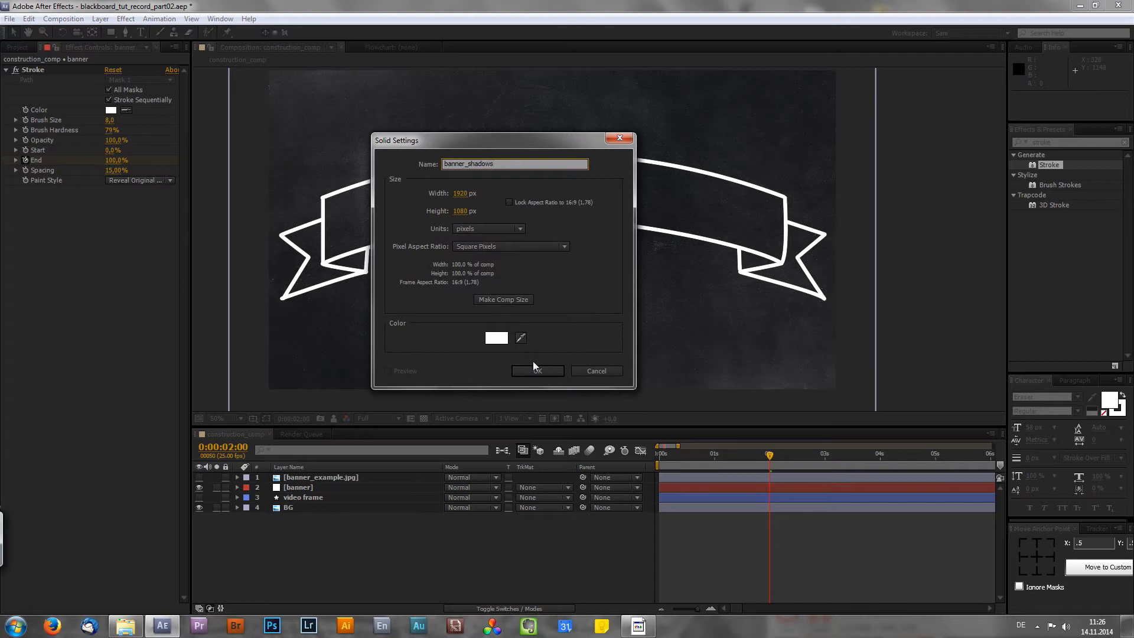
pyautogui.click(534, 369)
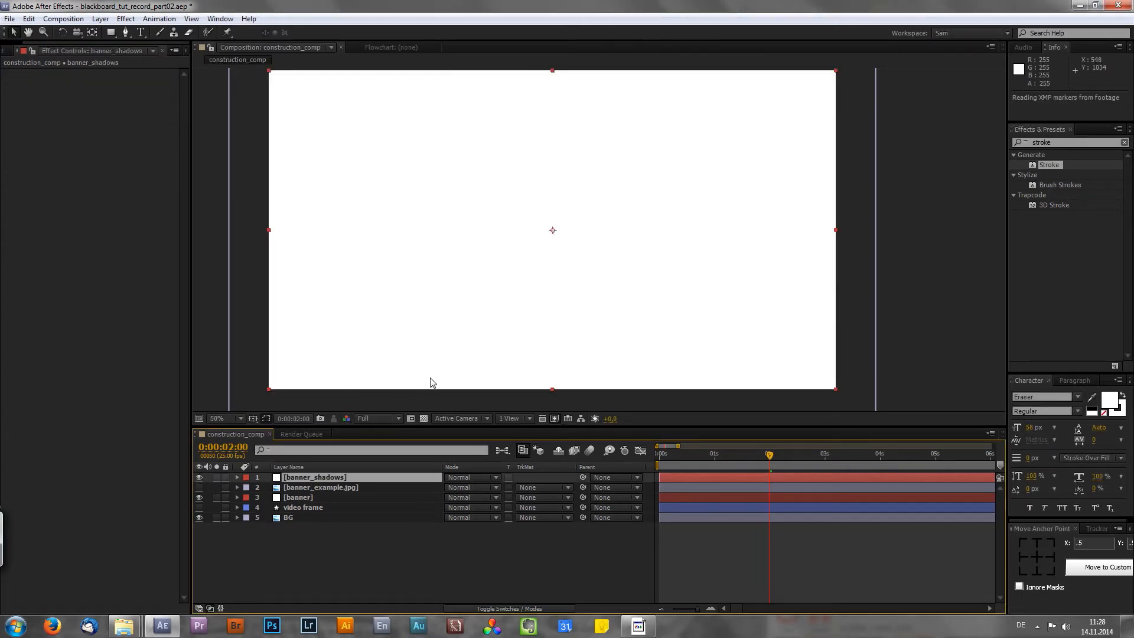
# - Place the banner_shadows layer beneath the banner layer and delete the banner_example.jpg reference layer
pyautogui.moveTo(315, 474); pyautogui.dragTo(315, 499)
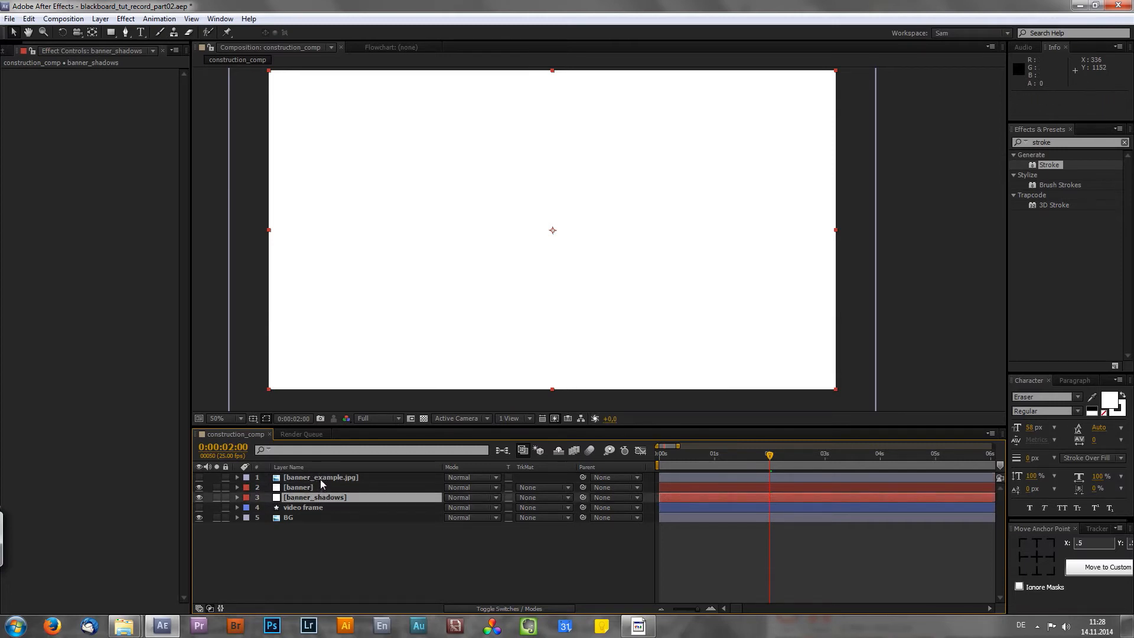
pyautogui.click(321, 476)
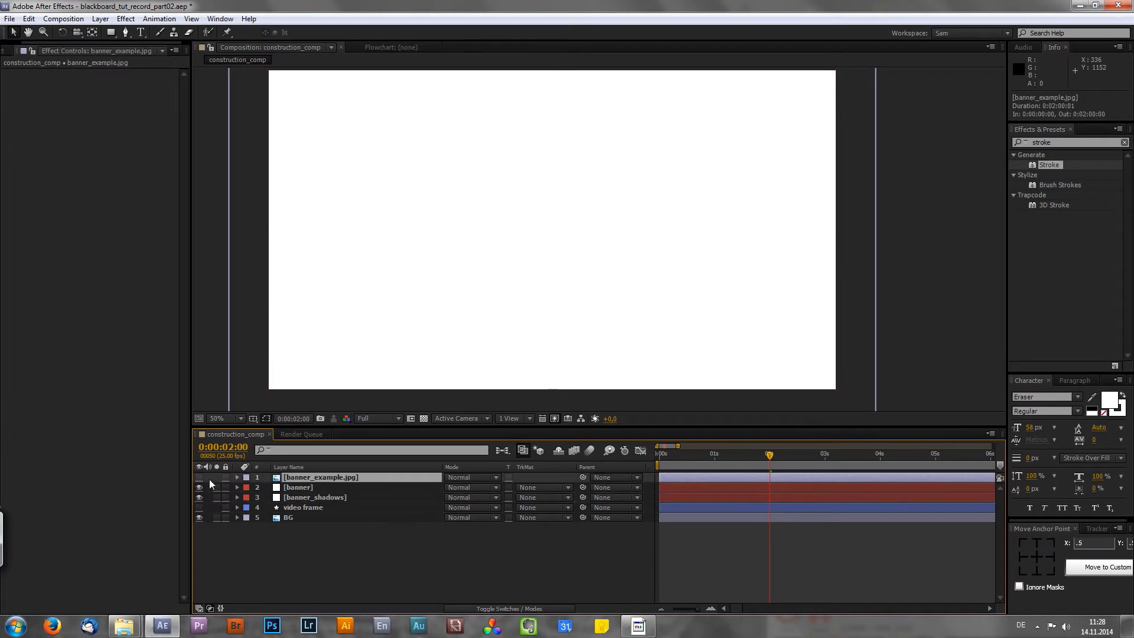
pyautogui.click(200, 478)
pyautogui.press('Delete')
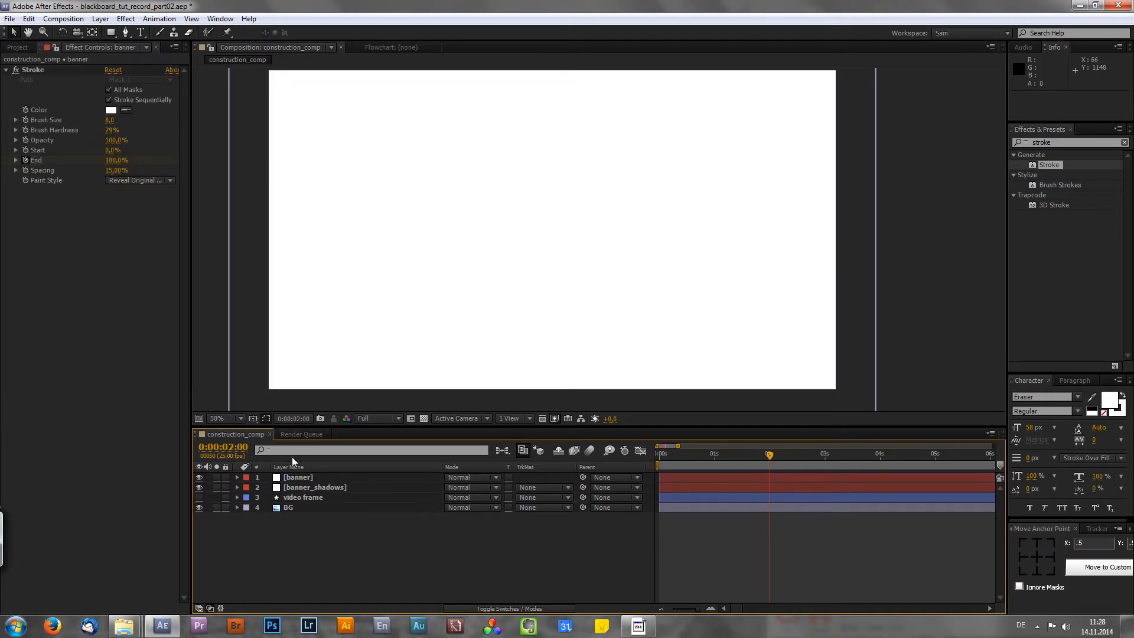
# - Lower the banner_shadows layer's opacity to 42% so the banner outline can be traced
pyautogui.click(299, 487)
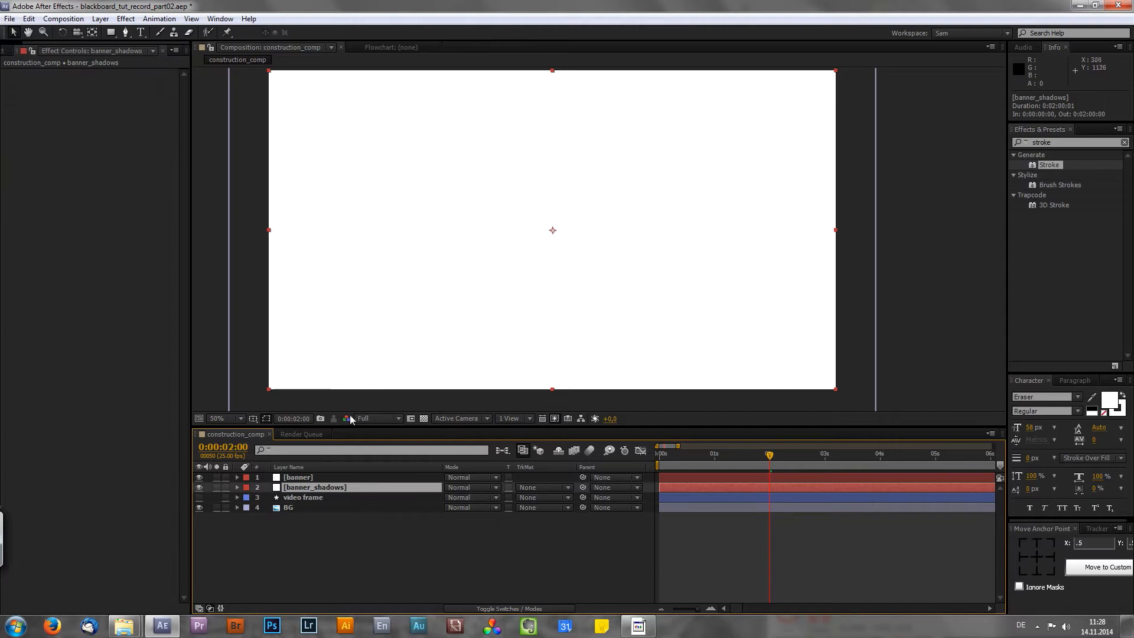
pyautogui.press('t')
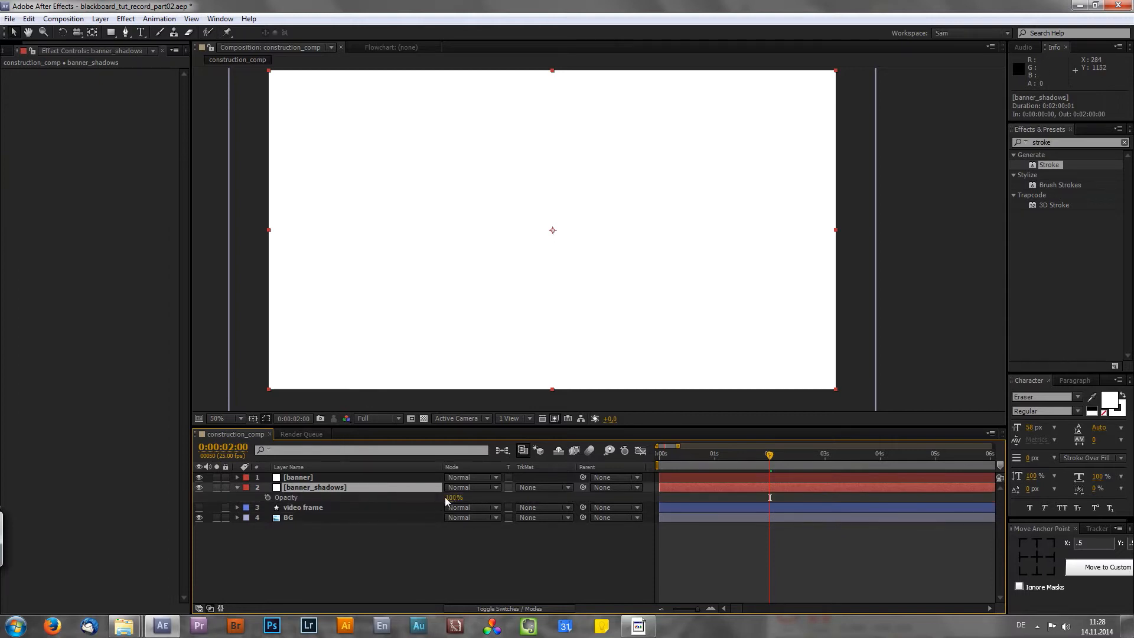
pyautogui.moveTo(445, 497)
pyautogui.mouseDown()
pyautogui.moveTo(416, 499)
pyautogui.moveTo(432, 496)
pyautogui.mouseUp()
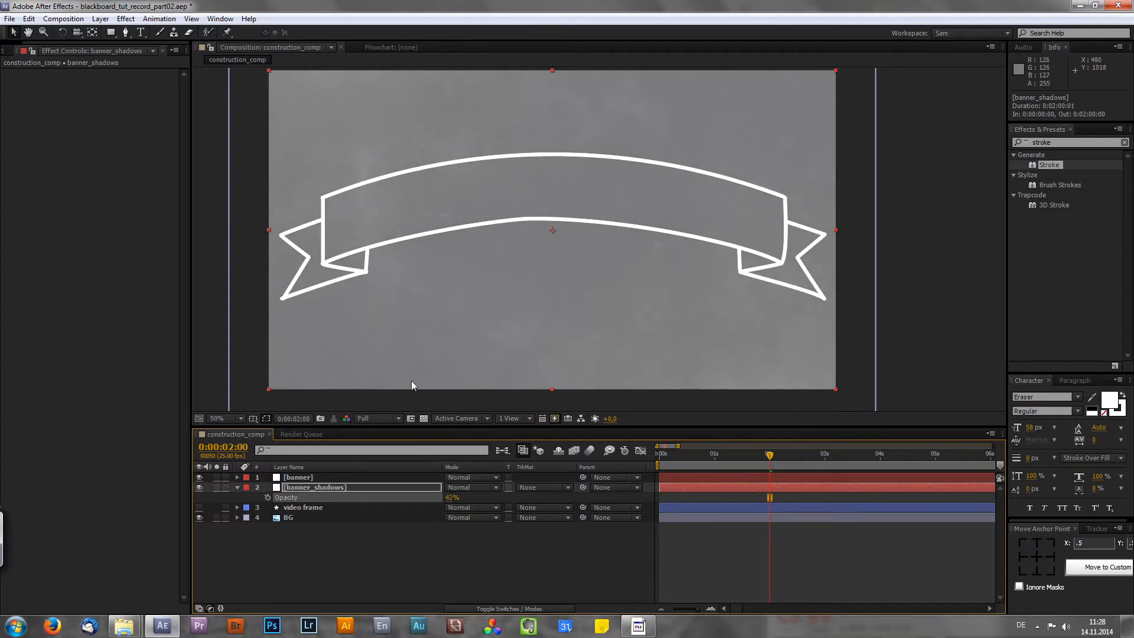
# - Draw a closed triangular mask on banner_shadows over the banner's left fold with the Pen tool, curving it along the outline
pyautogui.click(125, 33)
pyautogui.press('/')
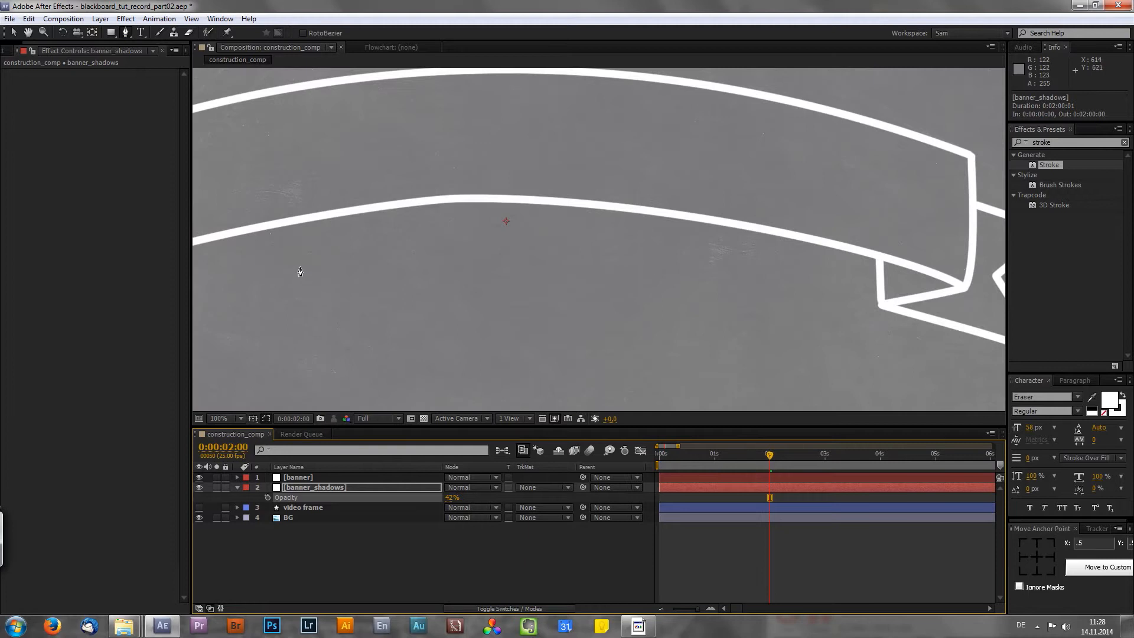
pyautogui.moveTo(300, 272); pyautogui.dragTo(562, 200)
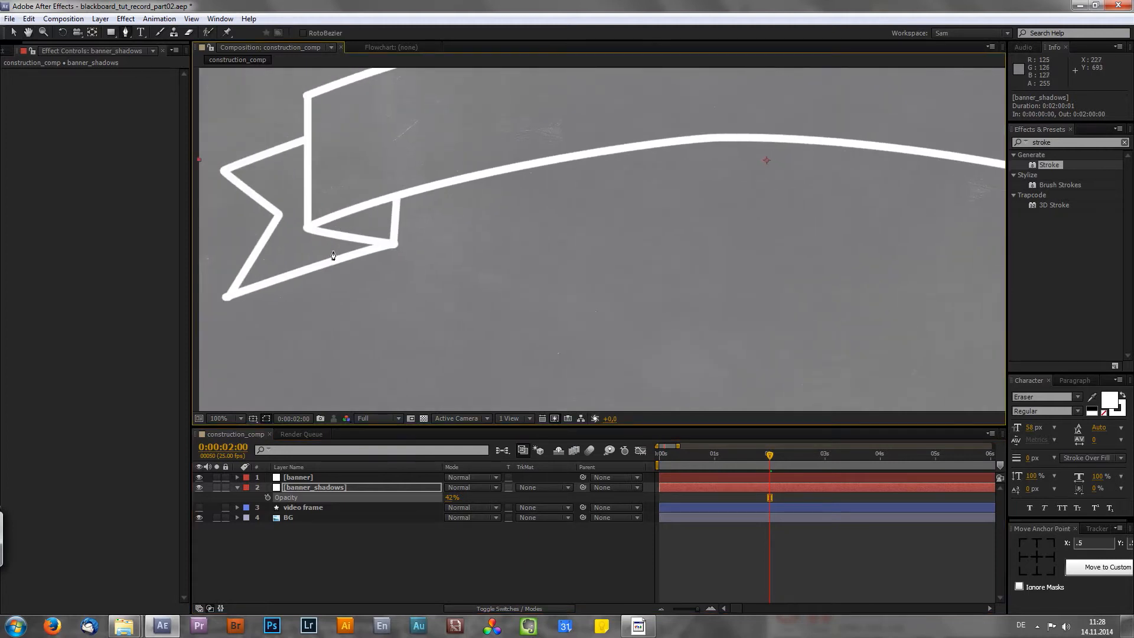
pyautogui.scroll(1, 338, 243)
pyautogui.moveTo(363, 221); pyautogui.dragTo(659, 206)
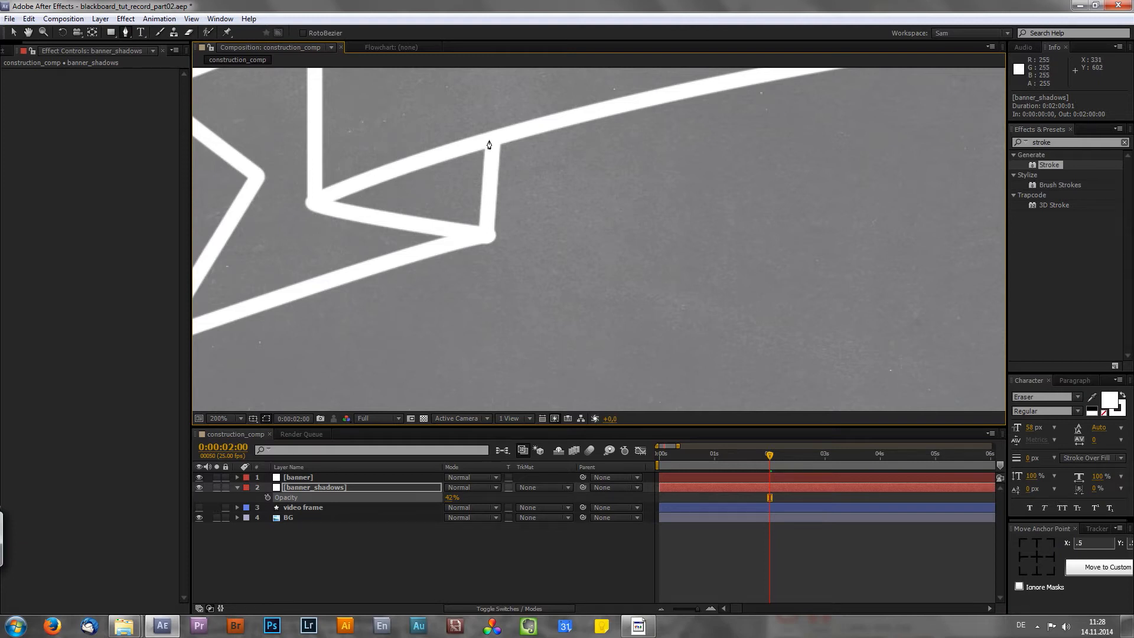
pyautogui.click(491, 138)
pyautogui.click(322, 201)
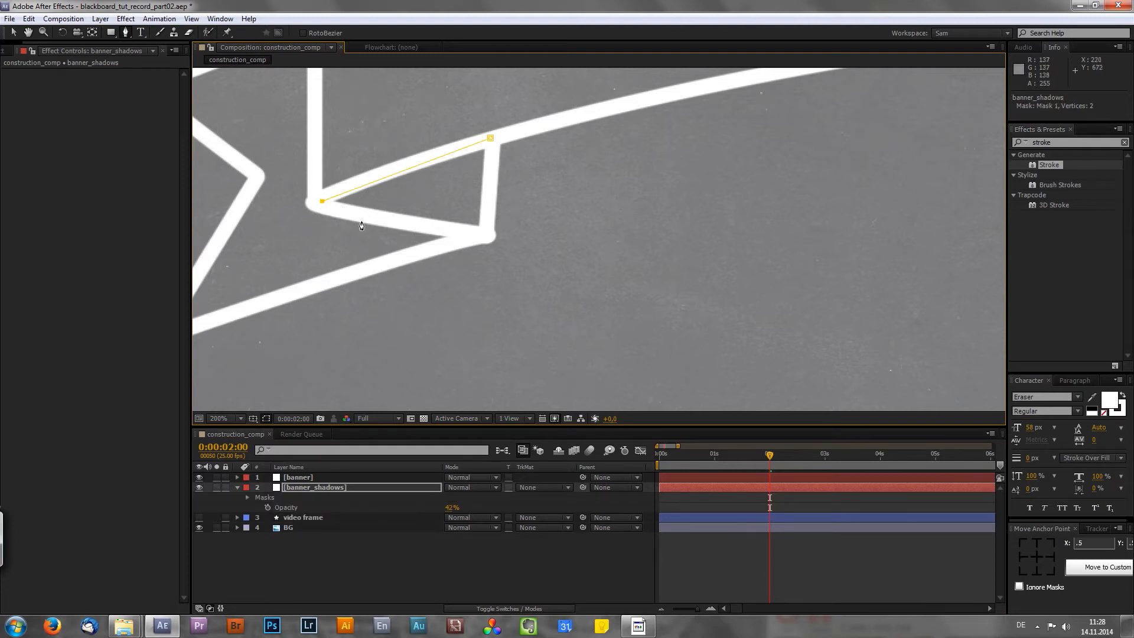
pyautogui.moveTo(322, 201)
pyautogui.mouseDown()
pyautogui.moveTo(310, 214)
pyautogui.moveTo(323, 218)
pyautogui.mouseUp()
pyautogui.click(487, 236)
pyautogui.click(490, 140)
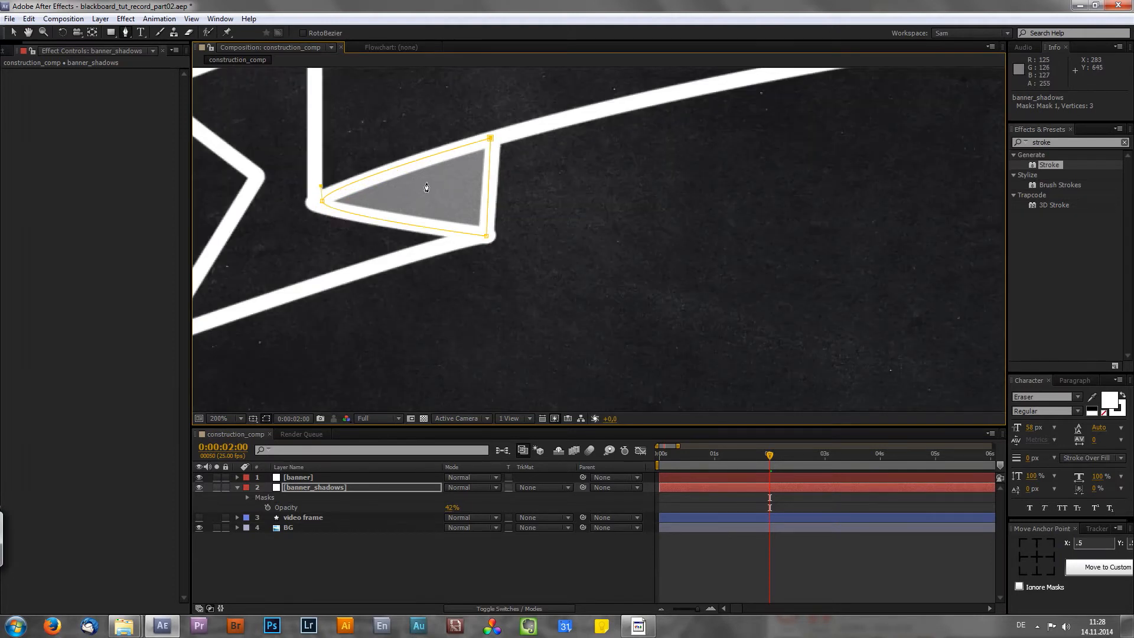
# - Draw a second triangular mask on banner_shadows over the banner's right fold and align its outer corner with the outline
pyautogui.press('h')
pyautogui.moveTo(728, 245); pyautogui.dragTo(227, 328)
pyautogui.moveTo(886, 266); pyautogui.dragTo(493, 259)
pyautogui.moveTo(839, 264); pyautogui.dragTo(565, 238)
pyautogui.moveTo(720, 245); pyautogui.dragTo(635, 232)
pyautogui.press('g')
pyautogui.click(650, 181)
pyautogui.click(654, 282)
pyautogui.click(815, 247)
pyautogui.click(650, 182)
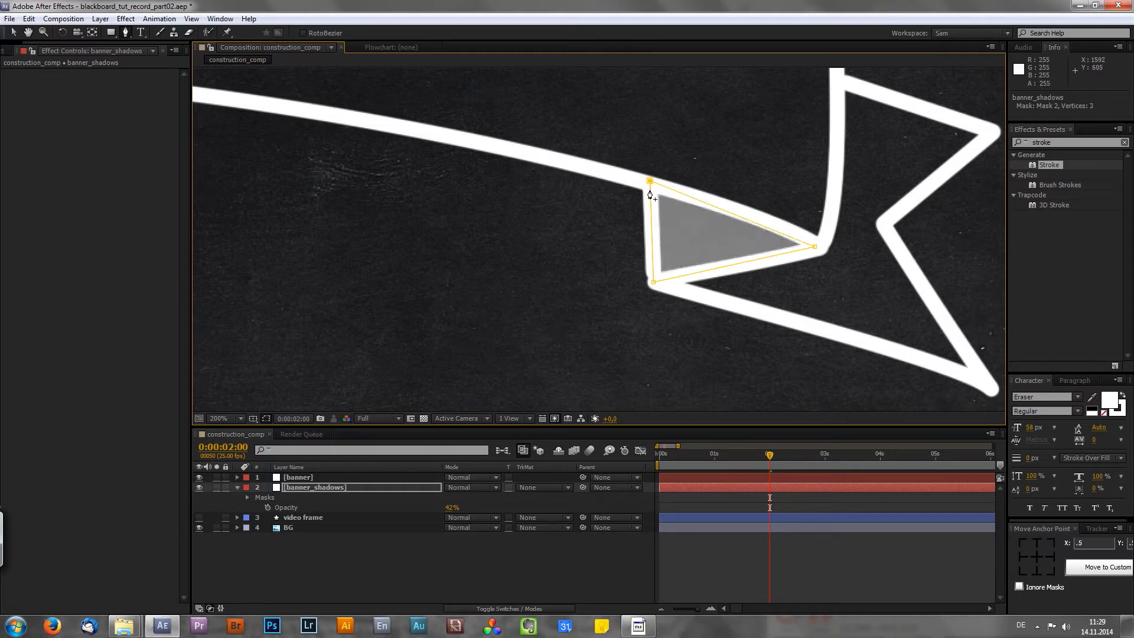
pyautogui.moveTo(816, 248); pyautogui.dragTo(823, 247)
pyautogui.click(353, 486)
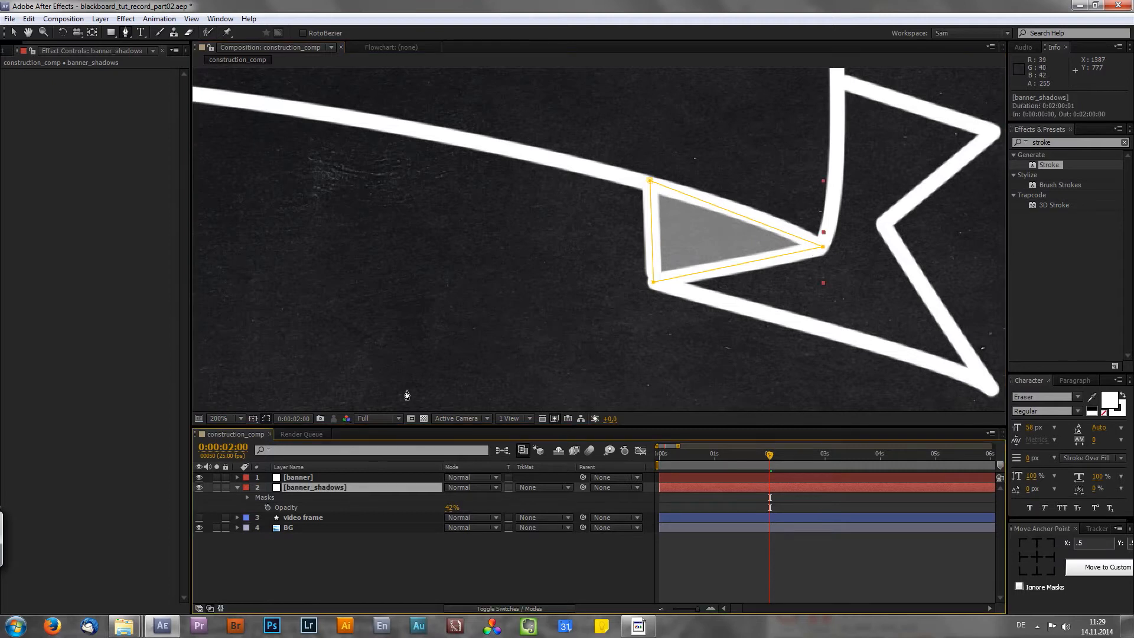
# - Set the banner_shadows layer's opacity to 100% and apply the Scribble effect to it
pyautogui.press(',')
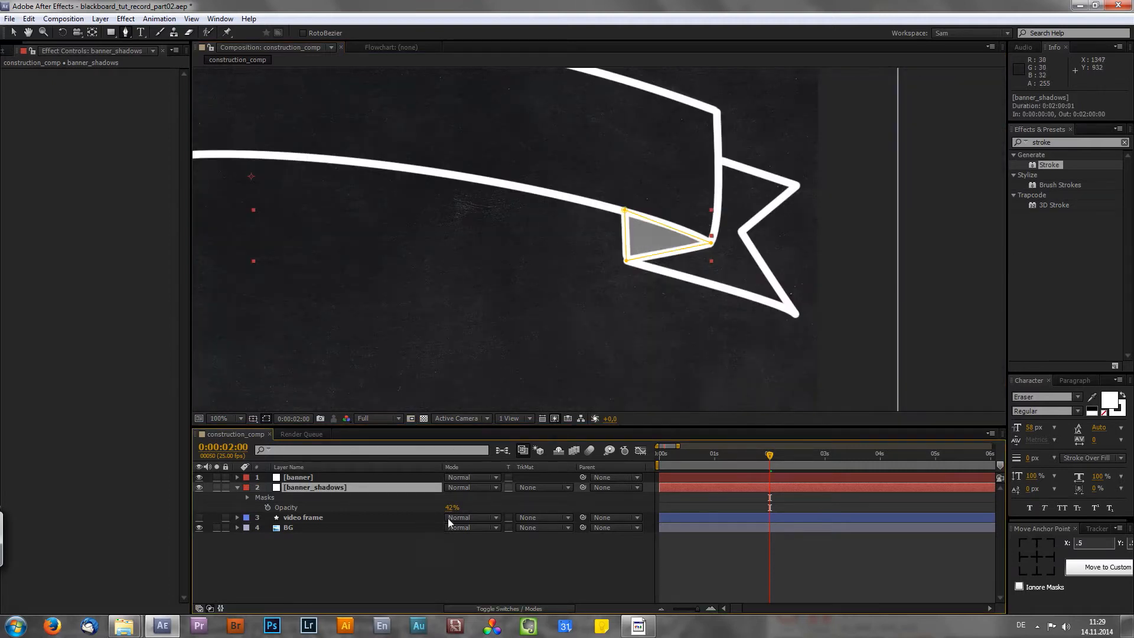
pyautogui.moveTo(453, 509); pyautogui.dragTo(498, 477)
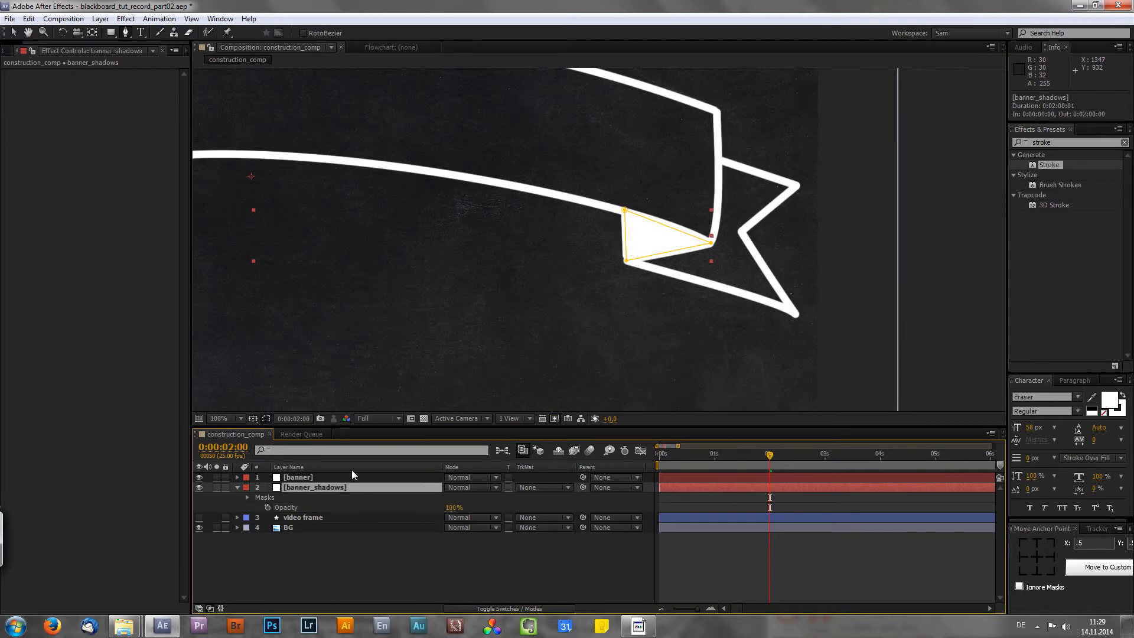
pyautogui.moveTo(1048, 164)
pyautogui.mouseDown()
pyautogui.moveTo(1069, 160)
pyautogui.moveTo(1045, 87)
pyautogui.mouseUp()
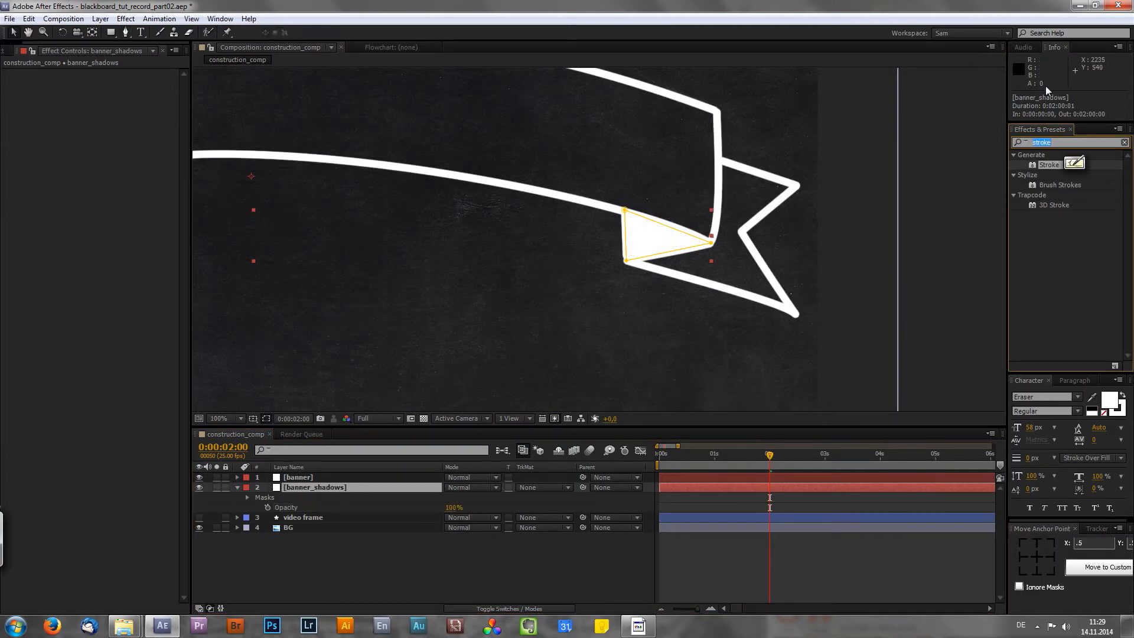
pyautogui.write('scribb')
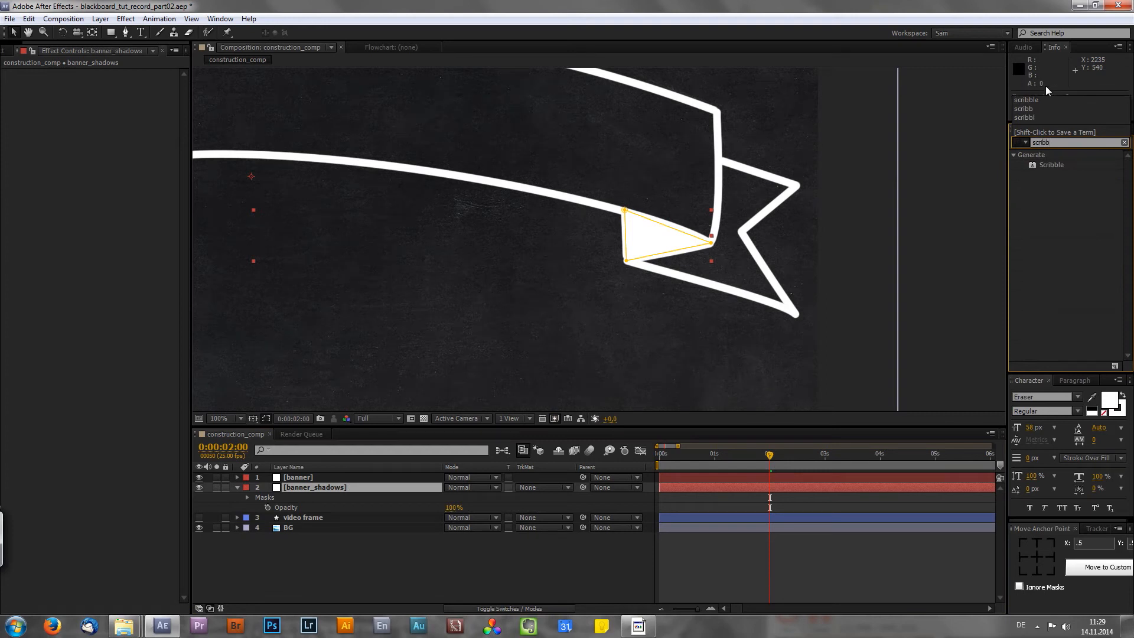
pyautogui.write('le')
pyautogui.moveTo(1053, 168)
pyautogui.mouseDown()
pyautogui.moveTo(922, 283)
pyautogui.moveTo(365, 489)
pyautogui.mouseUp()
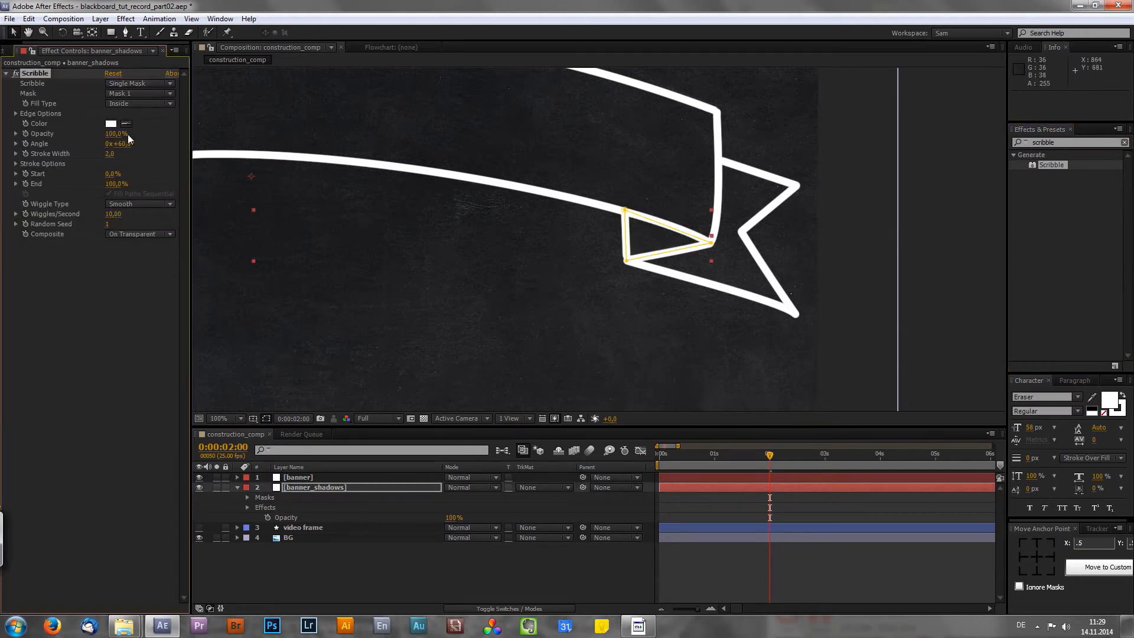
# - Set the Scribble effect to All Masks and check the hatching in both folds with the layer deselected
pyautogui.click(140, 83)
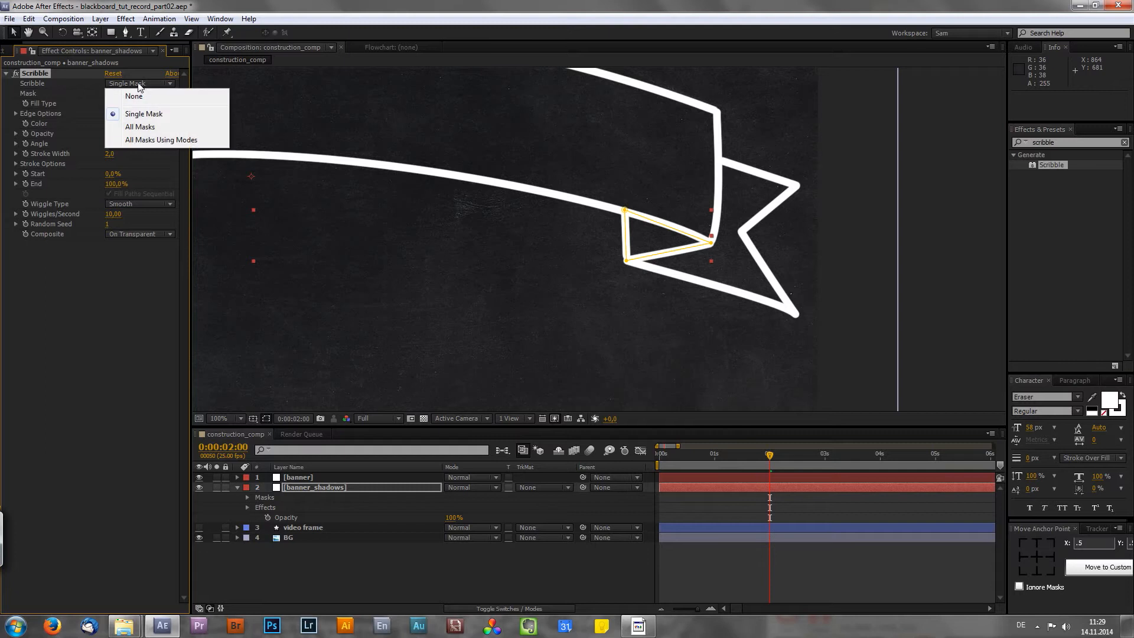
pyautogui.click(140, 128)
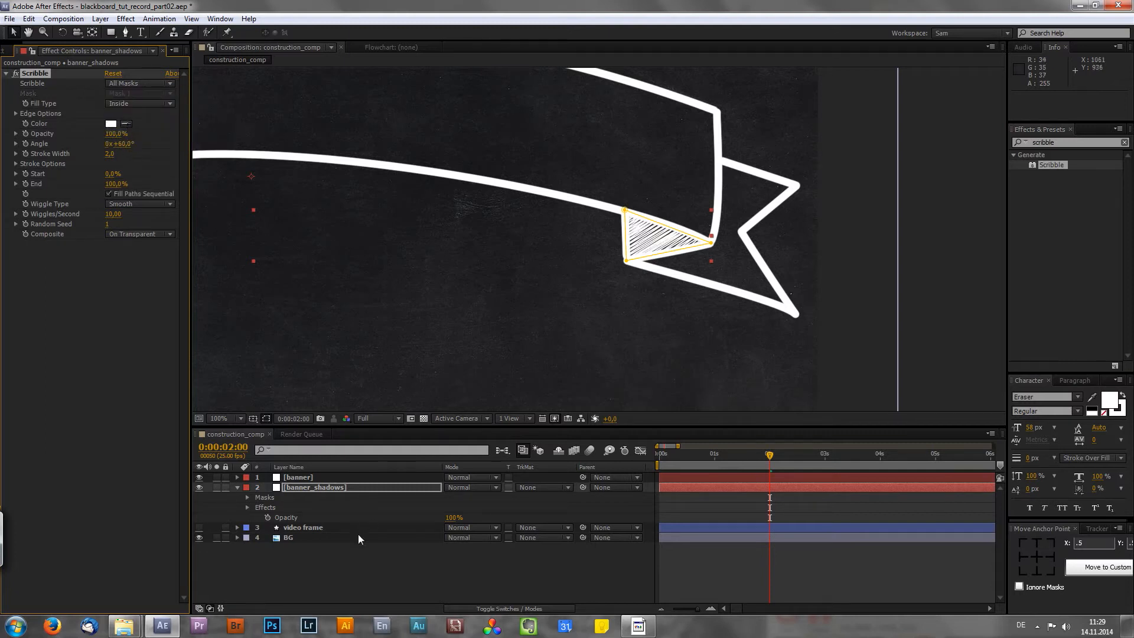
pyautogui.click(361, 560)
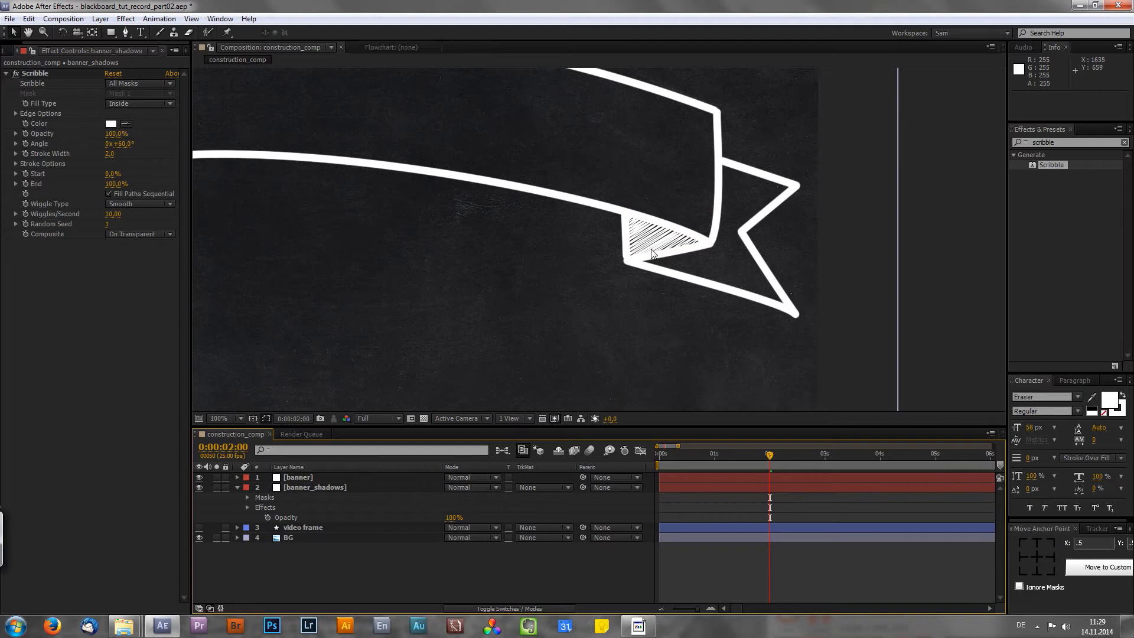
pyautogui.press('space')
pyautogui.moveTo(369, 285); pyautogui.dragTo(768, 231)
pyautogui.moveTo(305, 223); pyautogui.dragTo(444, 199)
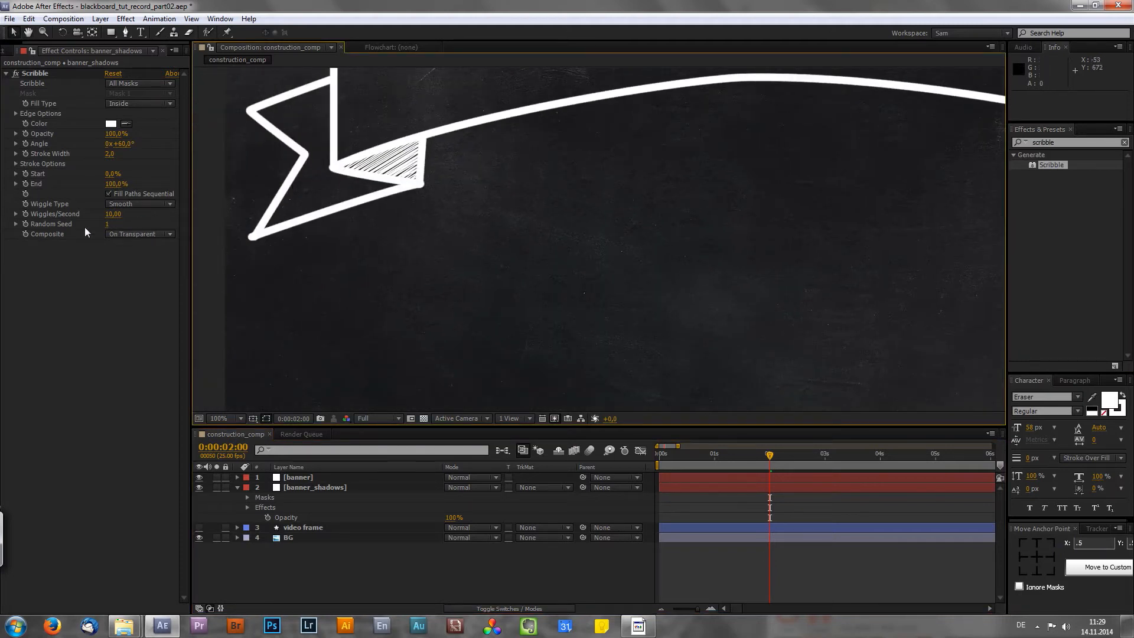
# - Set the Scribble's Opacity to 56% and its stroke Spacing to 10.3, and collapse the banner_shadows layer's properties
pyautogui.moveTo(114, 142); pyautogui.dragTo(93, 142)
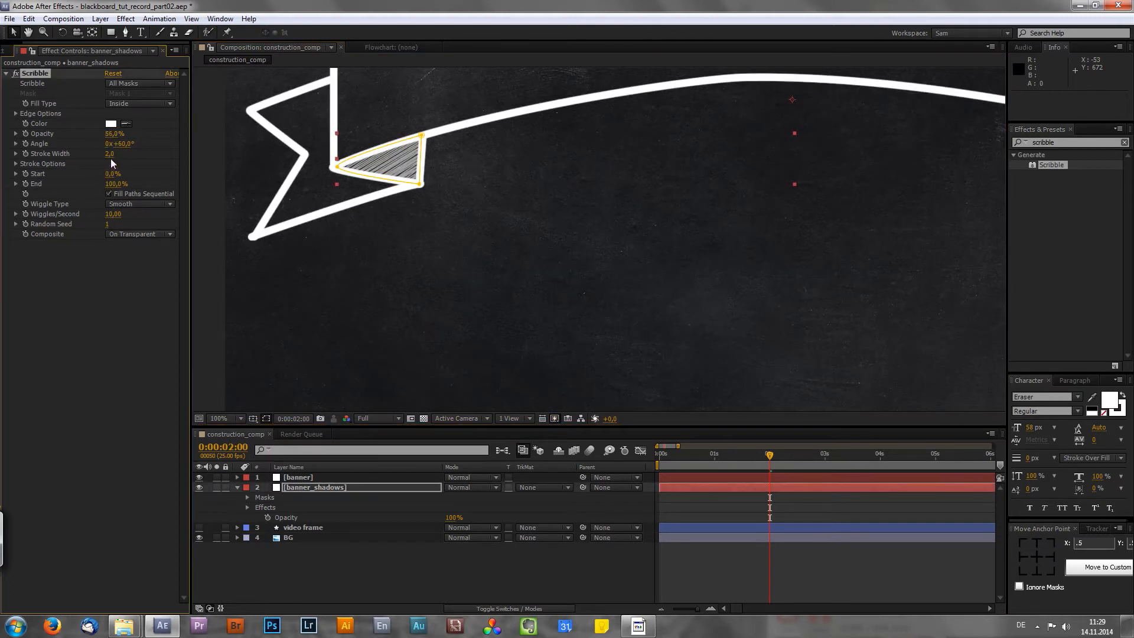
pyautogui.click(15, 183)
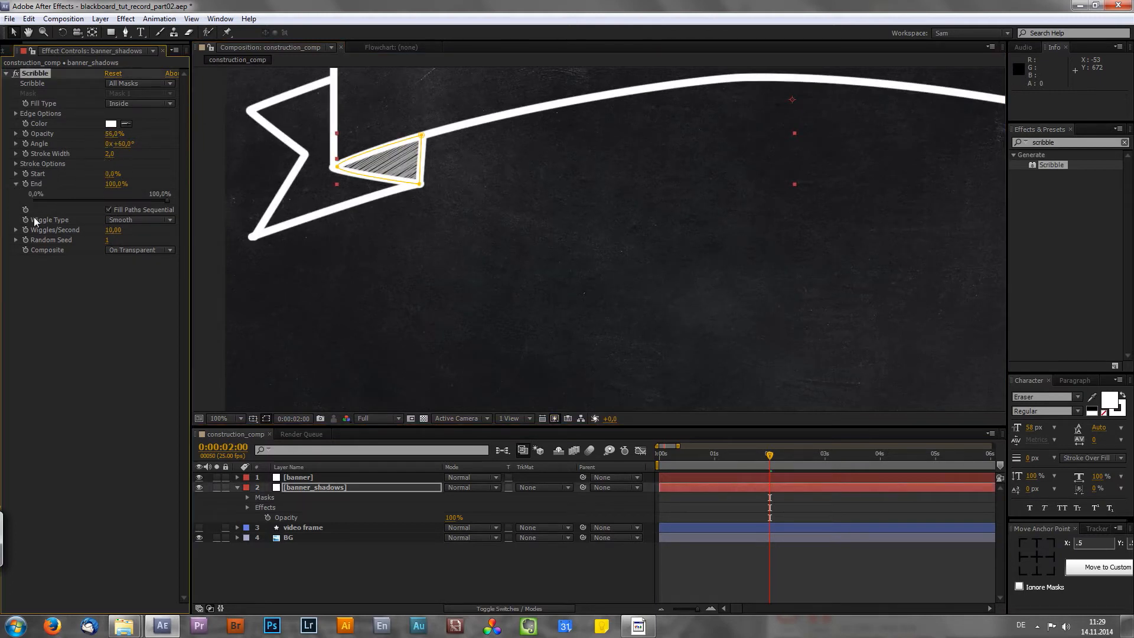
pyautogui.click(16, 164)
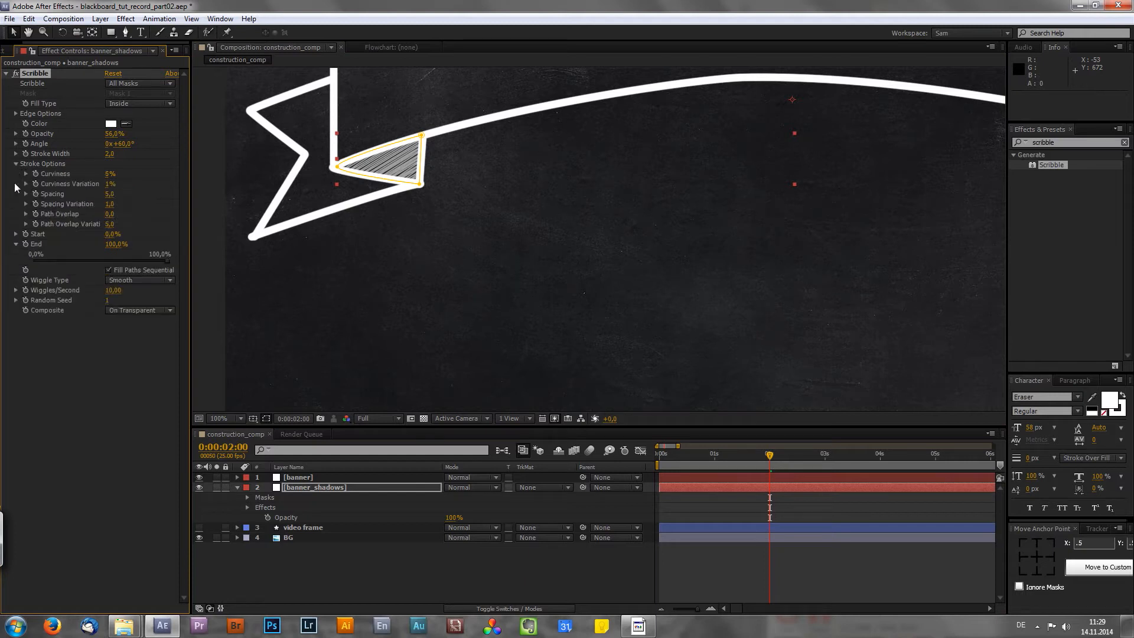
pyautogui.moveTo(110, 202); pyautogui.dragTo(133, 208)
pyautogui.click(320, 518)
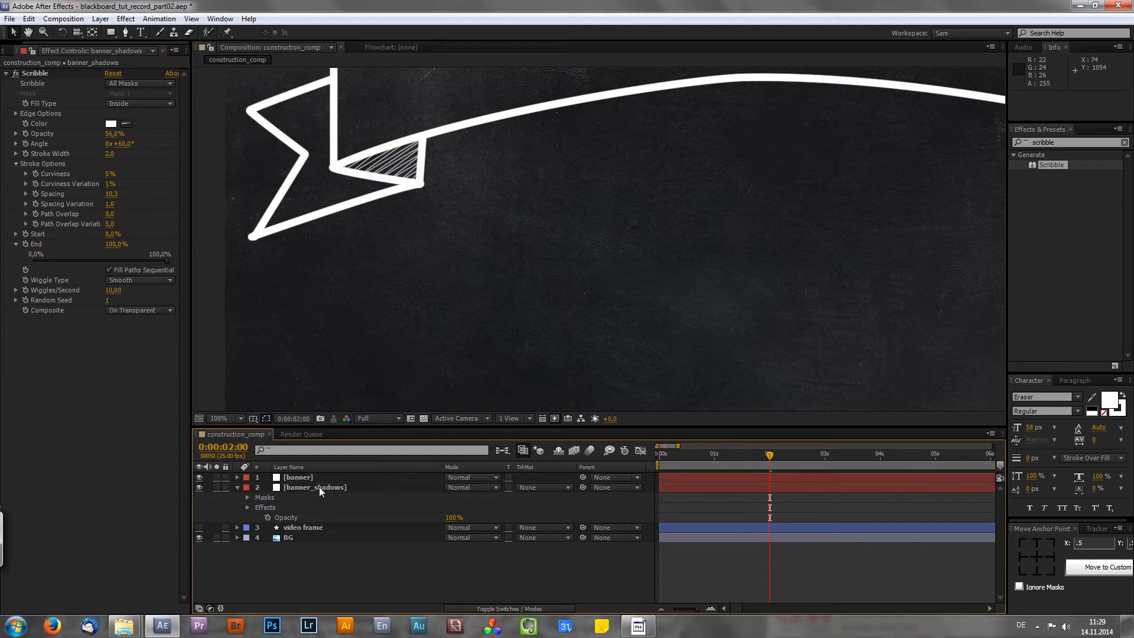
pyautogui.click(319, 488)
pyautogui.press('u')
pyautogui.click(309, 534)
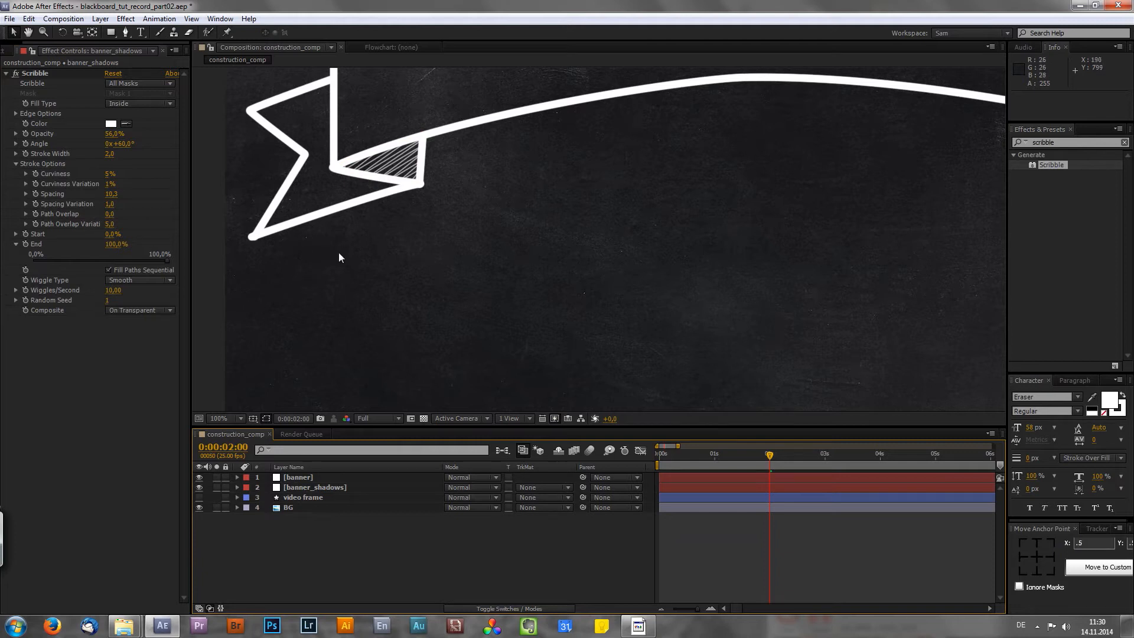
# - Apply the Roughen Edges effect to banner_shadows after the Scribble and set its Complexity to 10
pyautogui.press('space')
pyautogui.moveTo(390, 172); pyautogui.dragTo(406, 316)
pyautogui.click(1059, 141)
pyautogui.write('roughen')
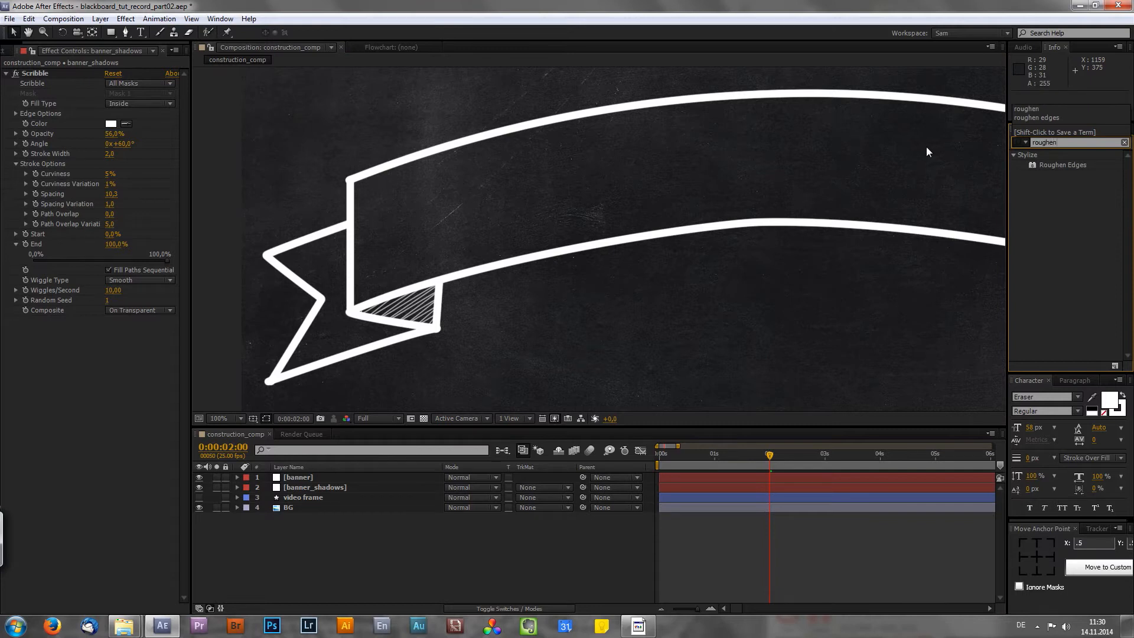
pyautogui.moveTo(1048, 165)
pyautogui.mouseDown()
pyautogui.moveTo(997, 190)
pyautogui.moveTo(175, 396)
pyautogui.mouseUp()
pyautogui.click(113, 411)
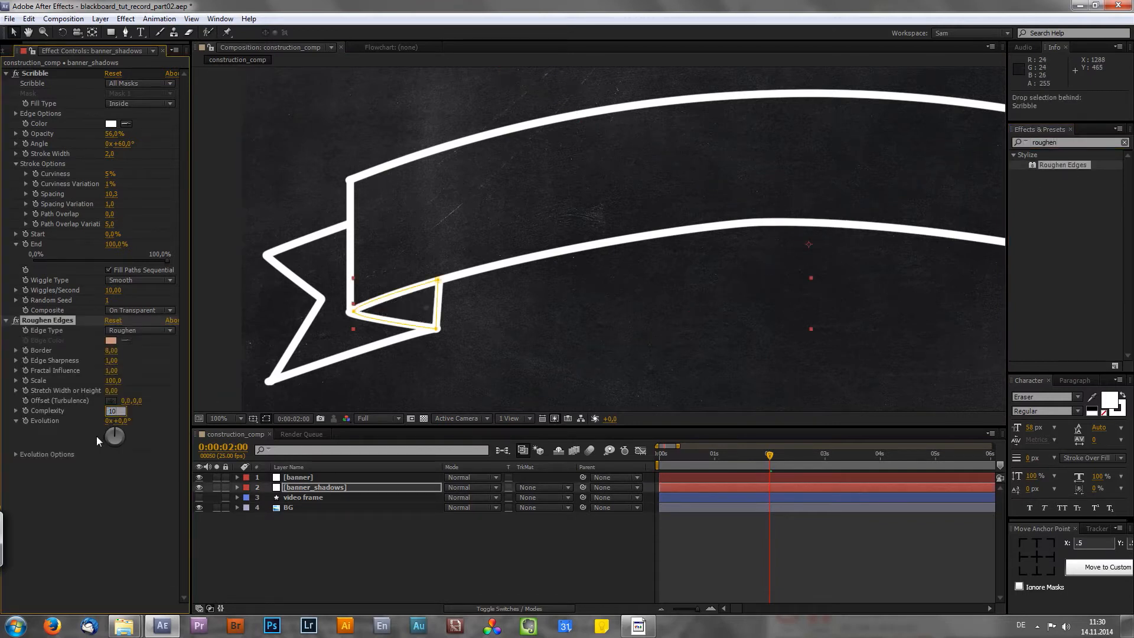
pyautogui.click(88, 492)
# - Try a Roughen Edges Border of 40.40 on the shadow hatching
pyautogui.click(111, 350)
pyautogui.press('Return')
pyautogui.moveTo(111, 354); pyautogui.dragTo(141, 350)
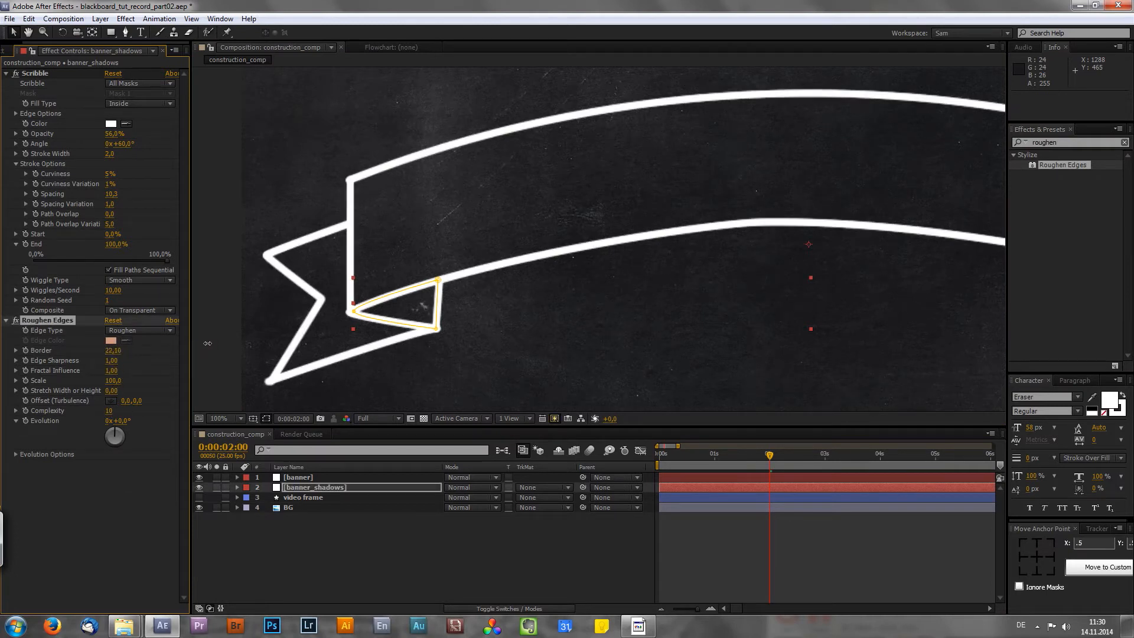
pyautogui.moveTo(280, 331); pyautogui.dragTo(283, 330)
pyautogui.click(220, 379)
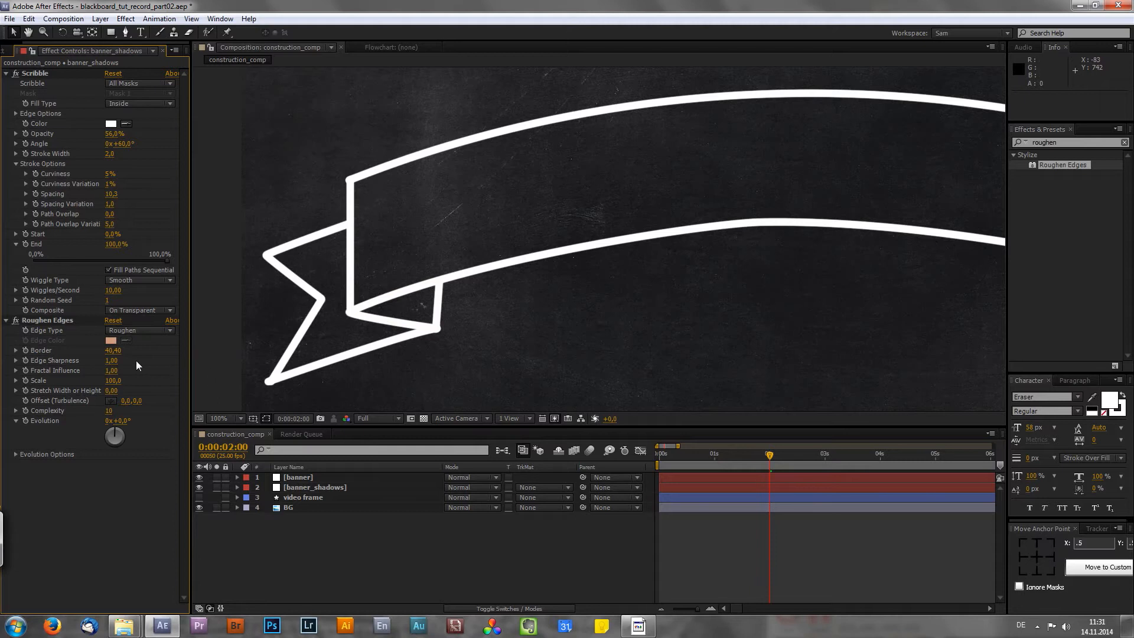
# - Try Roughen Edges Border values of 3 and 1 on the shadow hatching and settle on 0.5
pyautogui.click(113, 352)
pyautogui.write('3')
pyautogui.press('Return')
pyautogui.click(113, 351)
pyautogui.write('1')
pyautogui.press('Return')
pyautogui.click(114, 352)
pyautogui.write('0,5')
pyautogui.press('Return')
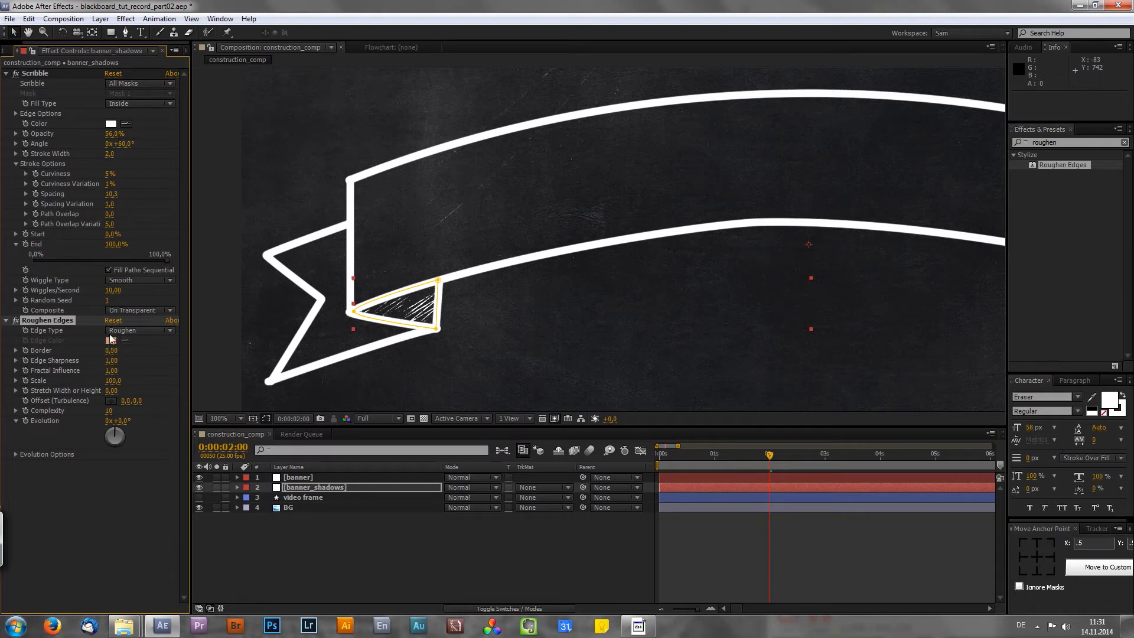
# - Set the Roughen Edges Scale of banner_shadows to 20 and check the hatching in the right fold
pyautogui.click(112, 381)
pyautogui.write('20')
pyautogui.press('Return')
pyautogui.moveTo(617, 298); pyautogui.dragTo(450, 283)
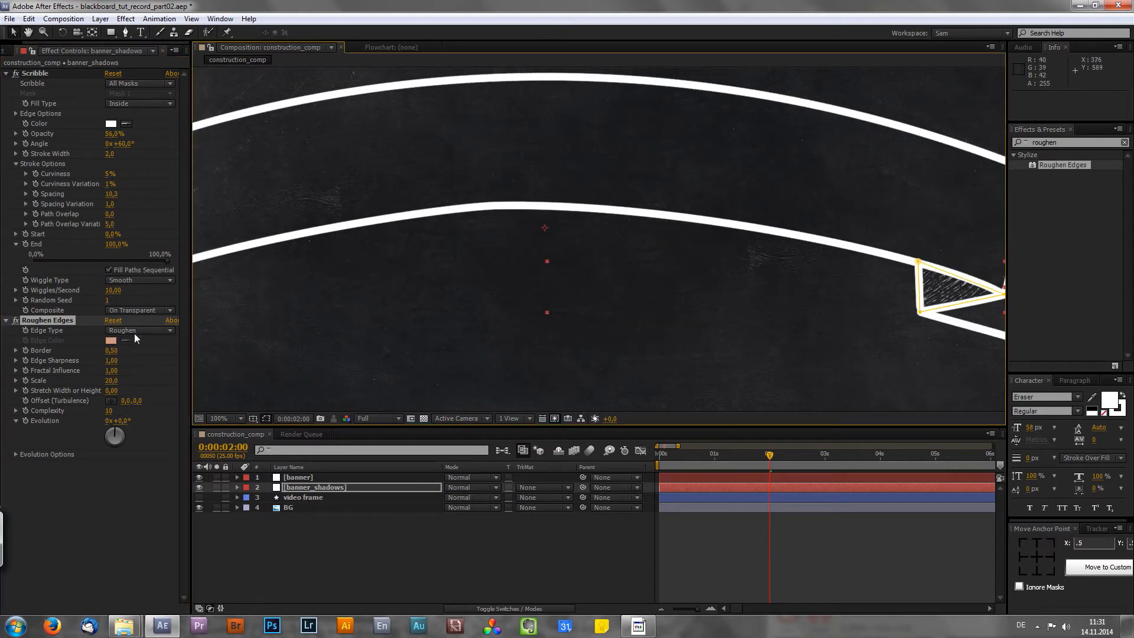
# - Apply Roughen Edges to the banner layer with Complexity 10 and Border 9.50, and deselect the layer
pyautogui.moveTo(62, 325)
pyautogui.mouseDown()
pyautogui.moveTo(855, 222)
pyautogui.moveTo(1034, 172)
pyautogui.moveTo(399, 479)
pyautogui.mouseUp()
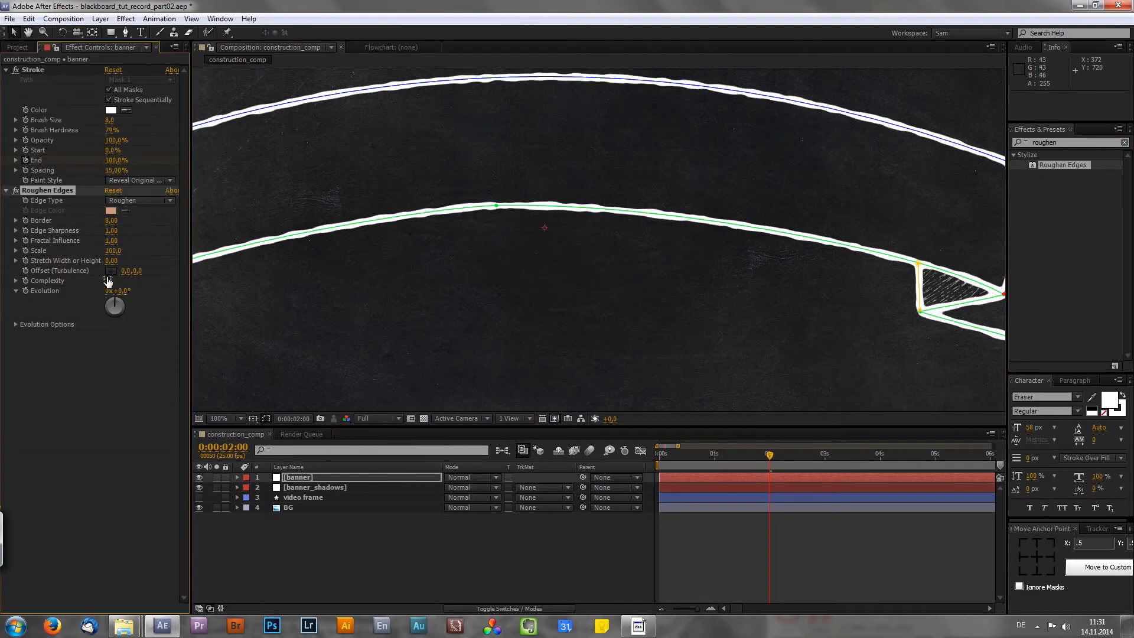
pyautogui.click(108, 281)
pyautogui.moveTo(118, 221)
pyautogui.mouseDown()
pyautogui.moveTo(145, 218)
pyautogui.moveTo(123, 219)
pyautogui.mouseUp()
pyautogui.click(308, 593)
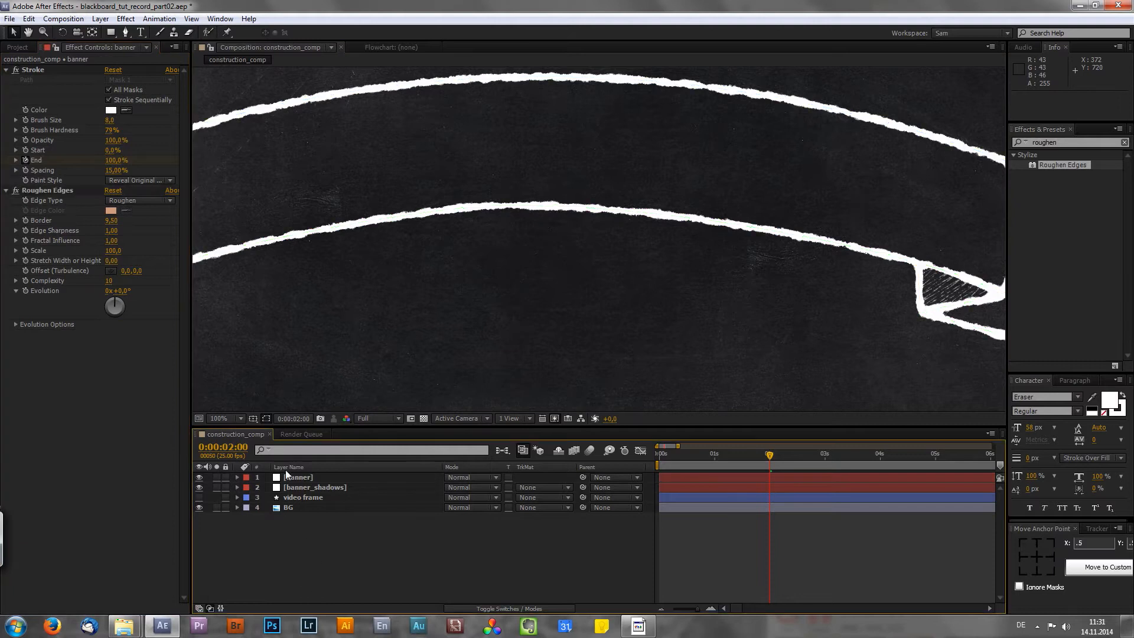
# - Start animating the Scribble End of banner_shadows with a keyframe of 0% at 2 seconds
pyautogui.scroll(-2, 353, 334)
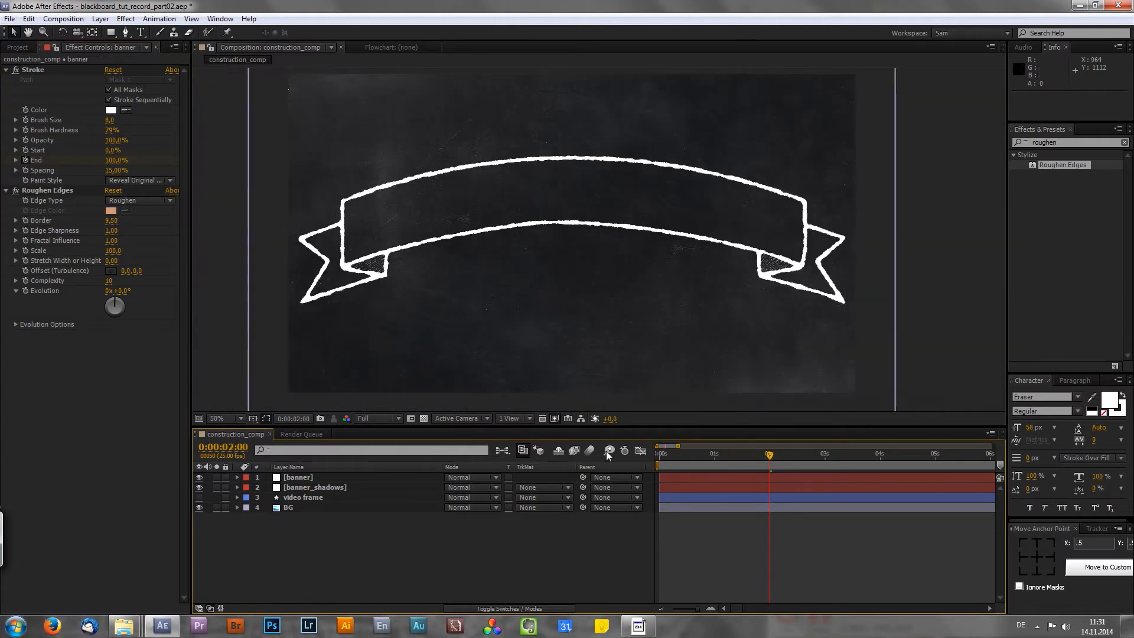
pyautogui.press('Home')
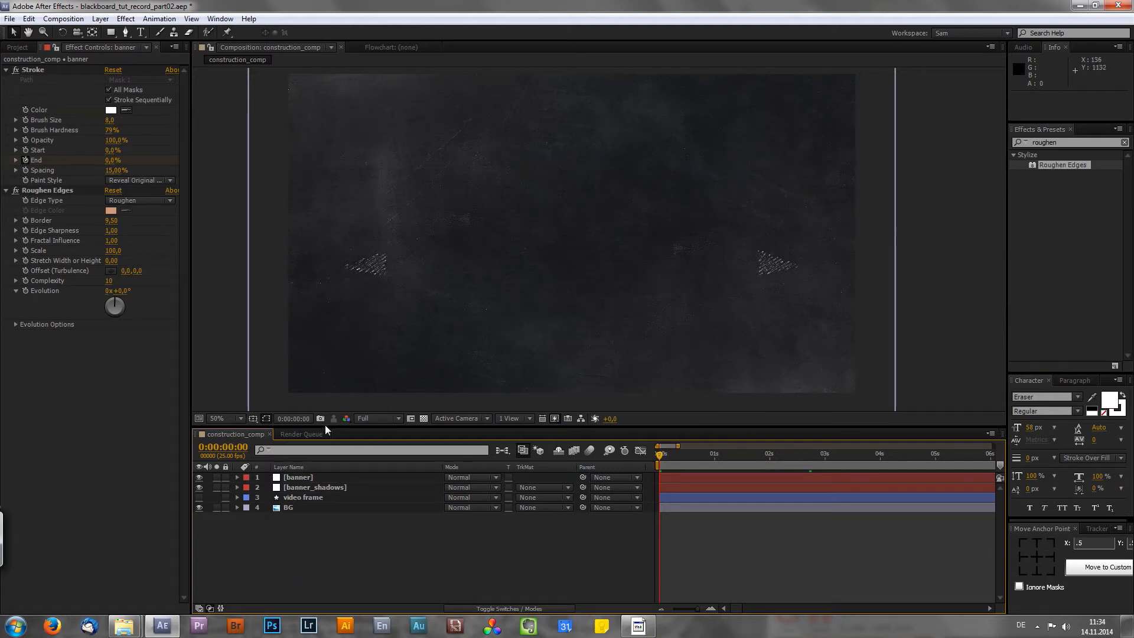
pyautogui.click(316, 489)
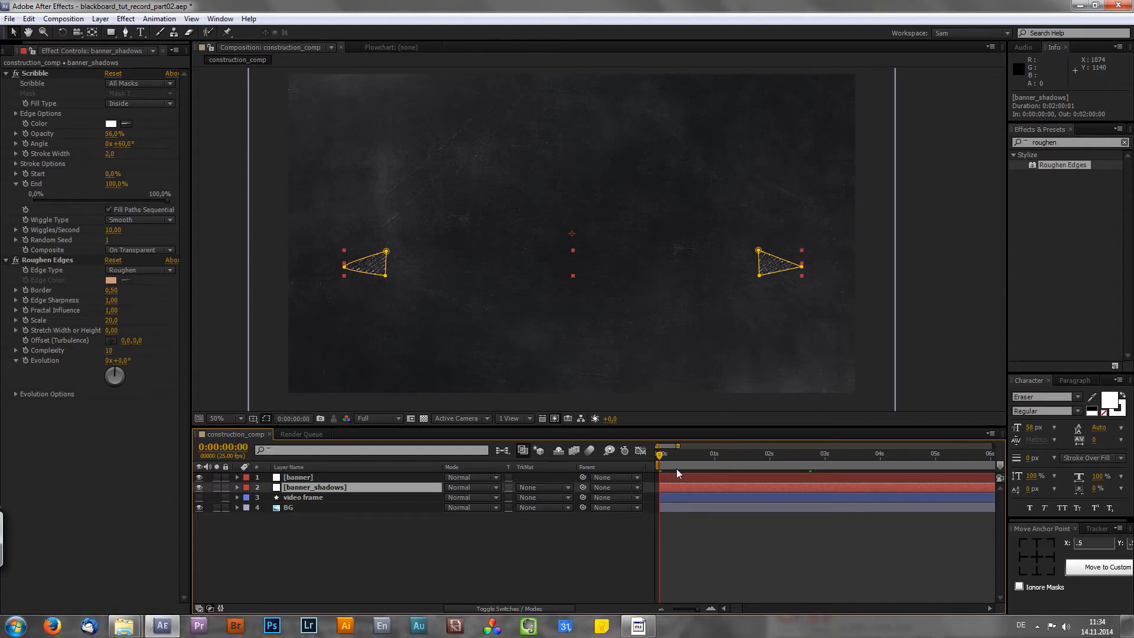
pyautogui.click(769, 467)
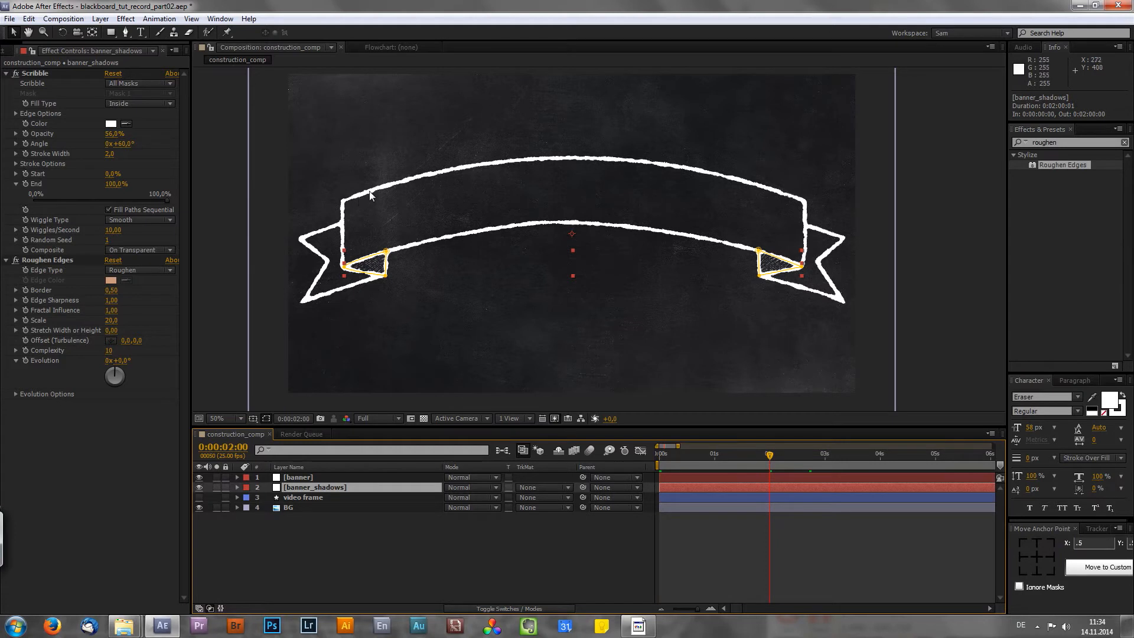
pyautogui.click(26, 185)
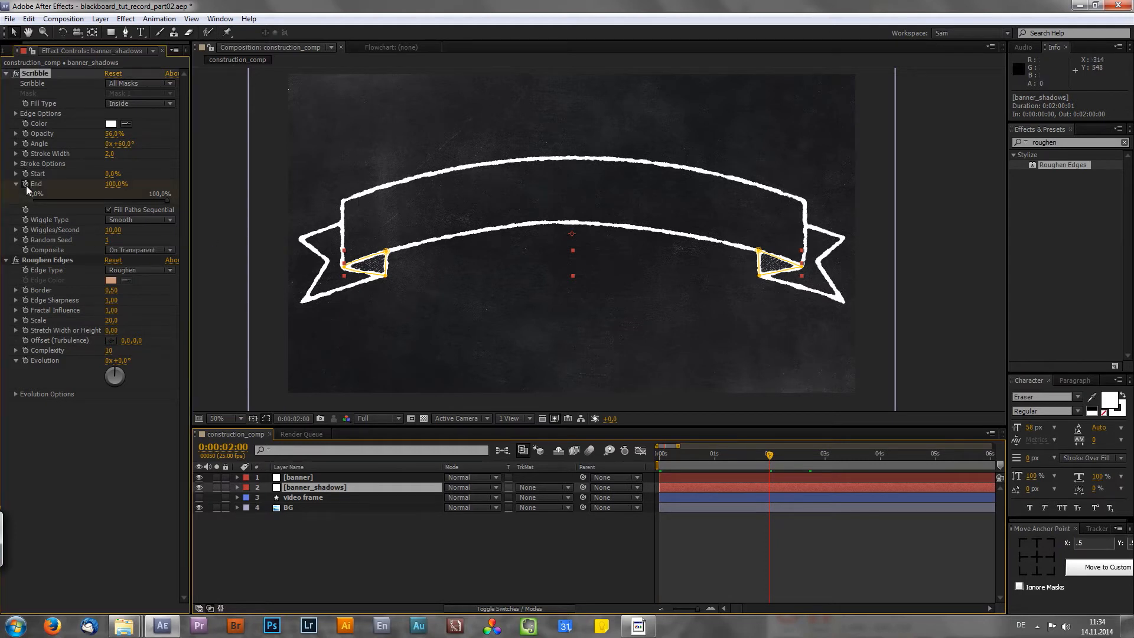
pyautogui.moveTo(109, 187); pyautogui.dragTo(54, 183)
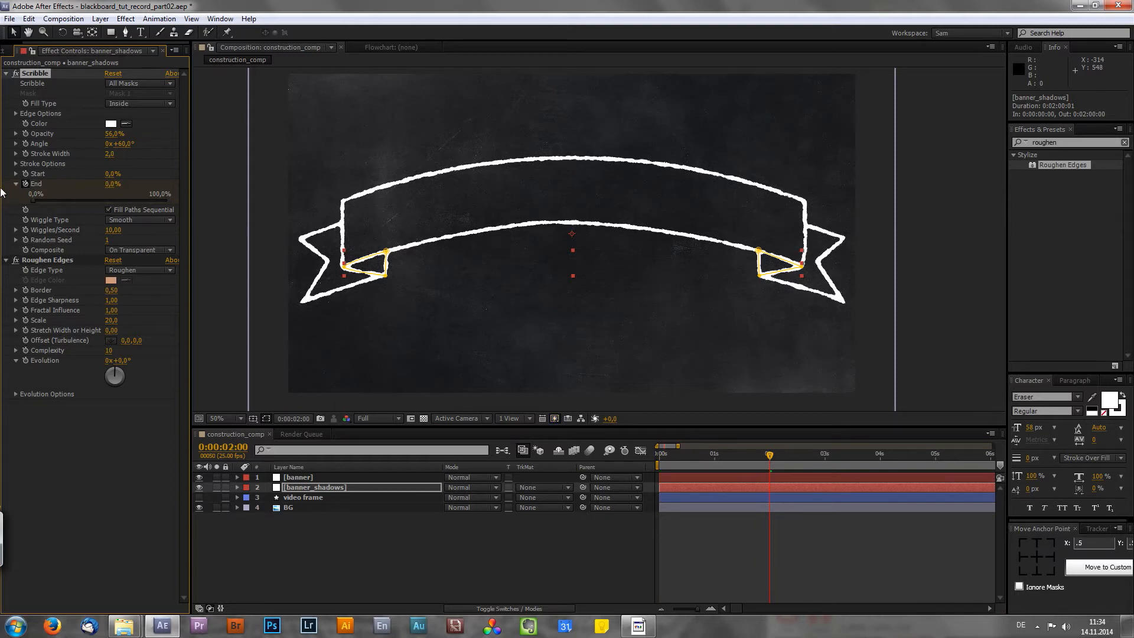
# - Set the Scribble End of banner_shadows to 100% at 3 seconds and preview the banner animation
pyautogui.press('space')
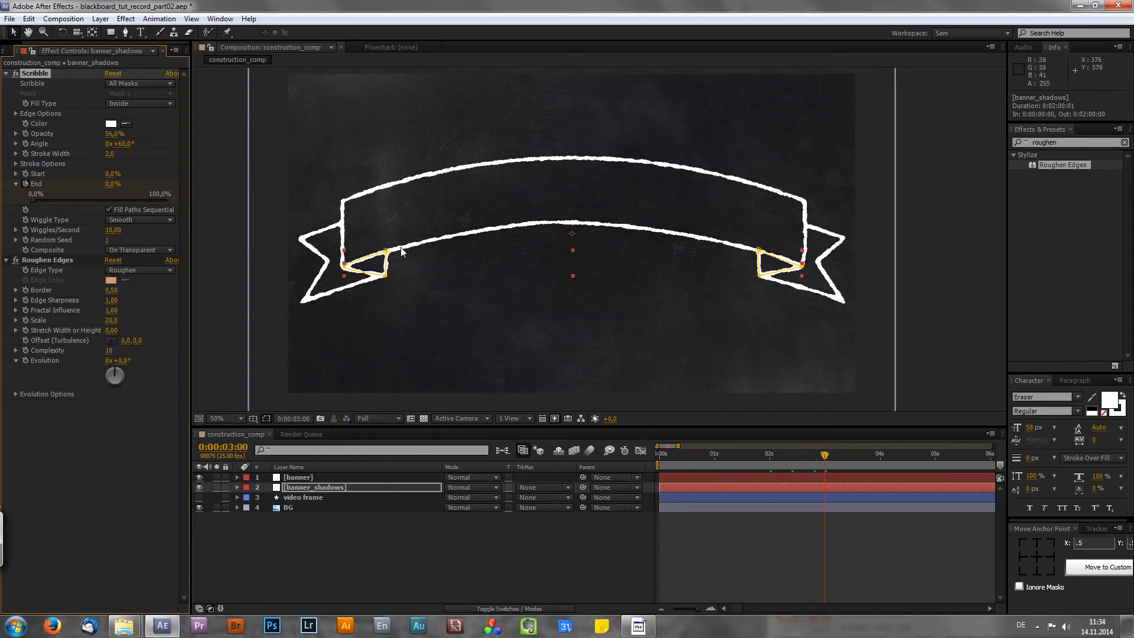
pyautogui.moveTo(109, 184); pyautogui.dragTo(173, 180)
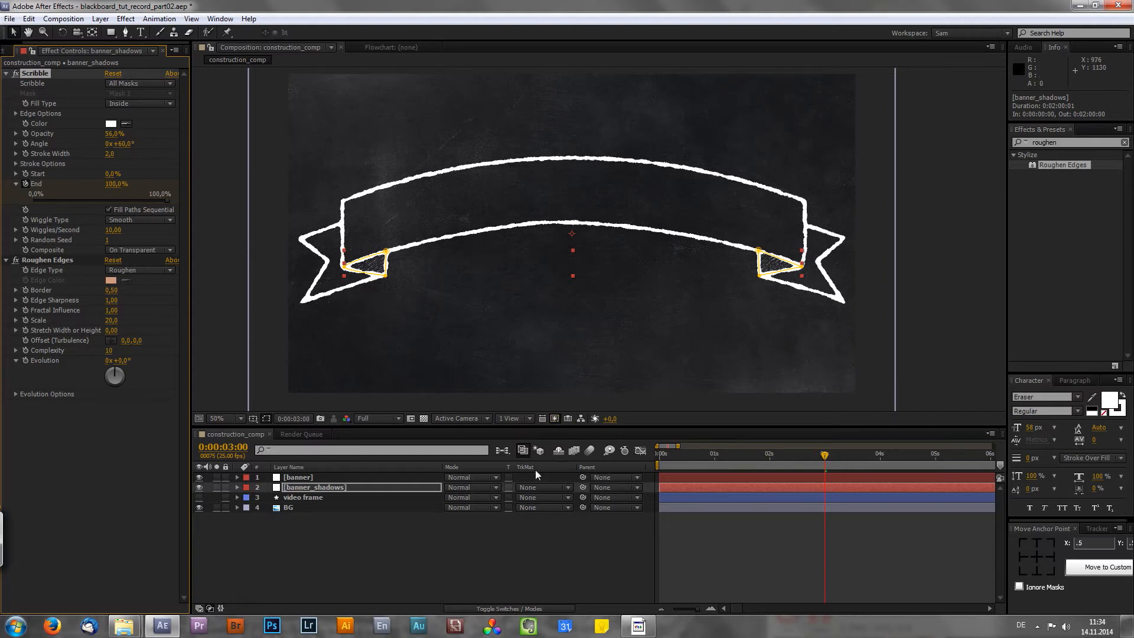
pyautogui.click(454, 560)
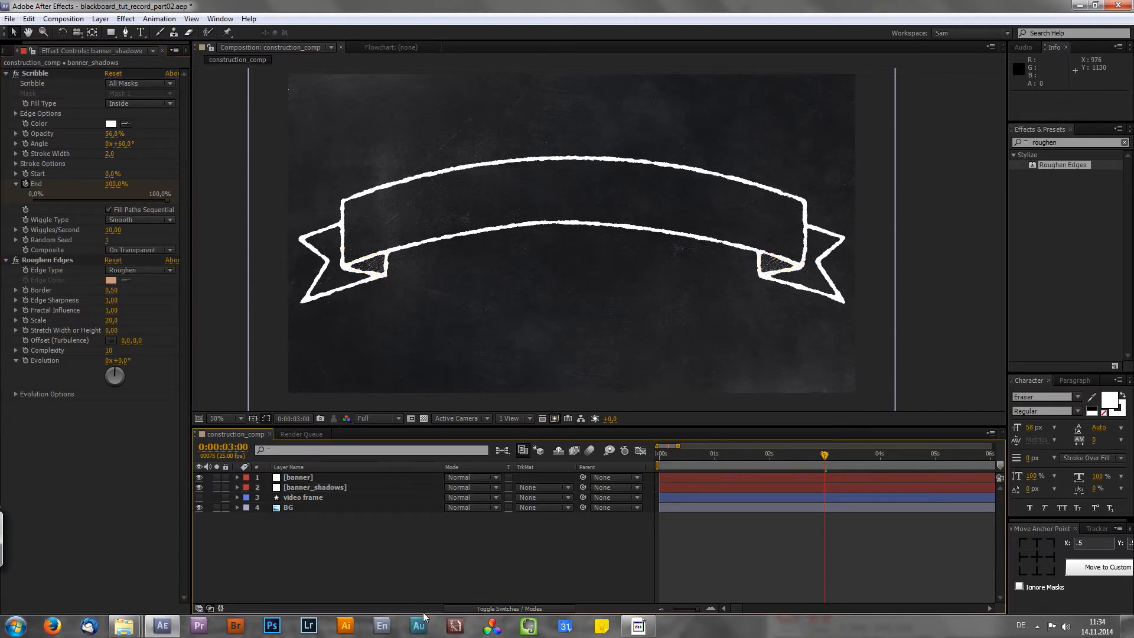
pyautogui.press('KP_0')
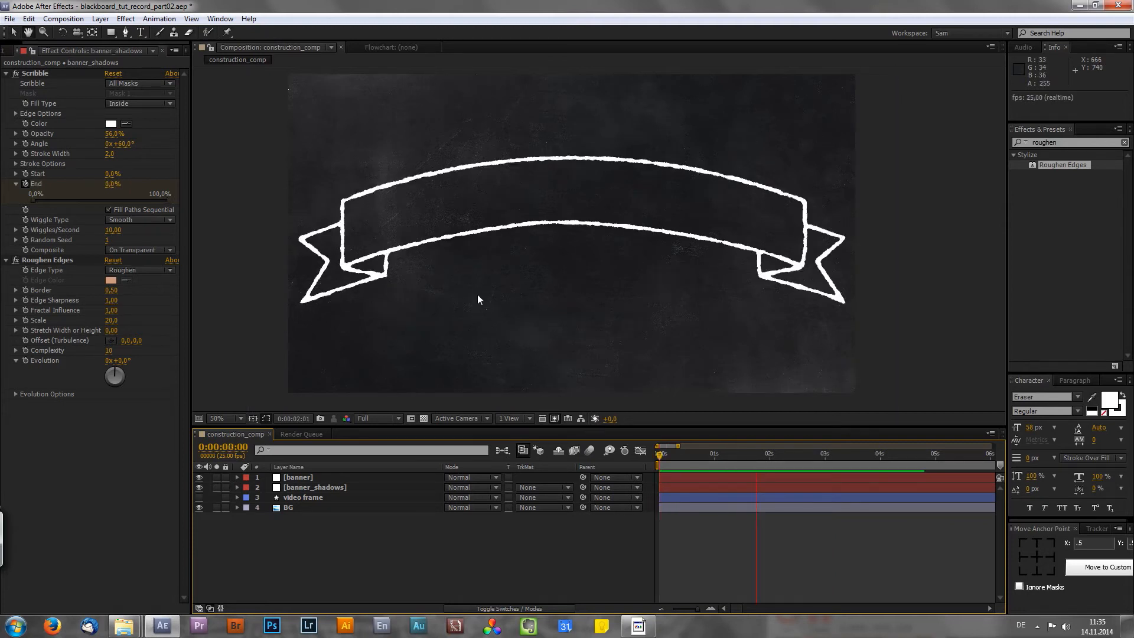
pyautogui.press('space')
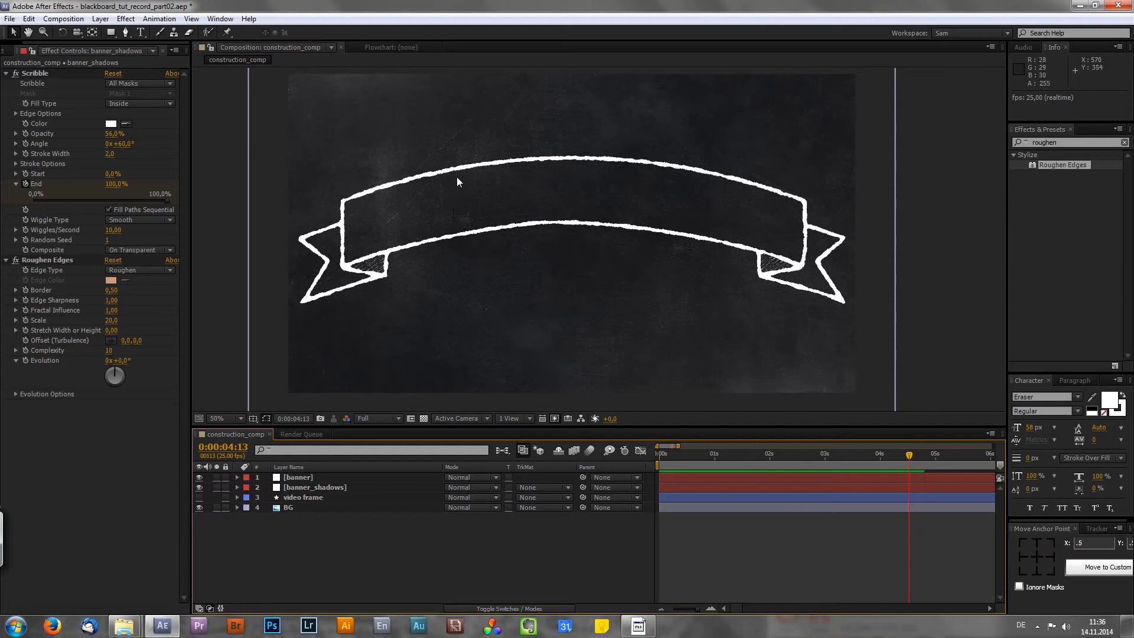
# - Hide both banner layers, show the video frame layer and move it to the top of the layer stack
pyautogui.moveTo(199, 497); pyautogui.dragTo(201, 478)
pyautogui.click(199, 497)
pyautogui.moveTo(303, 497); pyautogui.dragTo(310, 473)
# - Scale the video frame layer to 197% and position the dashed frame on the board, slightly left of its centre
pyautogui.moveTo(418, 182); pyautogui.dragTo(584, 251)
pyautogui.press('s')
pyautogui.moveTo(476, 487); pyautogui.dragTo(578, 239)
pyautogui.click(364, 527)
pyautogui.click(337, 480)
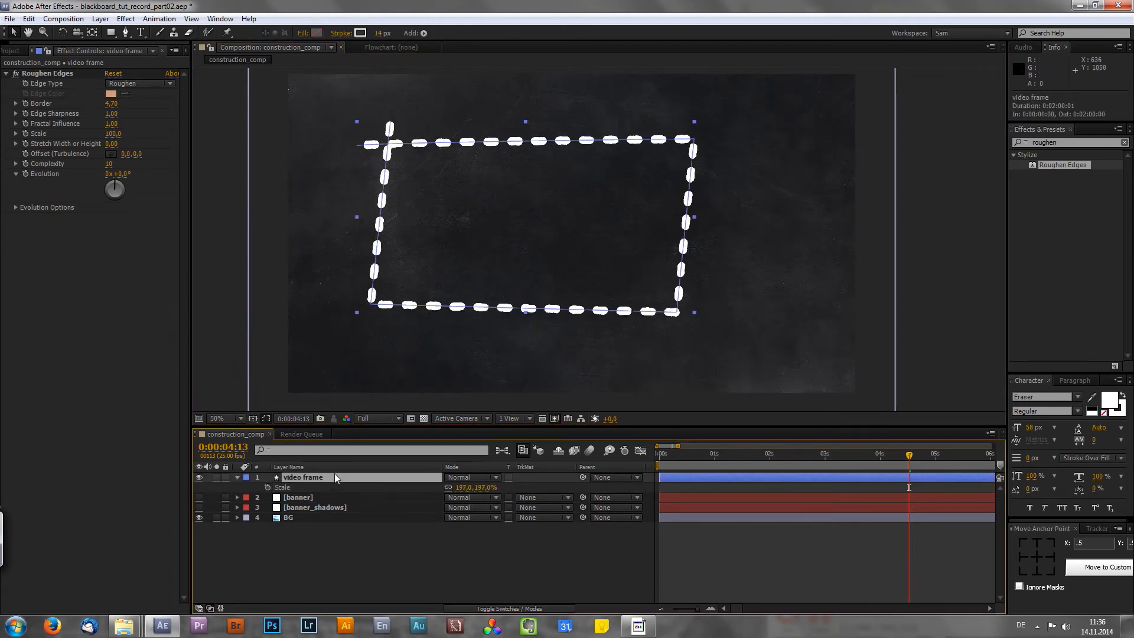
pyautogui.press('s')
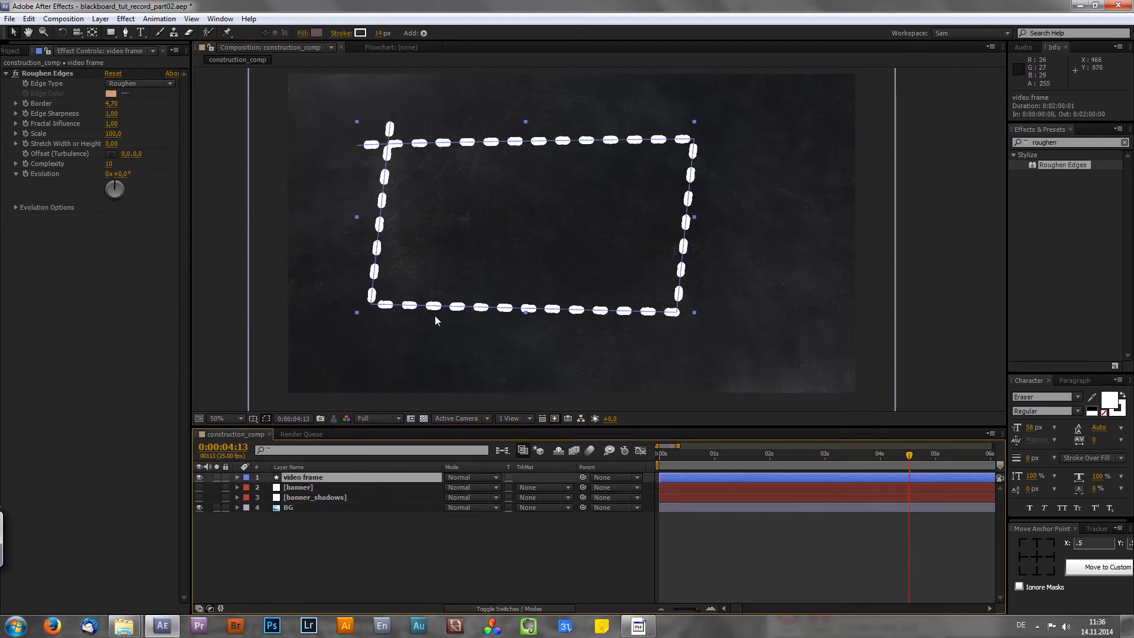
pyautogui.click(448, 352)
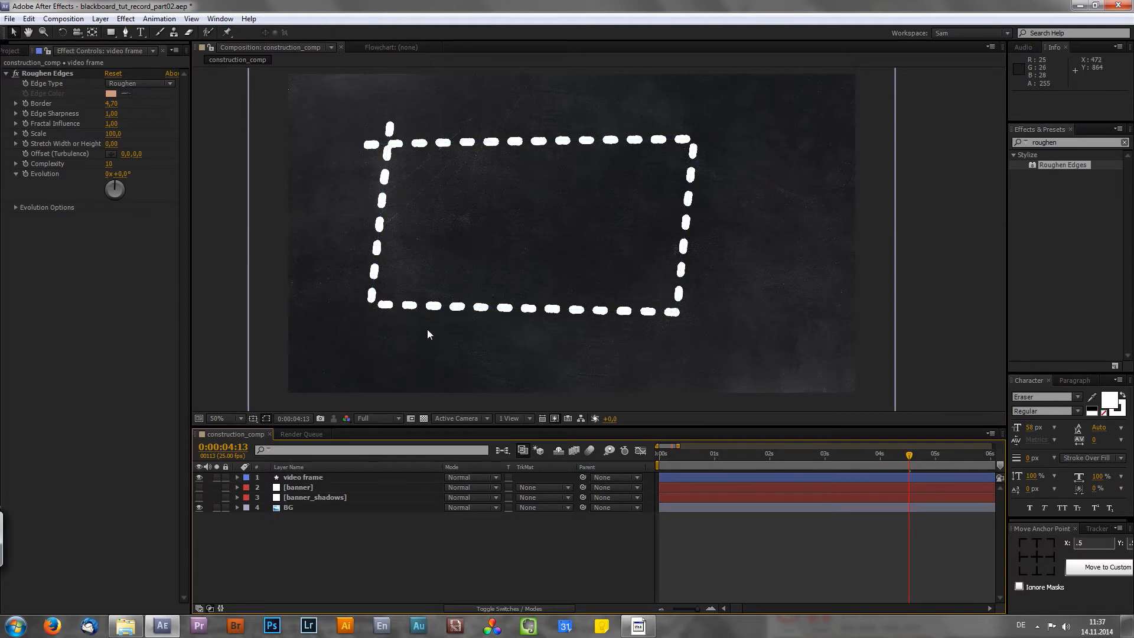
# - Import paintball-8458.jpg from the file explorer into the project
pyautogui.click(125, 626)
pyautogui.moveTo(381, 108)
pyautogui.mouseDown()
pyautogui.moveTo(359, 324)
pyautogui.moveTo(282, 587)
pyautogui.moveTo(167, 627)
pyautogui.moveTo(93, 381)
pyautogui.mouseUp()
pyautogui.click(7, 50)
pyautogui.click(78, 325)
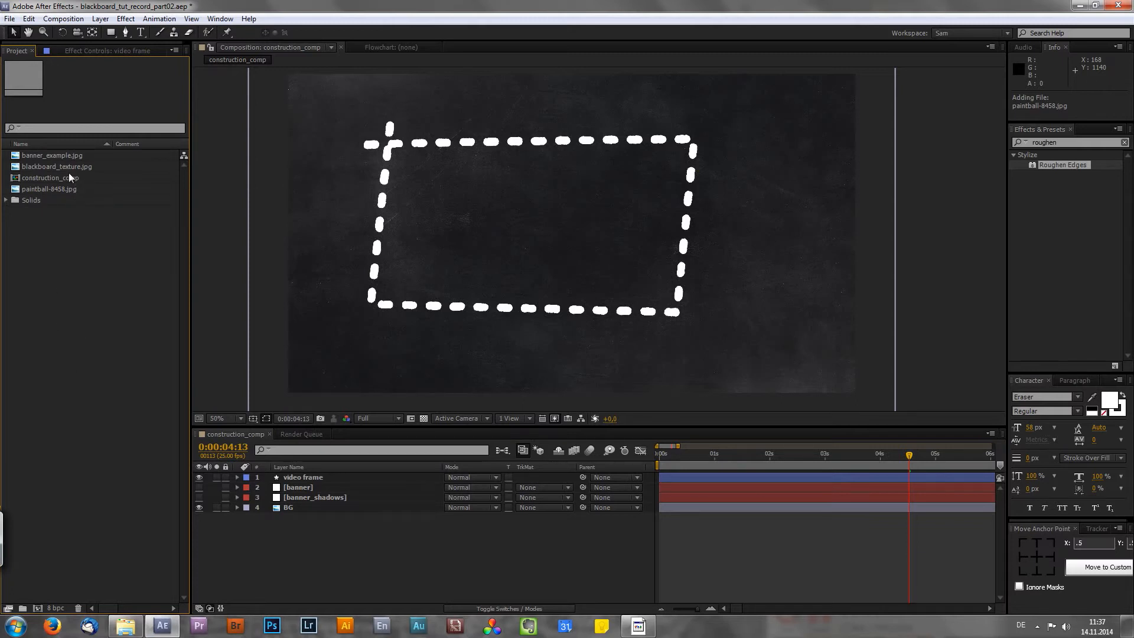
# - Create a 1920 x 1080, 25 fps composition named image_01
pyautogui.click(38, 608)
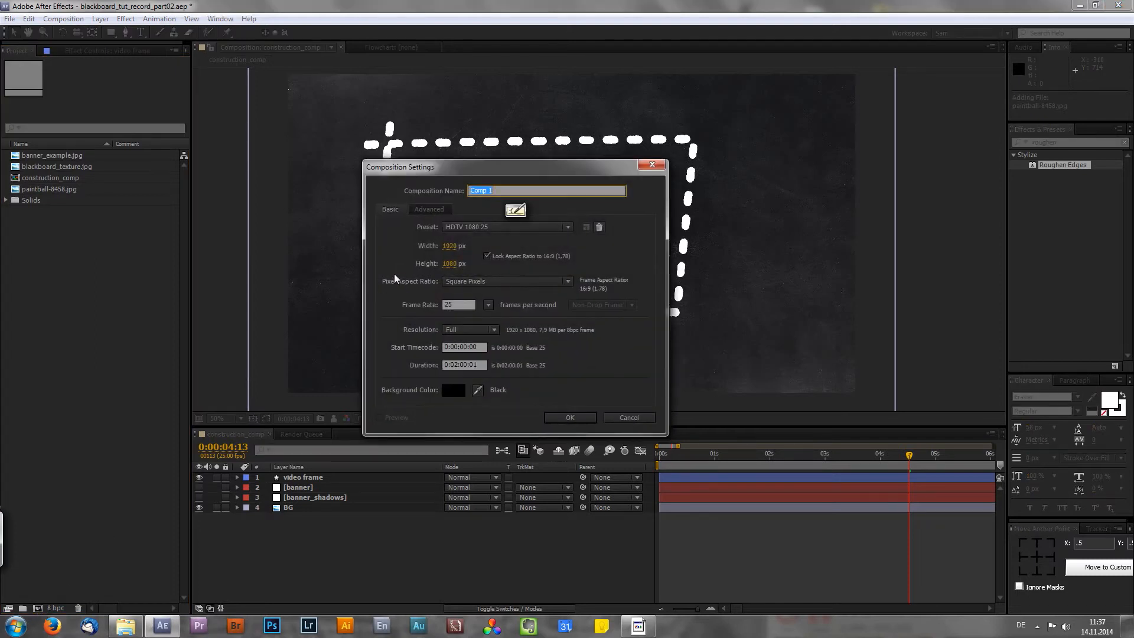
pyautogui.write('image_01')
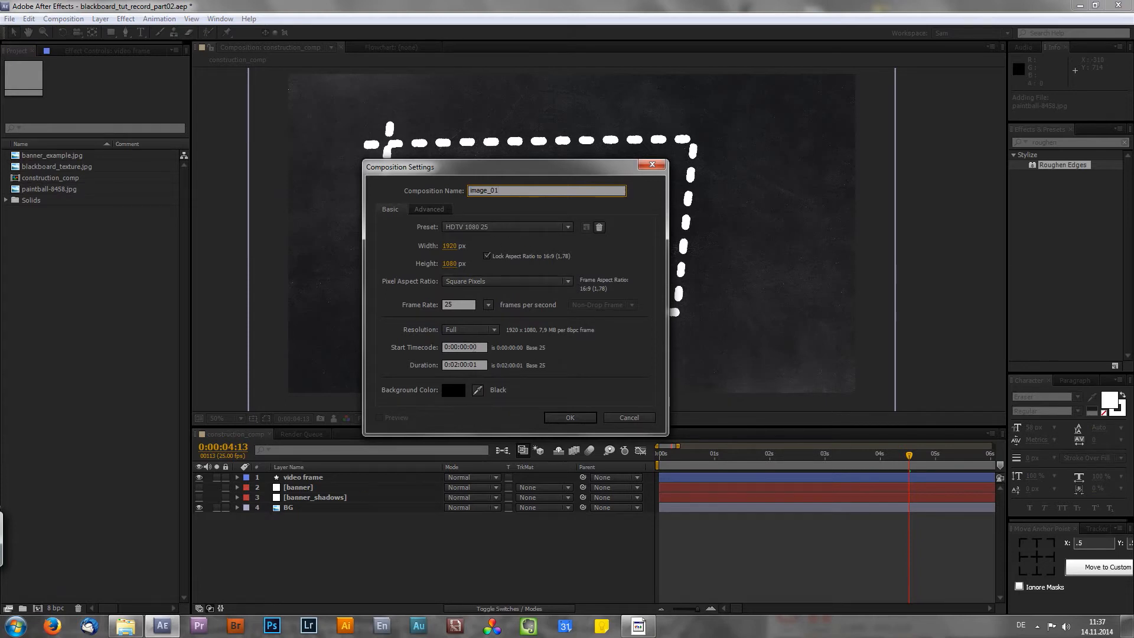
pyautogui.click(563, 419)
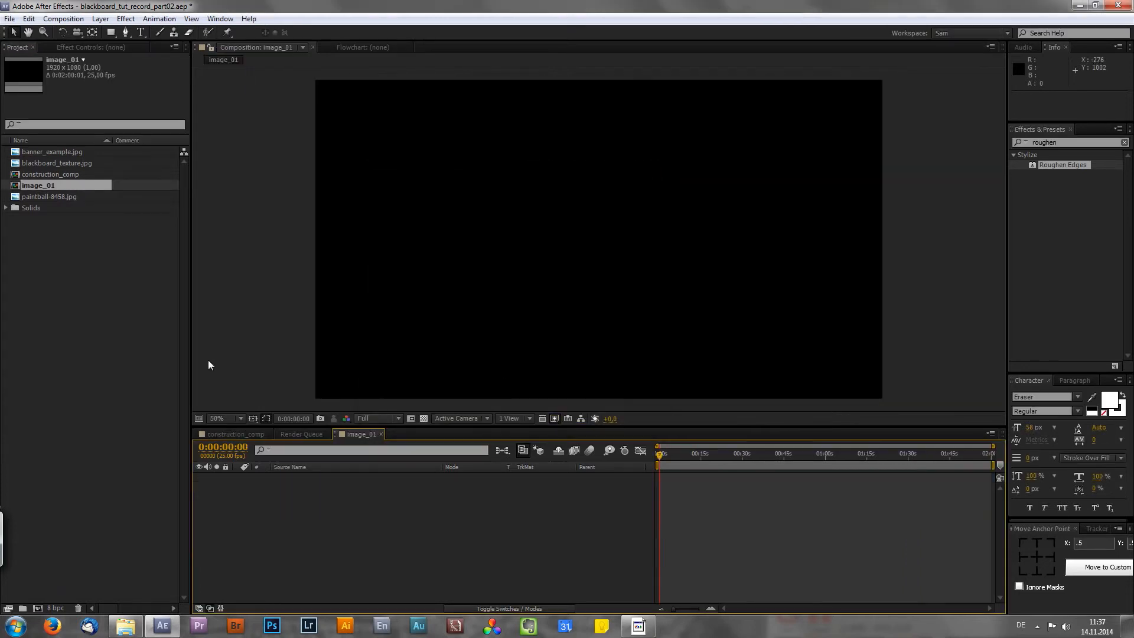
# - Add paintball-8458.jpg to image_01, scale it to 37% and reposition it to 970, 642
pyautogui.moveTo(58, 198)
pyautogui.mouseDown()
pyautogui.moveTo(135, 225)
pyautogui.moveTo(101, 190)
pyautogui.moveTo(431, 387)
pyautogui.moveTo(470, 513)
pyautogui.mouseUp()
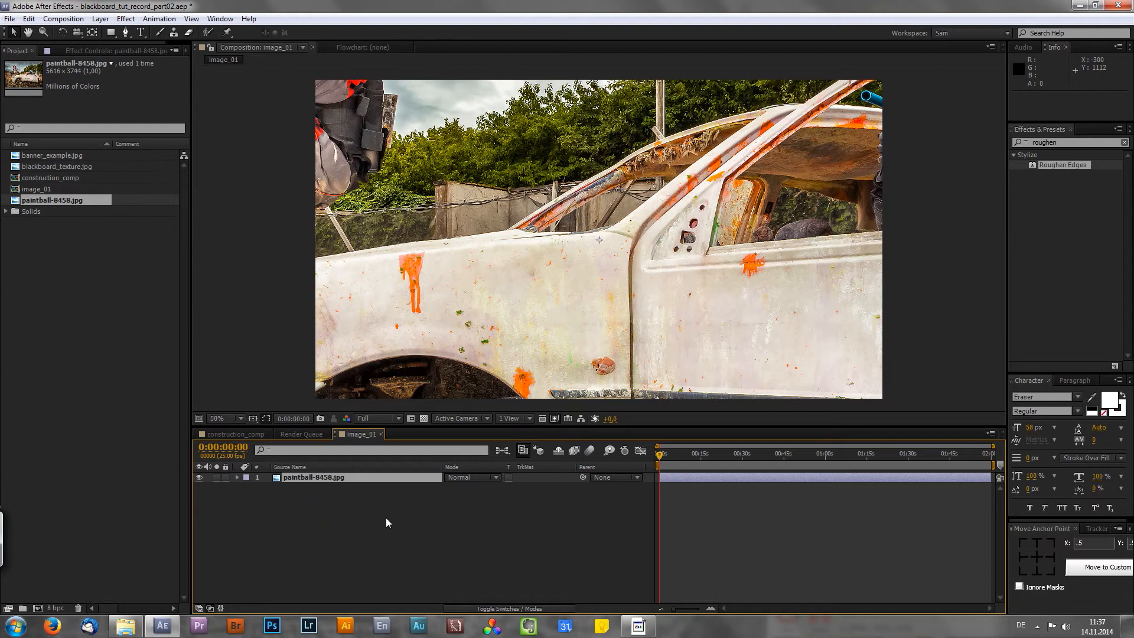
pyautogui.press('s')
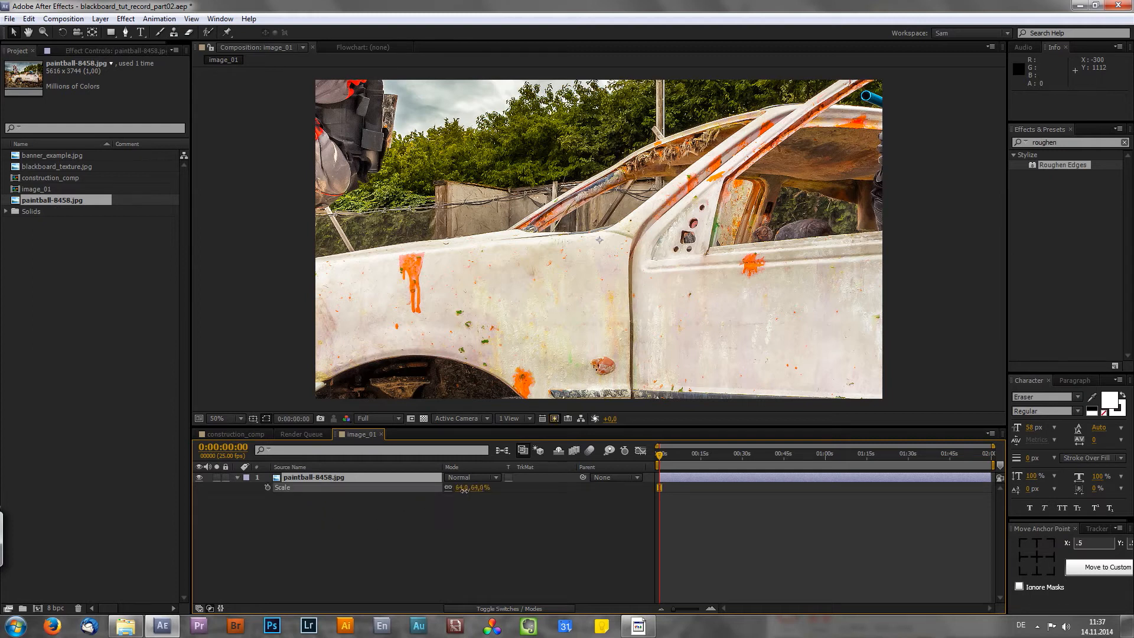
pyautogui.moveTo(450, 487); pyautogui.dragTo(472, 494)
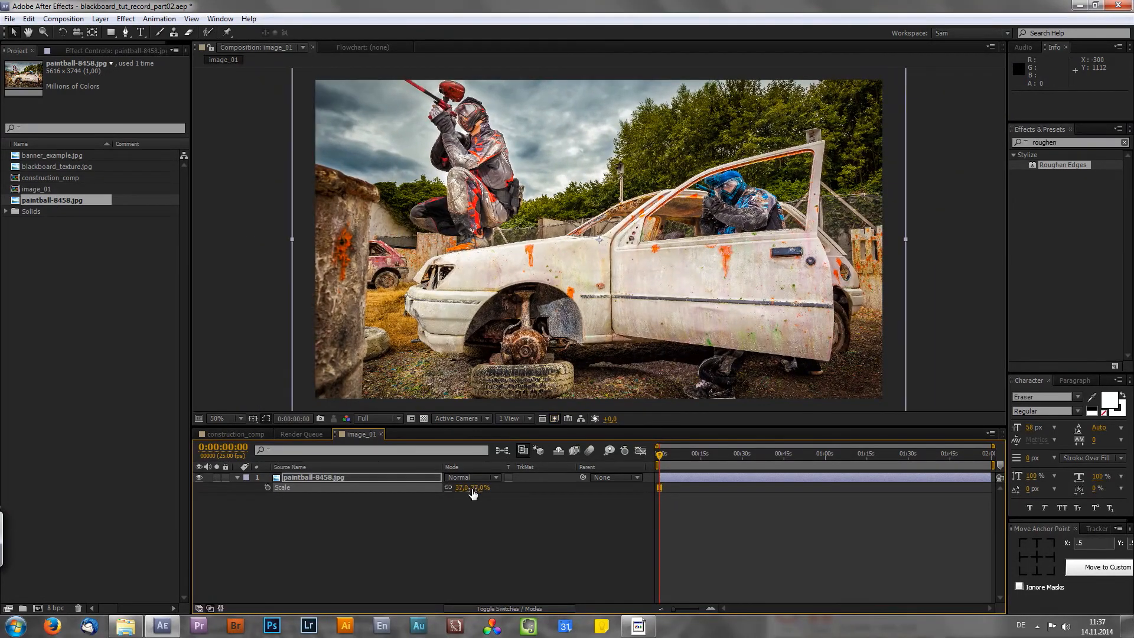
pyautogui.moveTo(375, 375); pyautogui.dragTo(377, 405)
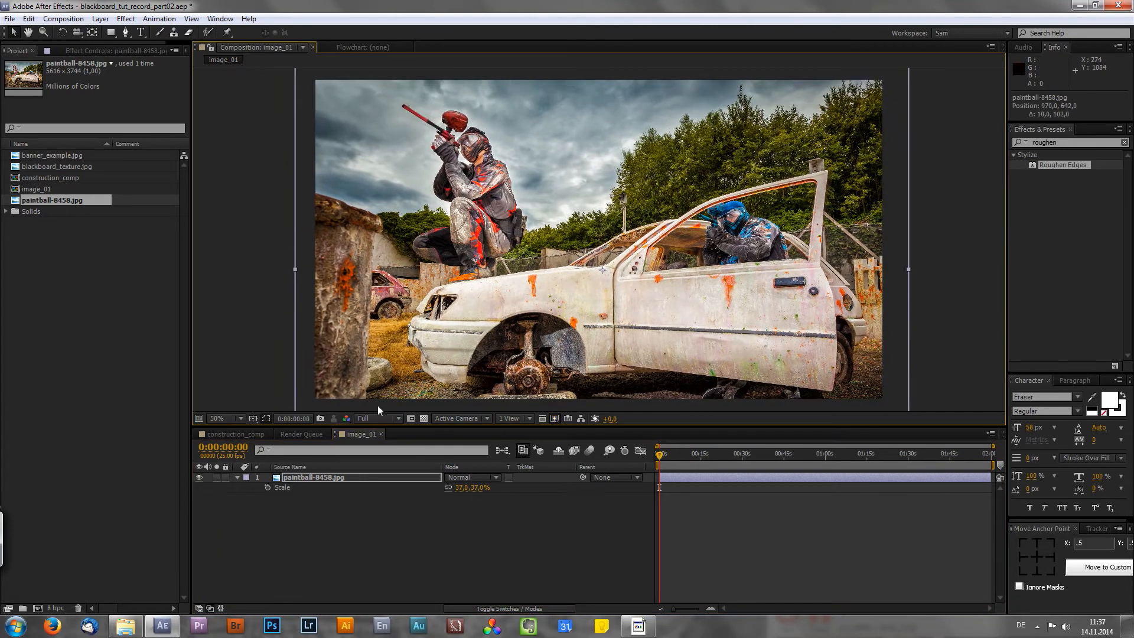
# - Place the image_01 composition in construction_comp directly below the video frame layer
pyautogui.click(239, 435)
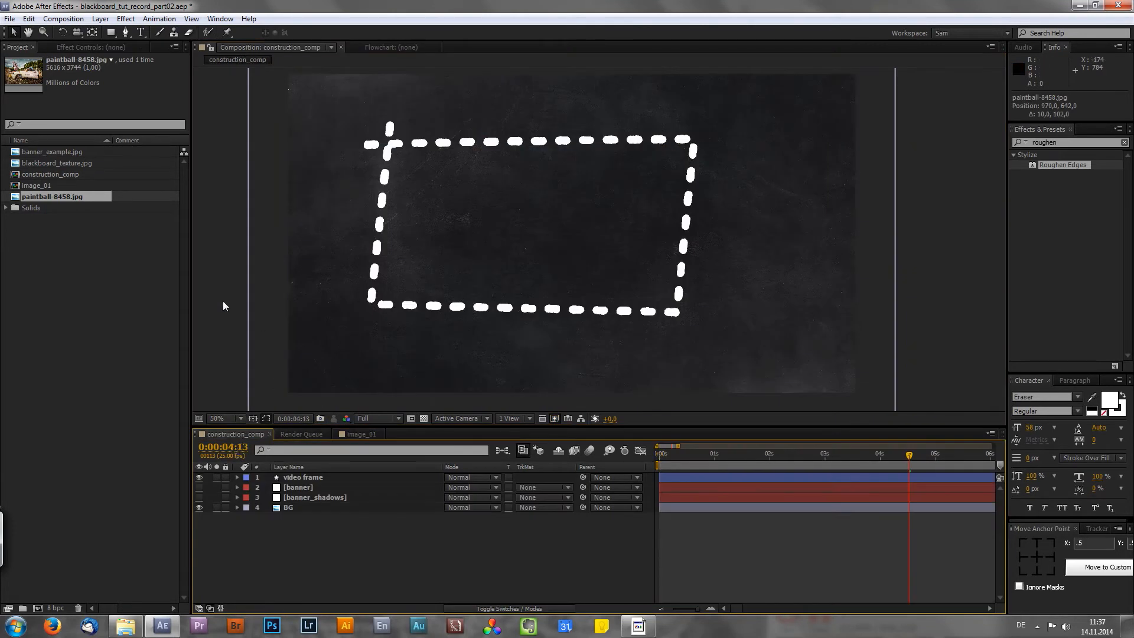
pyautogui.click(43, 247)
pyautogui.moveTo(36, 188)
pyautogui.mouseDown()
pyautogui.moveTo(140, 261)
pyautogui.moveTo(396, 313)
pyautogui.moveTo(310, 470)
pyautogui.moveTo(325, 496)
pyautogui.moveTo(328, 480)
pyautogui.mouseUp()
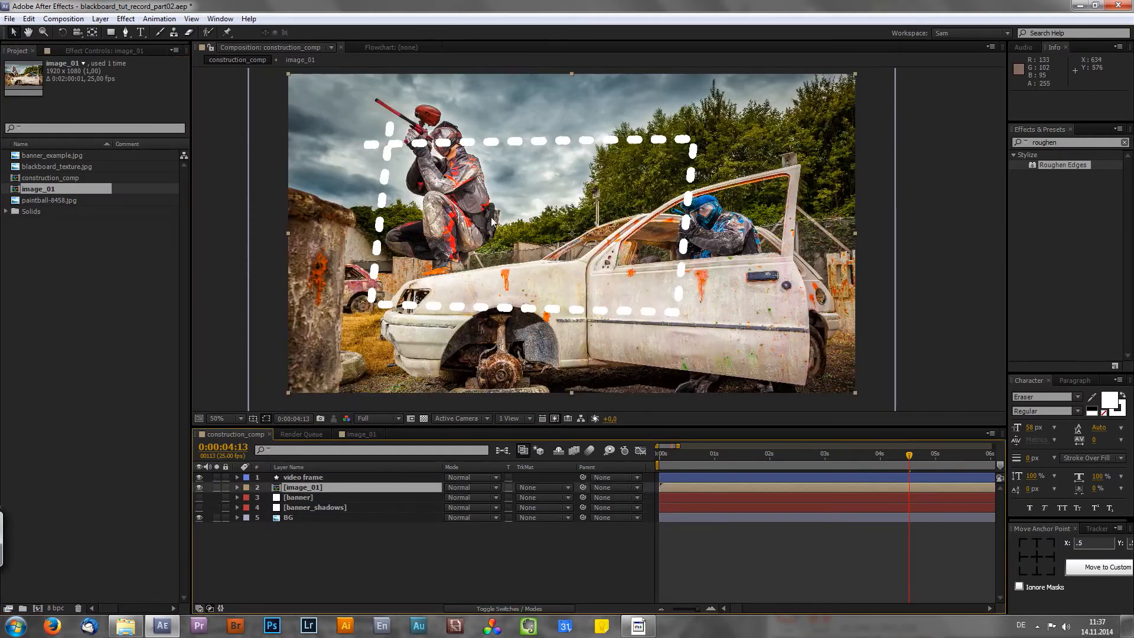
# - Fit image_01 to the dashed frame by scaling it to just under 60%, moving it to 812, 514 and rotating it 3°
pyautogui.press('s')
pyautogui.moveTo(484, 499); pyautogui.dragTo(460, 499)
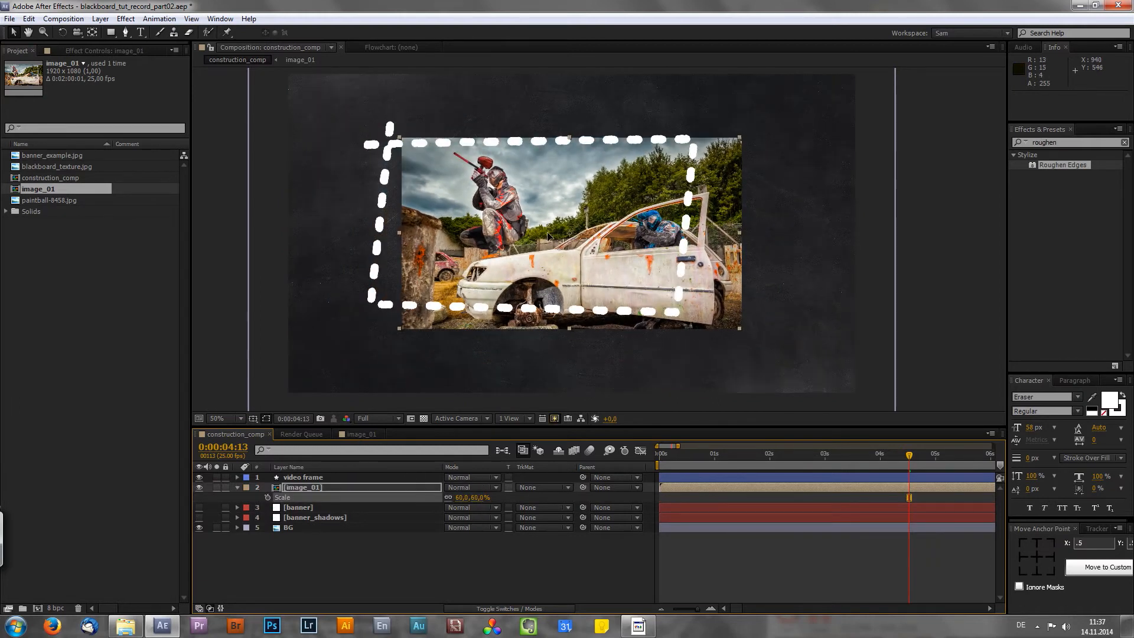
pyautogui.moveTo(566, 237); pyautogui.dragTo(522, 229)
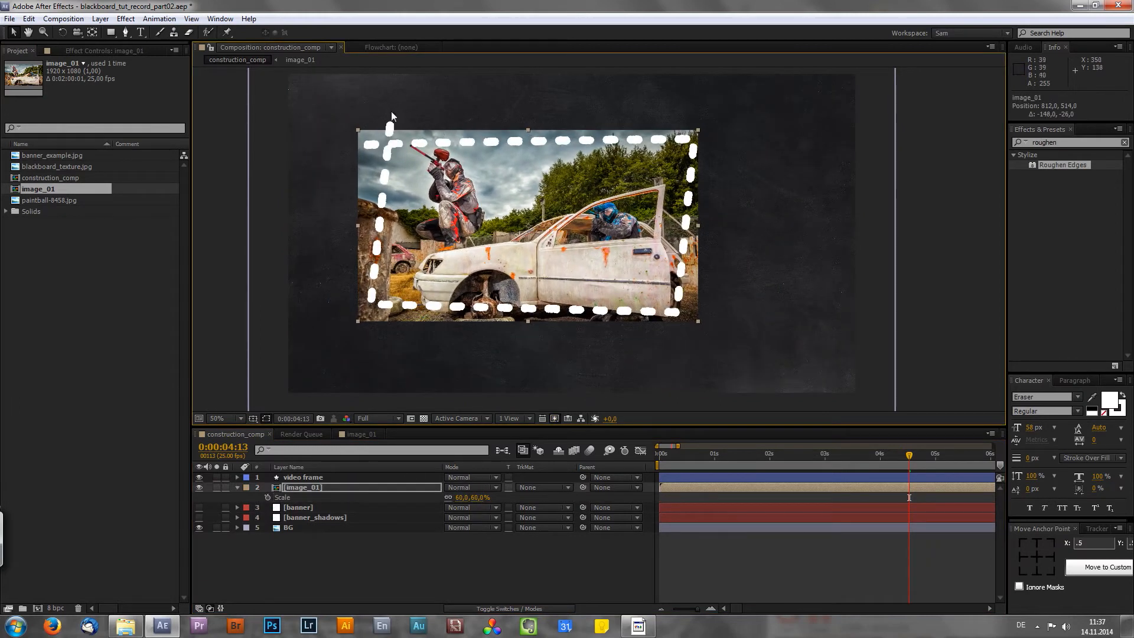
pyautogui.moveTo(478, 498); pyautogui.dragTo(464, 499)
pyautogui.press('r')
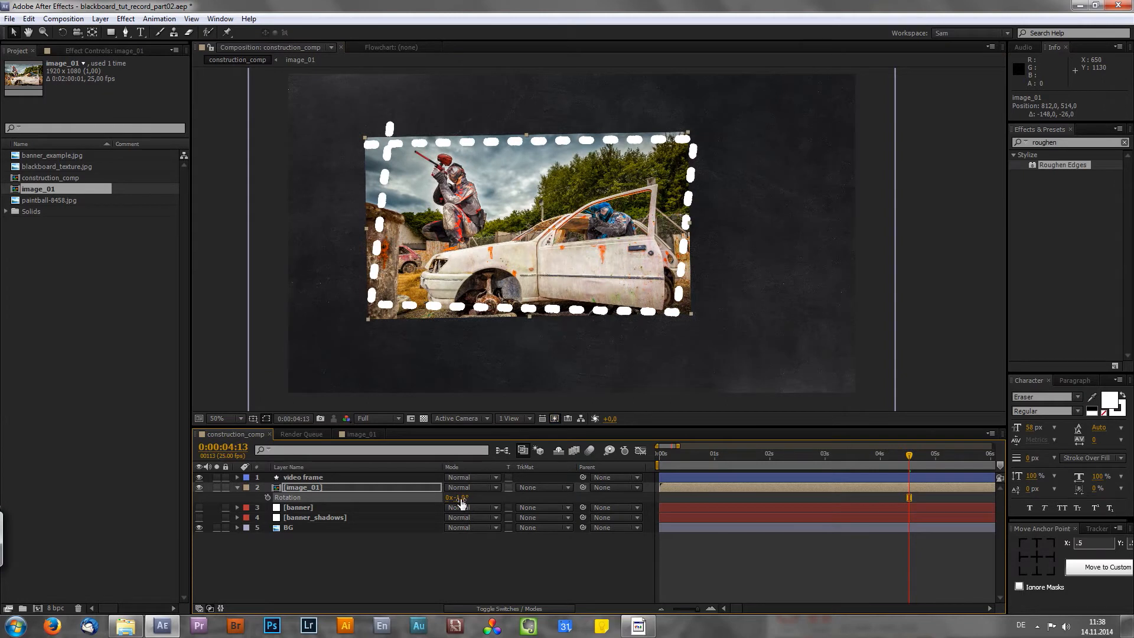
pyautogui.moveTo(459, 498)
pyautogui.mouseDown()
pyautogui.moveTo(470, 498)
pyautogui.moveTo(457, 498)
pyautogui.mouseUp()
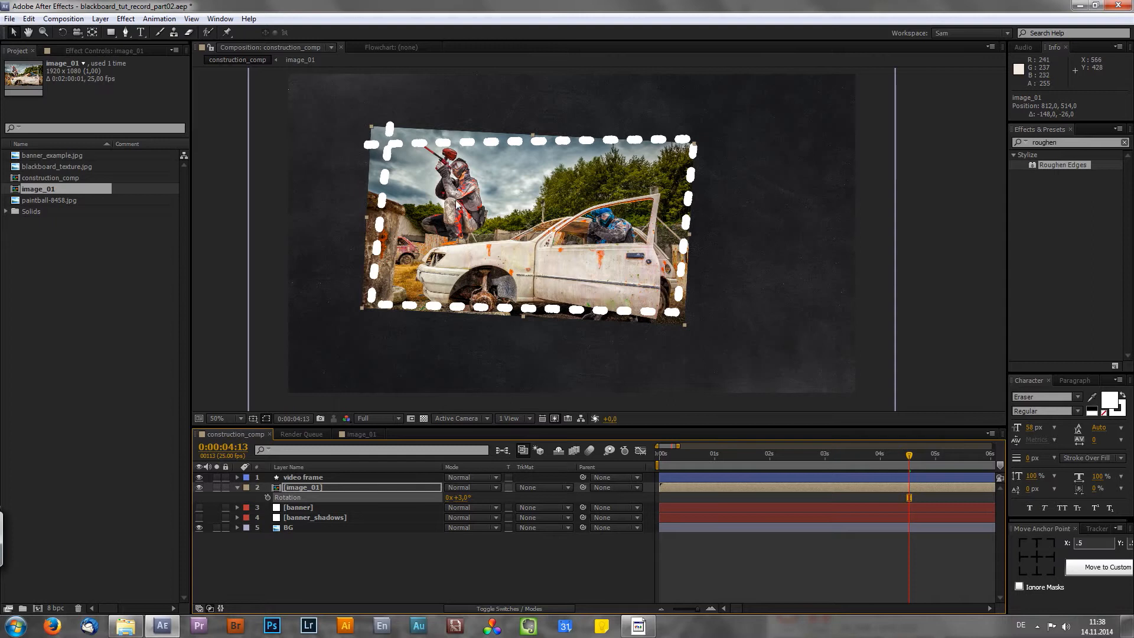
# - Add a full-size rectangular mask to image_01 and set its Mask Expansion to -25 pixels
pyautogui.click(109, 33)
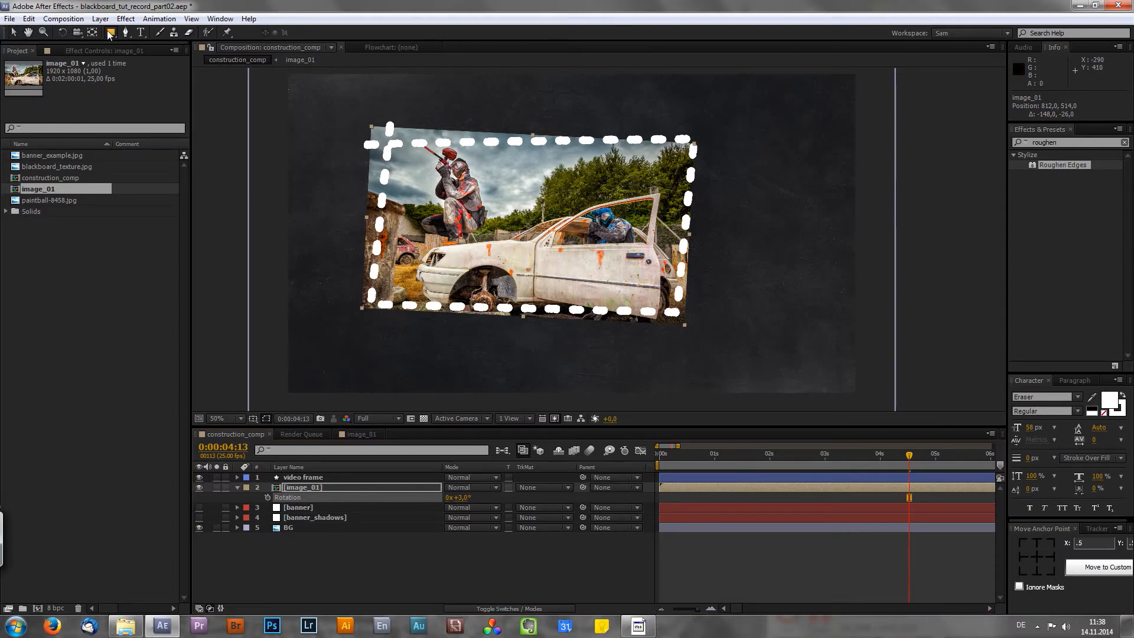
pyautogui.click(150, 30)
pyautogui.click(327, 488)
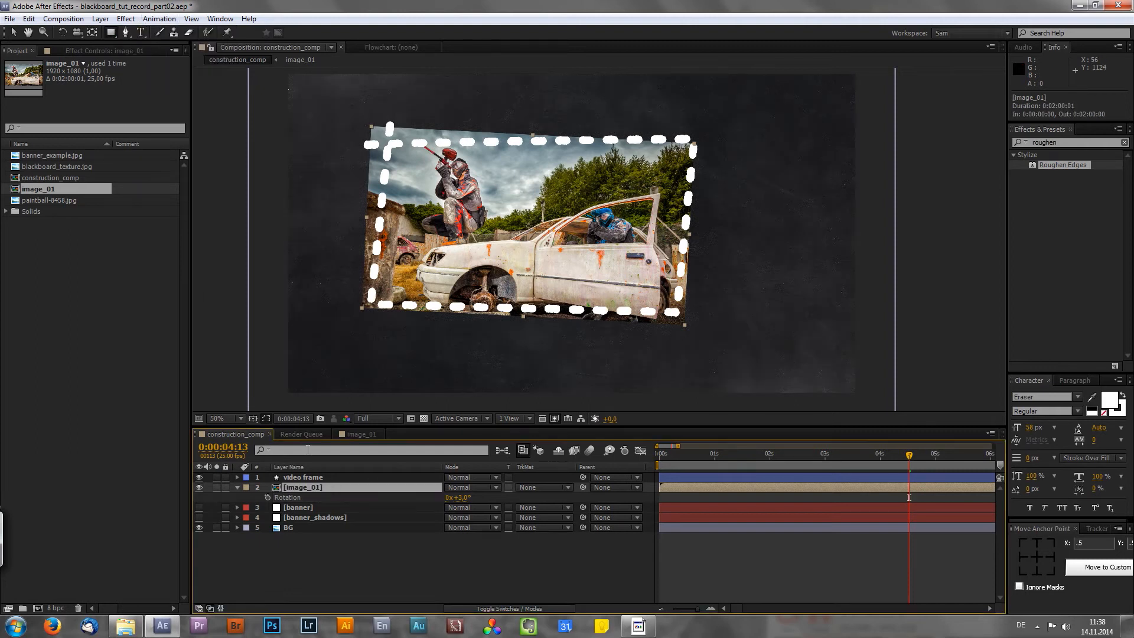
pyautogui.doubleClick(109, 32)
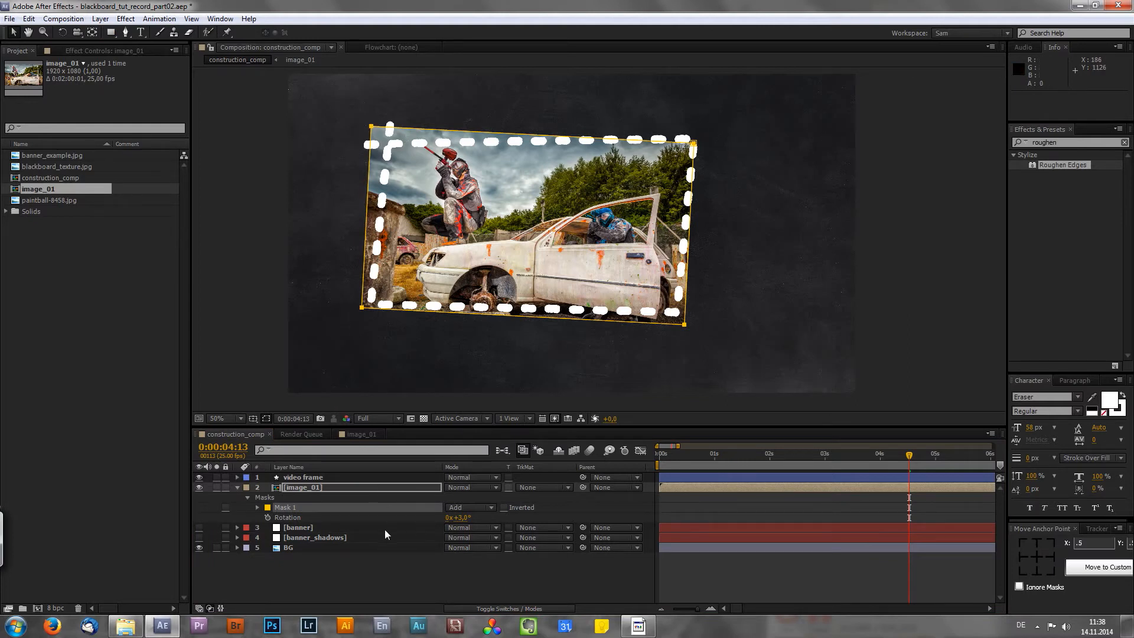
pyautogui.click(257, 509)
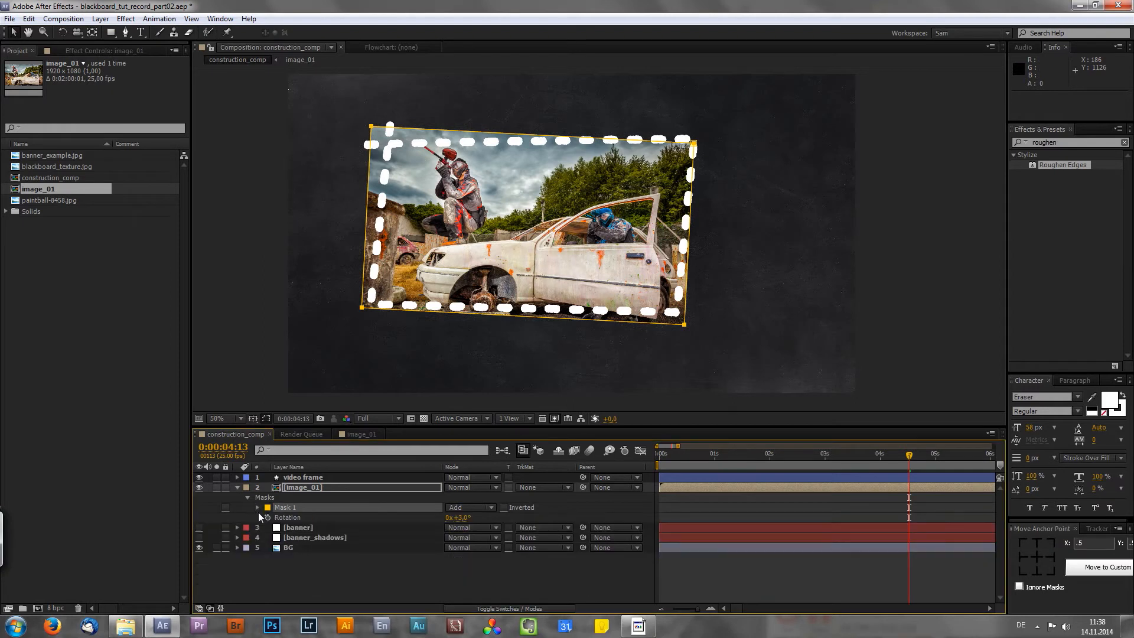
pyautogui.moveTo(450, 548)
pyautogui.mouseDown()
pyautogui.moveTo(419, 547)
pyautogui.moveTo(452, 548)
pyautogui.moveTo(437, 548)
pyautogui.mouseUp()
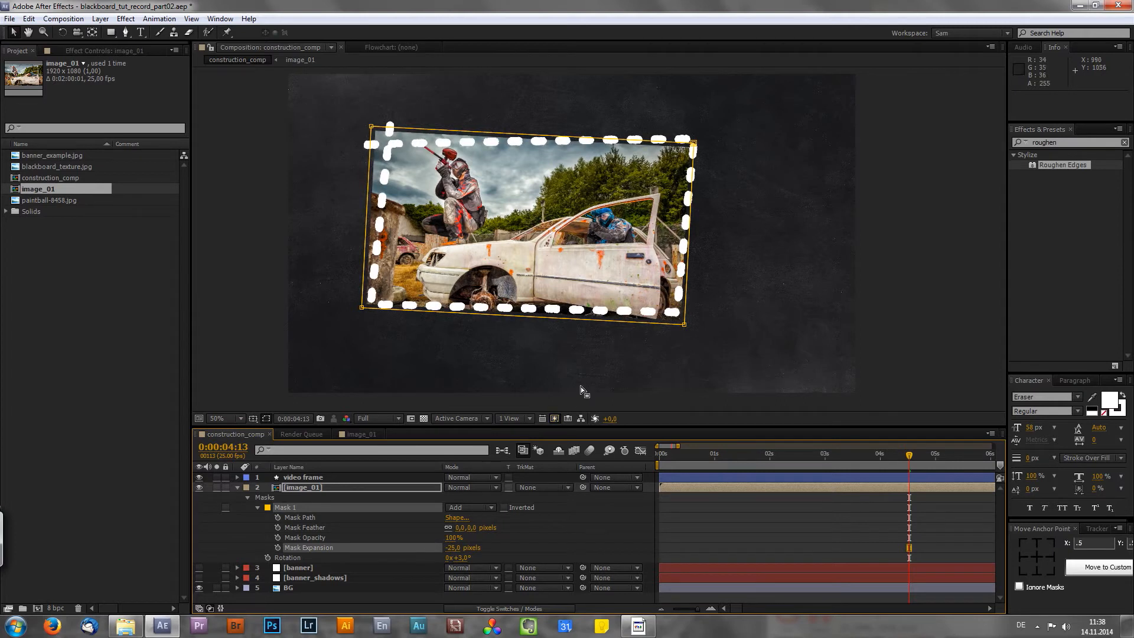
# - Apply Roughen Edges to image_01 with Complexity 10 and Border 29
pyautogui.moveTo(1060, 165); pyautogui.dragTo(362, 487)
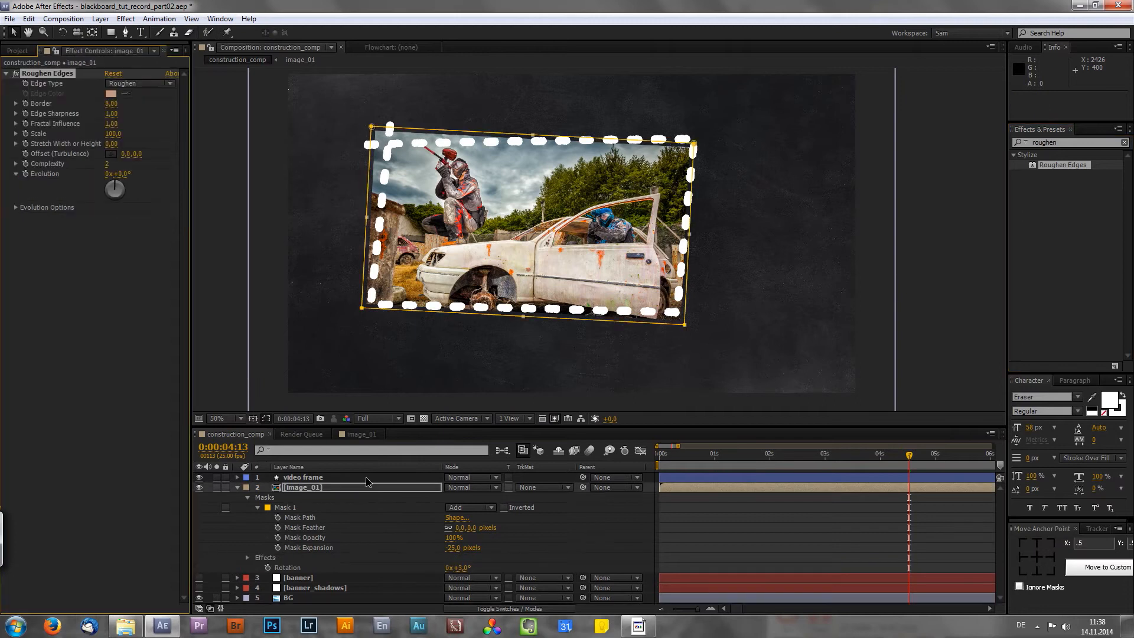
pyautogui.write('10')
pyautogui.moveTo(111, 104); pyautogui.dragTo(158, 99)
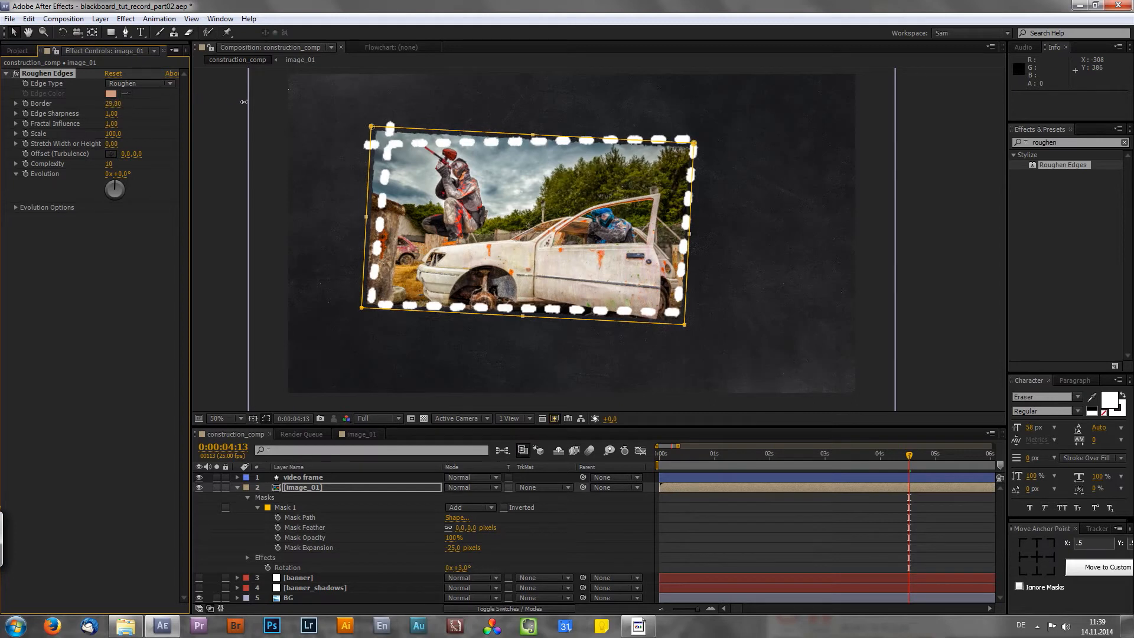
# - Set the Border of image_01's Roughen Edges effect to 45 and collapse the layer's properties
pyautogui.moveTo(367, 107); pyautogui.dragTo(327, 104)
pyautogui.click(109, 104)
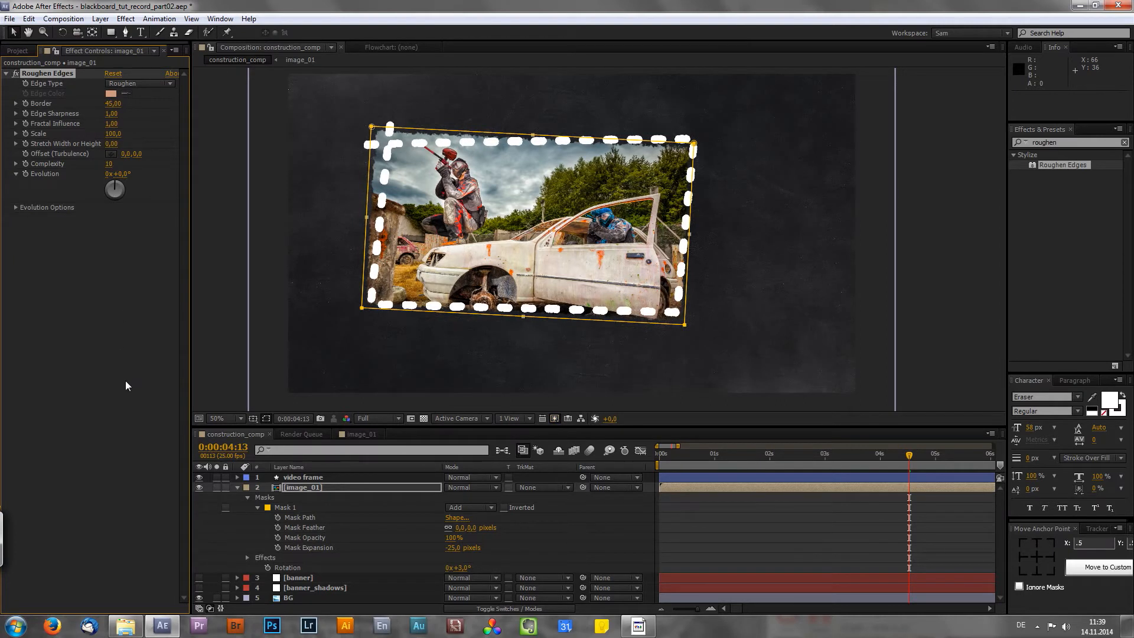
pyautogui.press('u')
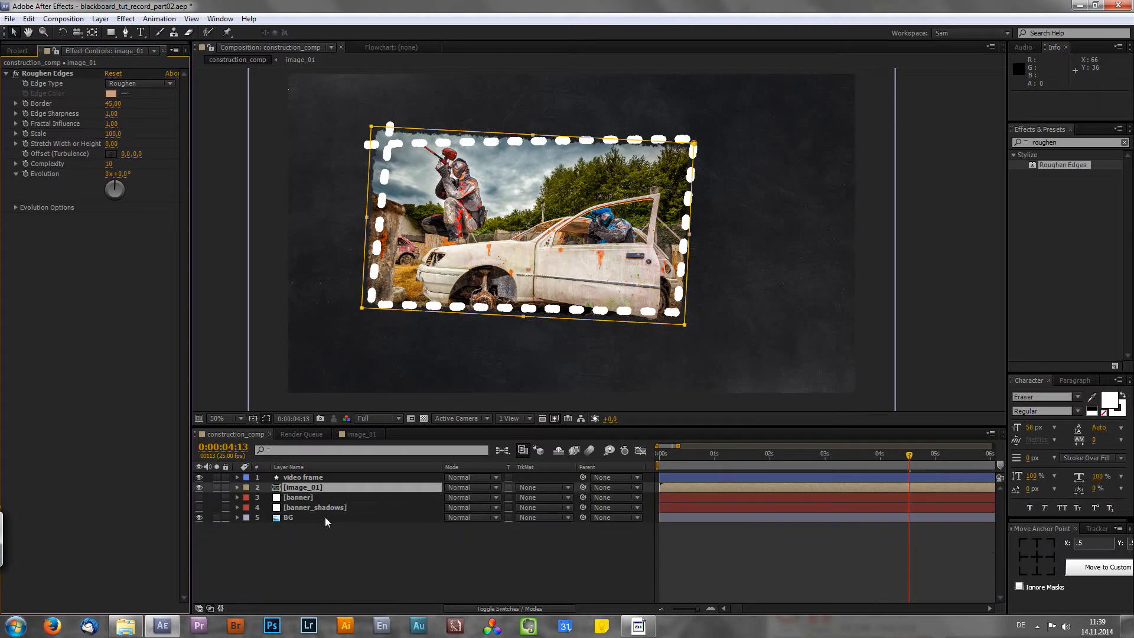
# - With no layer selected, draw an open zigzag path with the Pen tool that sweeps across the whole framed photo as a new shape layer
pyautogui.click(316, 549)
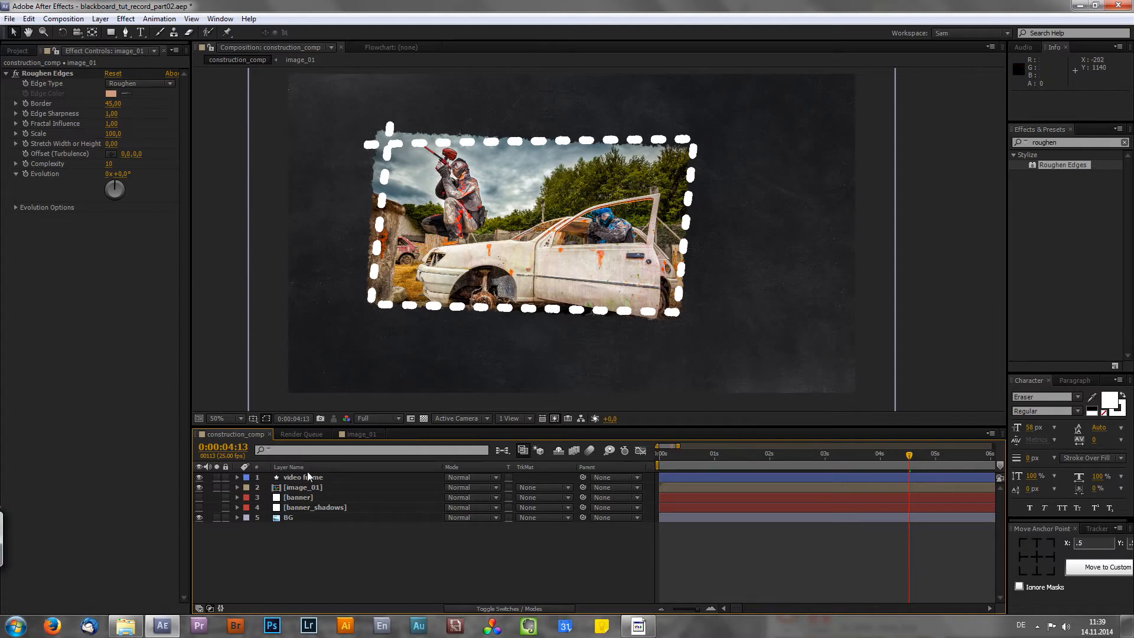
pyautogui.click(125, 33)
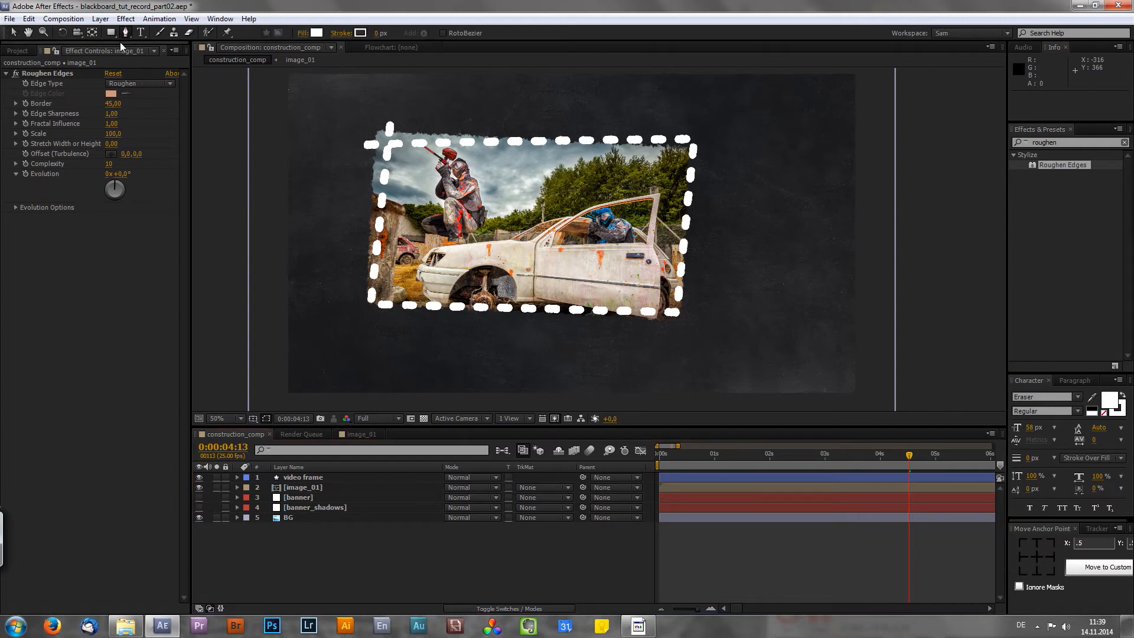
pyautogui.click(398, 95)
pyautogui.click(353, 207)
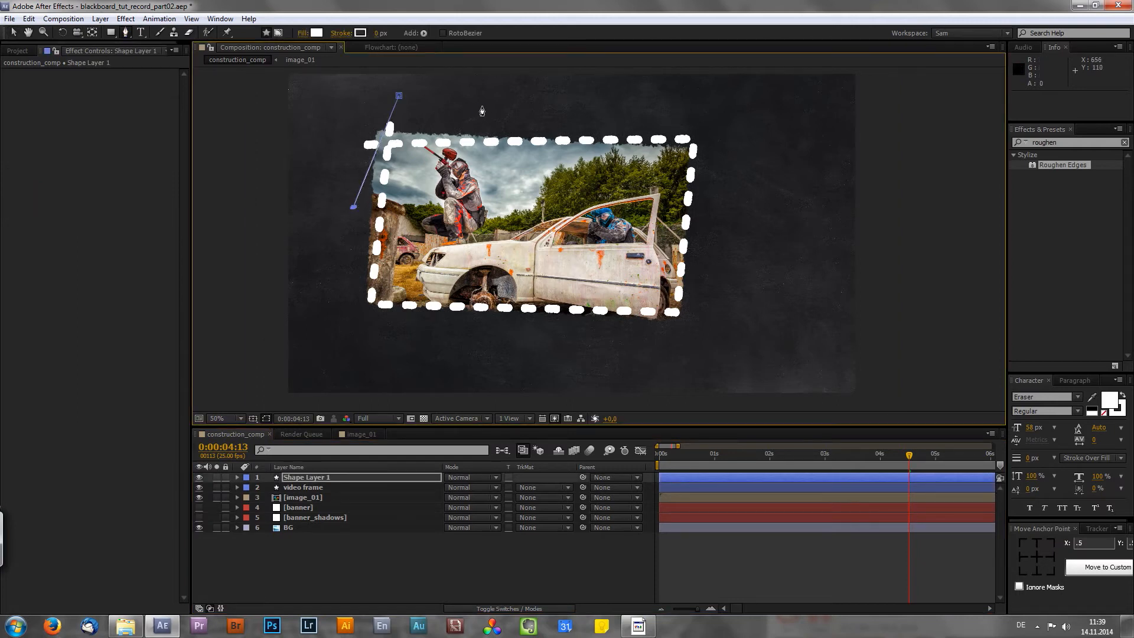
pyautogui.click(482, 107)
pyautogui.click(354, 294)
pyautogui.click(538, 114)
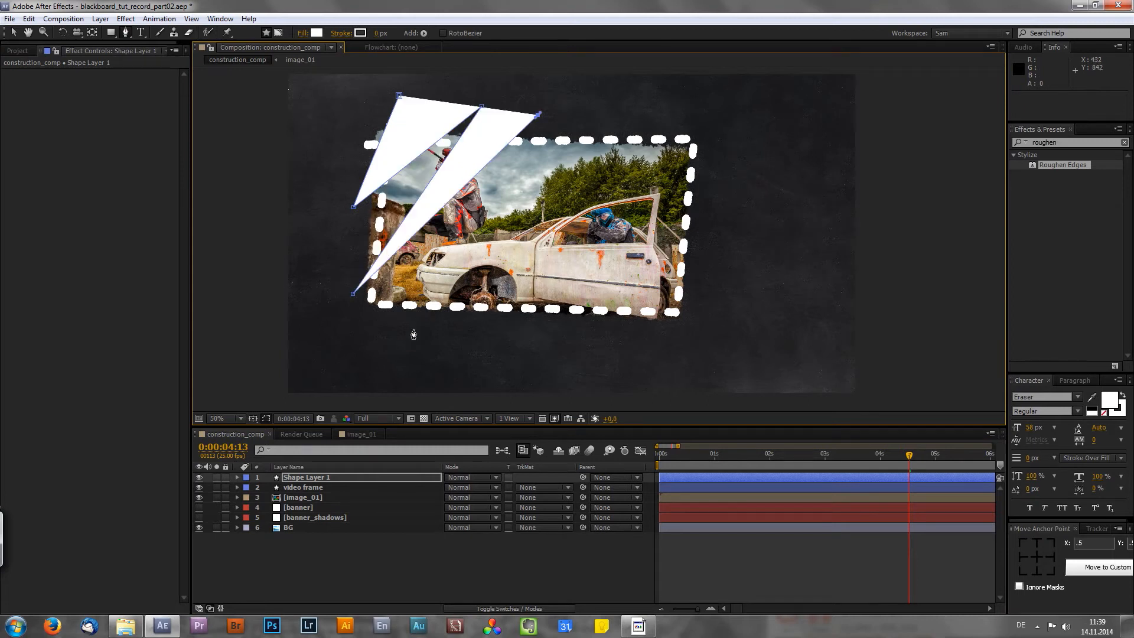
pyautogui.click(404, 345)
pyautogui.click(620, 111)
pyautogui.click(502, 343)
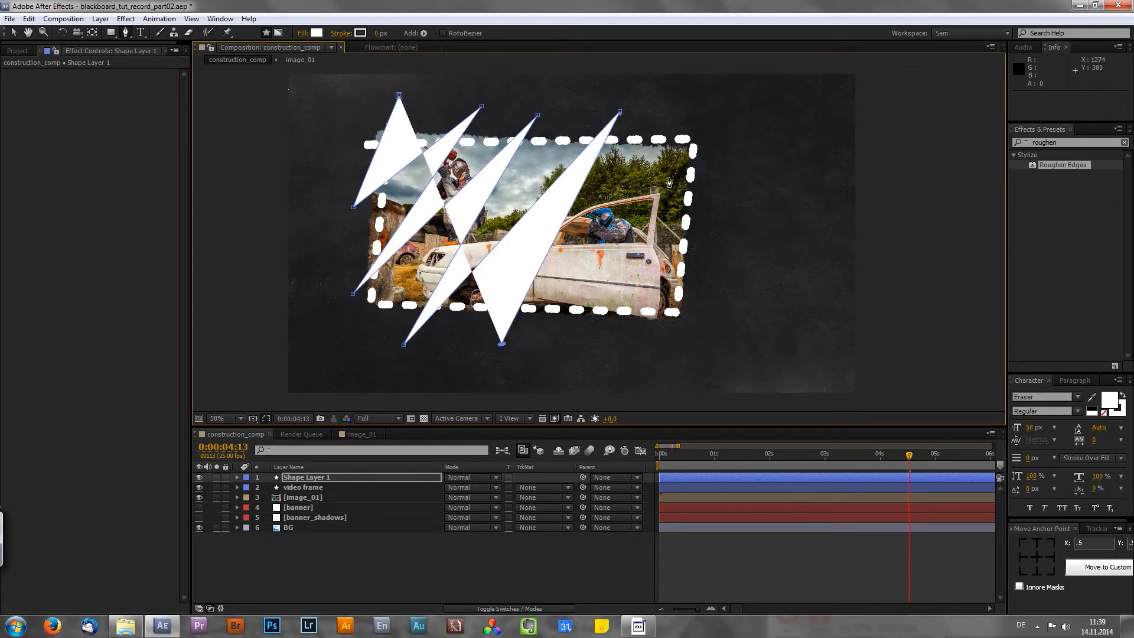
pyautogui.click(701, 114)
pyautogui.click(606, 340)
pyautogui.click(726, 215)
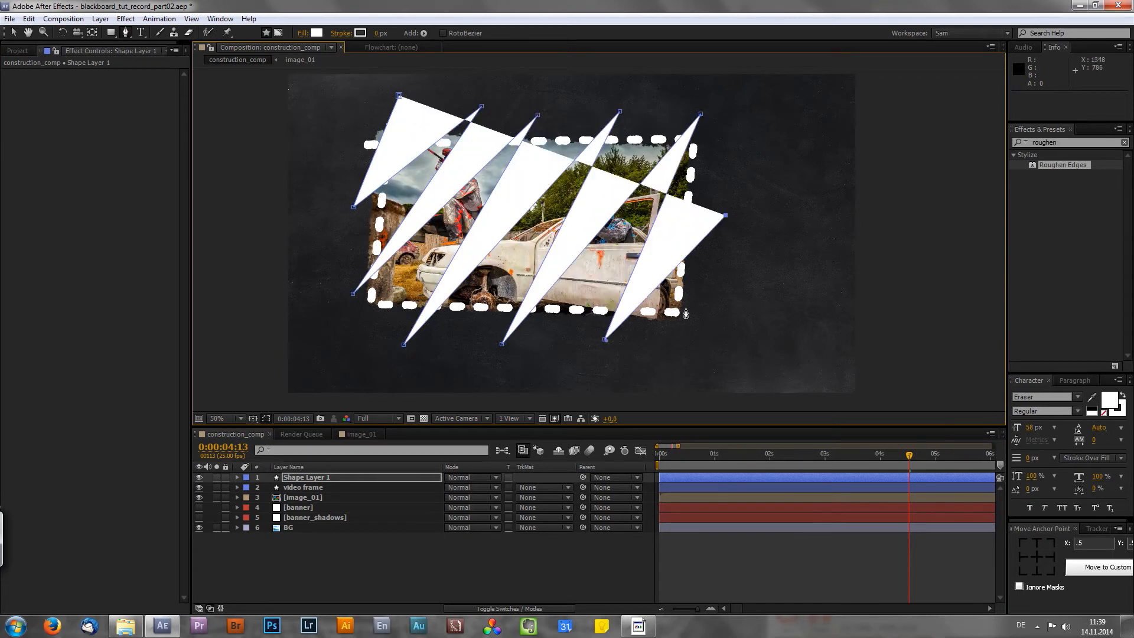
pyautogui.click(686, 321)
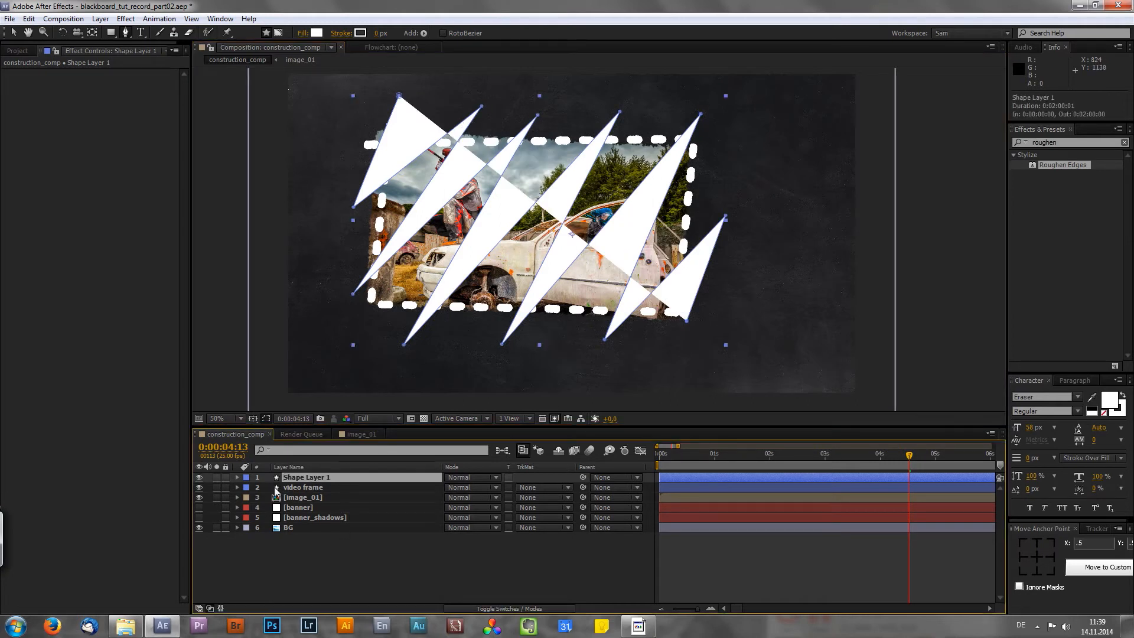
# - Hide the zigzag shape's fill and set its Stroke Width to 310
pyautogui.press('u')
pyautogui.press('u')
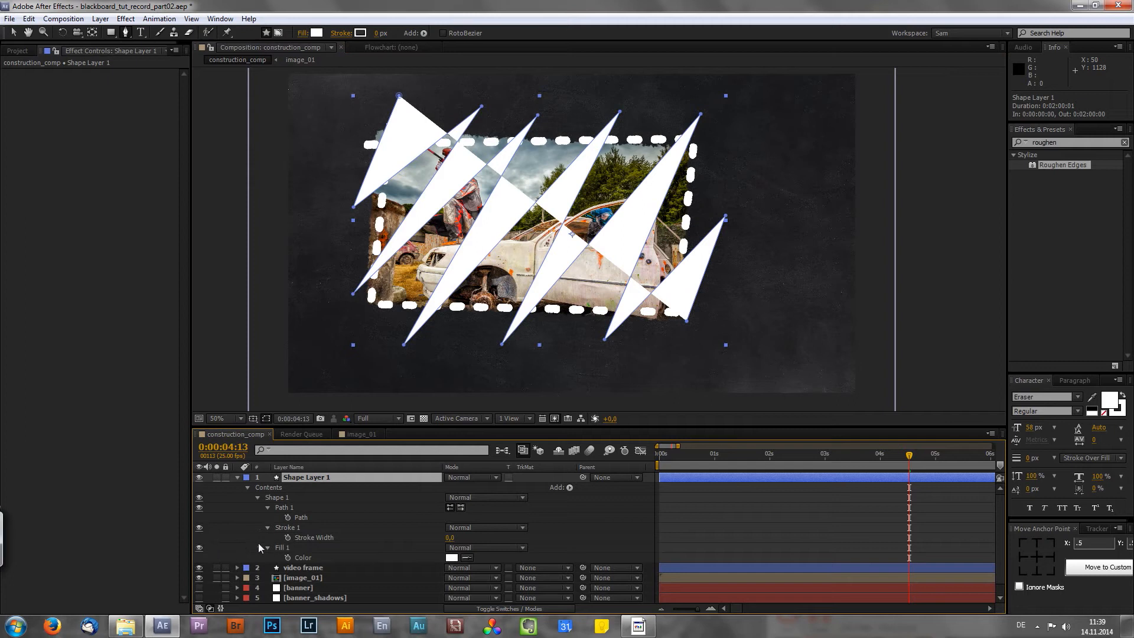
pyautogui.click(199, 547)
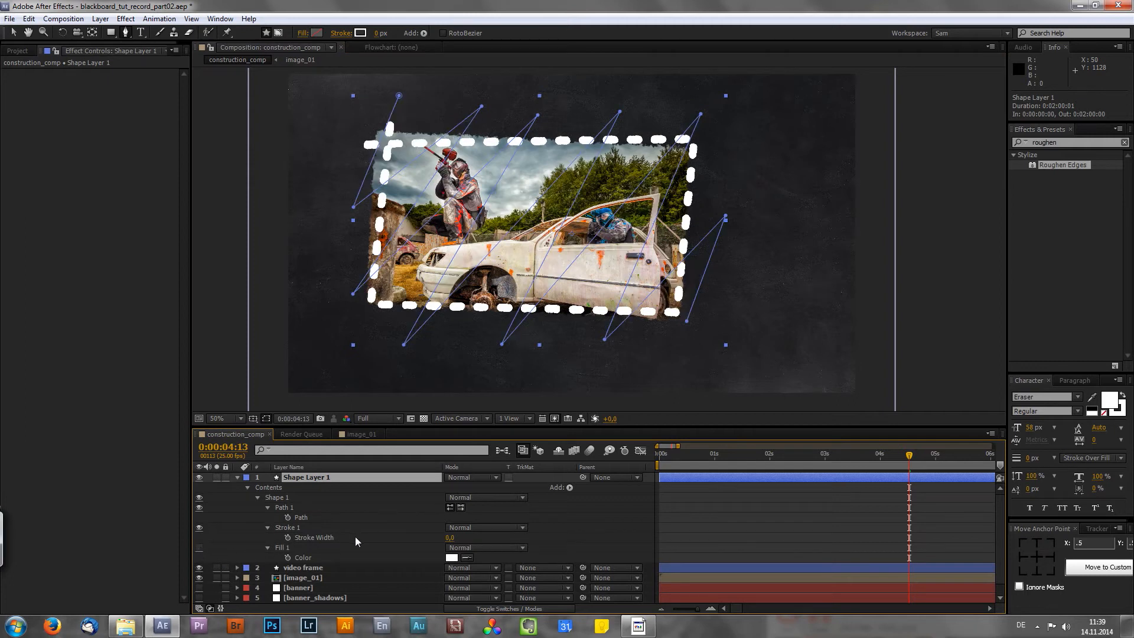
pyautogui.moveTo(449, 537); pyautogui.dragTo(629, 535)
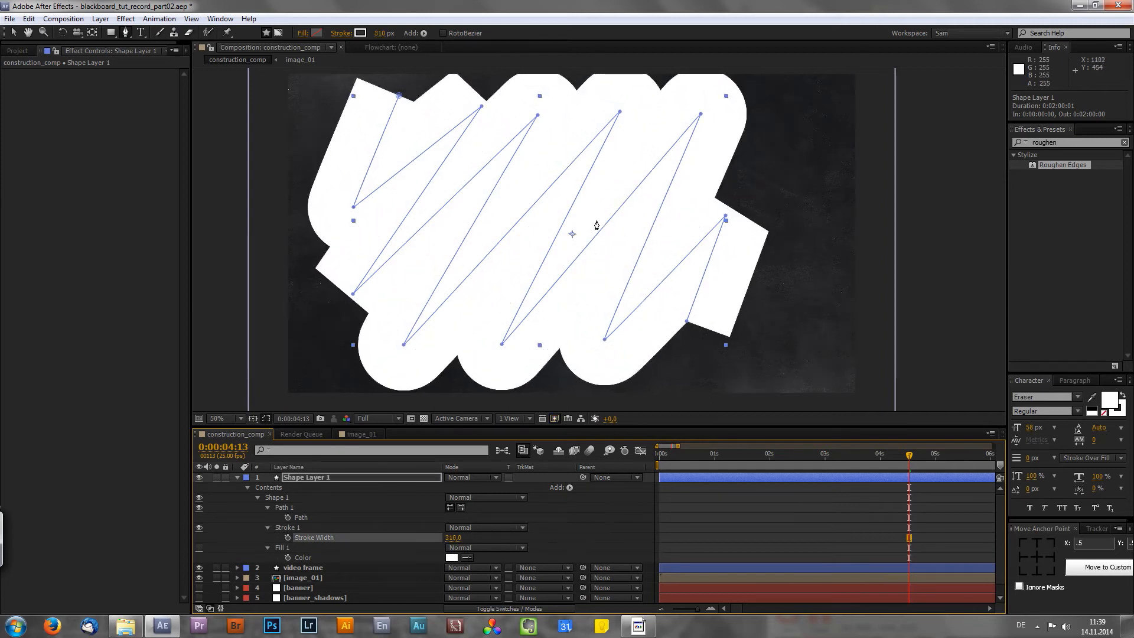
# - Set the zigzag stroke's Line Cap to Round Cap and its Line Join to Round Join
pyautogui.click(268, 527)
pyautogui.click(267, 528)
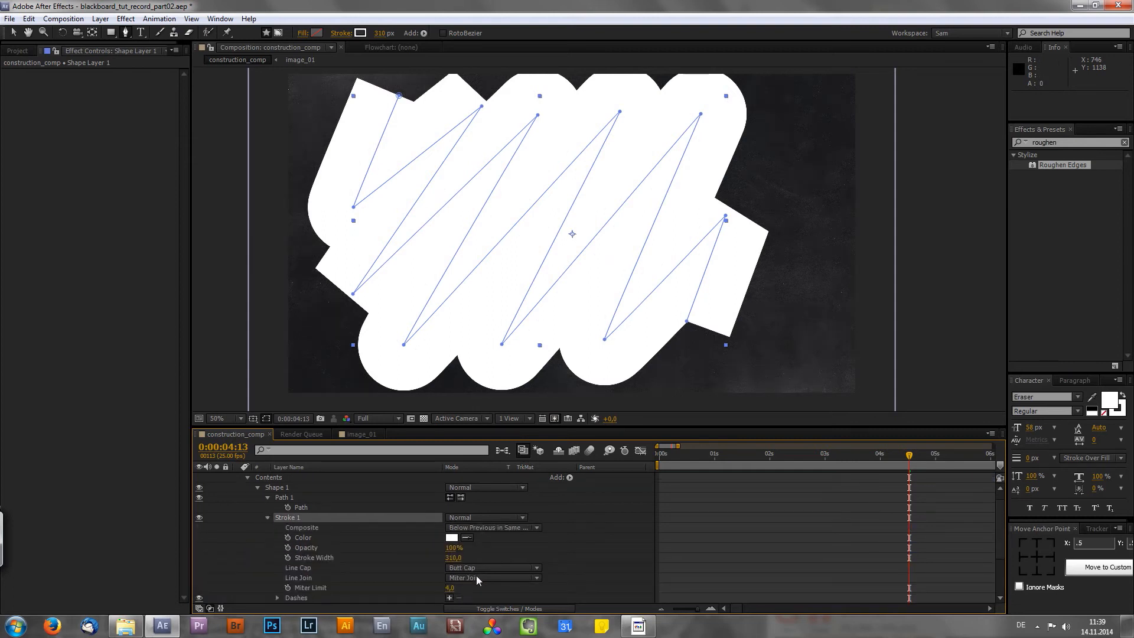
pyautogui.click(476, 568)
pyautogui.click(483, 542)
pyautogui.click(479, 577)
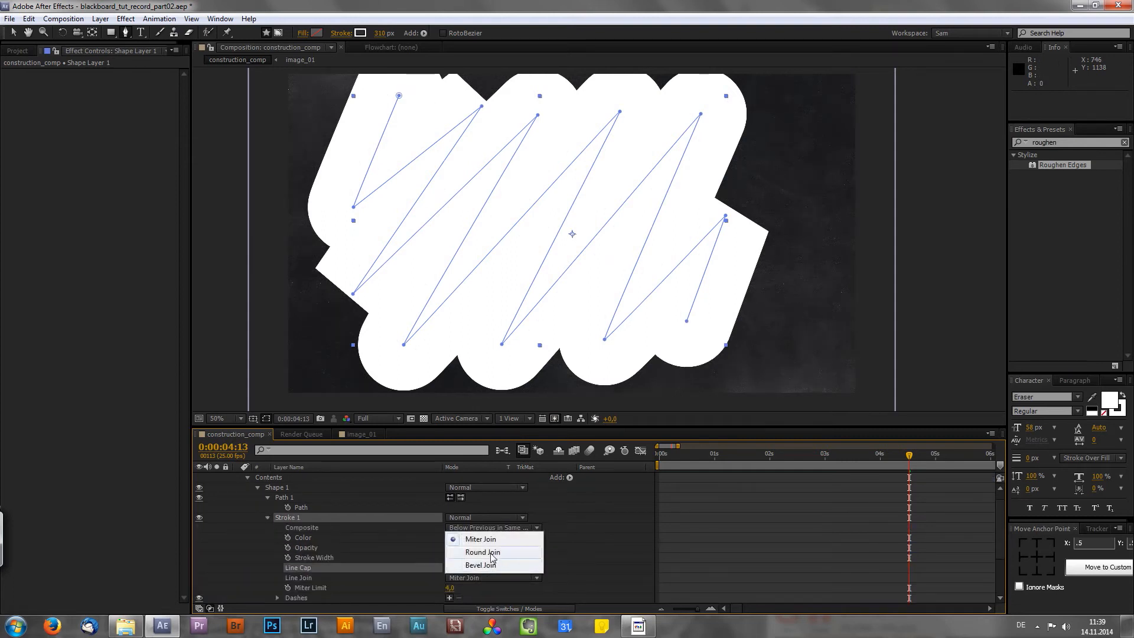
pyautogui.click(483, 552)
pyautogui.click(290, 518)
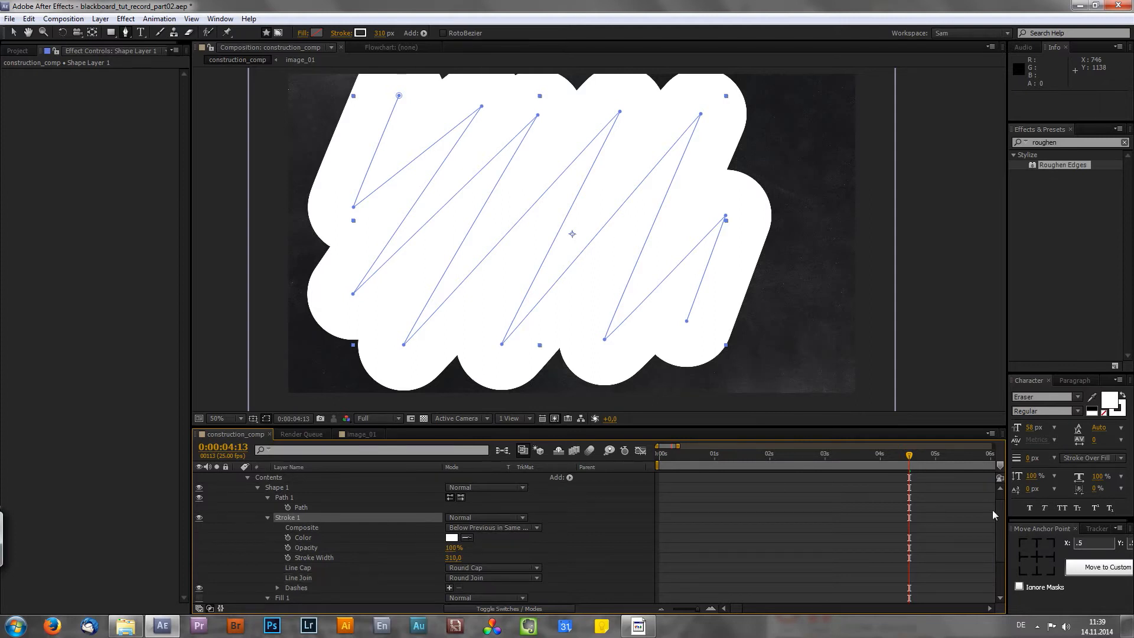
# - Collapse the zigzag shape layer and rename it image_matte
pyautogui.moveTo(999, 509); pyautogui.dragTo(1004, 496)
pyautogui.click(361, 477)
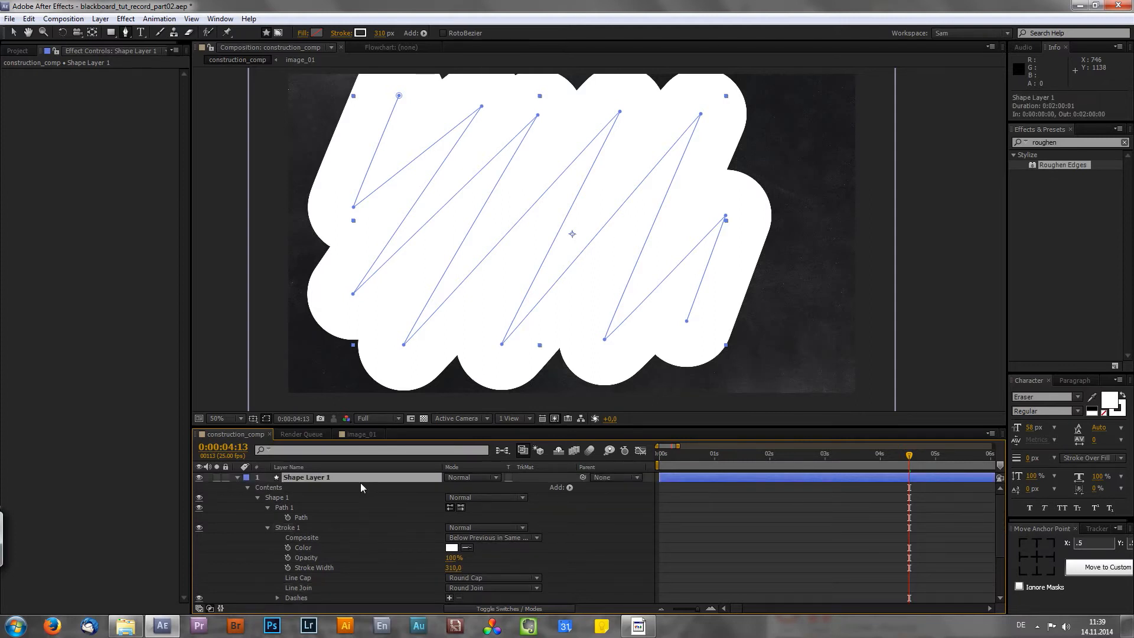
pyautogui.press('u')
pyautogui.press('Return')
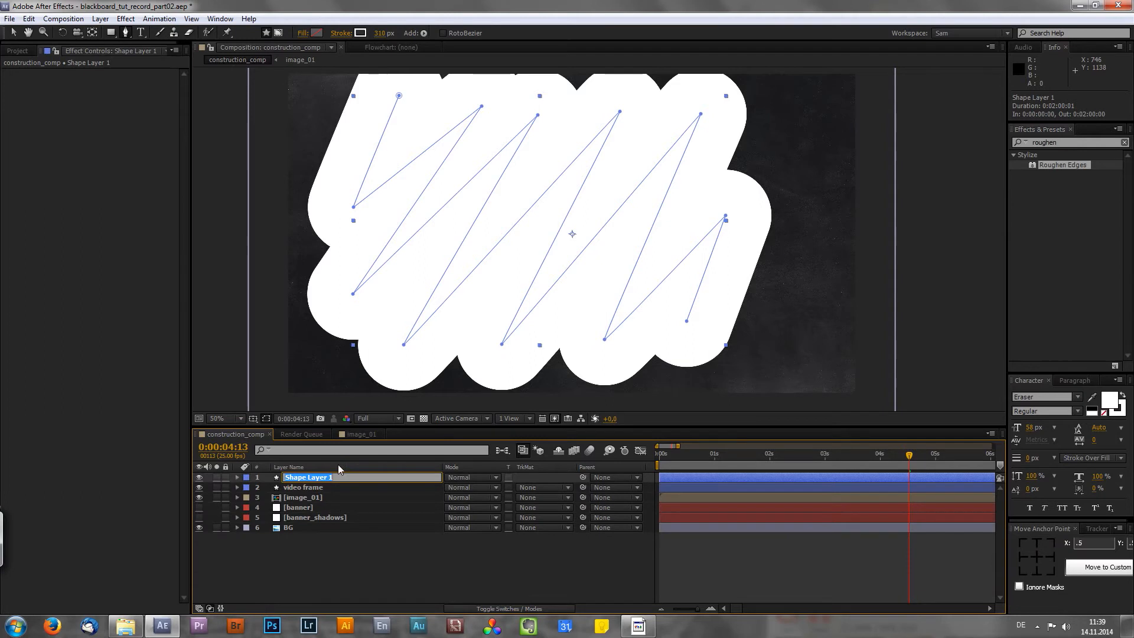
pyautogui.write('image_matte')
pyautogui.press('Return')
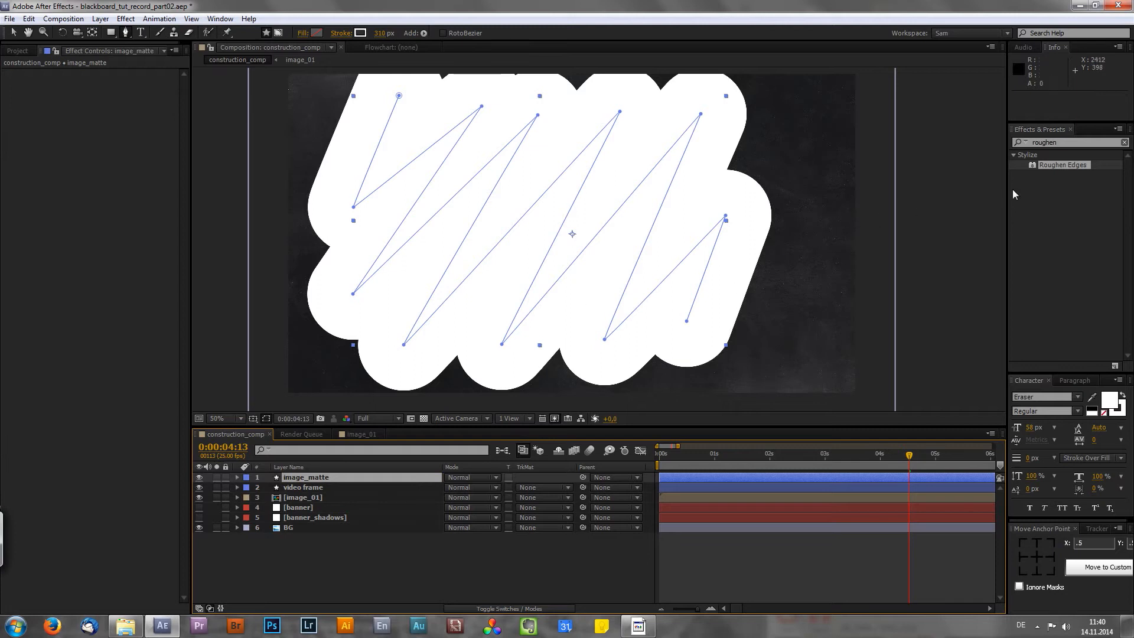
# - Apply Roughen Edges to image_matte with Complexity 10, Border 172 and Edge Sharpness 0.18
pyautogui.moveTo(1061, 164); pyautogui.dragTo(396, 478)
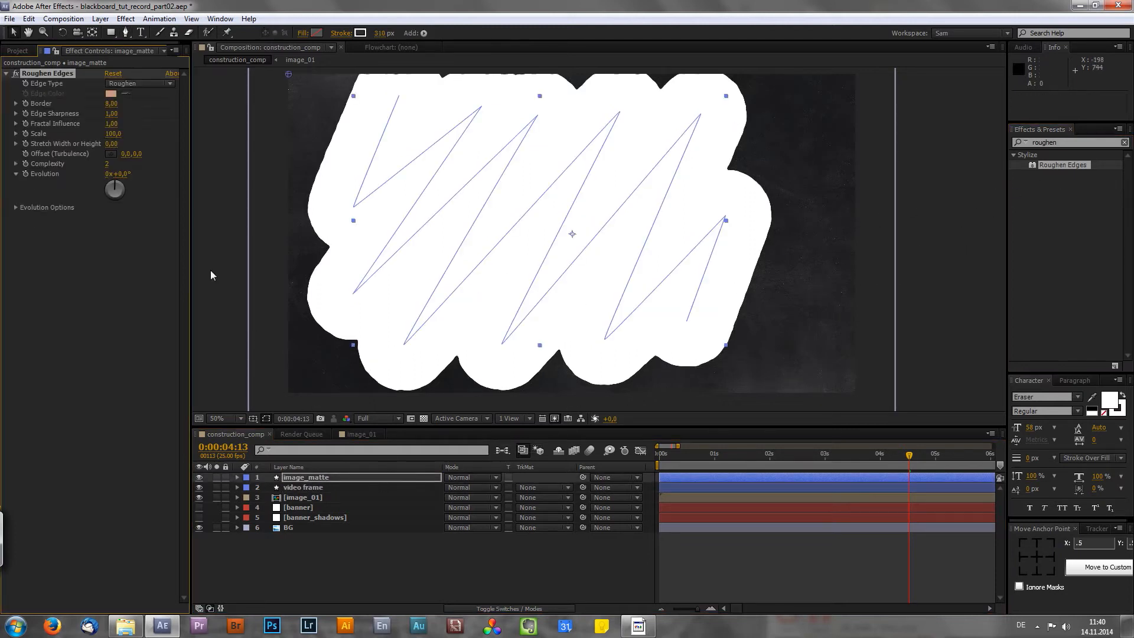
pyautogui.moveTo(108, 164); pyautogui.dragTo(173, 151)
pyautogui.moveTo(113, 112); pyautogui.dragTo(1105, 133)
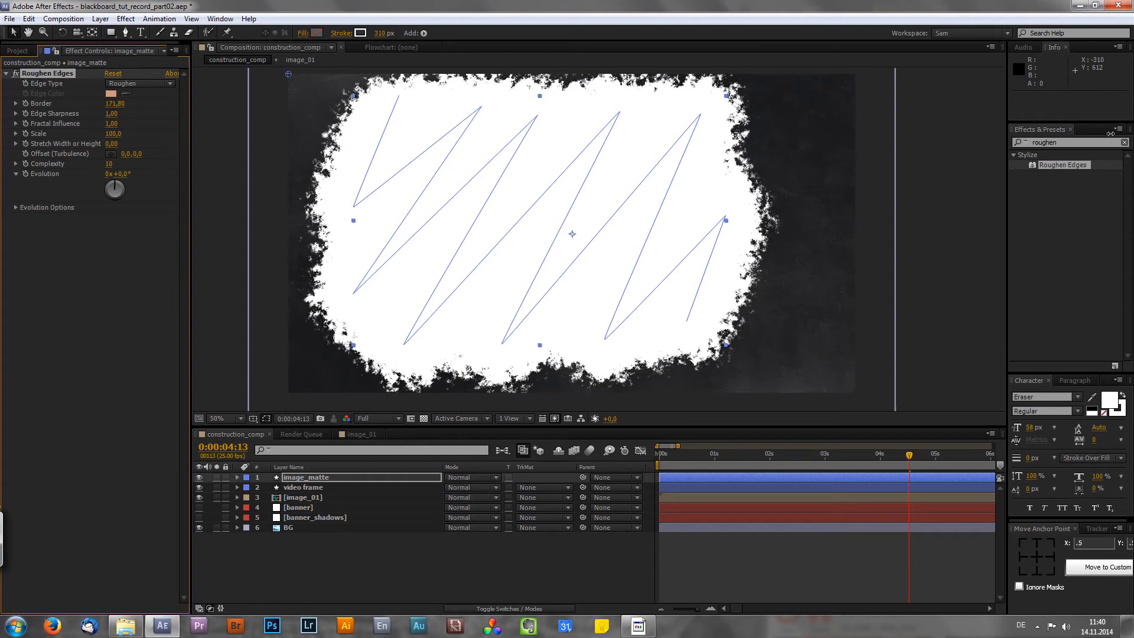
pyautogui.moveTo(110, 143); pyautogui.dragTo(195, 143)
pyautogui.hotkey('ctrl', 'z')
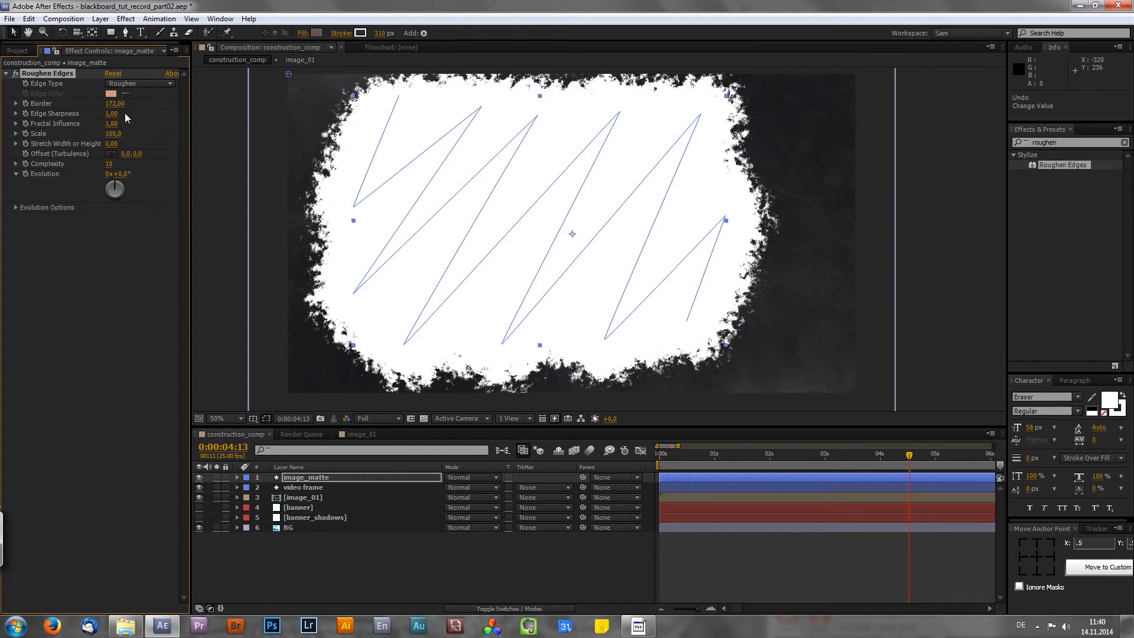
pyautogui.moveTo(111, 114); pyautogui.dragTo(55, 107)
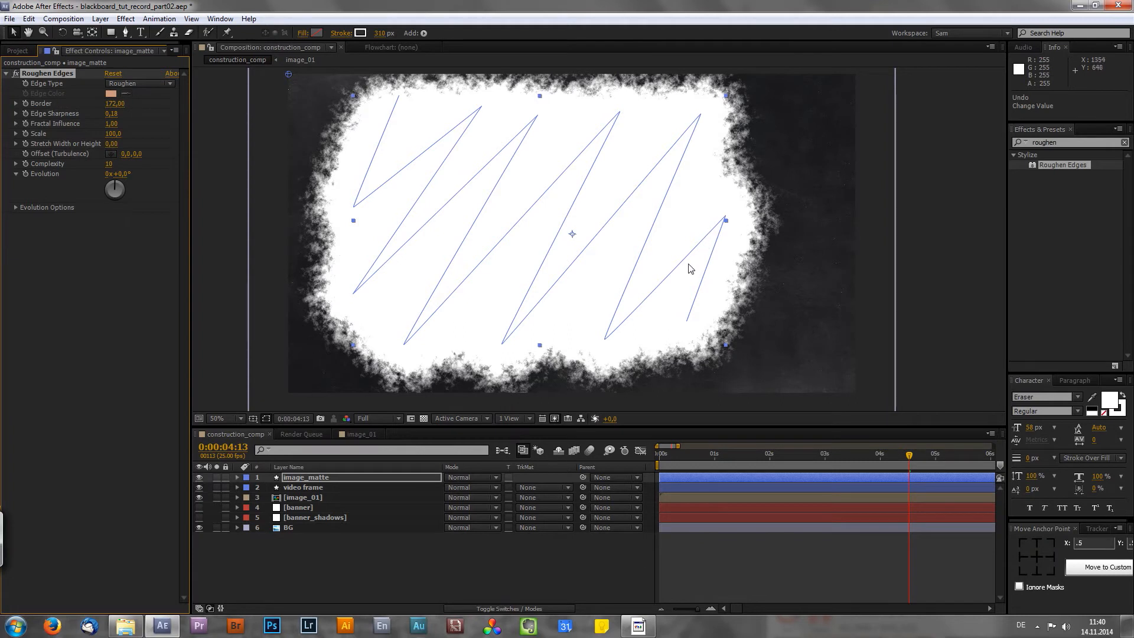
# - Return to the start of the composition, add Trim Paths to image_matte and reveal its properties
pyautogui.moveTo(675, 458); pyautogui.dragTo(657, 459)
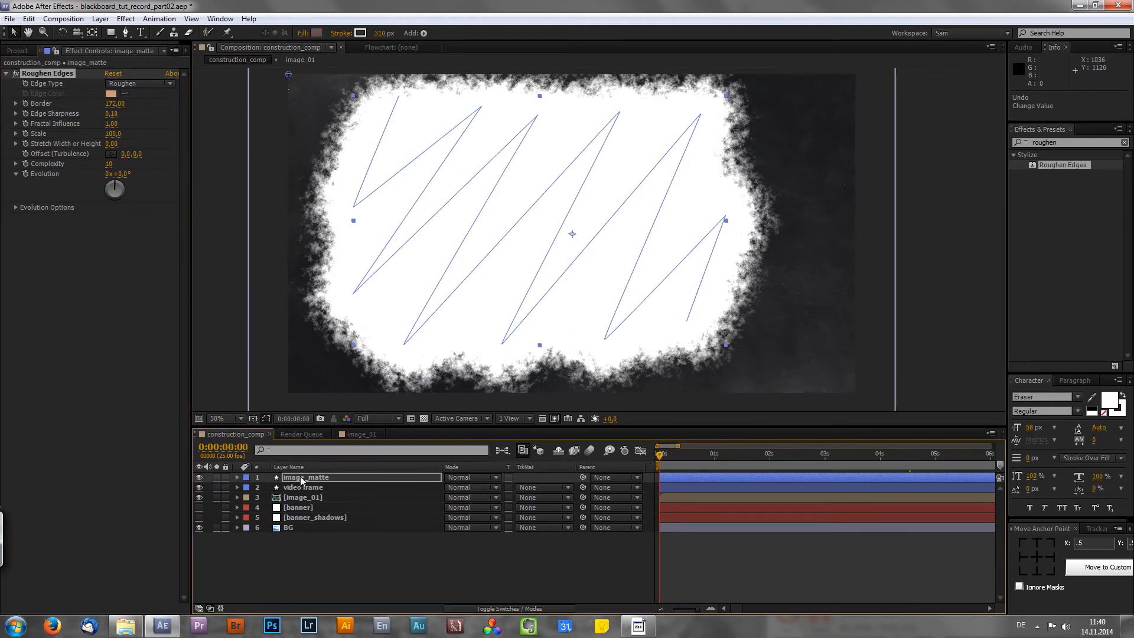
pyautogui.click(301, 478)
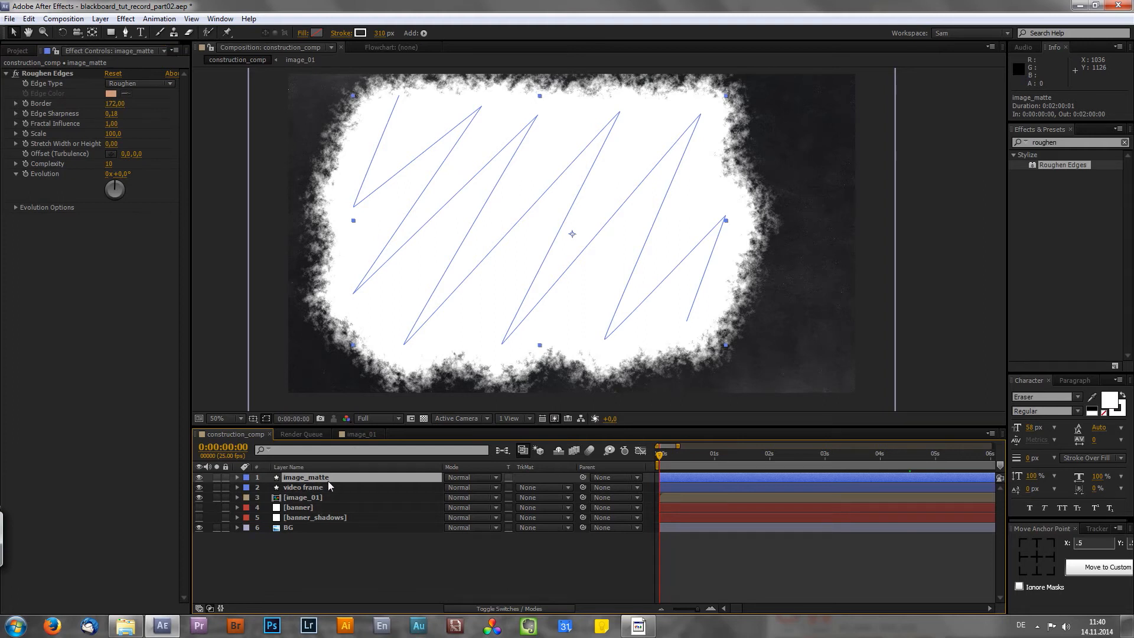
pyautogui.press('u')
pyautogui.press('u')
pyautogui.click(569, 488)
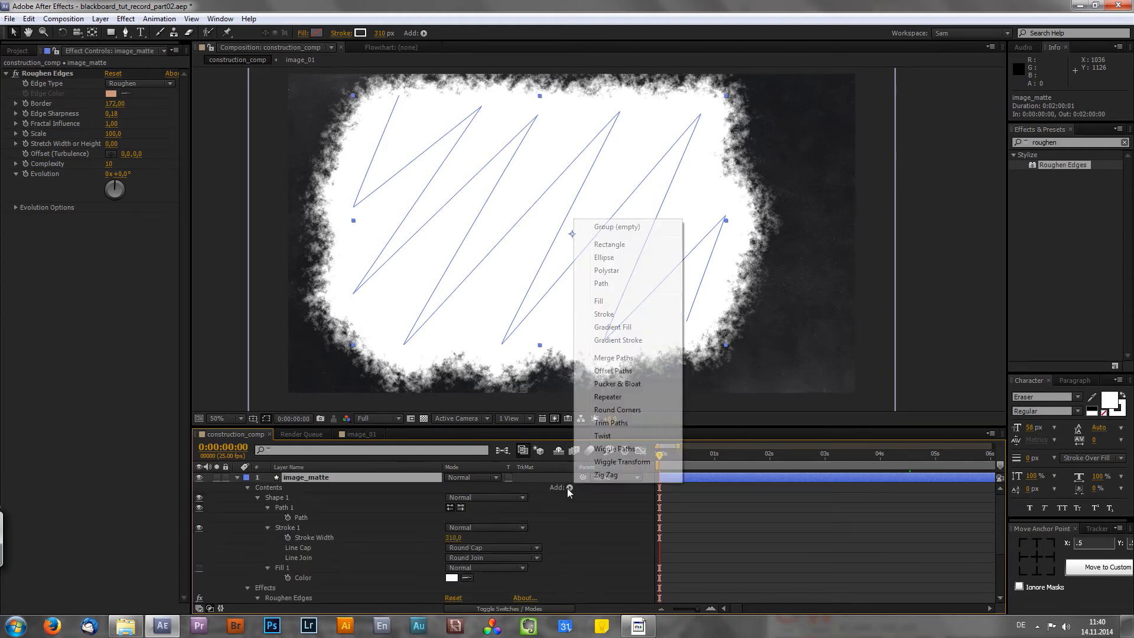
pyautogui.click(632, 424)
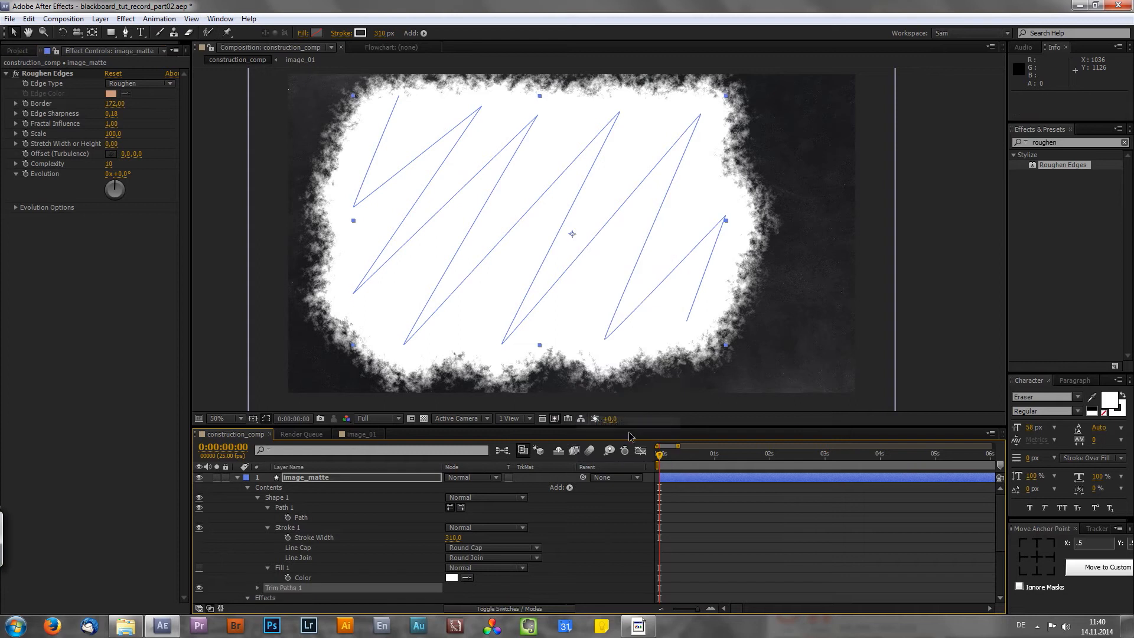
pyautogui.moveTo(1002, 508); pyautogui.dragTo(1001, 534)
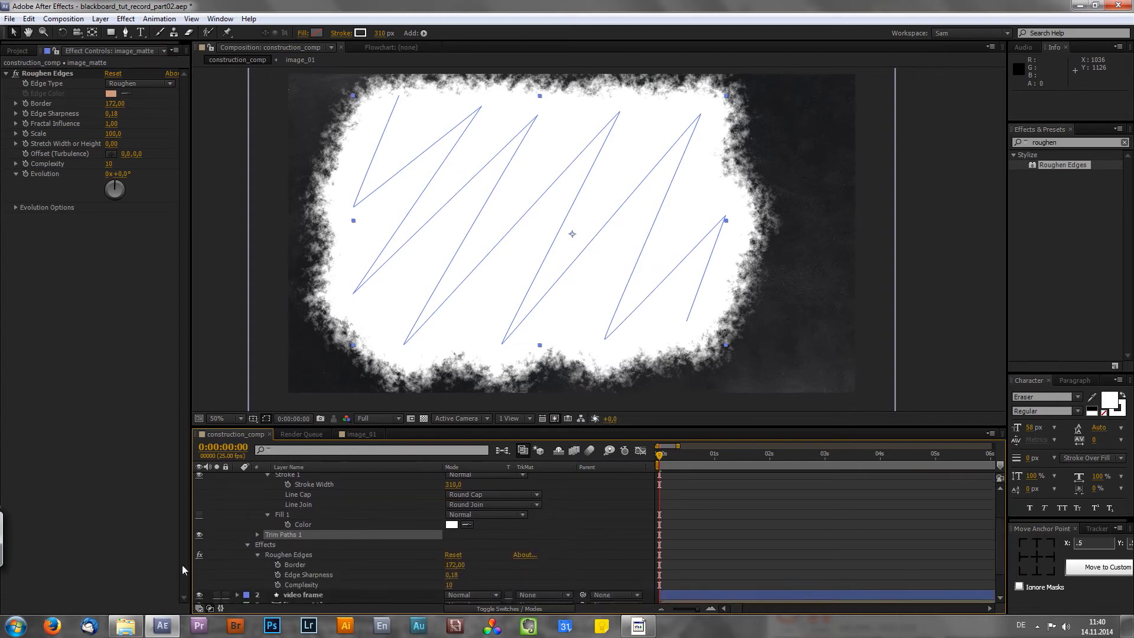
pyautogui.click(257, 534)
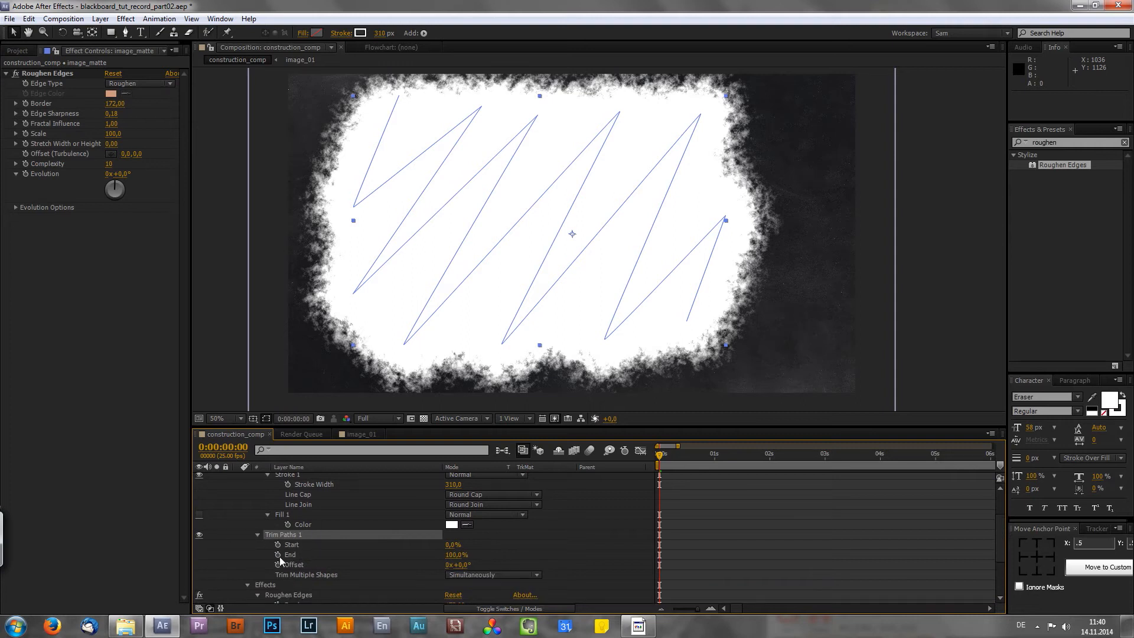
# - Keyframe the Trim Paths End of image_matte from 0% at 0:00 to 100% at 2 seconds and scrub through the animation
pyautogui.click(277, 555)
pyautogui.moveTo(449, 557); pyautogui.dragTo(312, 525)
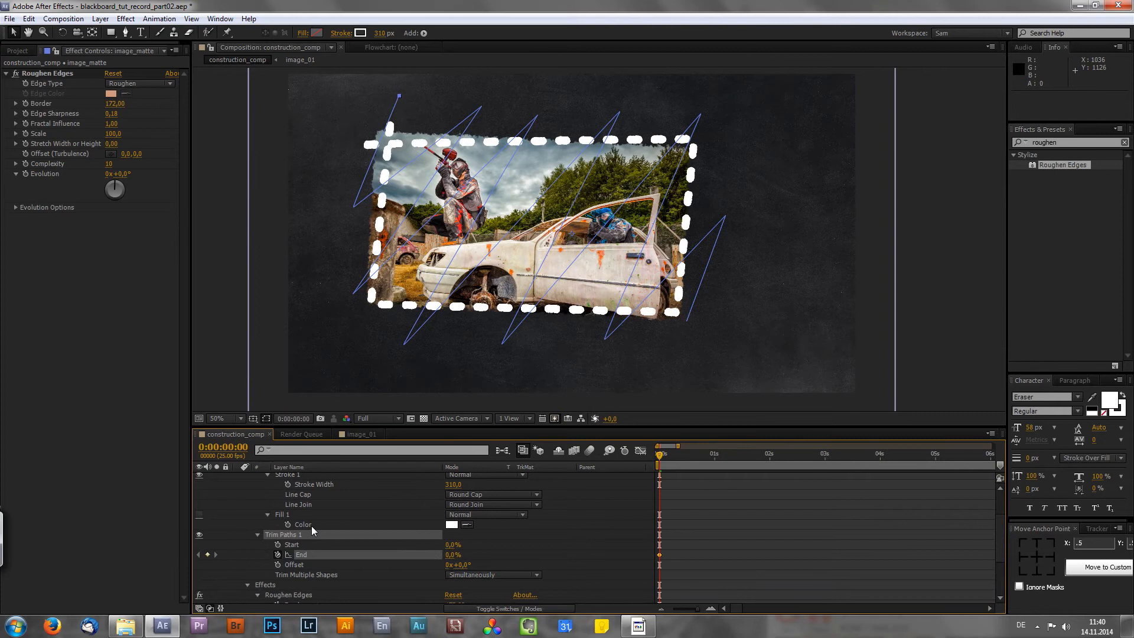
pyautogui.press('space')
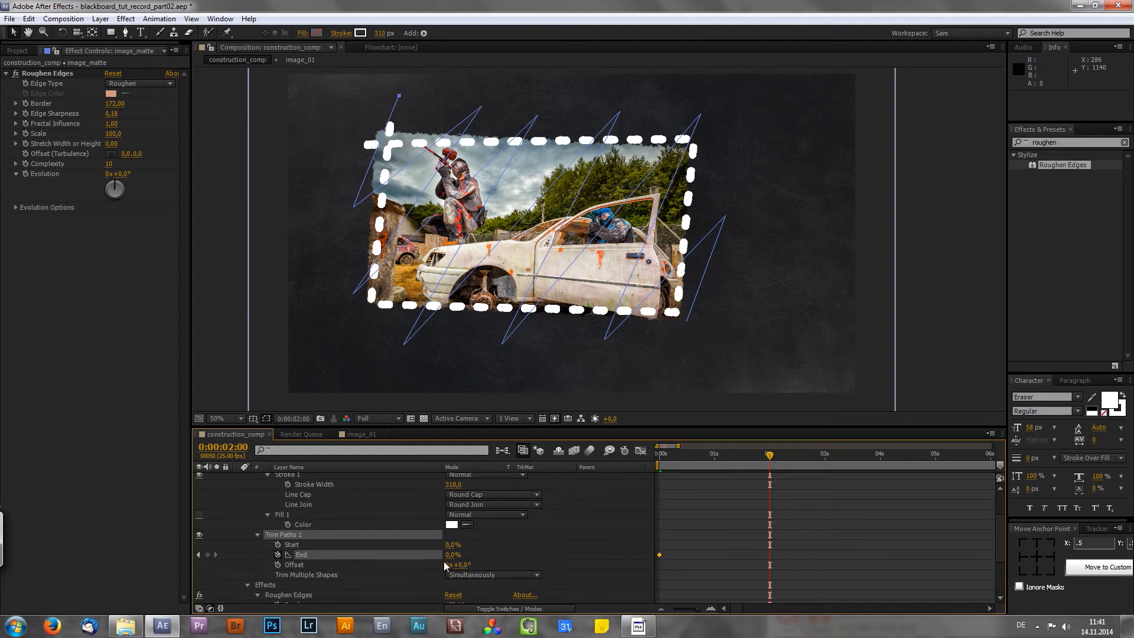
pyautogui.moveTo(451, 555); pyautogui.dragTo(539, 564)
pyautogui.moveTo(675, 455)
pyautogui.mouseDown()
pyautogui.moveTo(658, 457)
pyautogui.moveTo(722, 450)
pyautogui.mouseUp()
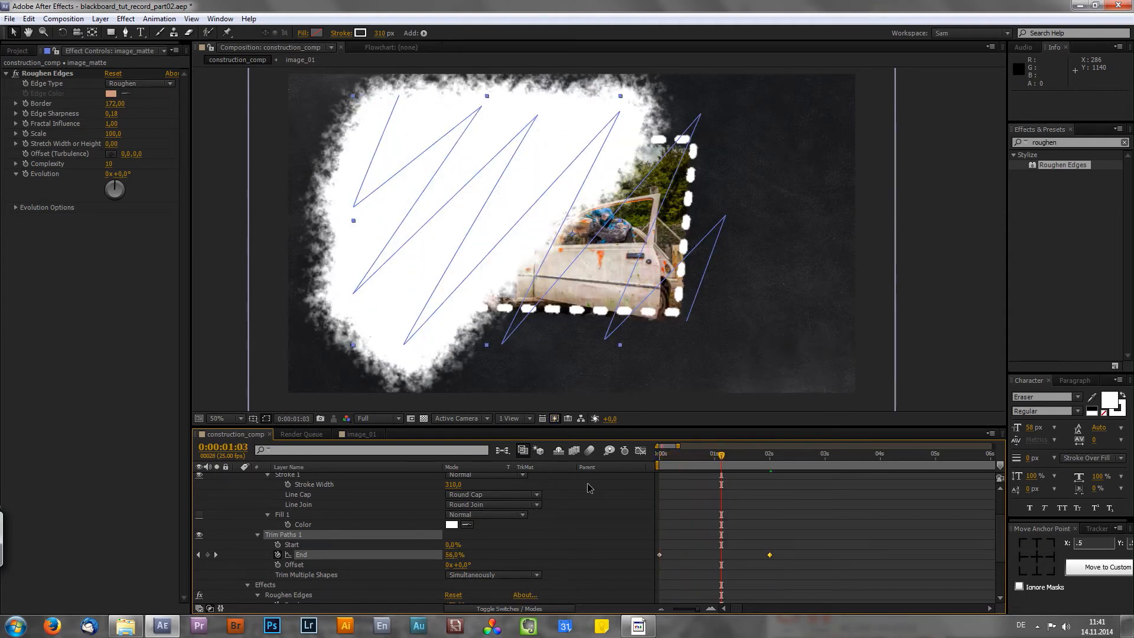
# - Collapse image_matte, move it between the video frame and image_01 layers, and select image_01
pyautogui.press('u')
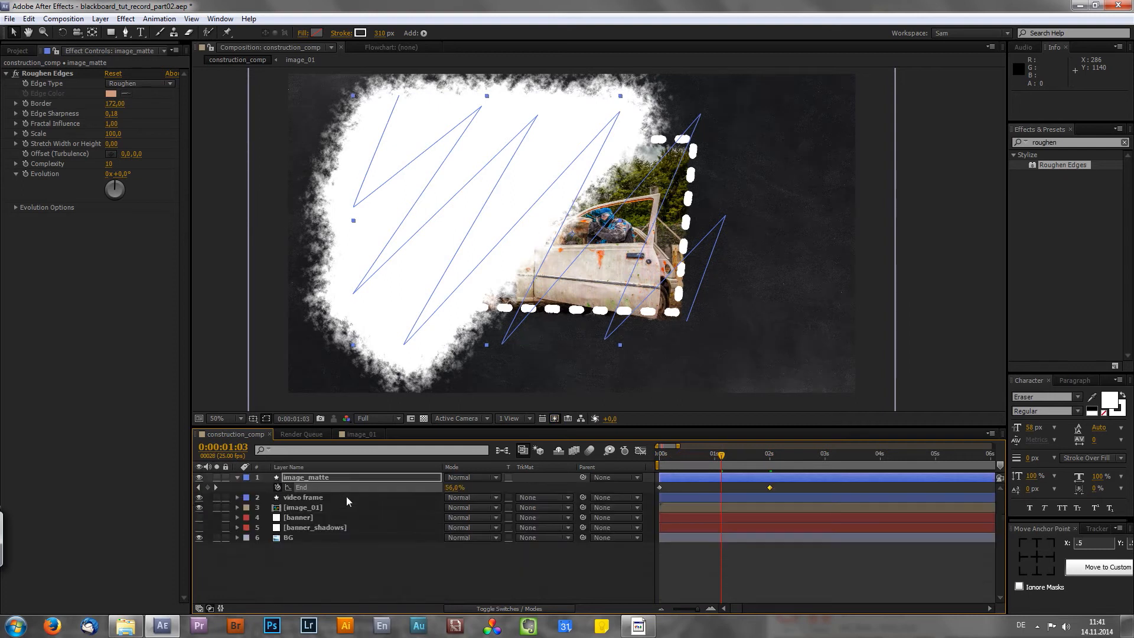
pyautogui.click(314, 476)
pyautogui.press('u')
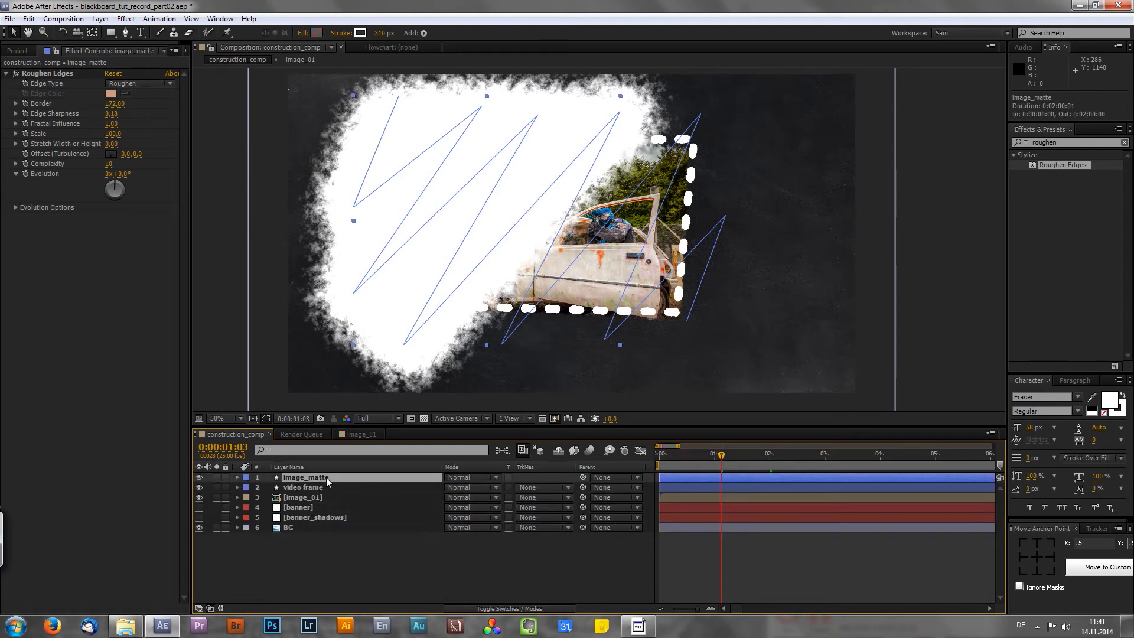
pyautogui.moveTo(342, 476); pyautogui.dragTo(334, 494)
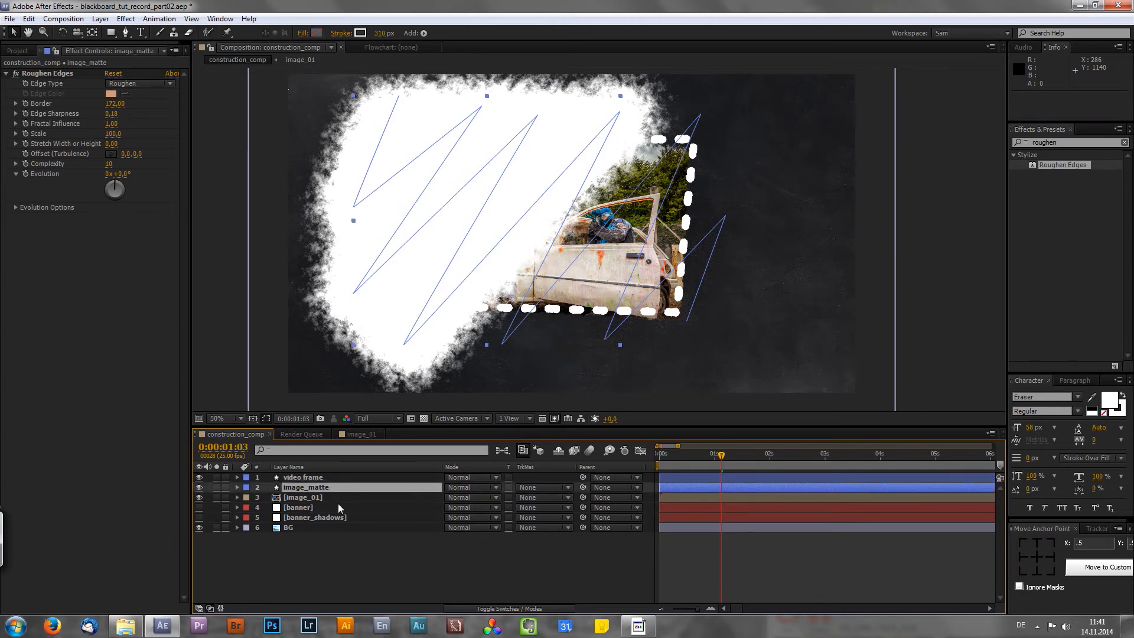
pyautogui.click(313, 496)
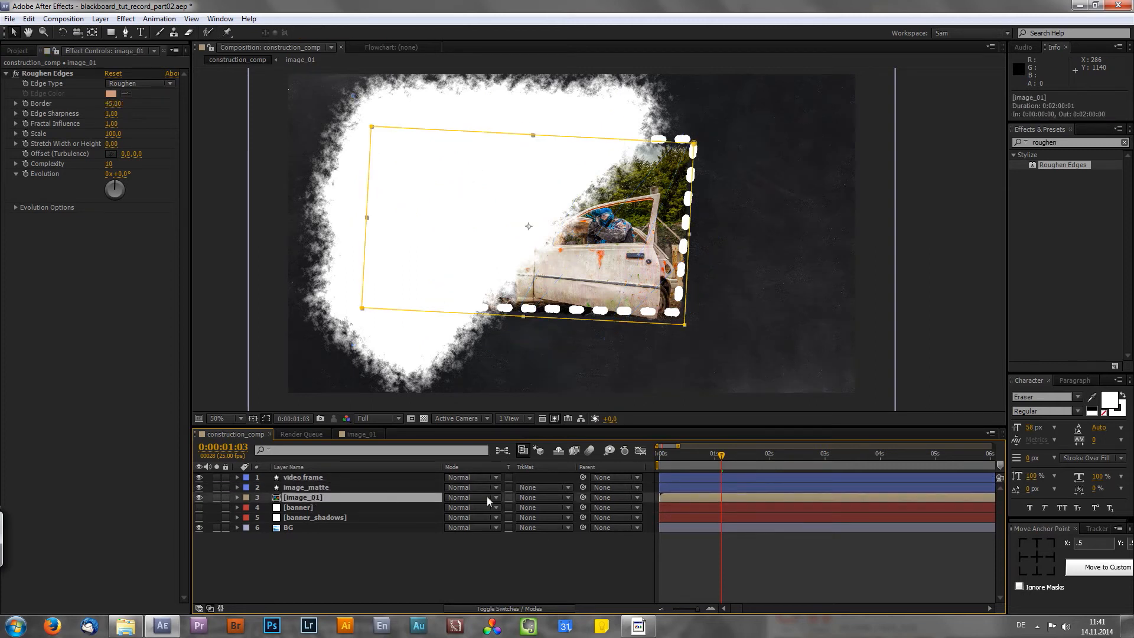
# - Set image_01's track matte to Alpha Matte "image_matte" and scrub through the first two seconds to check the photo reveal
pyautogui.click(533, 498)
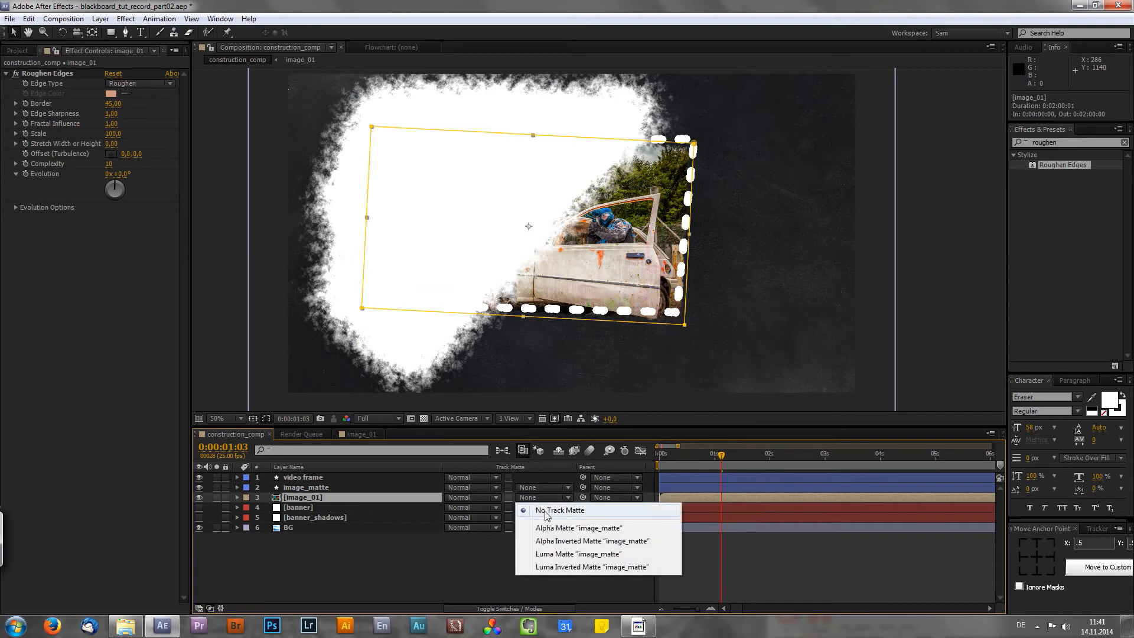
pyautogui.click(554, 524)
pyautogui.moveTo(672, 455); pyautogui.dragTo(657, 456)
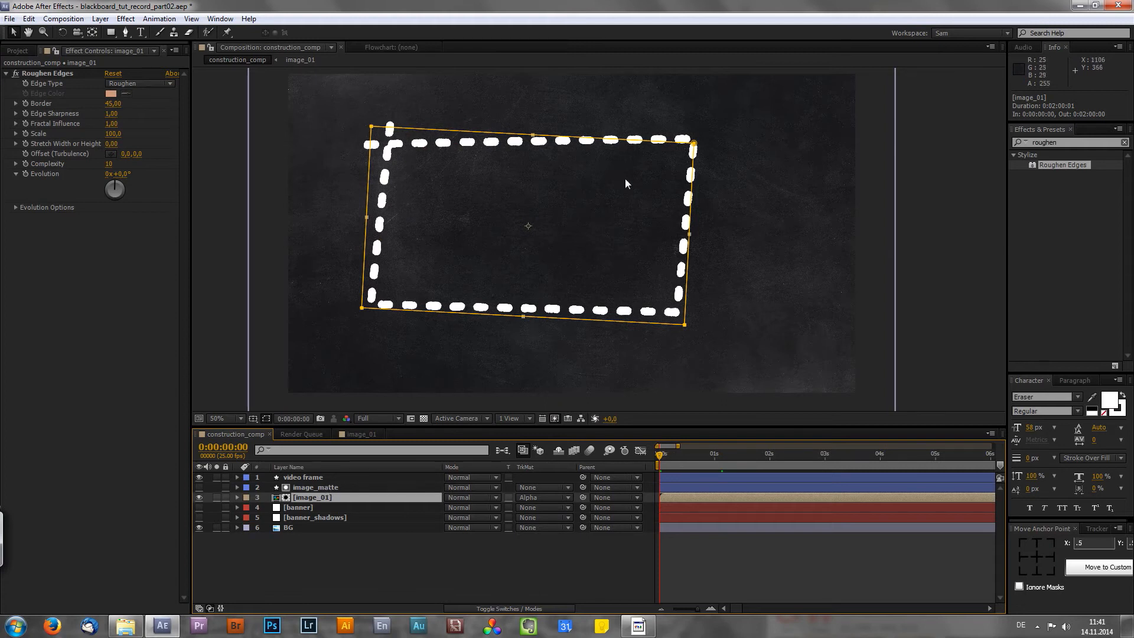
pyautogui.moveTo(665, 455); pyautogui.dragTo(693, 453)
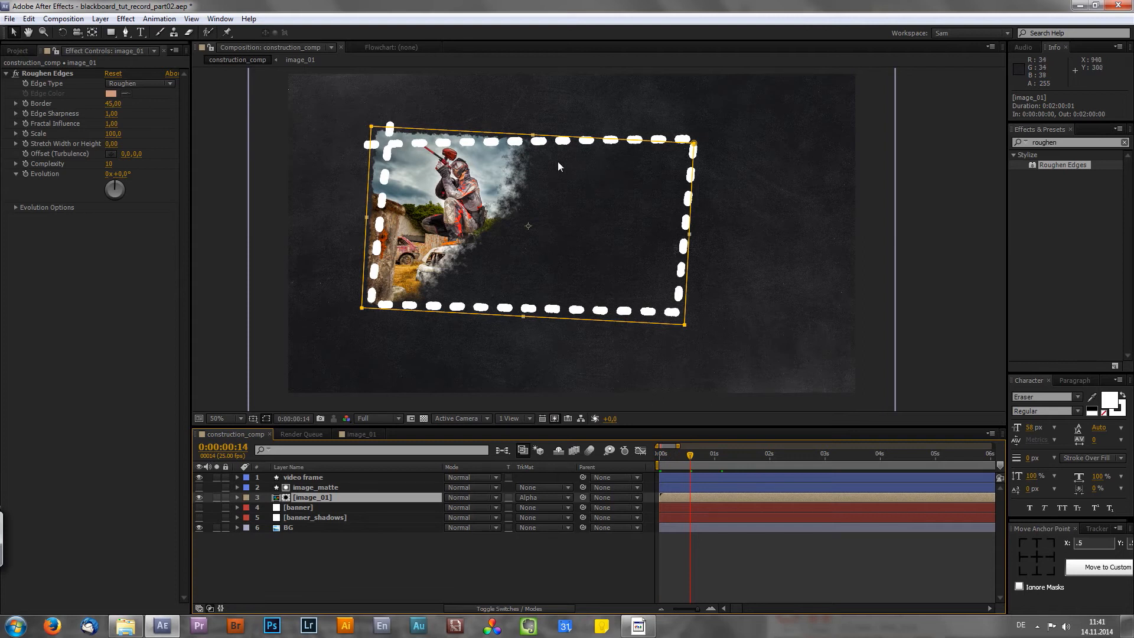
pyautogui.moveTo(697, 455); pyautogui.dragTo(721, 454)
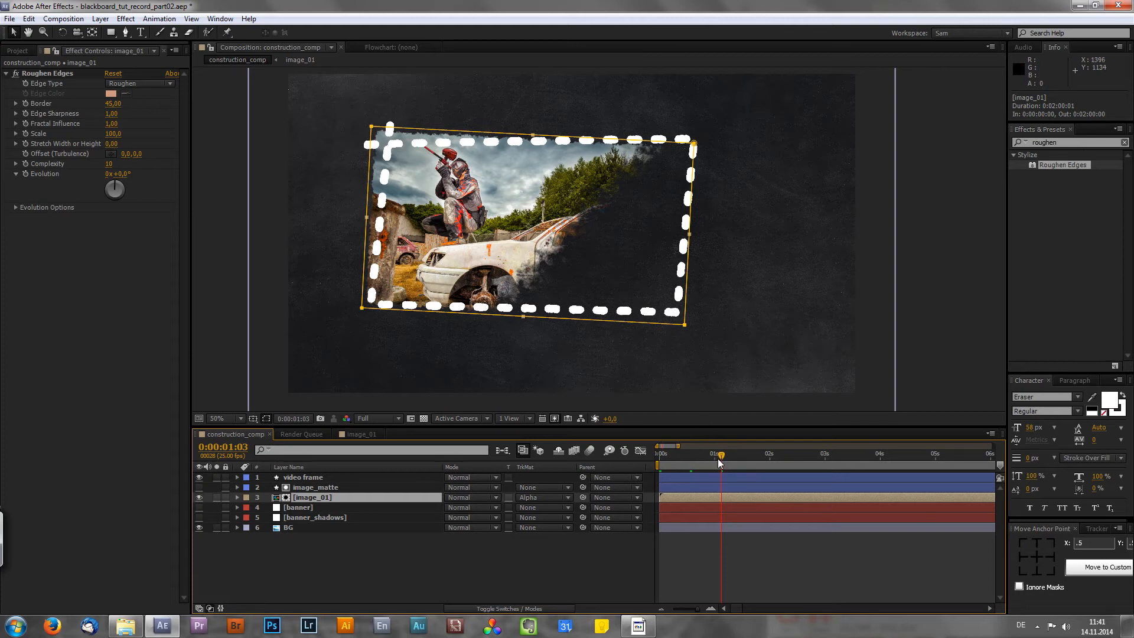
pyautogui.moveTo(728, 456); pyautogui.dragTo(771, 455)
pyautogui.click(321, 583)
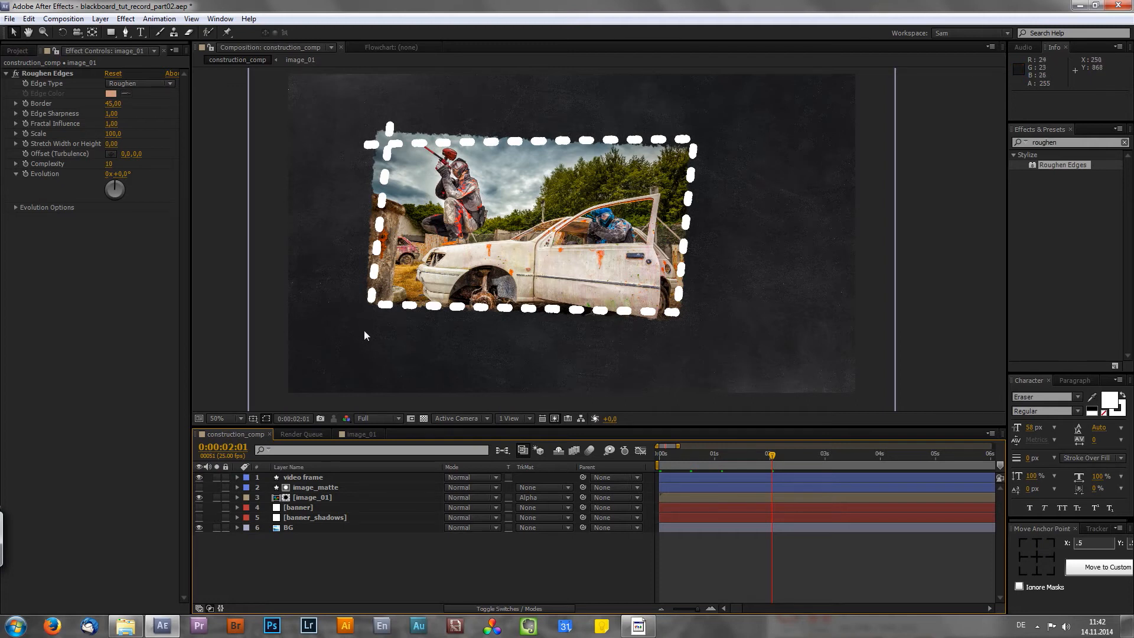
pyautogui.click(658, 457)
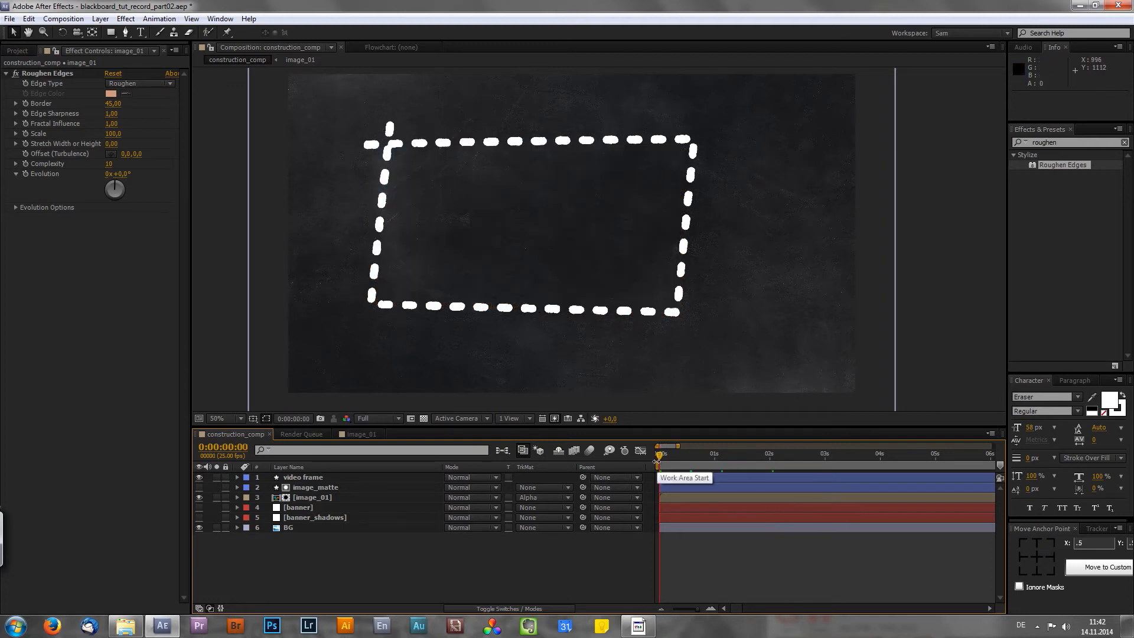
pyautogui.moveTo(661, 456); pyautogui.dragTo(735, 455)
# - Pre-compose the video frame, image_matte and image_01 layers as image_01, moving all attributes into the new composition
pyautogui.click(304, 476)
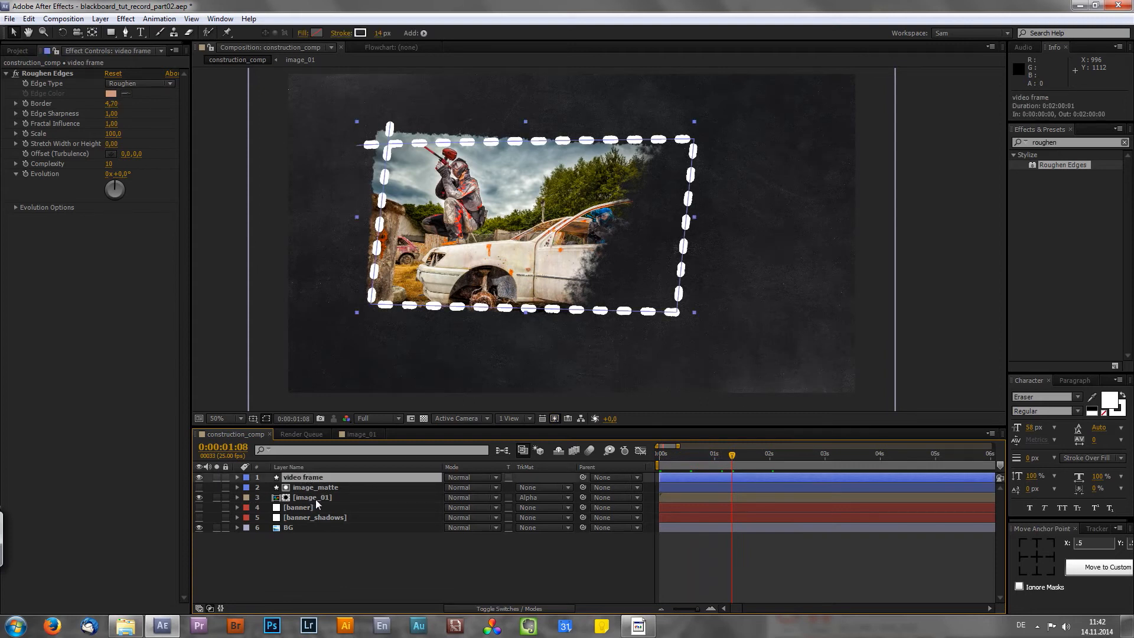
pyautogui.keyDown('shift'); pyautogui.click(319, 498); pyautogui.keyUp('shift')
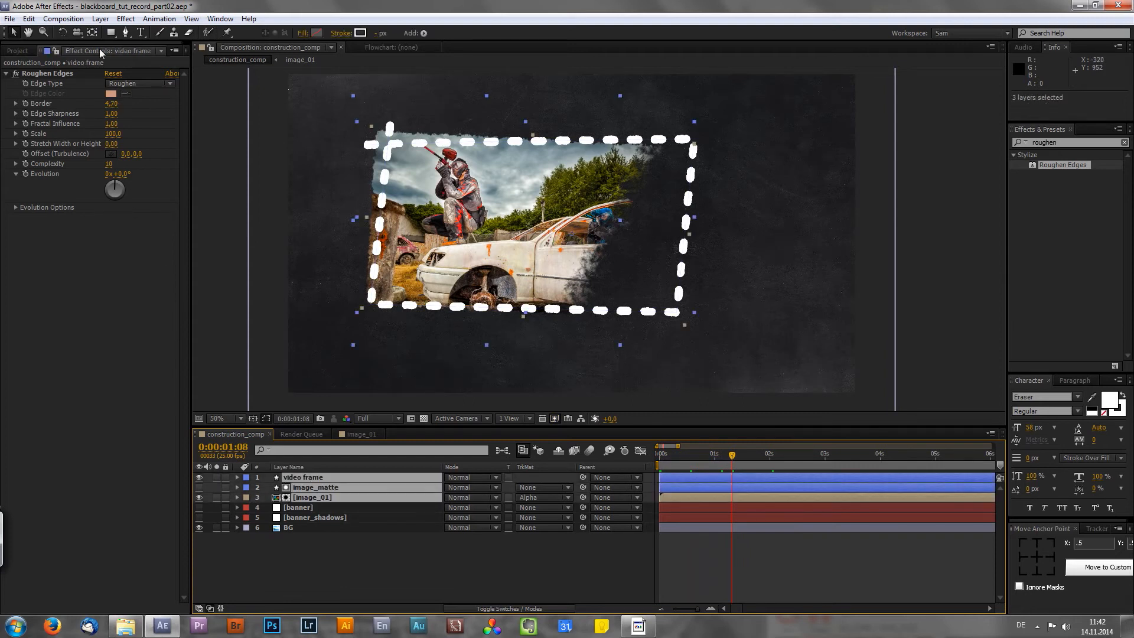
pyautogui.click(100, 18)
pyautogui.click(86, 460)
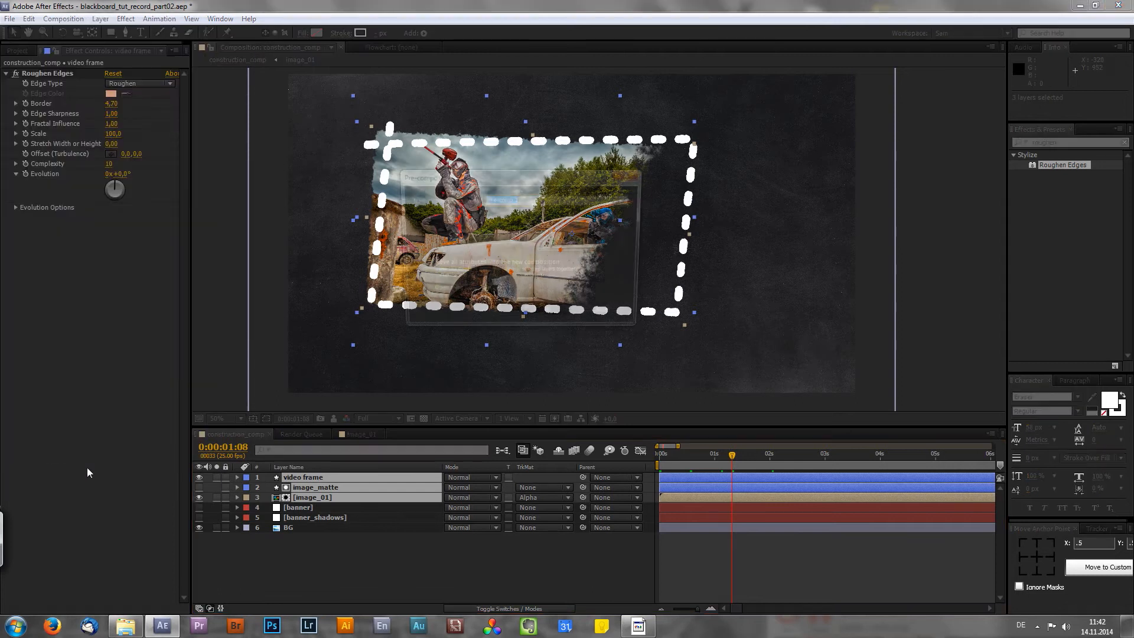
pyautogui.write('image_01')
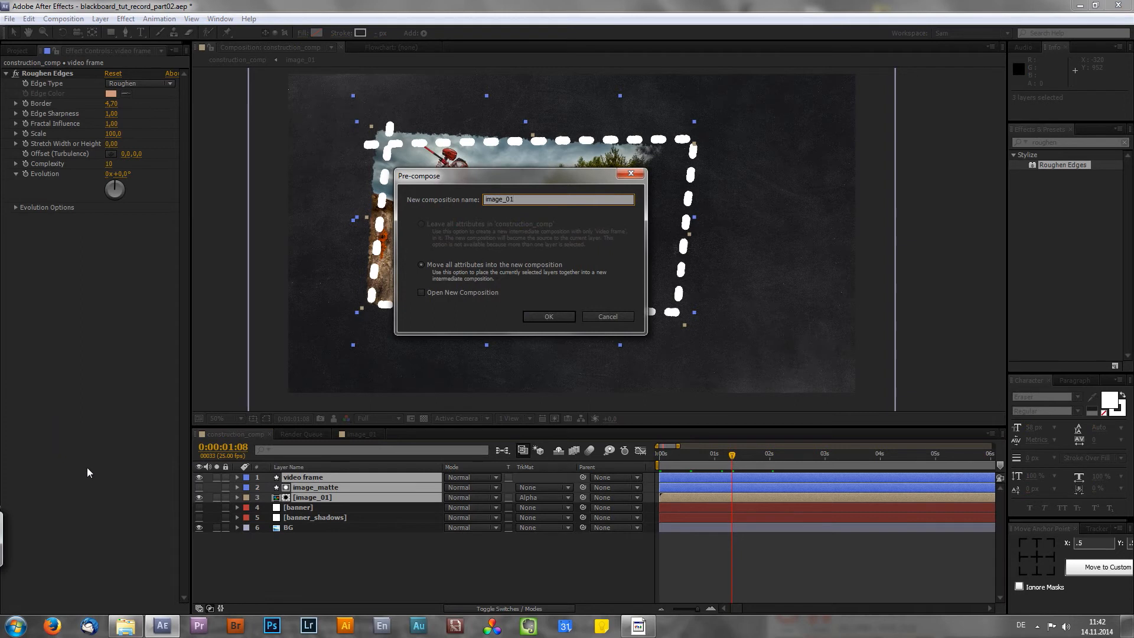
pyautogui.click(551, 319)
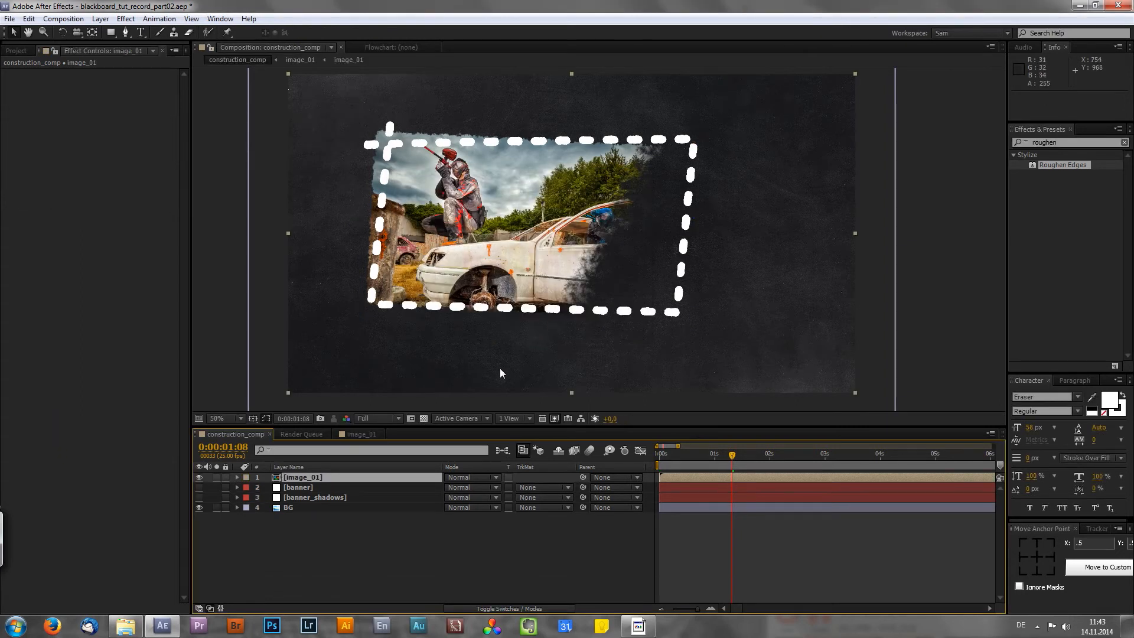
# - With no layer selected, draw a ten-point open zigzag shape with the Pen tool across the whole framed photo
pyautogui.click(314, 514)
pyautogui.click(123, 34)
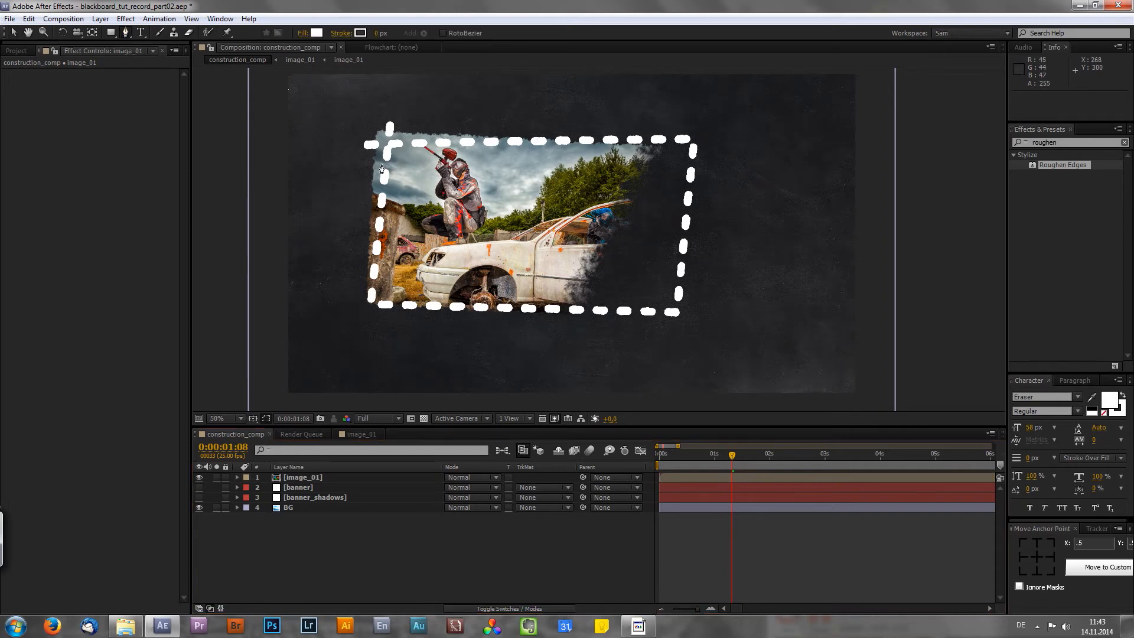
pyautogui.click(377, 79)
pyautogui.click(322, 235)
pyautogui.click(489, 84)
pyautogui.click(334, 347)
pyautogui.click(597, 81)
pyautogui.click(456, 353)
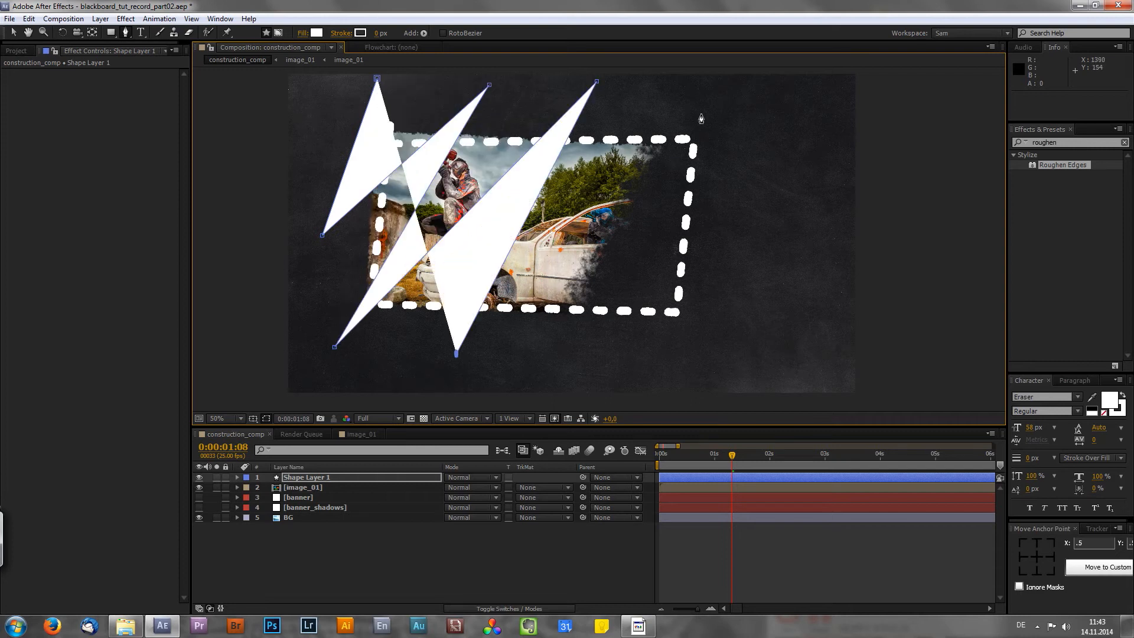
pyautogui.click(706, 98)
pyautogui.click(561, 372)
pyautogui.click(746, 218)
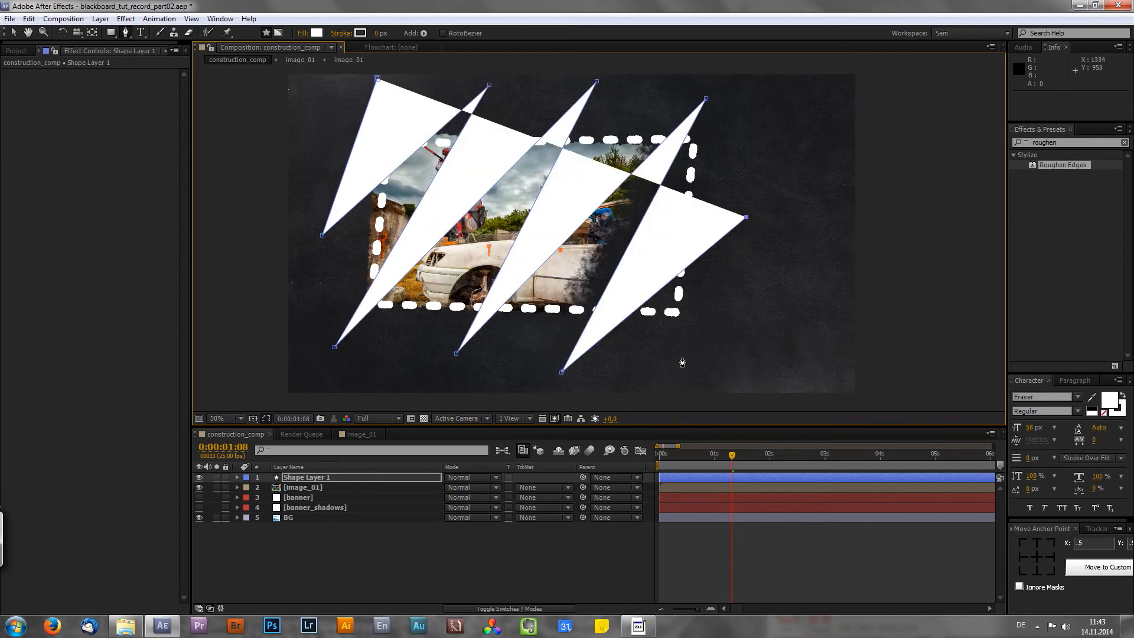
pyautogui.click(684, 357)
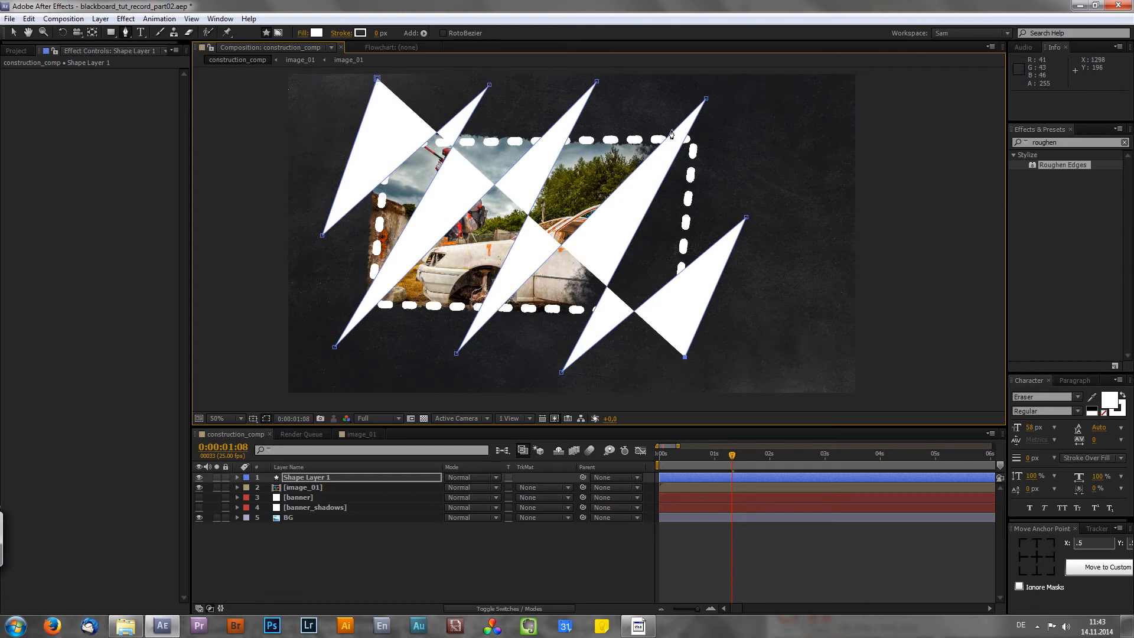
# - Hide the zigzag shape's fill and set its Stroke Width to 376
pyautogui.click(305, 479)
pyautogui.press('u')
pyautogui.press('u')
pyautogui.click(200, 547)
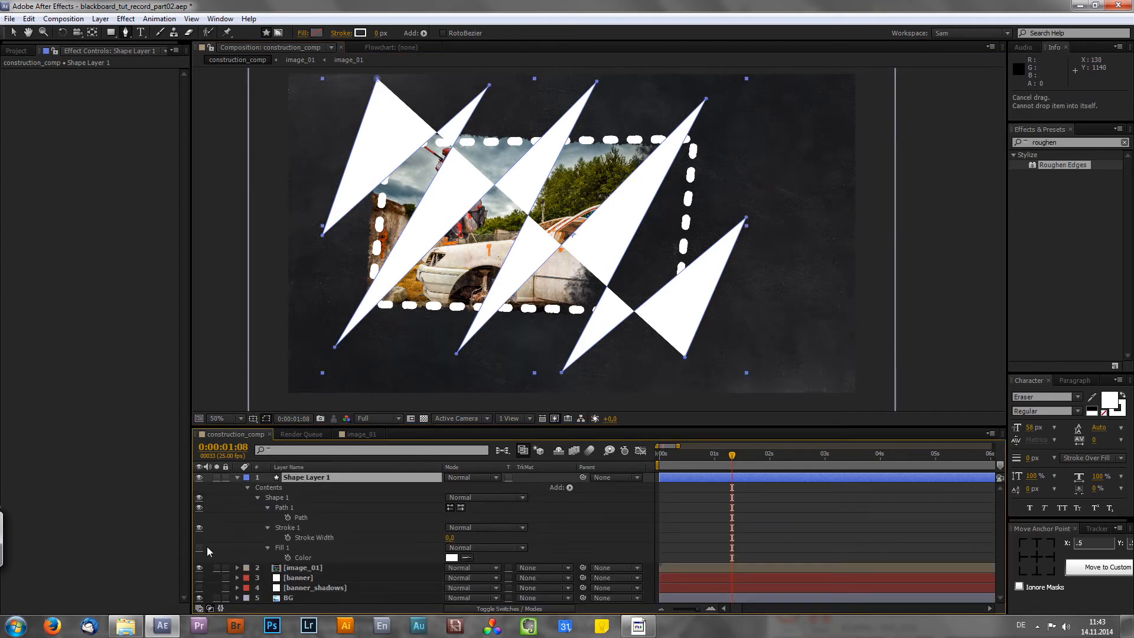
pyautogui.moveTo(451, 537)
pyautogui.mouseDown()
pyautogui.moveTo(549, 538)
pyautogui.moveTo(370, 575)
pyautogui.mouseUp()
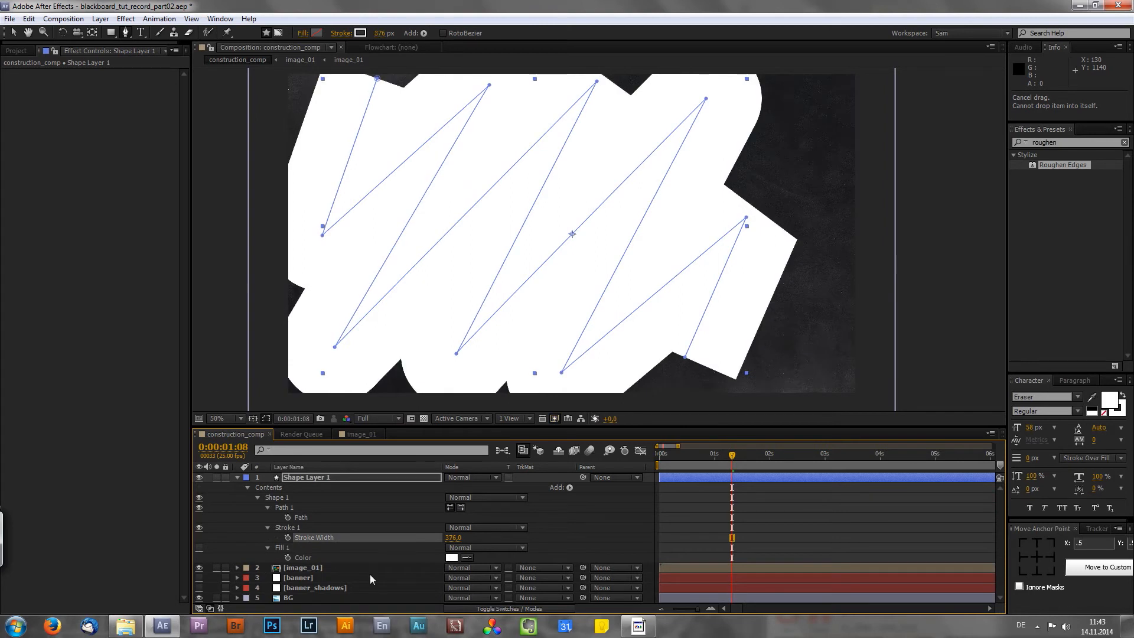
# - Set the zigzag stroke's Line Cap to Round Cap and Line Join to Round Join, and collapse the layer
pyautogui.click(268, 528)
pyautogui.click(466, 567)
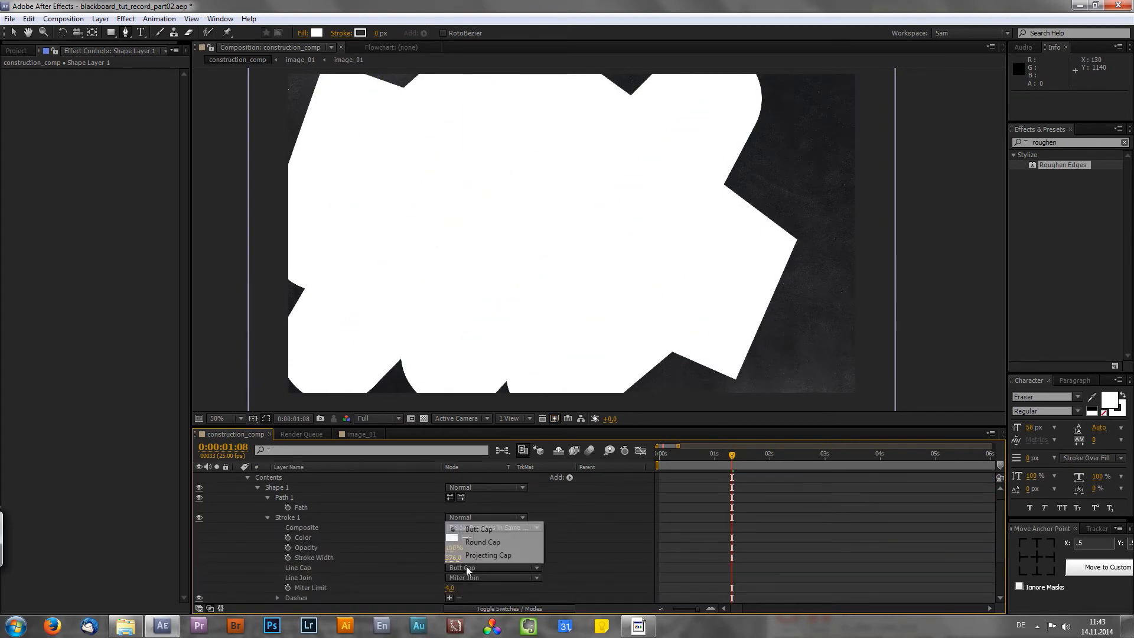
pyautogui.click(483, 541)
pyautogui.click(475, 578)
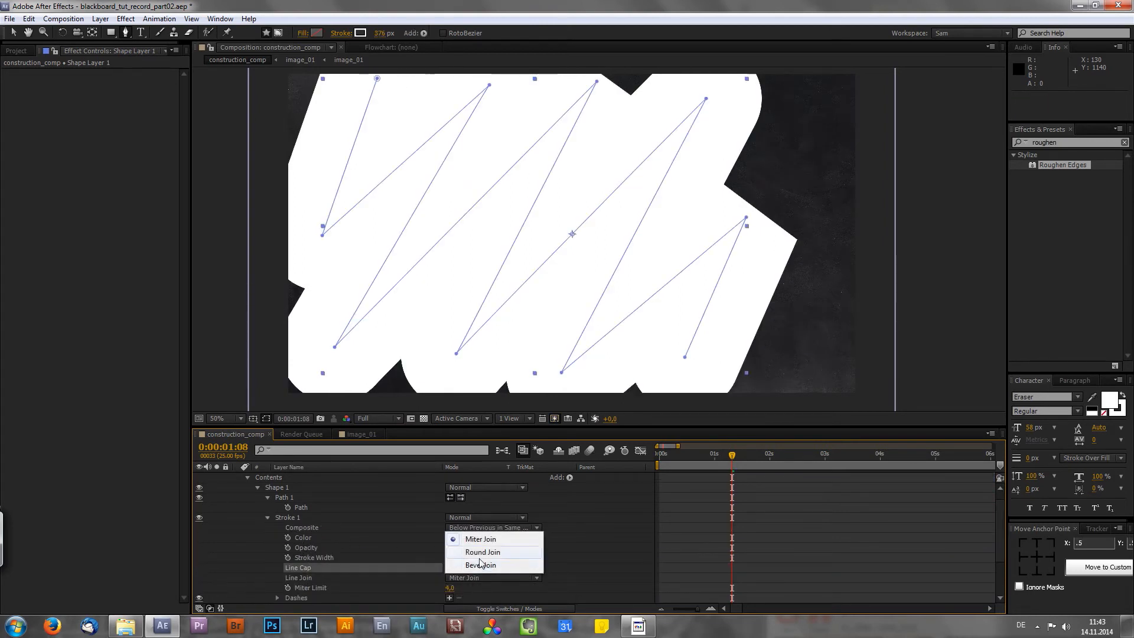
pyautogui.click(481, 553)
pyautogui.hotkey('ctrl', '`')
# - Apply Roughen Edges to the zigzag shape layer with Complexity 10, Border 62.40 and Edge Sharpness 0.12
pyautogui.moveTo(997, 201); pyautogui.dragTo(407, 479)
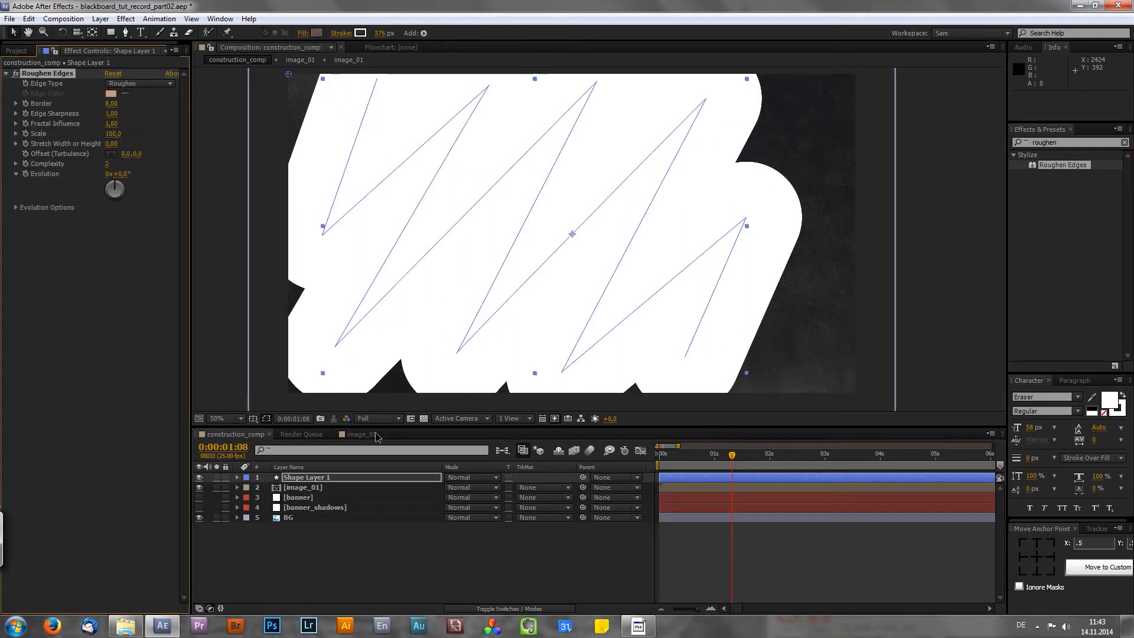
pyautogui.moveTo(107, 165); pyautogui.dragTo(137, 158)
pyautogui.moveTo(113, 103); pyautogui.dragTo(437, 99)
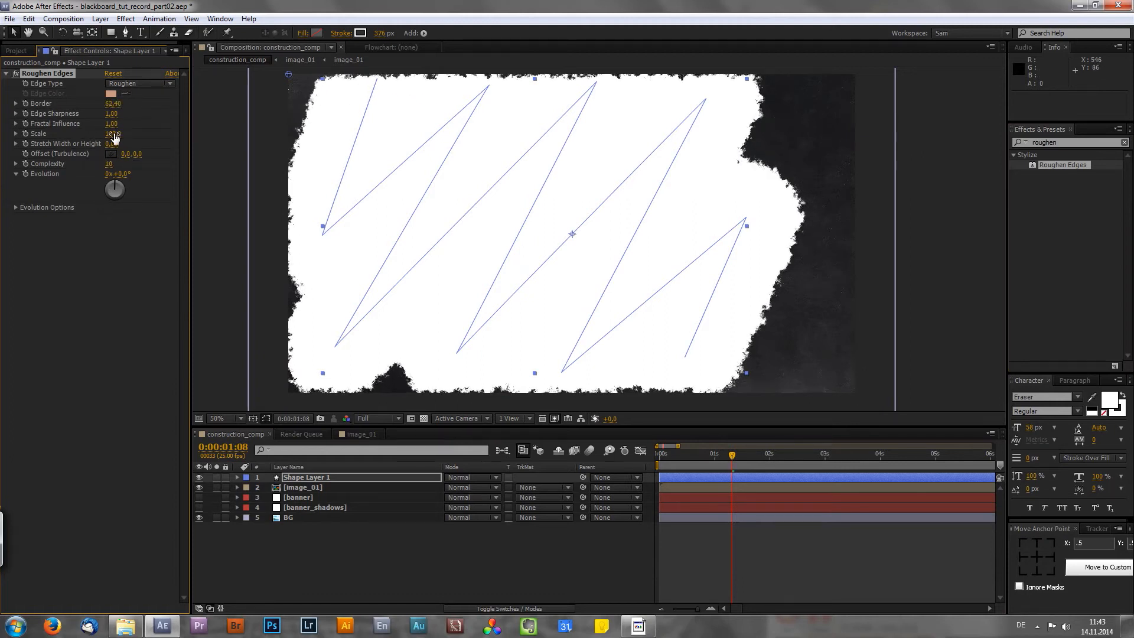
pyautogui.moveTo(110, 114); pyautogui.dragTo(57, 114)
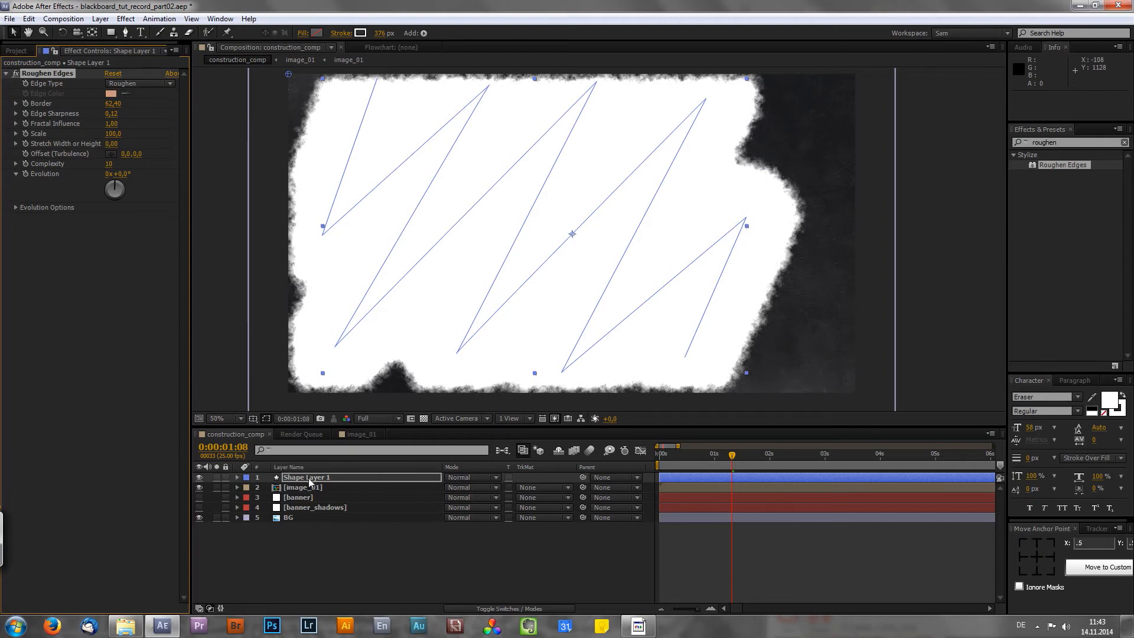
# - Reveal the zigzag shape layer's modified properties and return to the start of the composition
pyautogui.click(313, 478)
pyautogui.press('u')
pyautogui.press('u')
pyautogui.click(690, 455)
pyautogui.moveTo(691, 458); pyautogui.dragTo(599, 457)
pyautogui.click(570, 488)
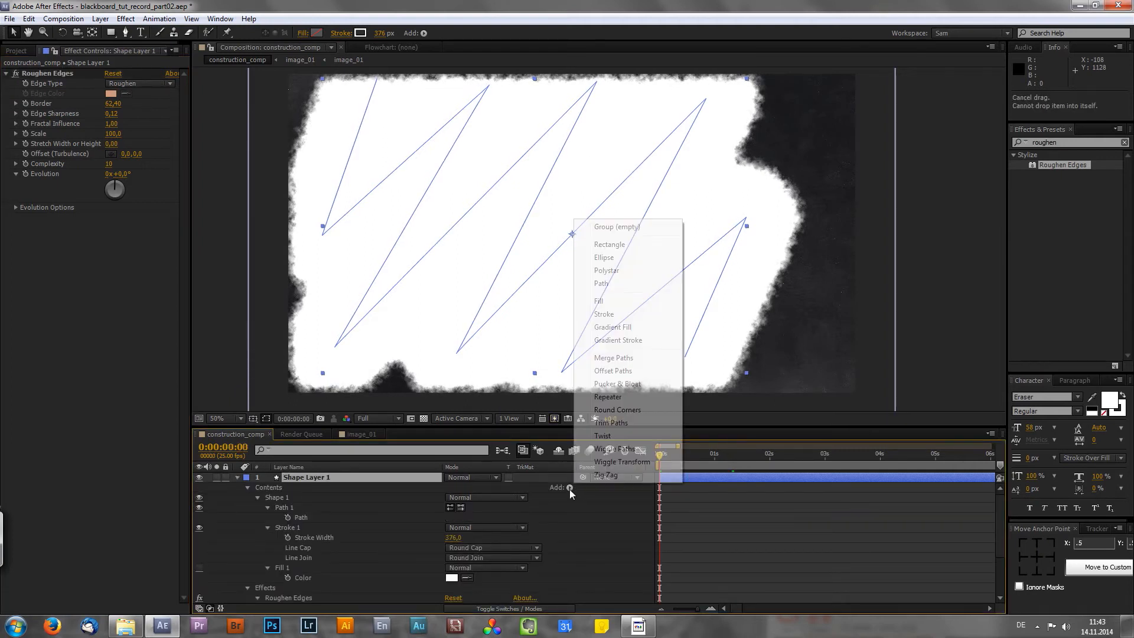
pyautogui.click(618, 435)
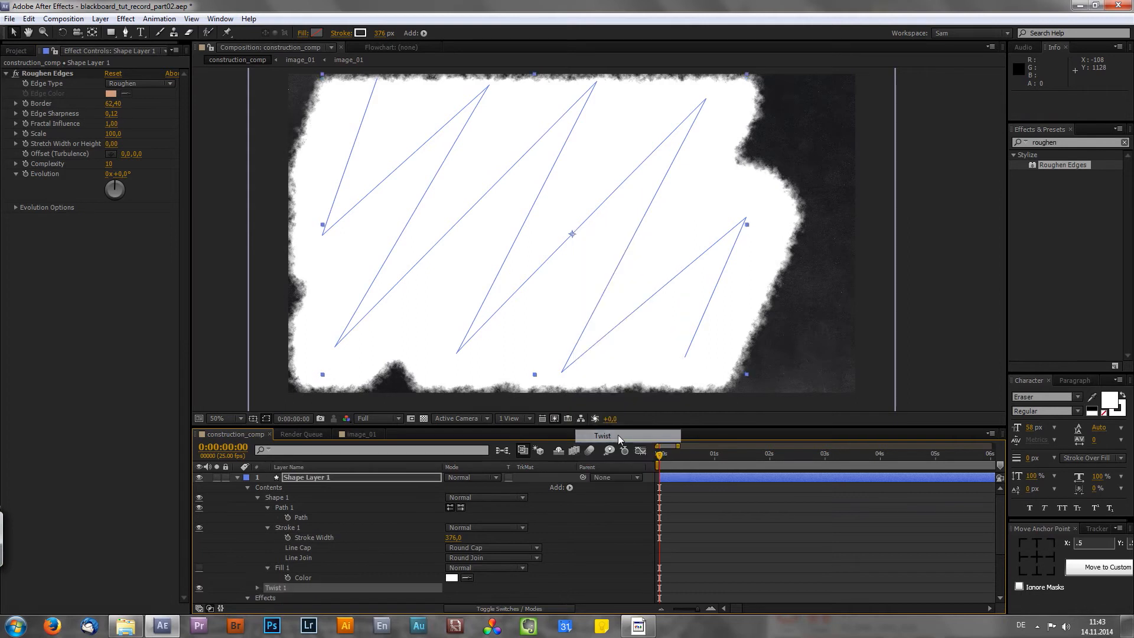
pyautogui.hotkey('ctrl', 'z')
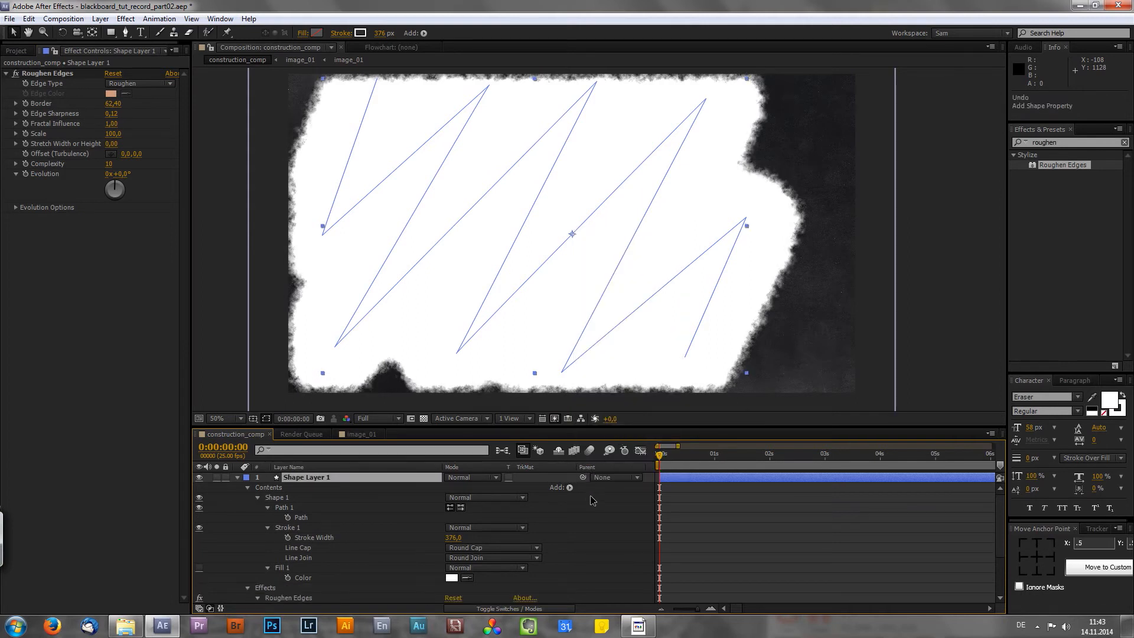
# - Add Trim Paths to the zigzag shape layer and keyframe its End at 0% at 4 seconds
pyautogui.click(569, 487)
pyautogui.click(610, 423)
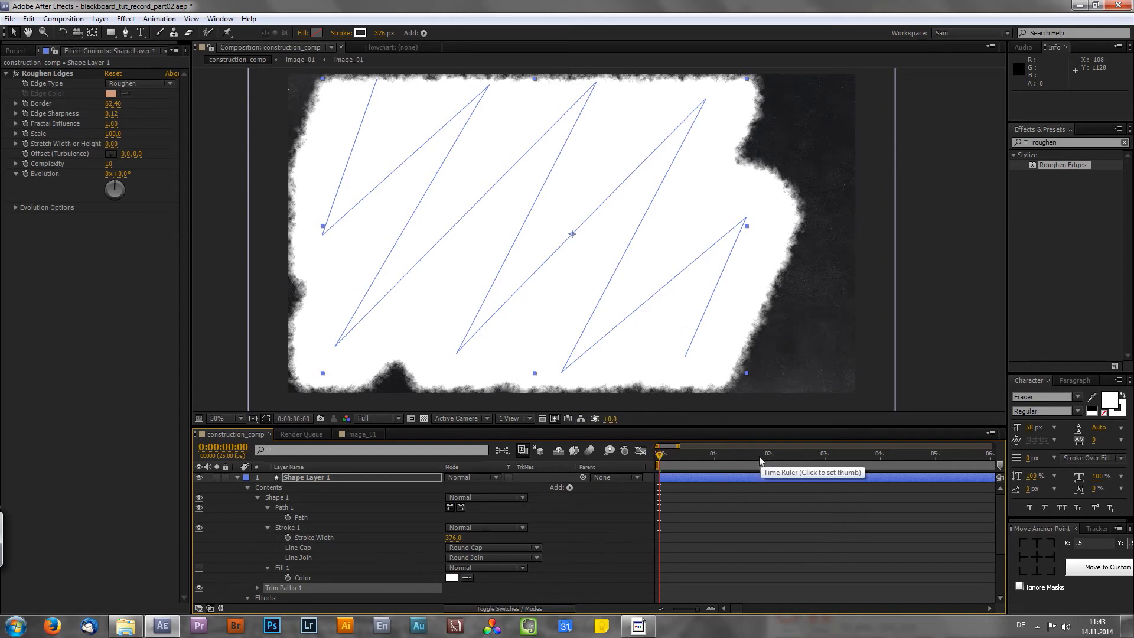
pyautogui.moveTo(716, 462); pyautogui.dragTo(881, 457)
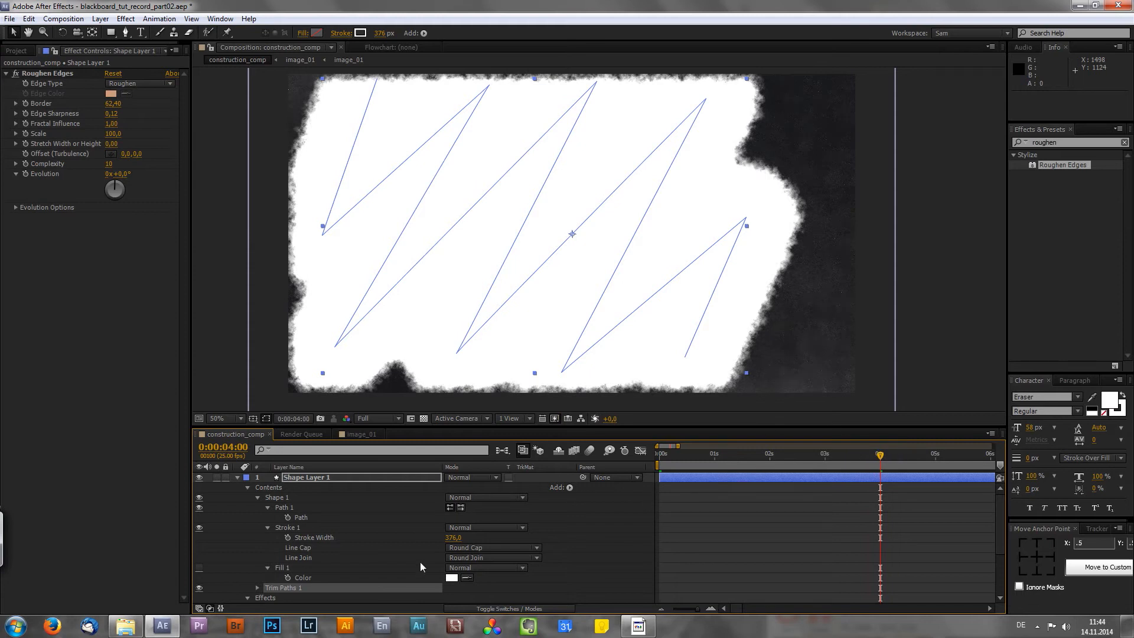
pyautogui.click(259, 587)
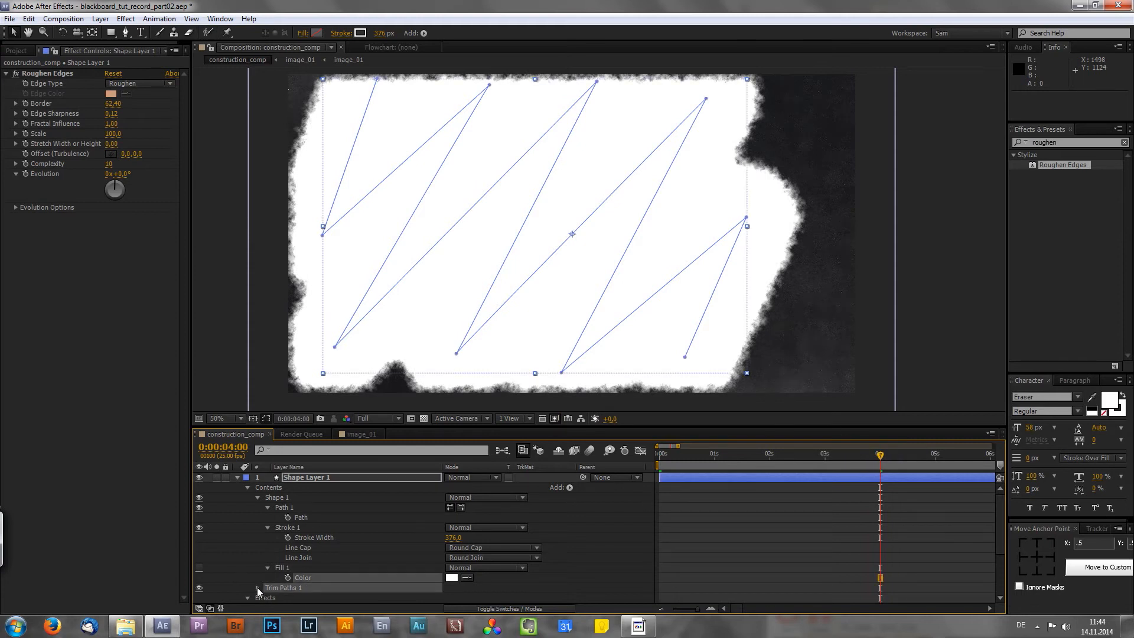
pyautogui.scroll(-1, 257, 588)
pyautogui.click(278, 579)
pyautogui.moveTo(457, 581); pyautogui.dragTo(316, 560)
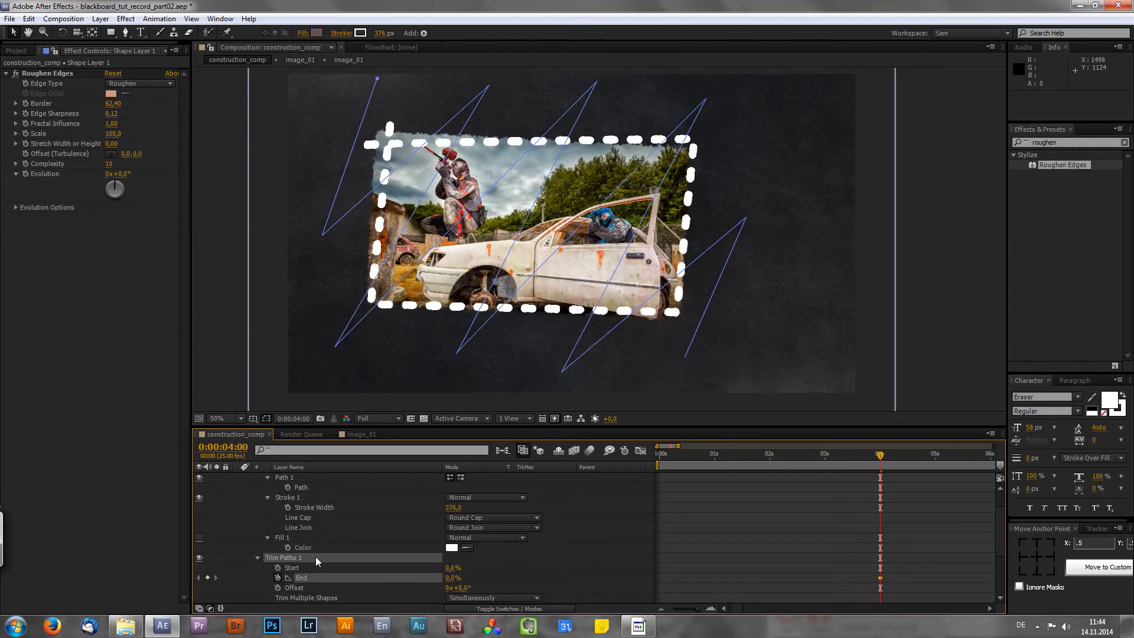
# - Keyframe the Trim Paths End at 100% at 6 seconds
pyautogui.press('End')
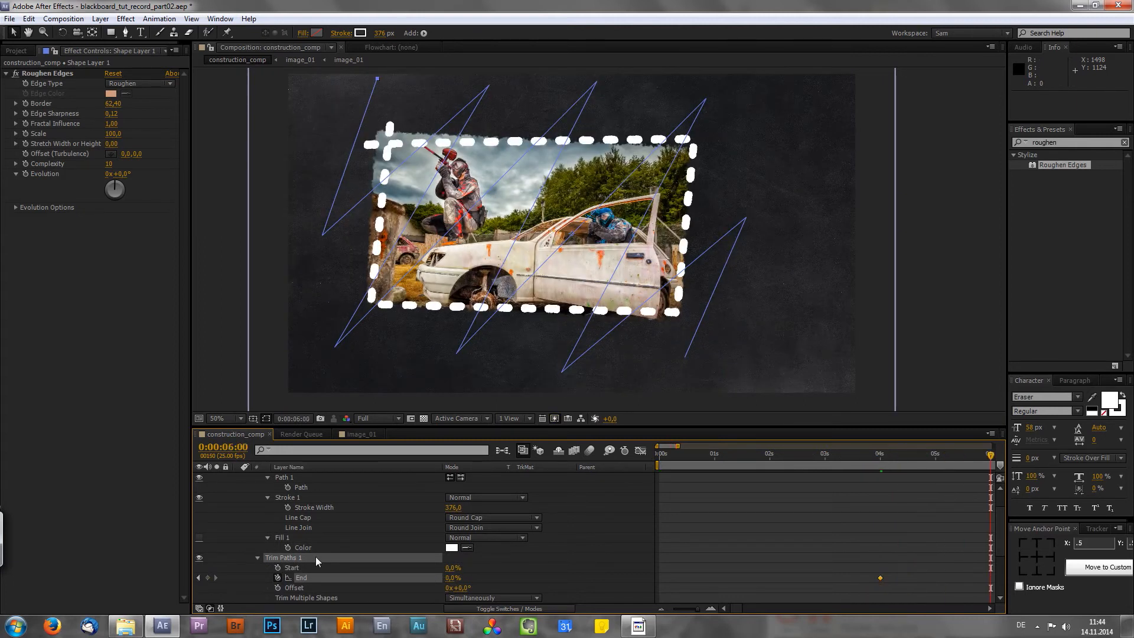
pyautogui.click(447, 576)
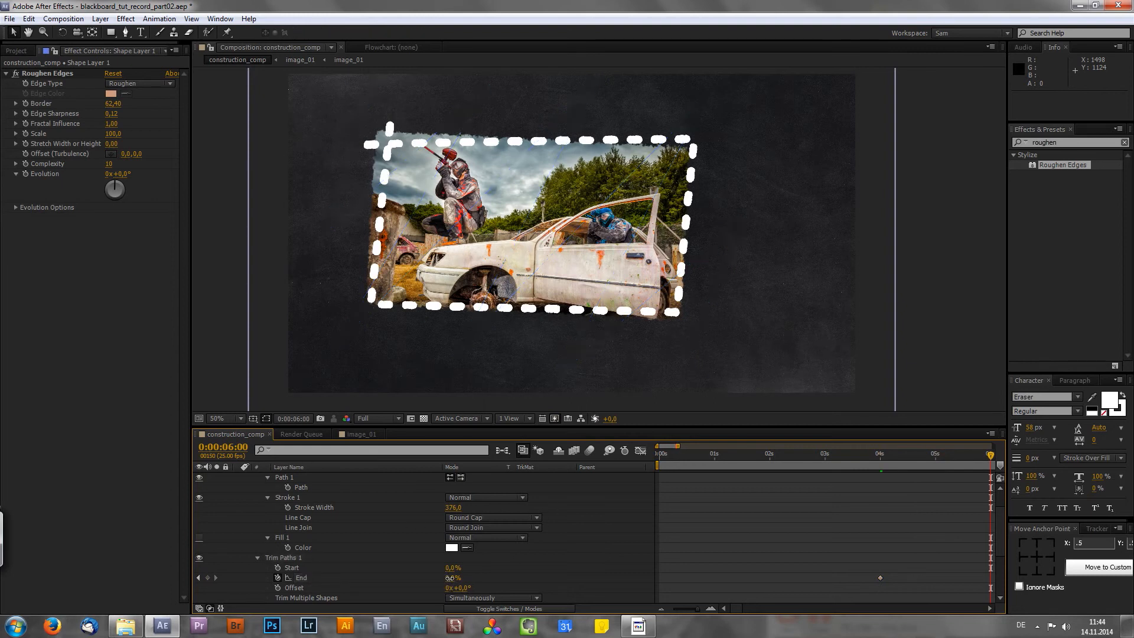
pyautogui.write('100')
pyautogui.press('Return')
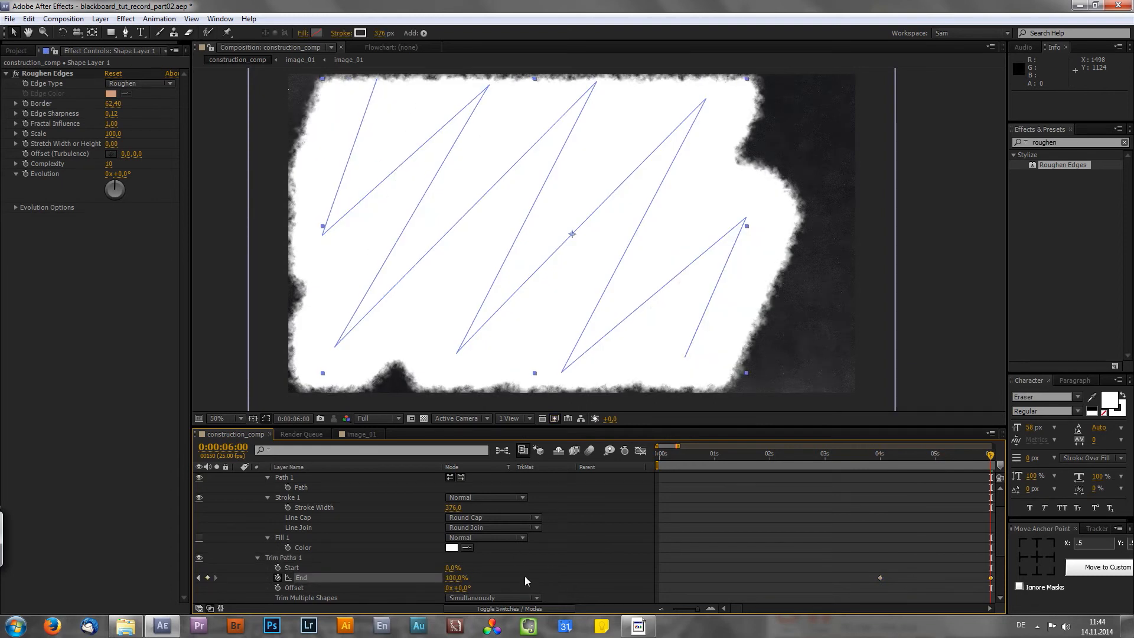
# - Collapse the zigzag shape layer, rename it as matte and move the current time to 4 seconds
pyautogui.press('u')
pyautogui.click(317, 477)
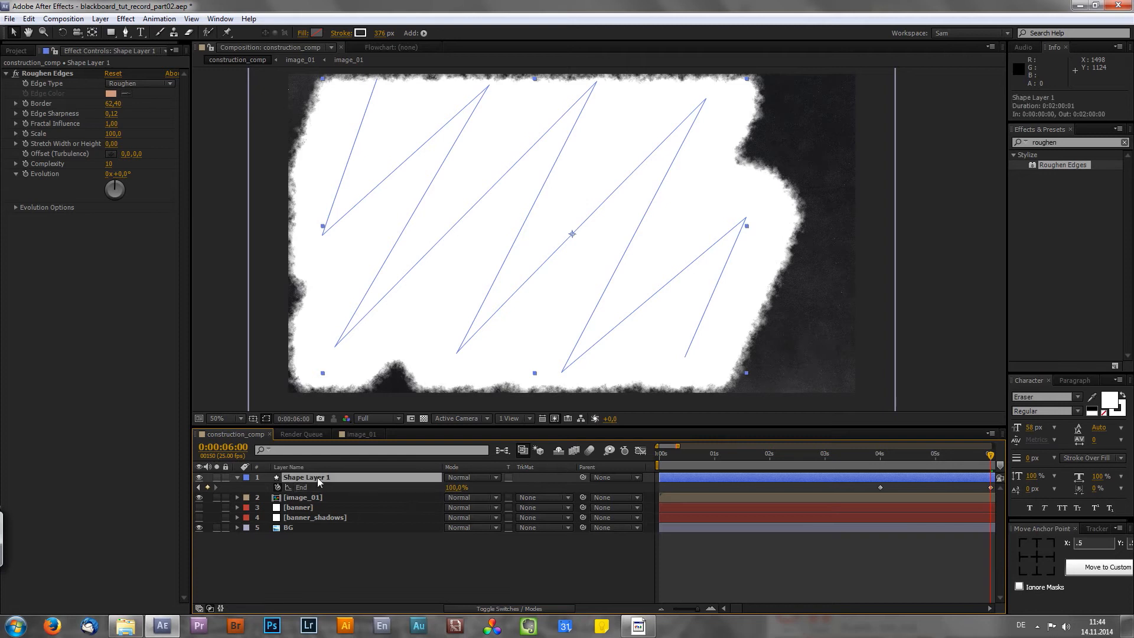
pyautogui.press('u')
pyautogui.press('Return')
pyautogui.write('matte')
pyautogui.press('Return')
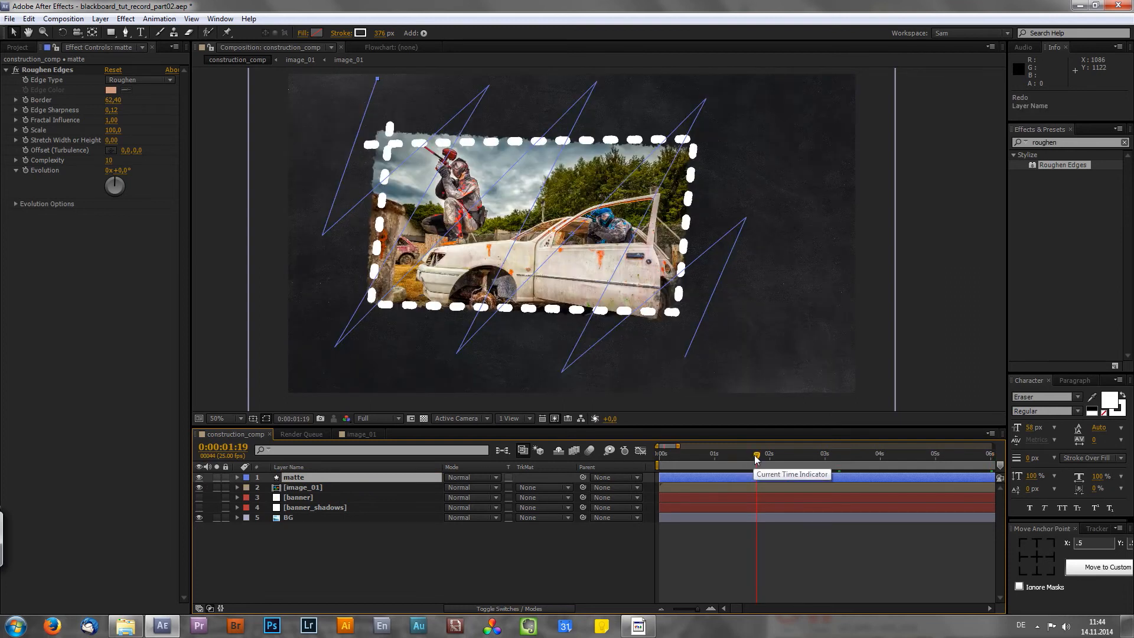
pyautogui.moveTo(756, 455); pyautogui.dragTo(881, 452)
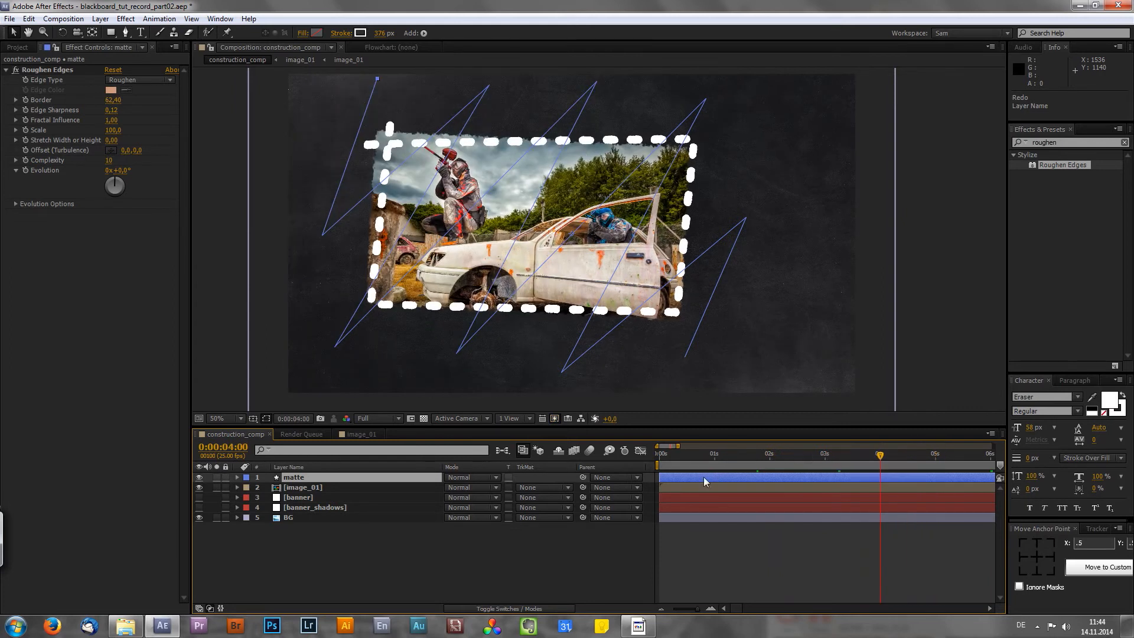
# - Trim the start of the matte layer to the 4-second mark
pyautogui.moveTo(658, 481); pyautogui.dragTo(881, 482)
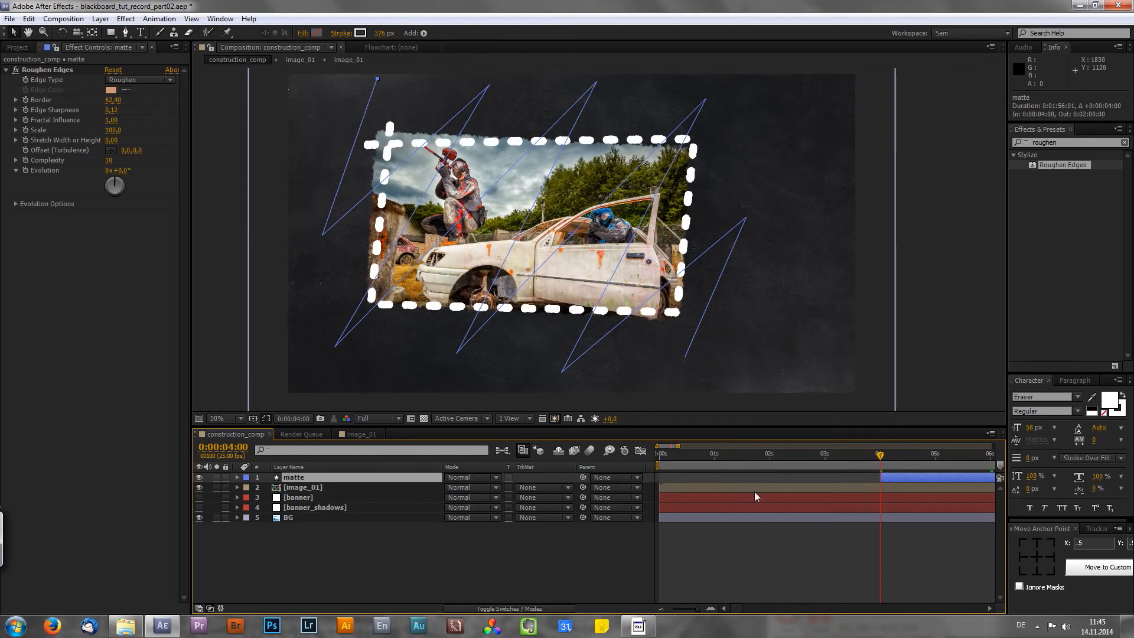
pyautogui.click(369, 583)
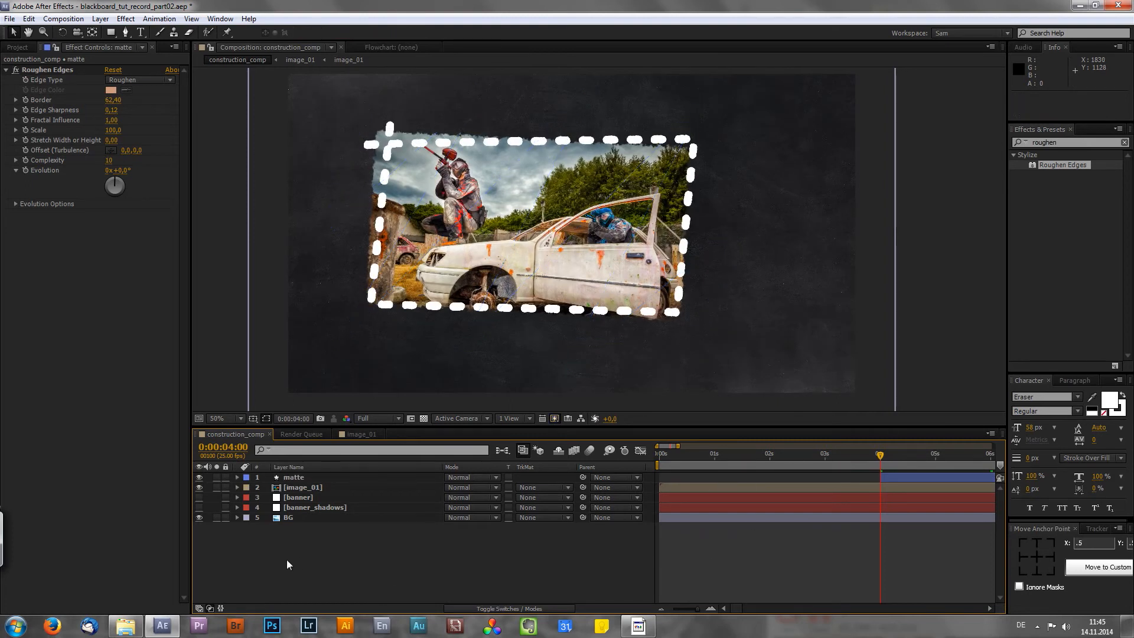
# - Duplicate the image_01 layer, hide the upper copy and trim the lower copy's start to 4 seconds
pyautogui.click(299, 489)
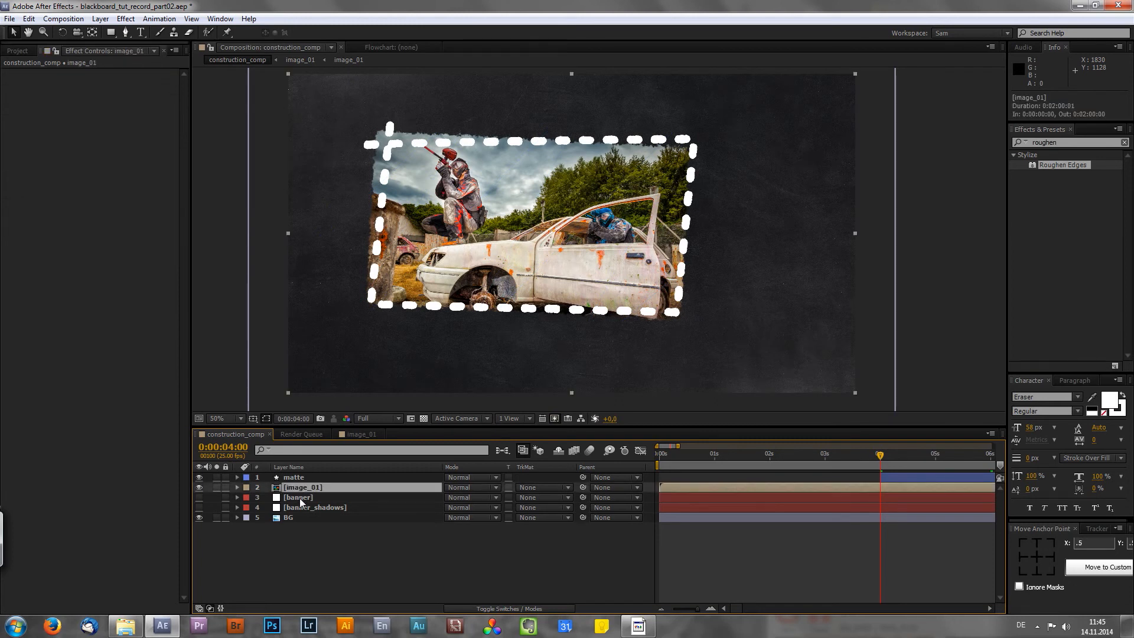
pyautogui.click(29, 19)
pyautogui.click(59, 146)
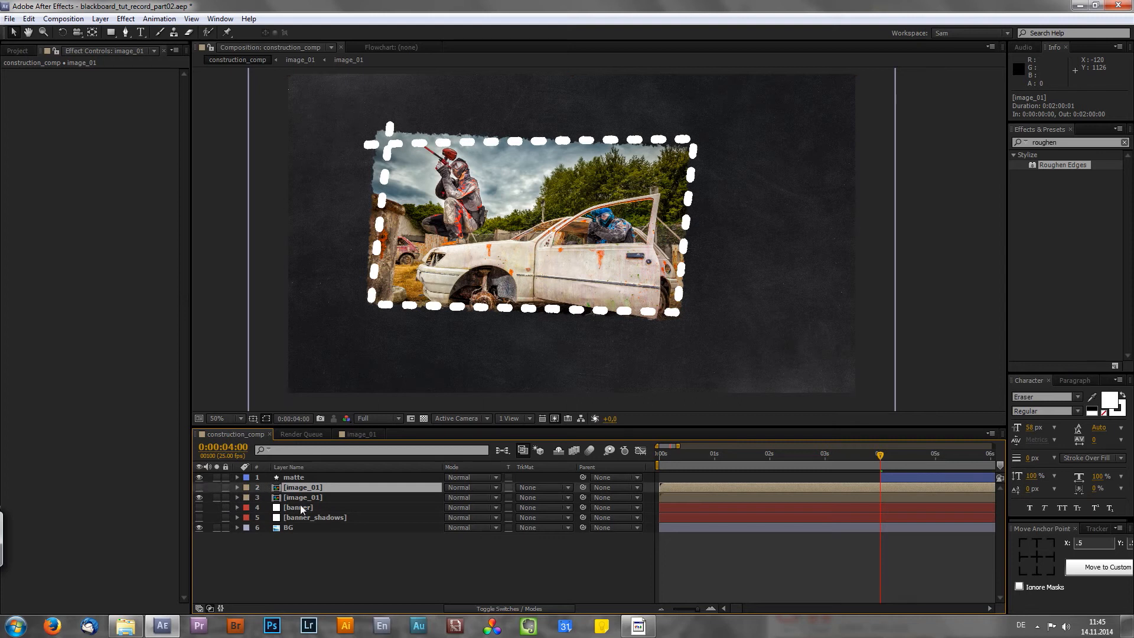
pyautogui.click(302, 498)
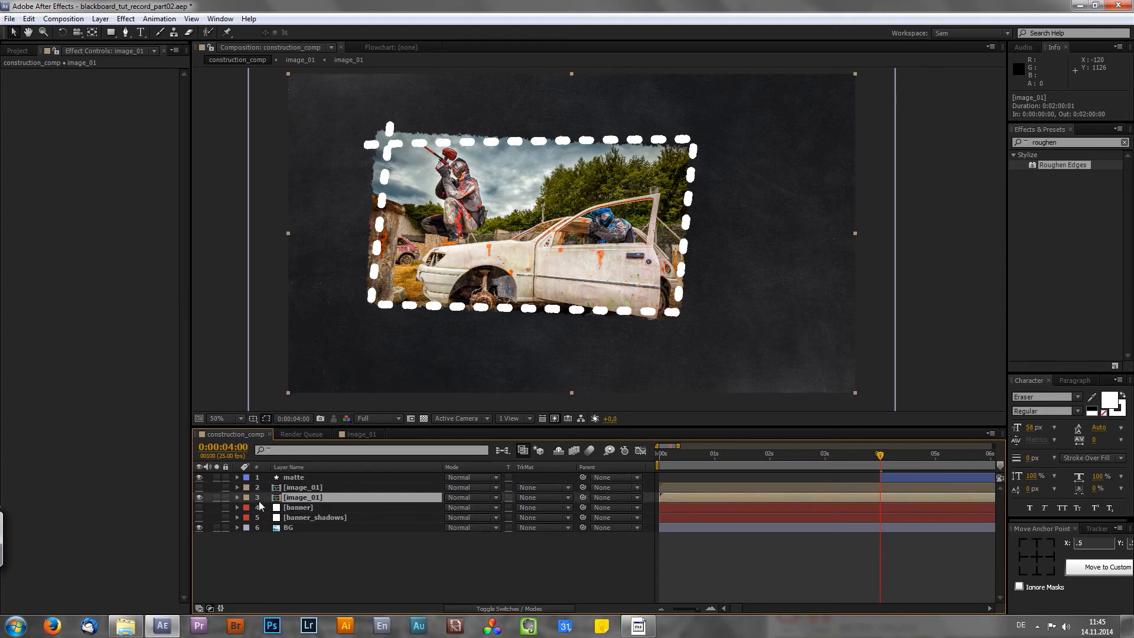
pyautogui.moveTo(660, 497); pyautogui.dragTo(880, 496)
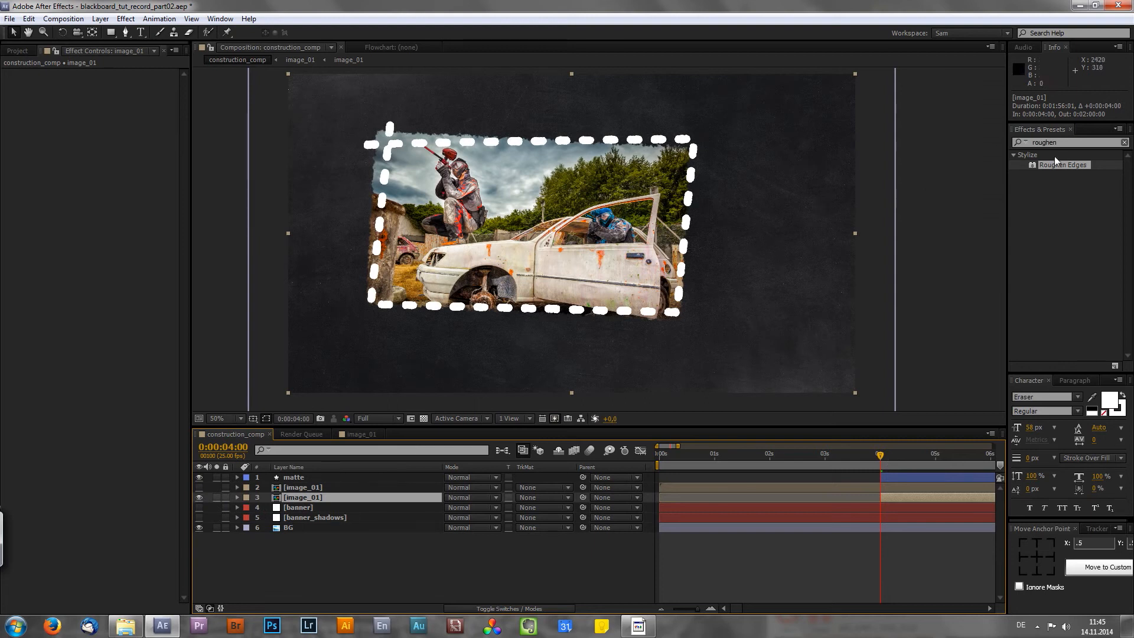
# - Apply Directional Blur to the lower image_01 layer and duplicate the effect
pyautogui.doubleClick(1066, 143)
pyautogui.write('direc')
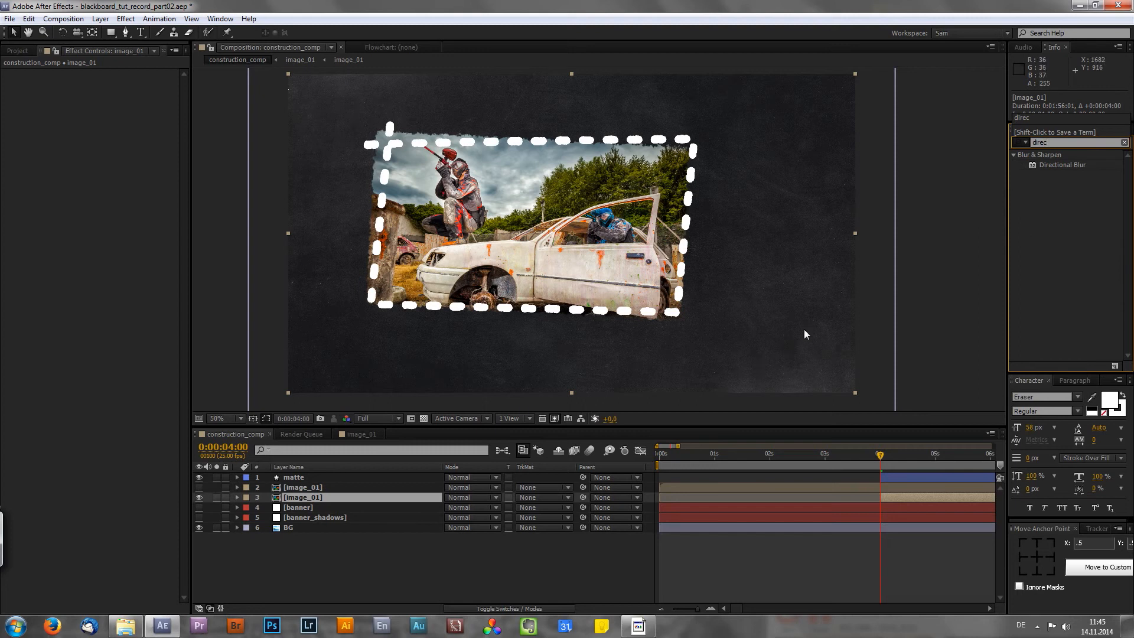
pyautogui.moveTo(1058, 167); pyautogui.dragTo(345, 498)
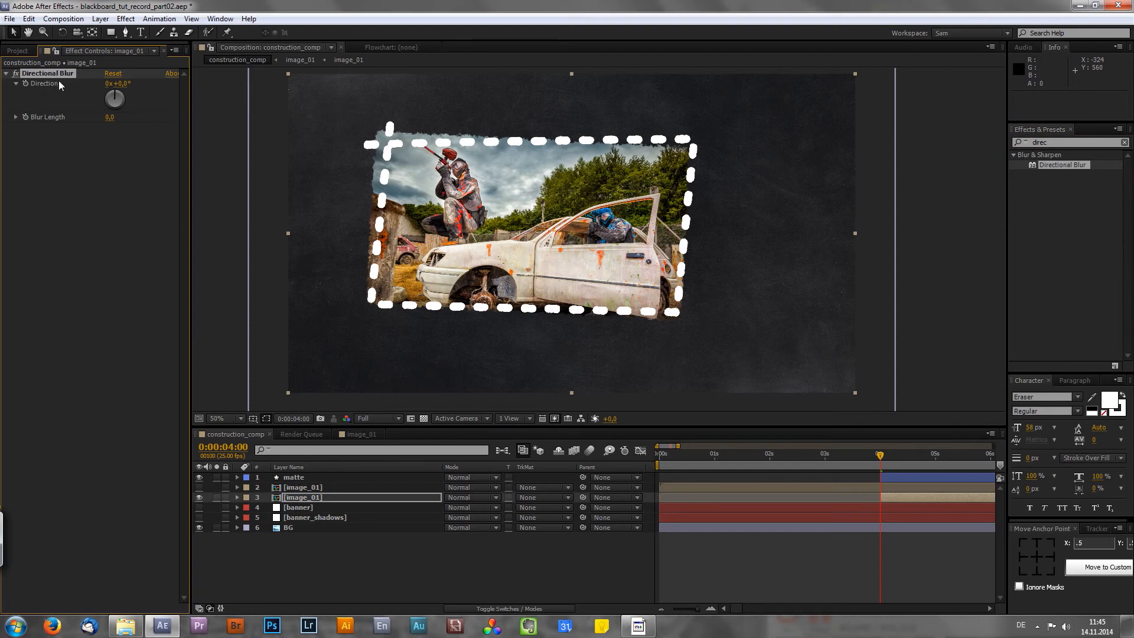
pyautogui.hotkey('ctrl', 'd')
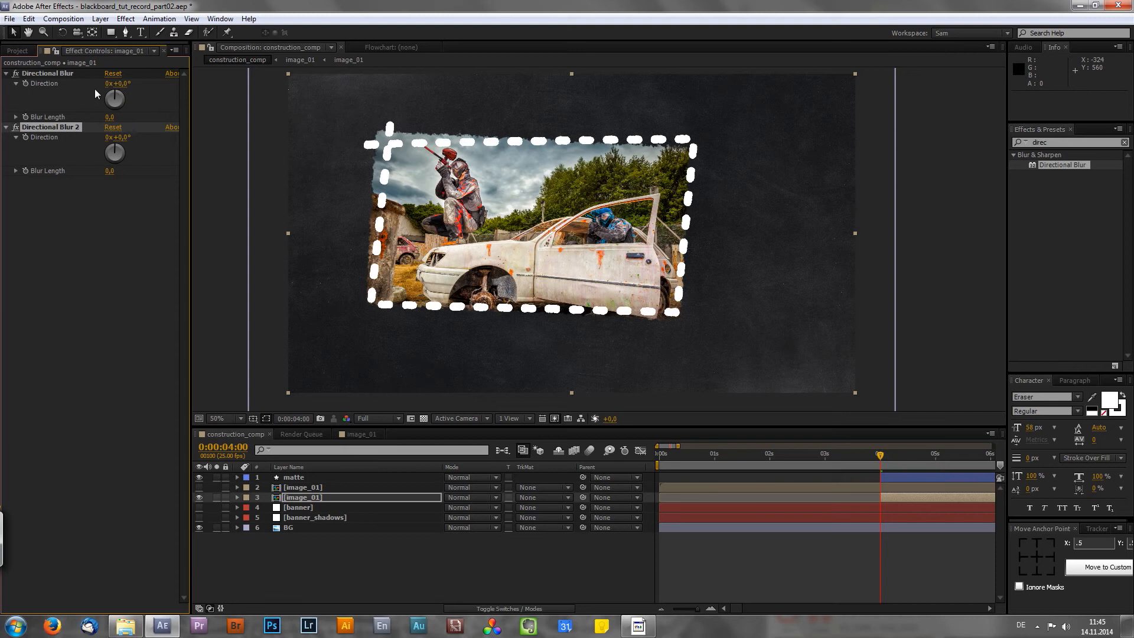
# - Set the first Directional Blur to a direction of 40° and a blur length of 350
pyautogui.click(125, 87)
pyautogui.write('40')
pyautogui.press('Return')
pyautogui.click(110, 117)
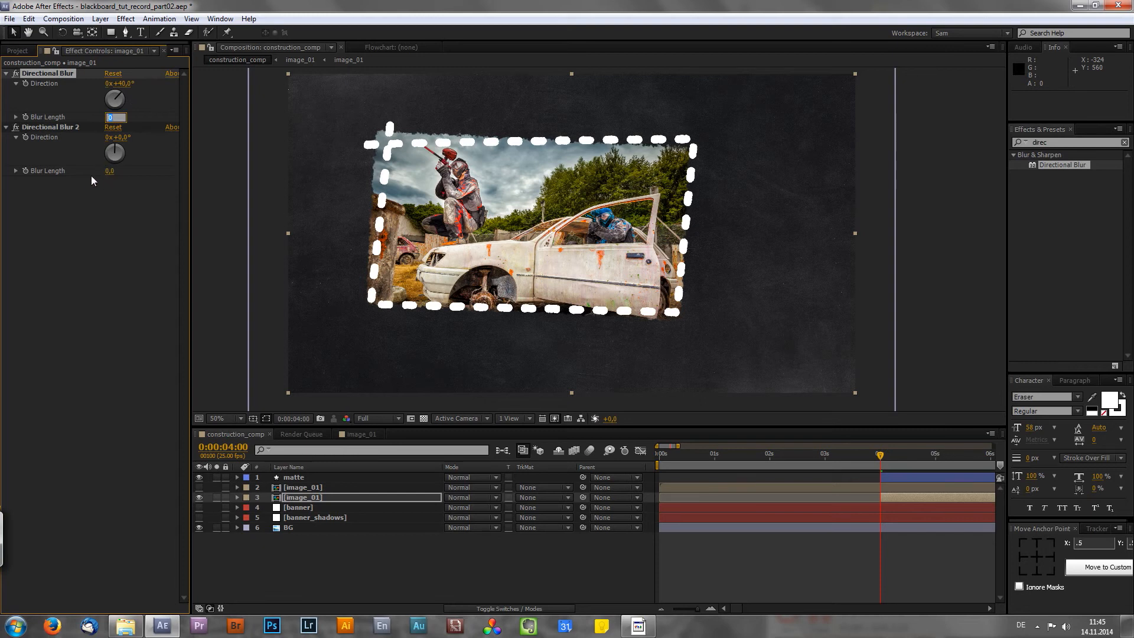
pyautogui.write('300')
pyautogui.press('Return')
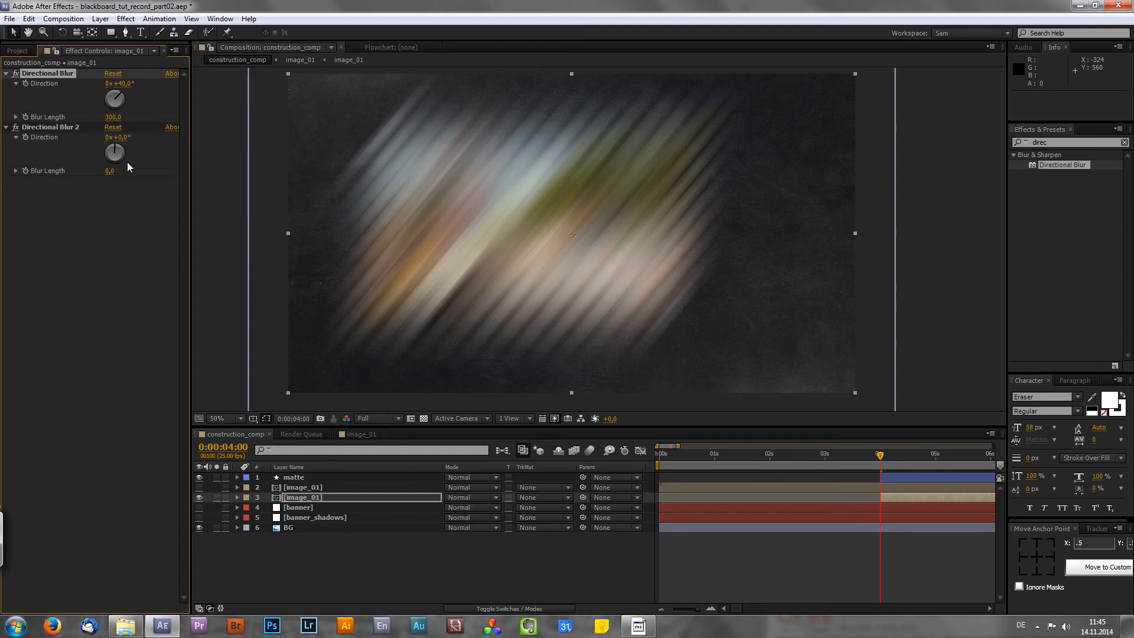
pyautogui.click(114, 118)
pyautogui.write('350')
pyautogui.press('Return')
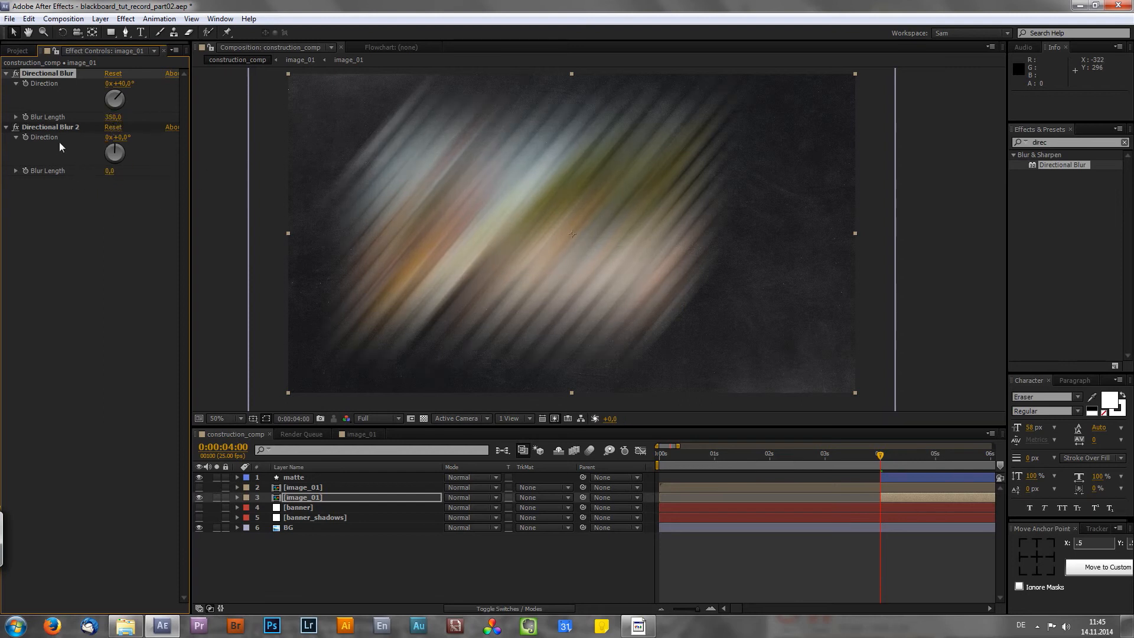
# - Set the second Directional Blur to a direction of -40° and a blur length of 100
pyautogui.click(126, 137)
pyautogui.write('-40')
pyautogui.press('Return')
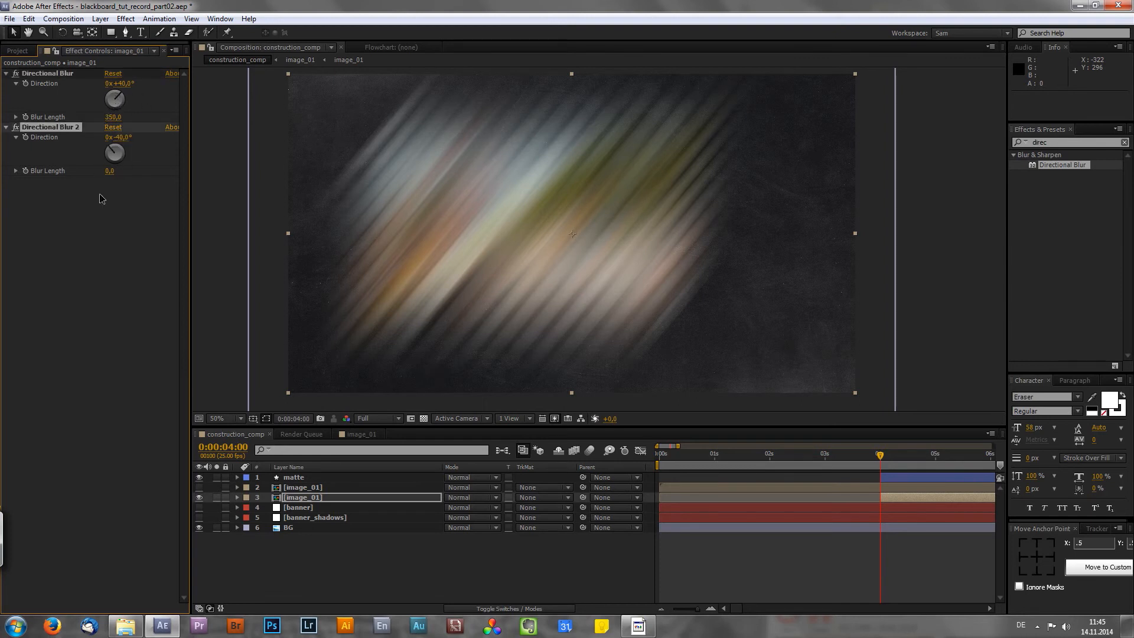
pyautogui.click(110, 171)
pyautogui.write('100')
pyautogui.press('Return')
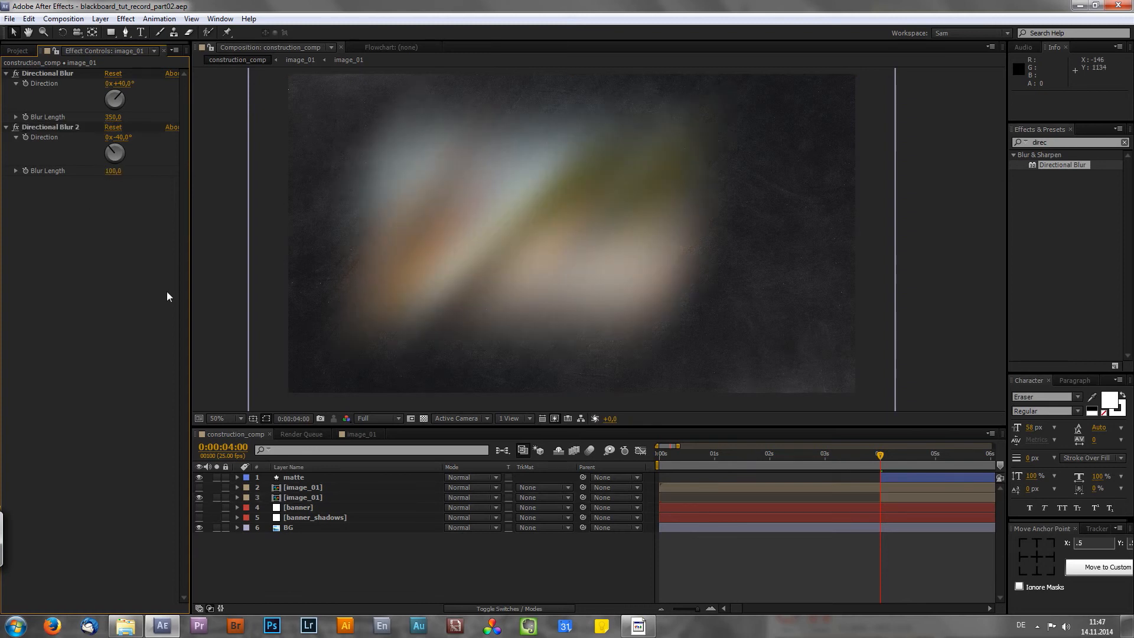
# - Reduce the opacity of the blurred image_01 layer to 50%
pyautogui.click(309, 499)
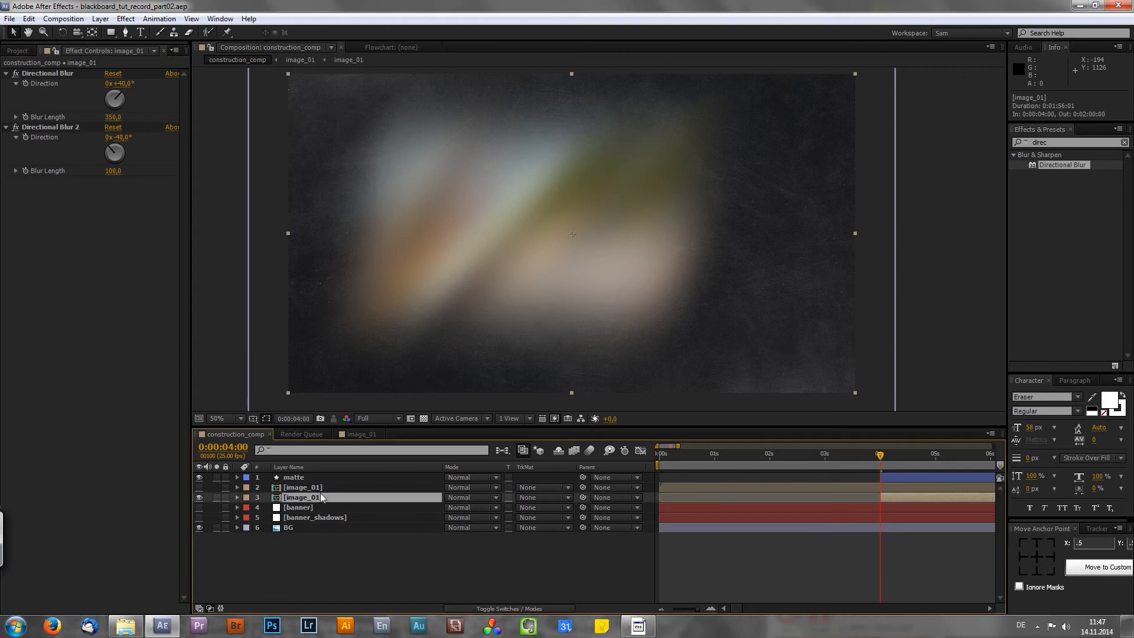
pyautogui.press('t')
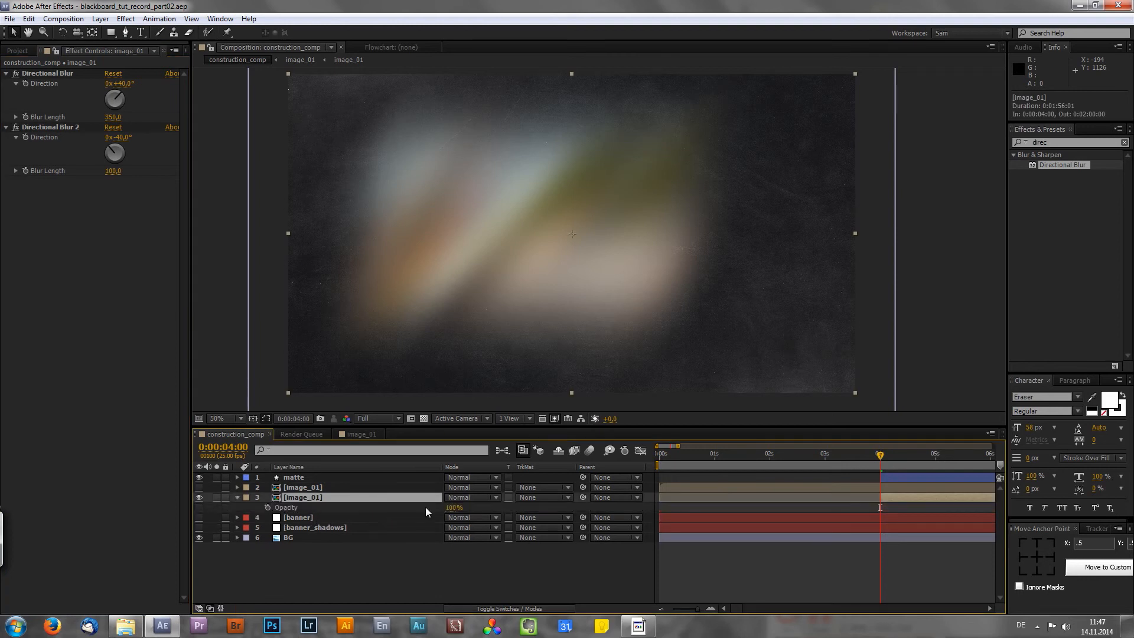
pyautogui.click(454, 508)
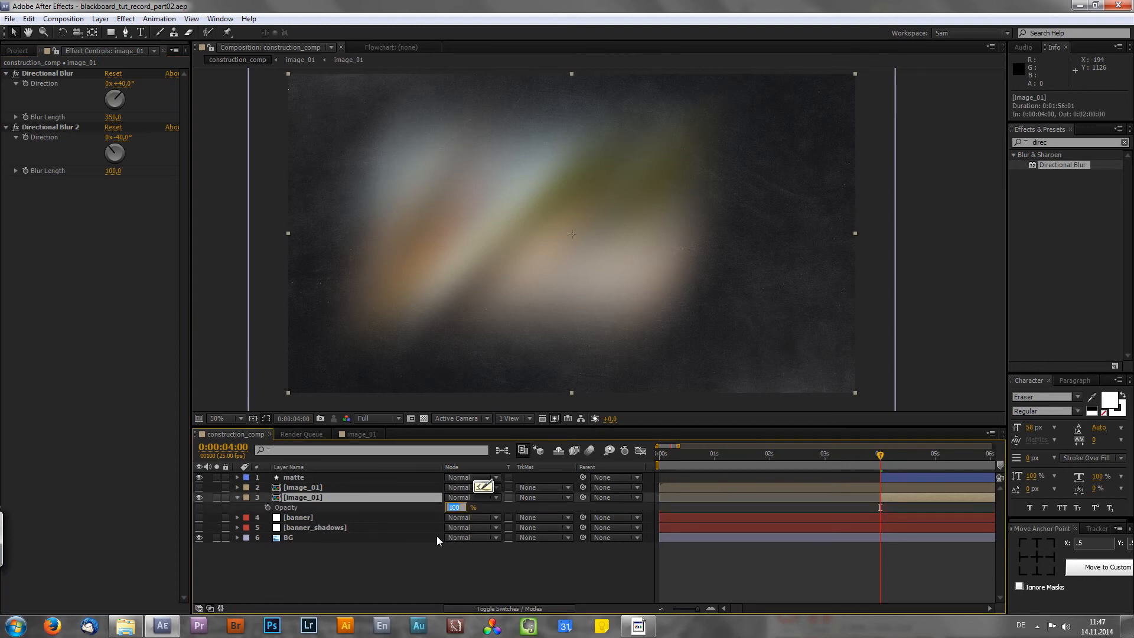
pyautogui.write('50')
pyautogui.press('Return')
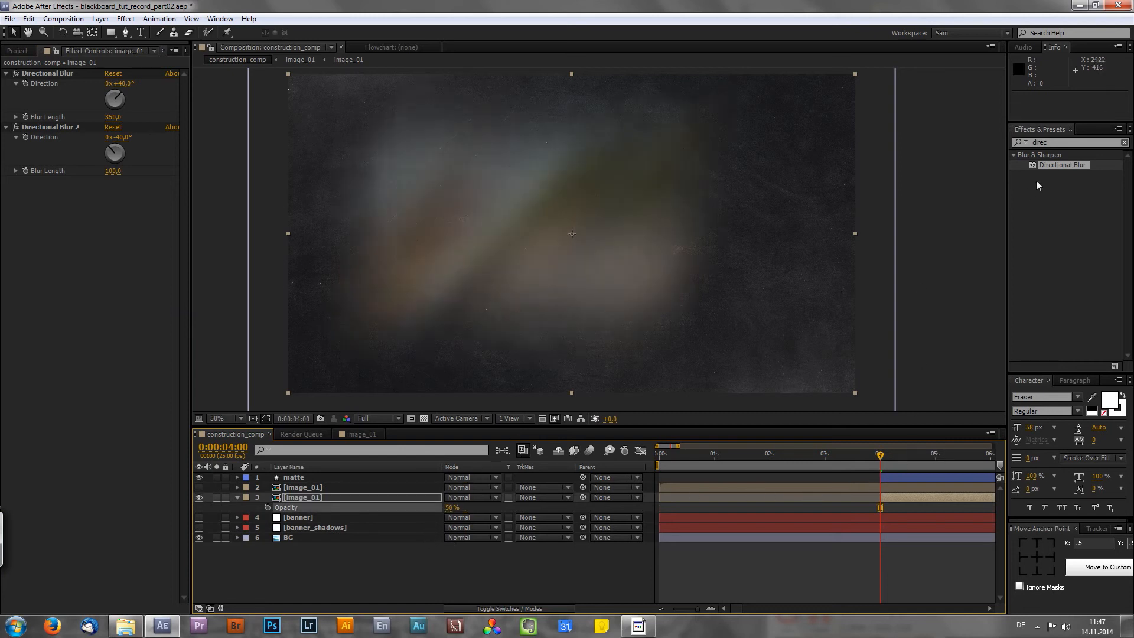
# - Add a Hue/Saturation effect after the blurs on the lower image_01 layer and lower Master Saturation to about -49
pyautogui.doubleClick(1061, 141)
pyautogui.write('satura')
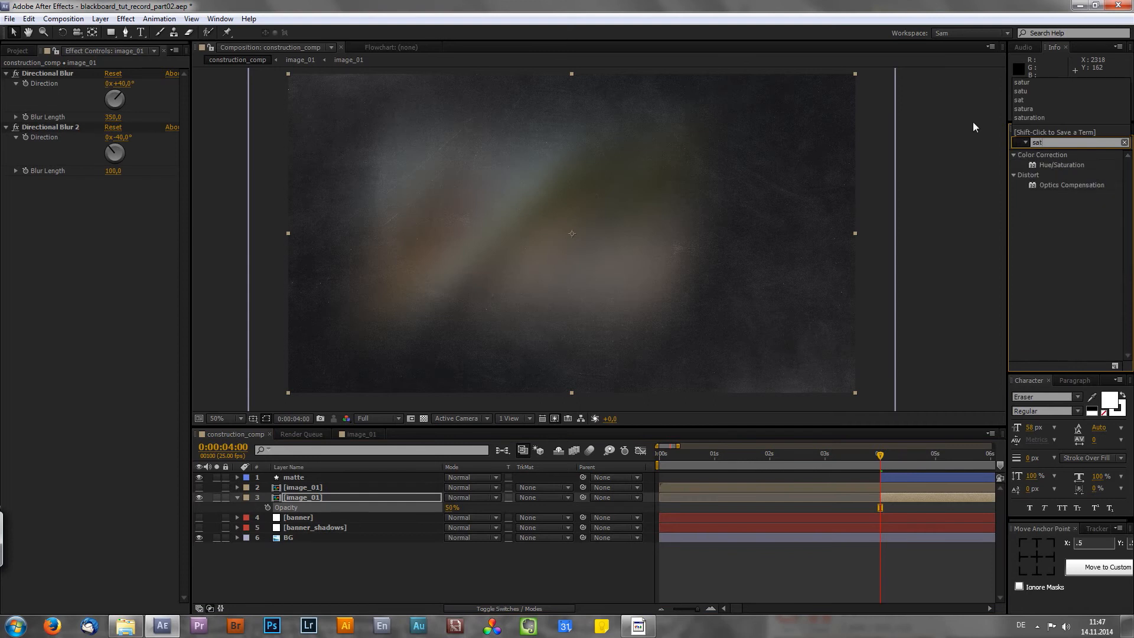
pyautogui.moveTo(1043, 167); pyautogui.dragTo(147, 194)
pyautogui.moveTo(98, 290); pyautogui.dragTo(77, 291)
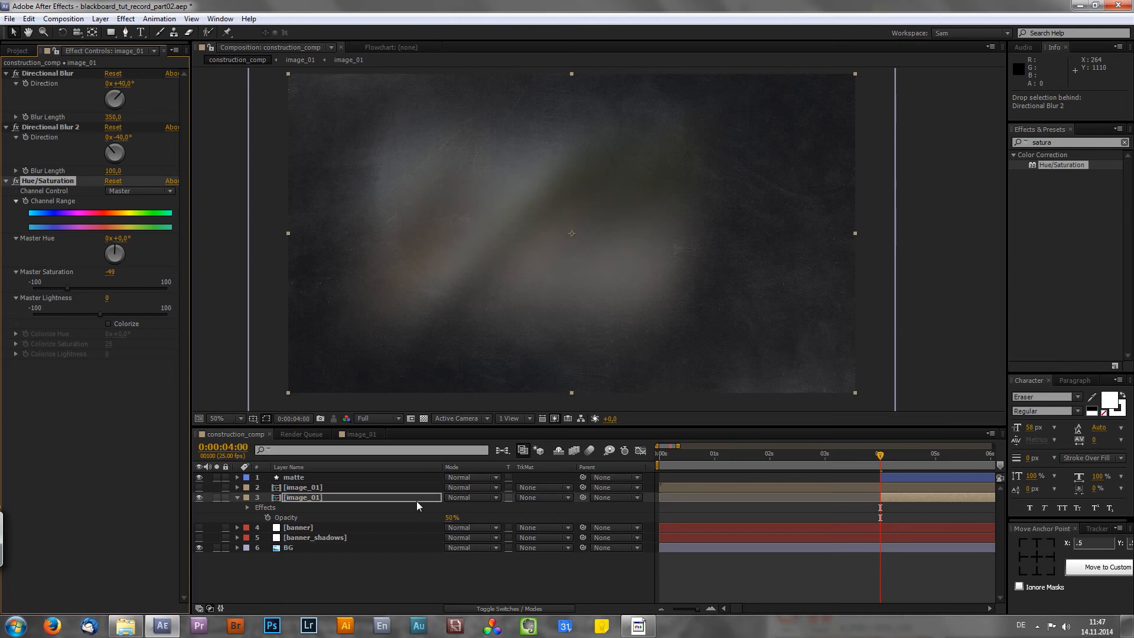
# - Collapse the blurred image layer, duplicate the matte layer and place the copy directly above the blurred image
pyautogui.click(372, 504)
pyautogui.press('u')
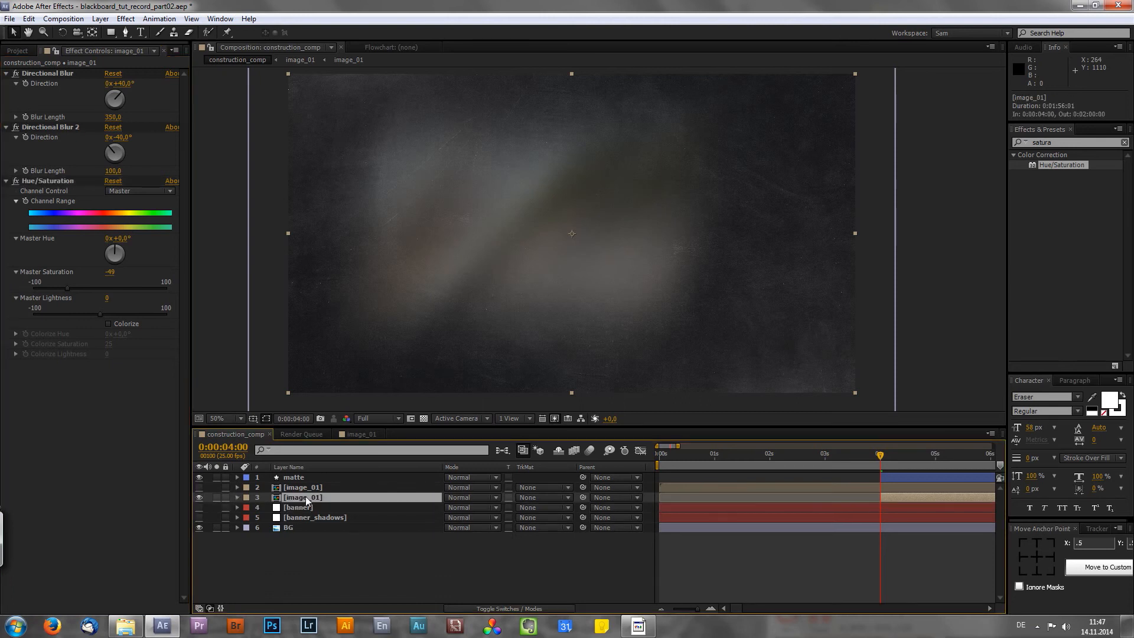
pyautogui.click(297, 479)
pyautogui.hotkey('ctrl', 'd')
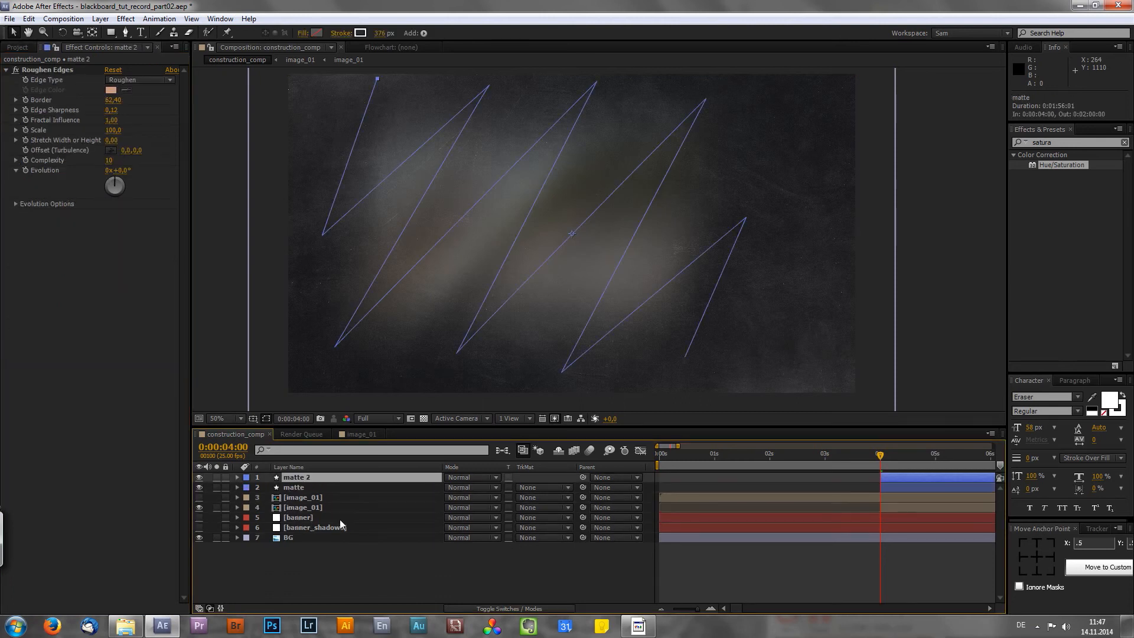
pyautogui.moveTo(314, 478); pyautogui.dragTo(320, 510)
# - Rename the blurred image layer as image_01_blur
pyautogui.click(319, 508)
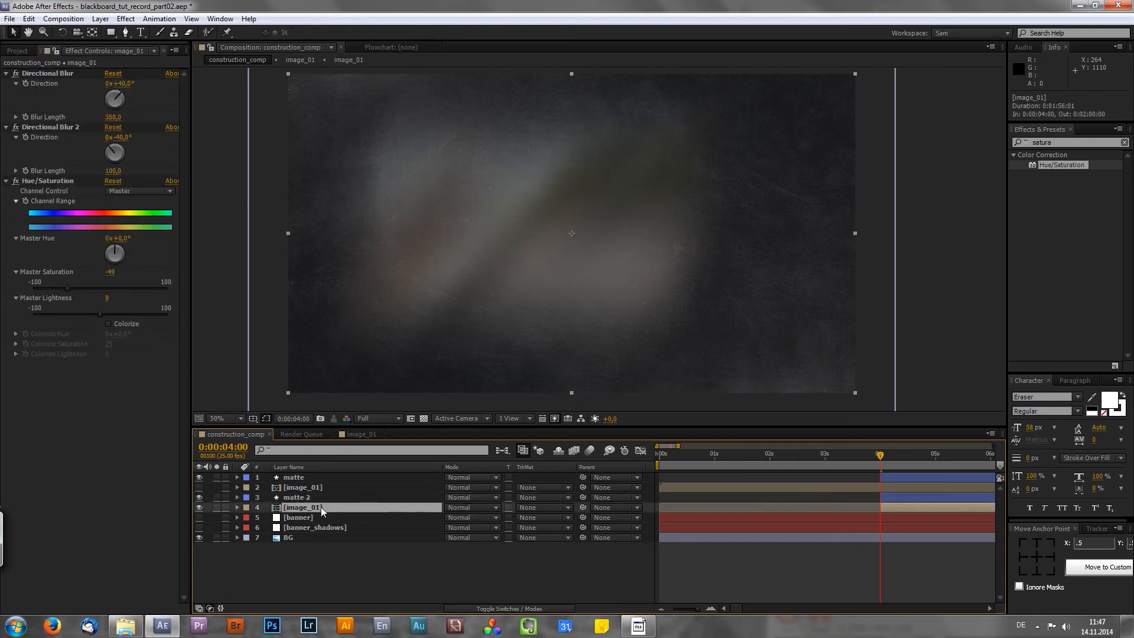
pyautogui.press('Return')
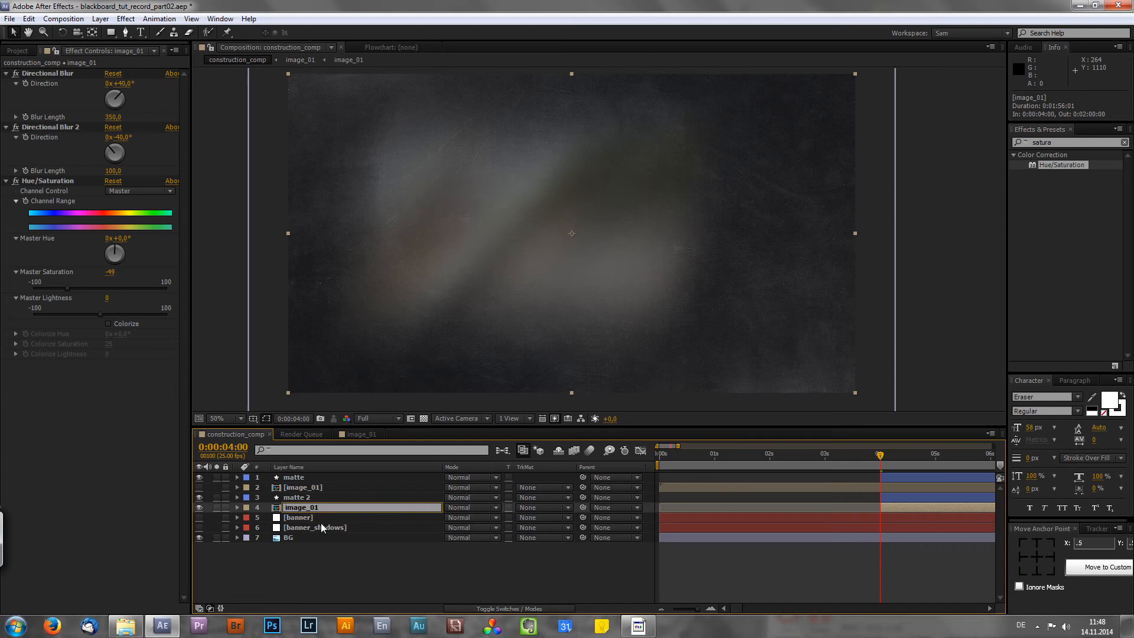
pyautogui.write('_blur')
pyautogui.press('Return')
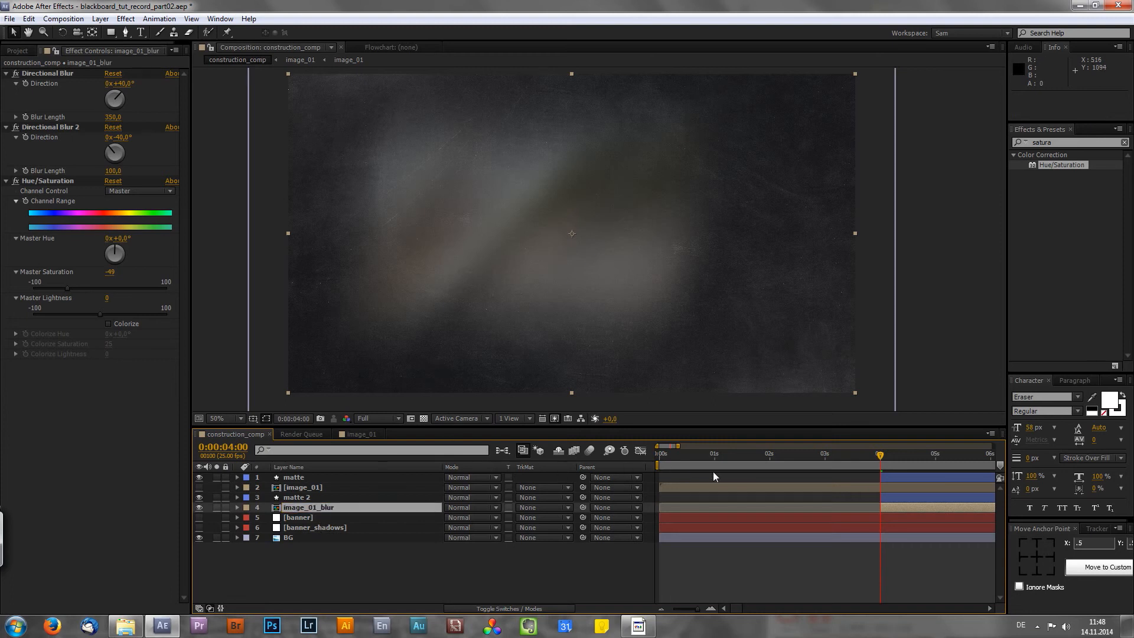
# - Make the sharp image_01 layer visible and scrub the composition up to 4 seconds
pyautogui.click(860, 456)
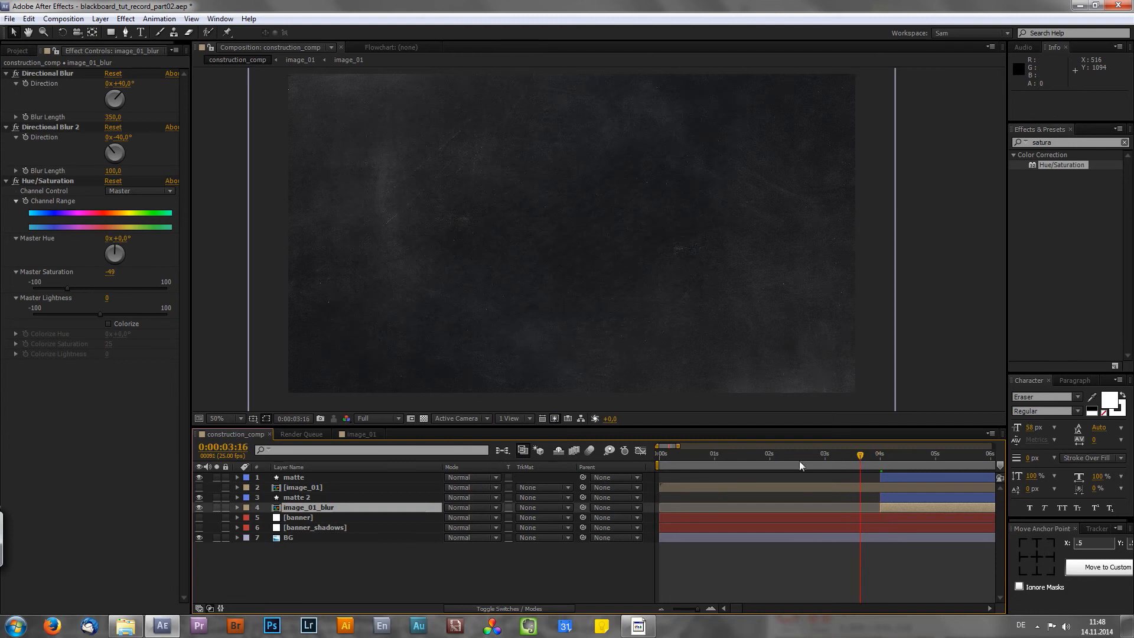
pyautogui.click(292, 487)
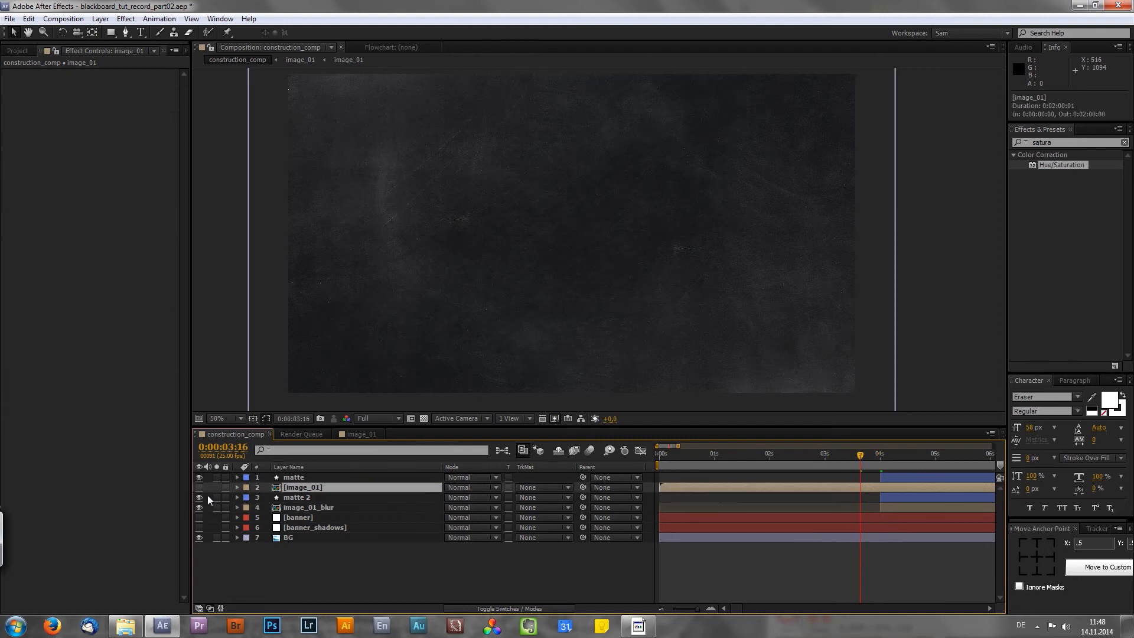
pyautogui.click(199, 487)
pyautogui.moveTo(704, 458); pyautogui.dragTo(869, 475)
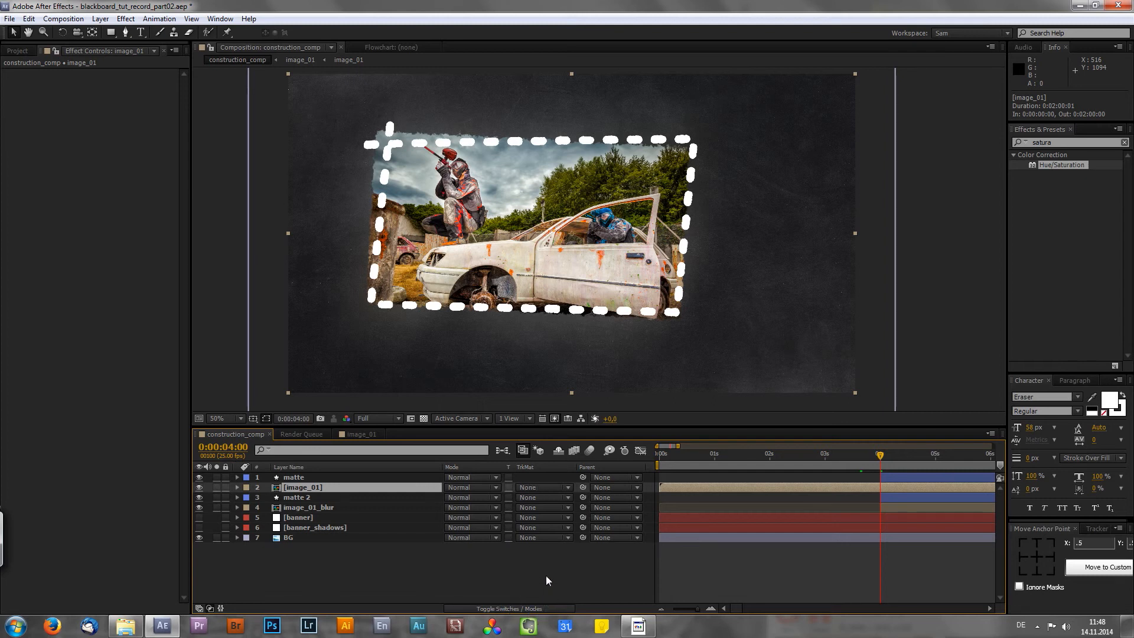
# - Set the track matte of the sharp image_01 layer to Alpha Inverted Matte using the matte layer above it
pyautogui.click(522, 609)
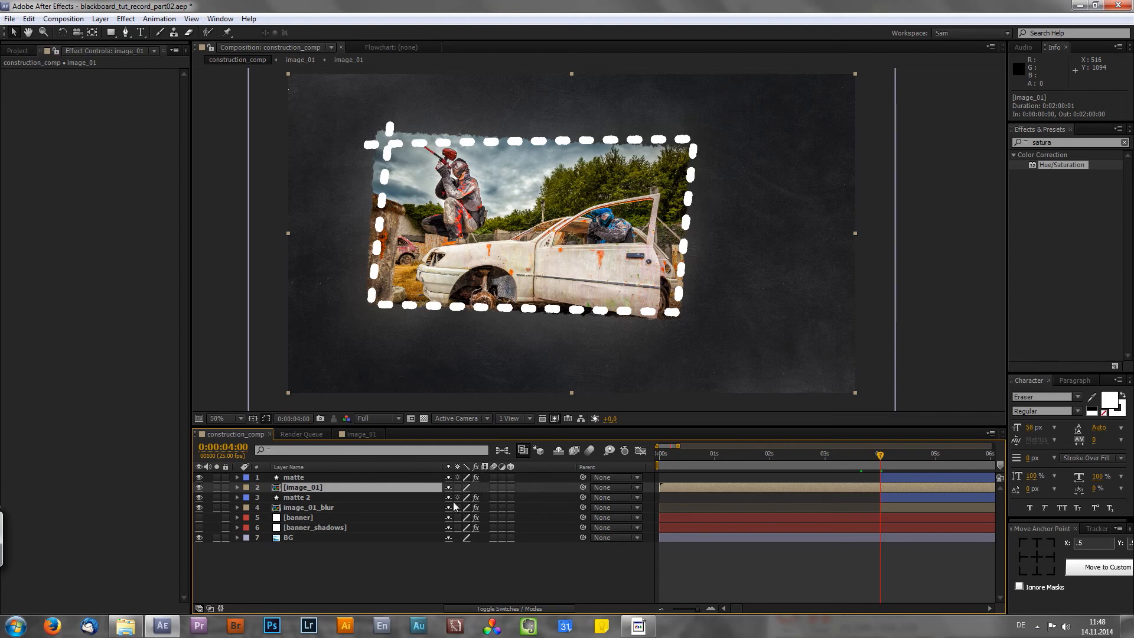
pyautogui.click(510, 608)
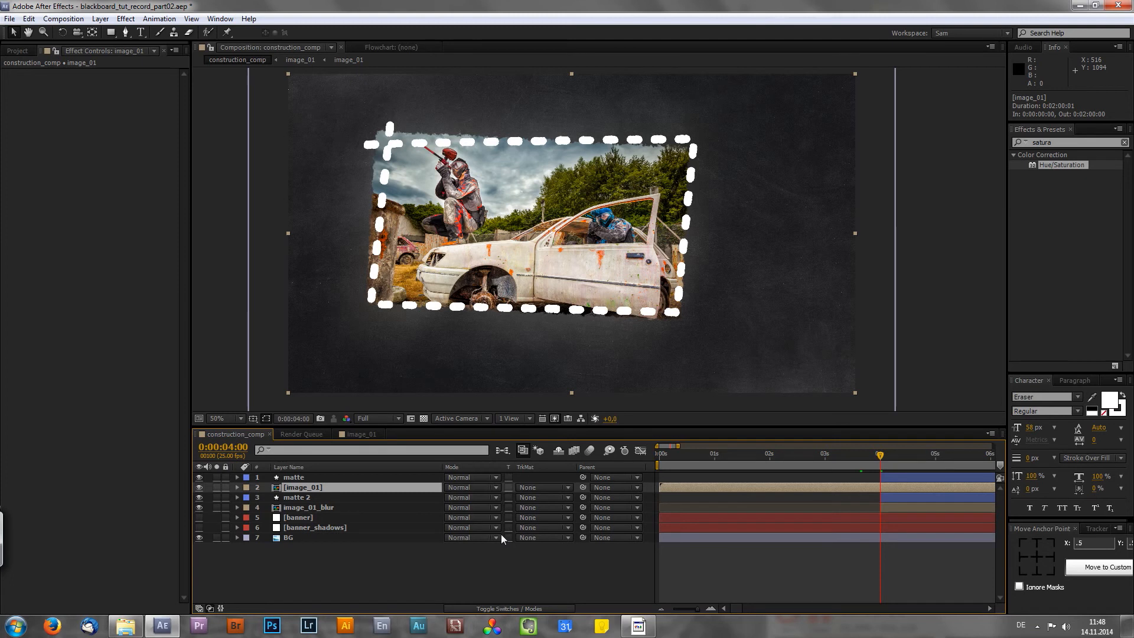
pyautogui.hotkey('ctrl', 'z')
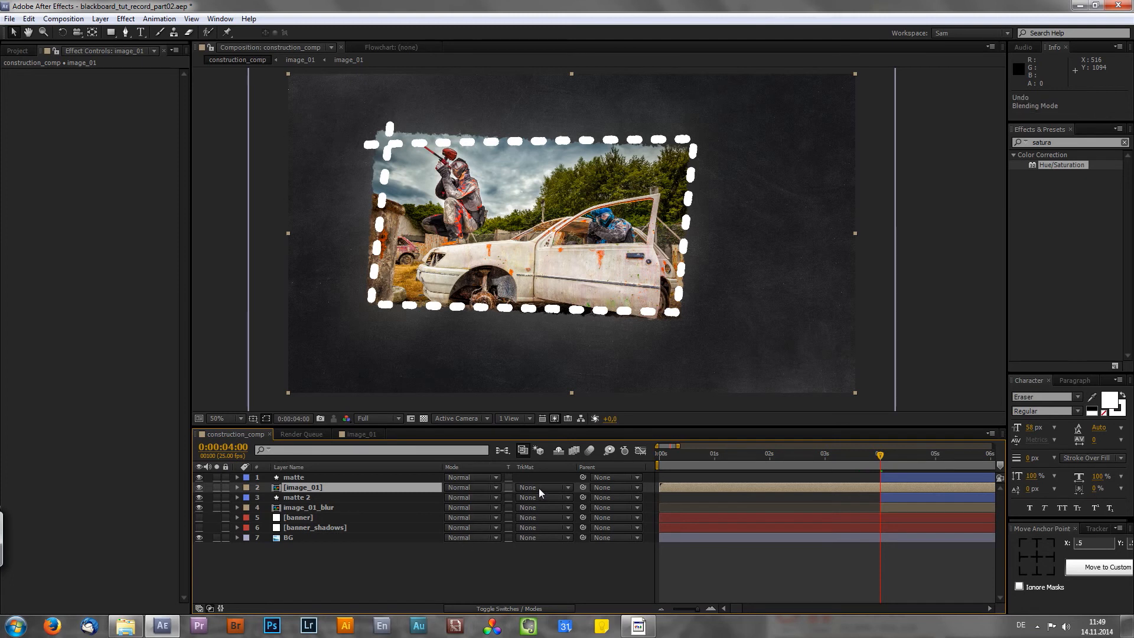
pyautogui.click(539, 488)
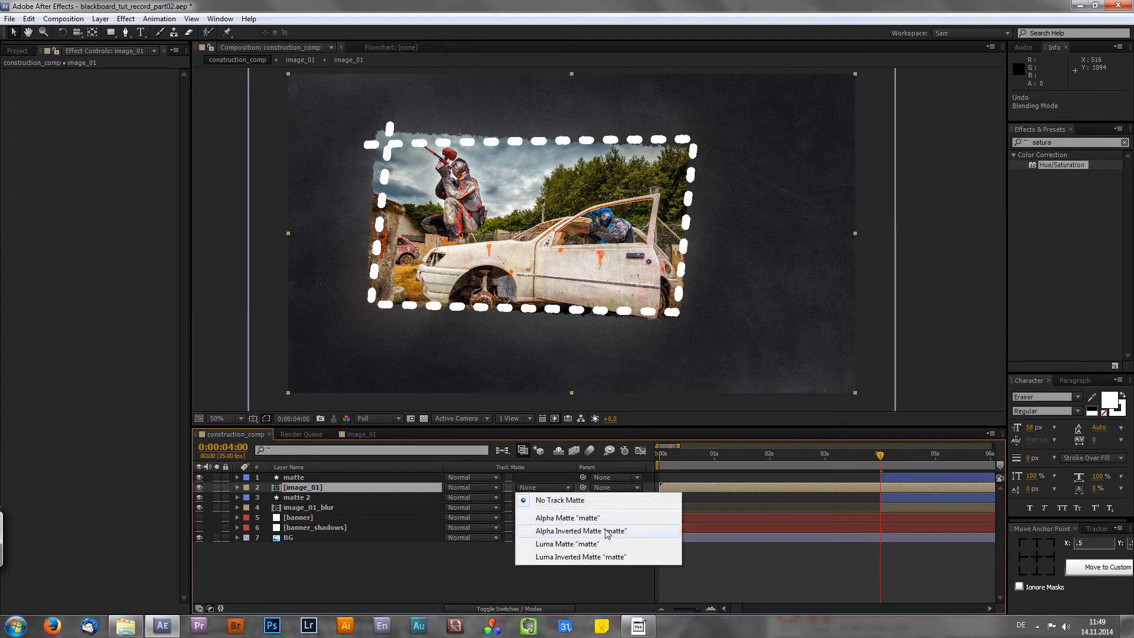
pyautogui.click(572, 532)
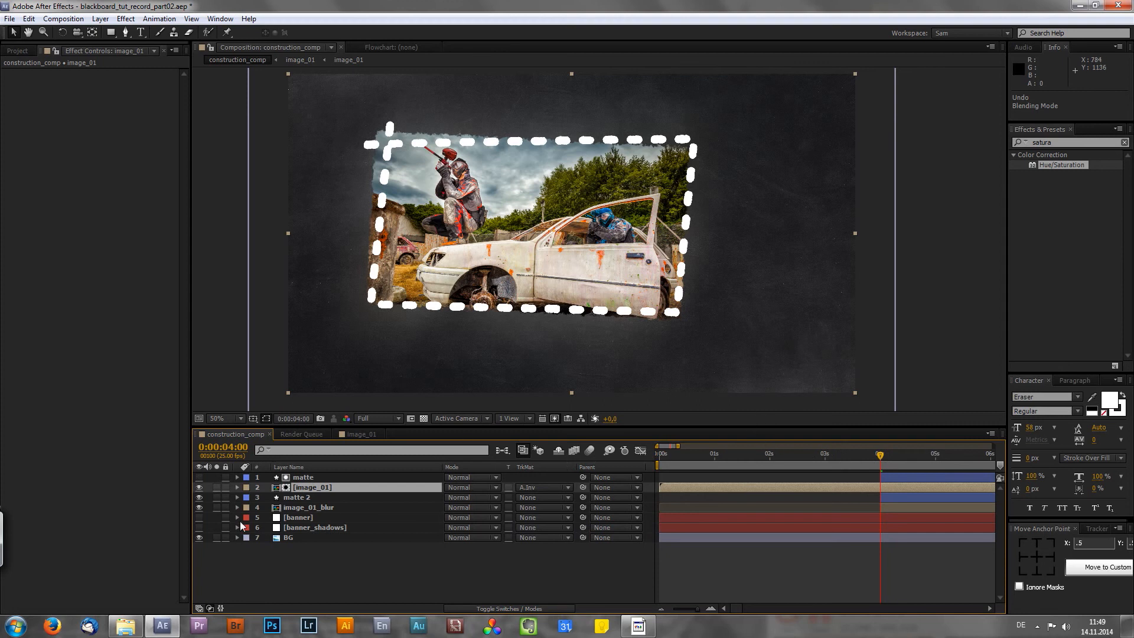
# - Hide the matte 2 and image_01_blur layers and scrub to 0:00:04:22 to check the sharp image's wipe
pyautogui.moveTo(199, 497); pyautogui.dragTo(199, 511)
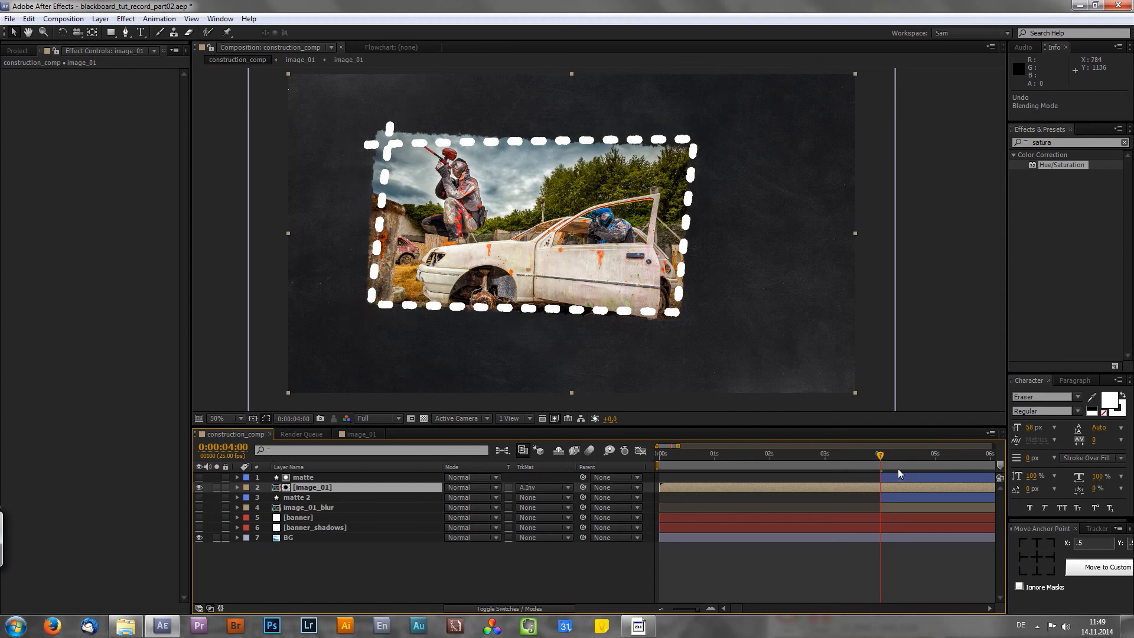
pyautogui.moveTo(880, 455); pyautogui.dragTo(929, 438)
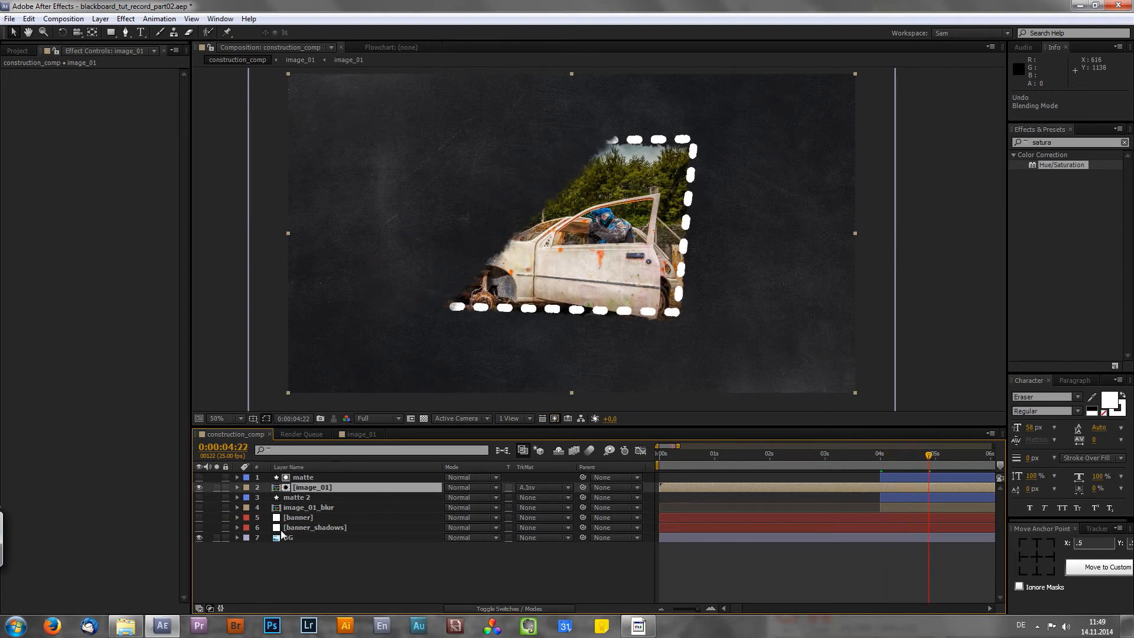
# - Show the image_01_blur and matte 2 layers, and set image_01_blur's track matte to Alpha Matte "matte 2"
pyautogui.click(297, 508)
pyautogui.click(199, 508)
pyautogui.click(295, 498)
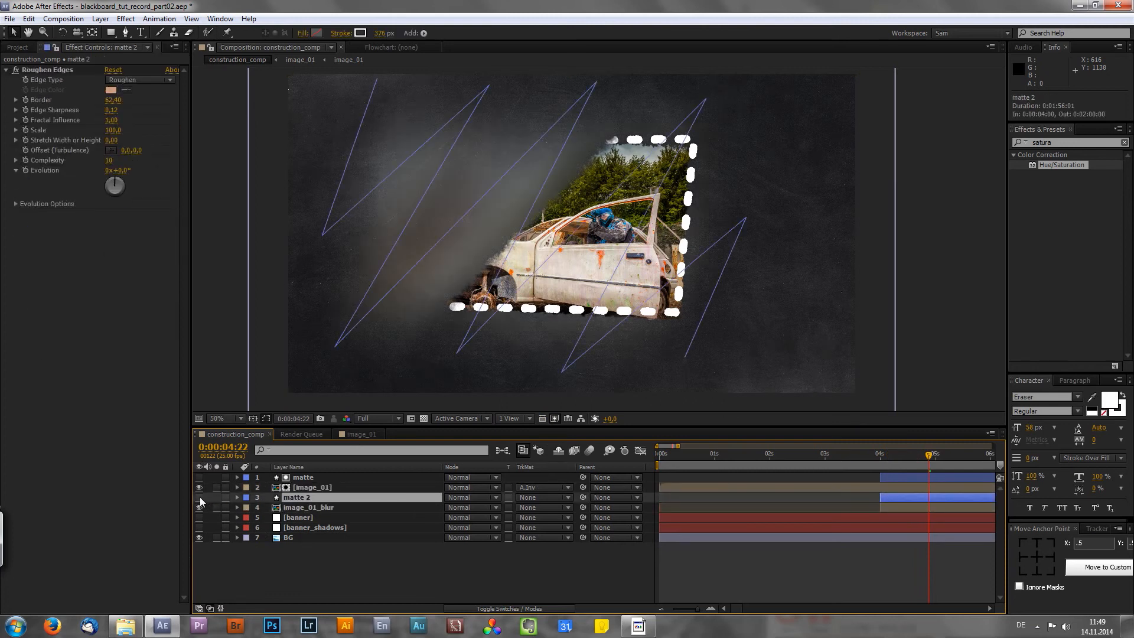
pyautogui.click(200, 498)
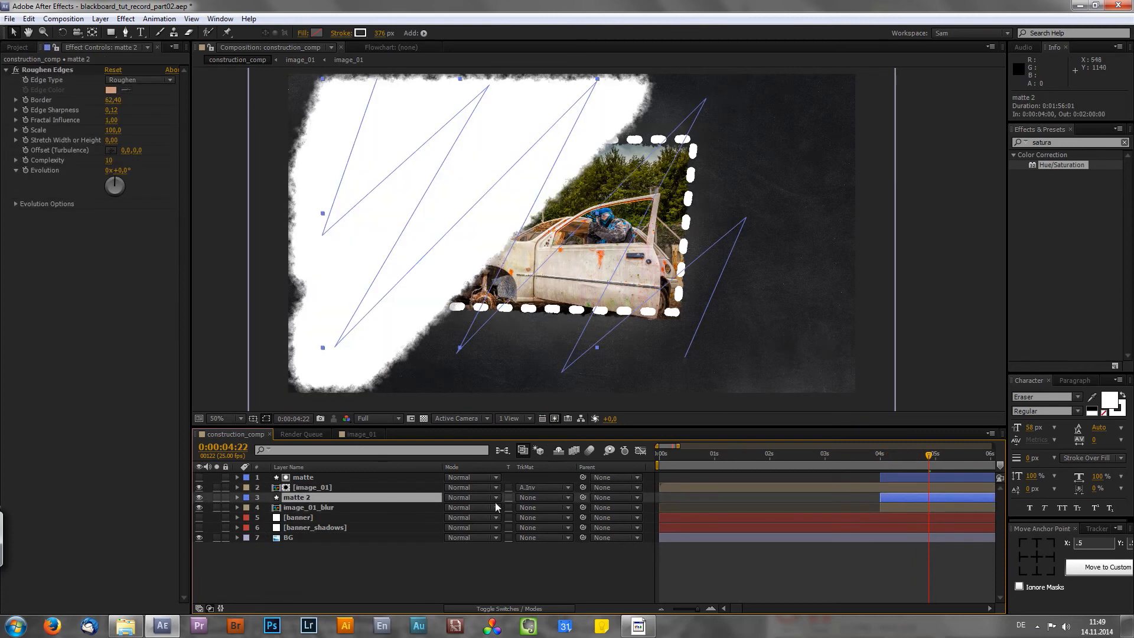
pyautogui.click(376, 509)
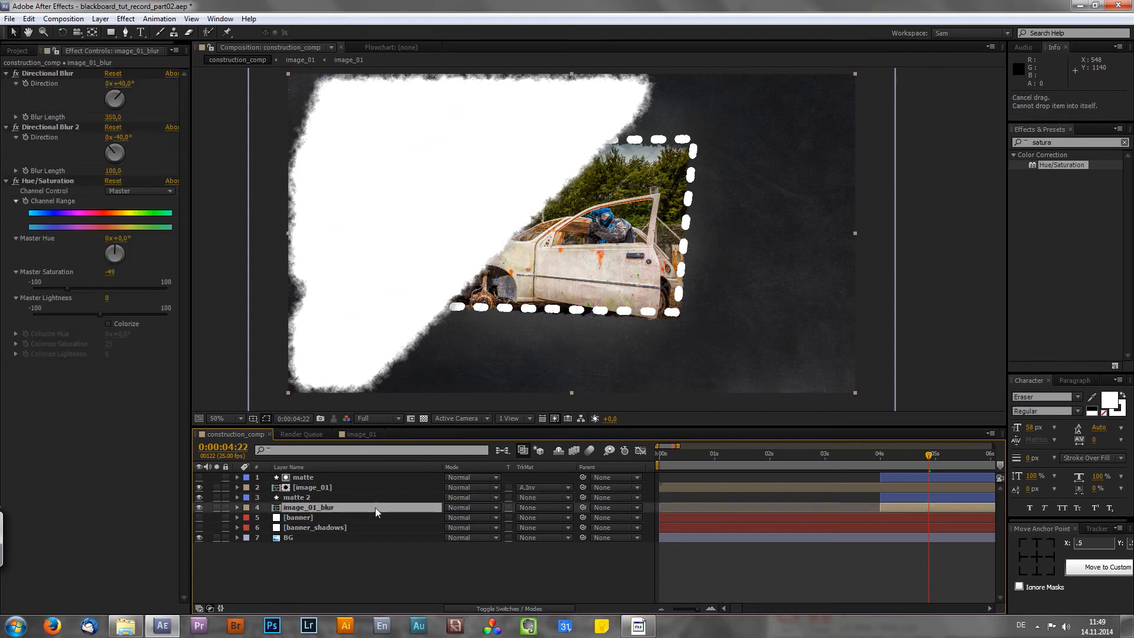
pyautogui.click(518, 507)
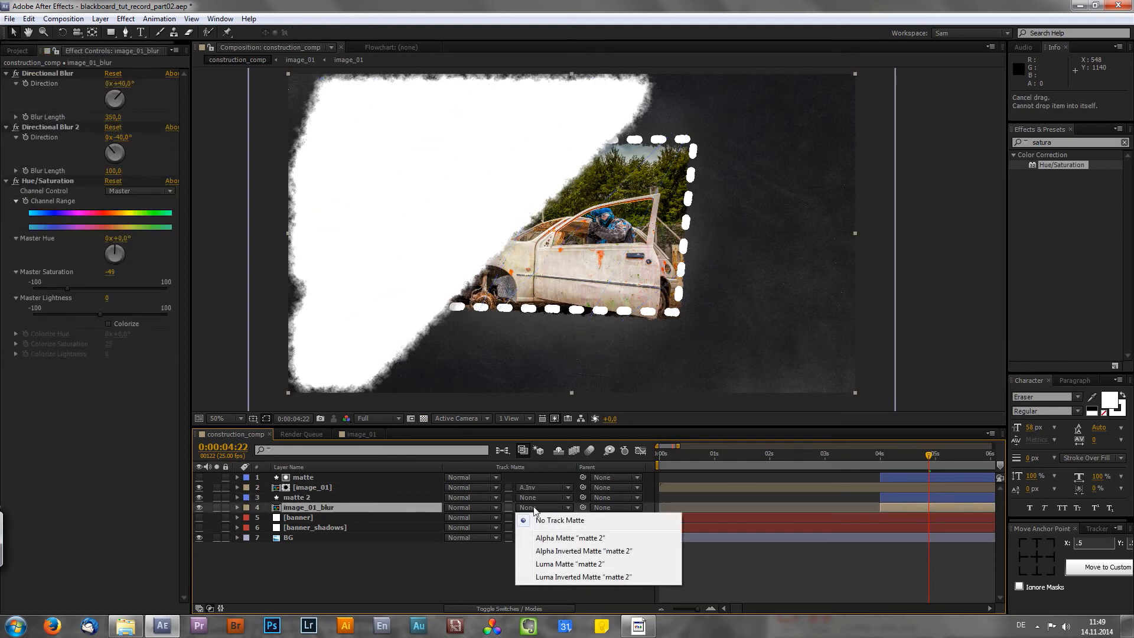
pyautogui.click(564, 539)
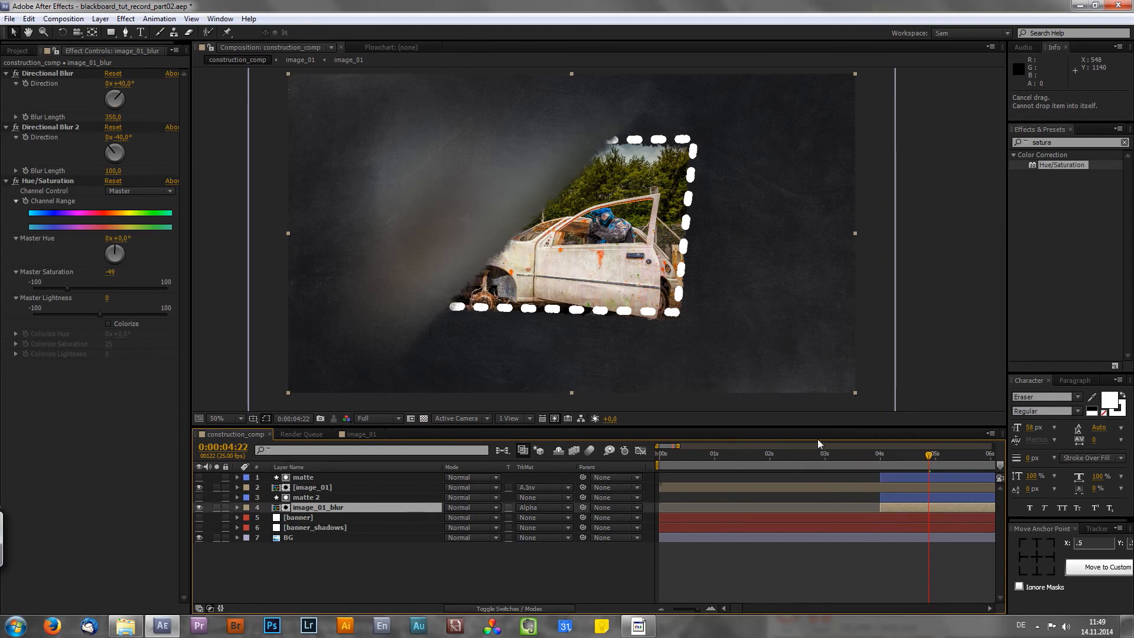
pyautogui.moveTo(830, 455); pyautogui.dragTo(915, 441)
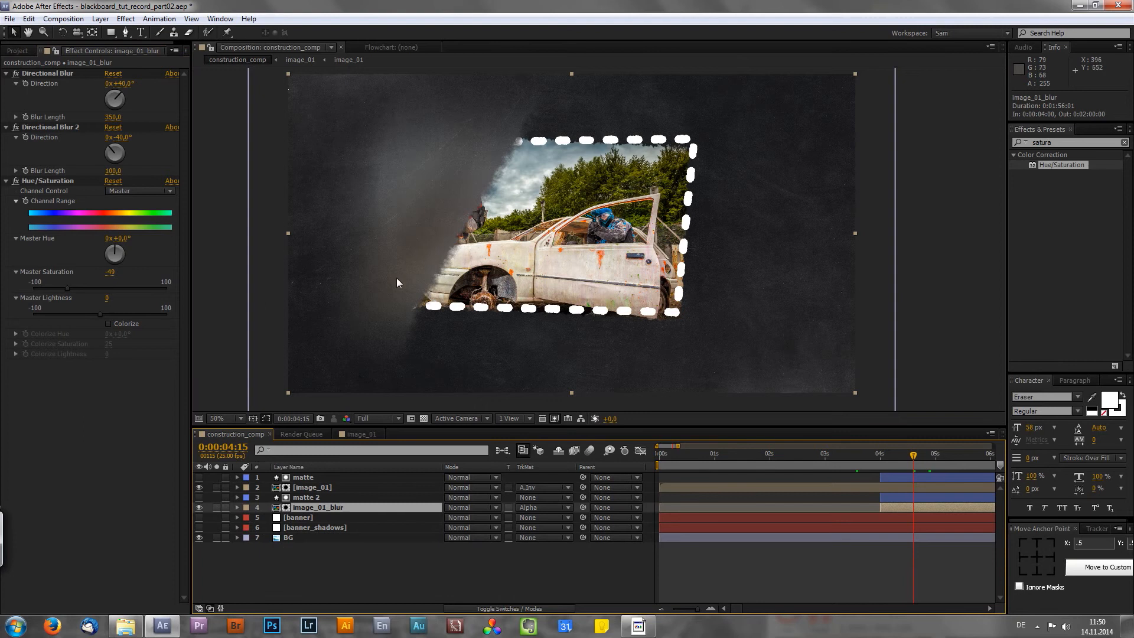
# - Set the matte layer's Roughen Edges border to 102,60 and add a Gaussian Blur with a blurriness of 10,5
pyautogui.click(310, 479)
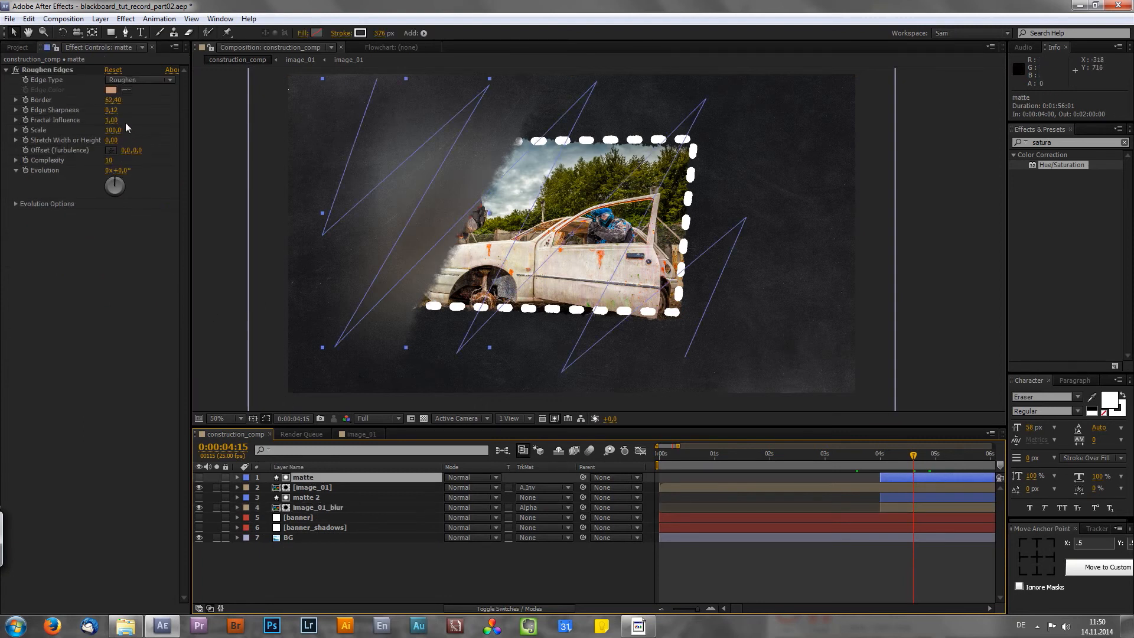
pyautogui.moveTo(114, 100); pyautogui.dragTo(128, 103)
pyautogui.moveTo(215, 103); pyautogui.dragTo(354, 104)
pyautogui.click(1058, 143)
pyautogui.write('gau')
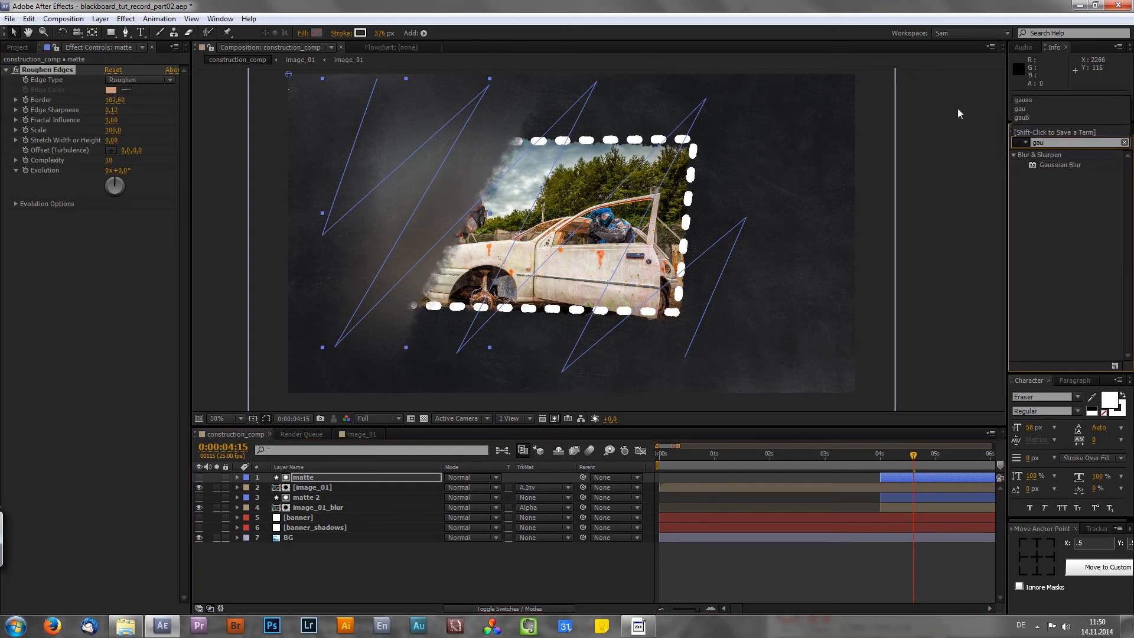
pyautogui.moveTo(1061, 167); pyautogui.dragTo(171, 217)
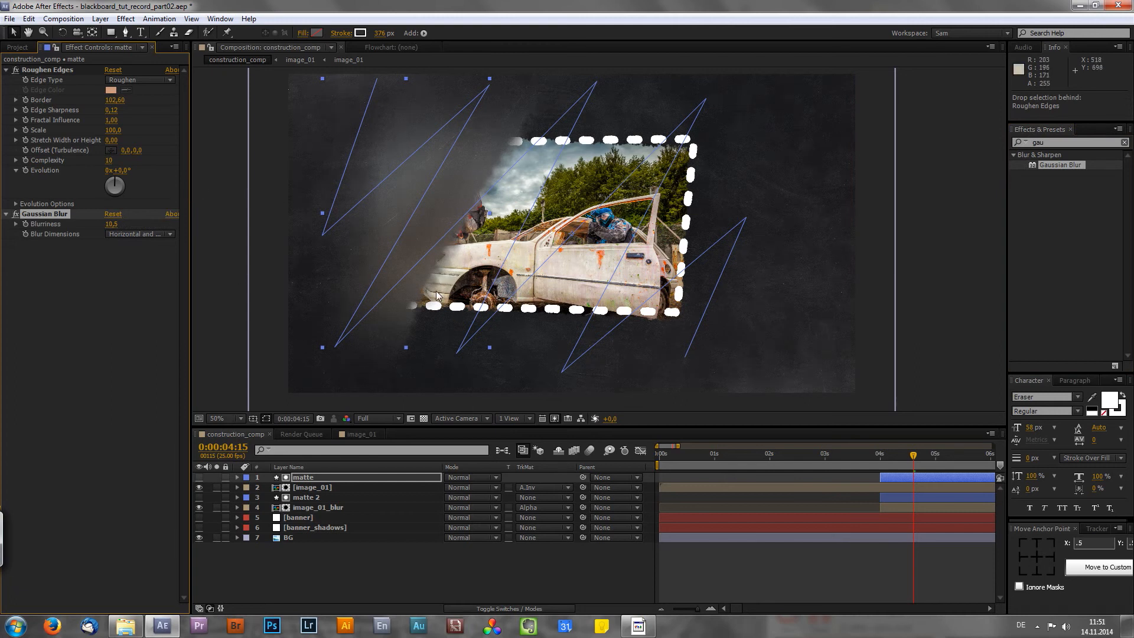
# - Preview the image wipe from the beginning of the composition and inspect the remaining smear at 0:00:06:21
pyautogui.click(855, 459)
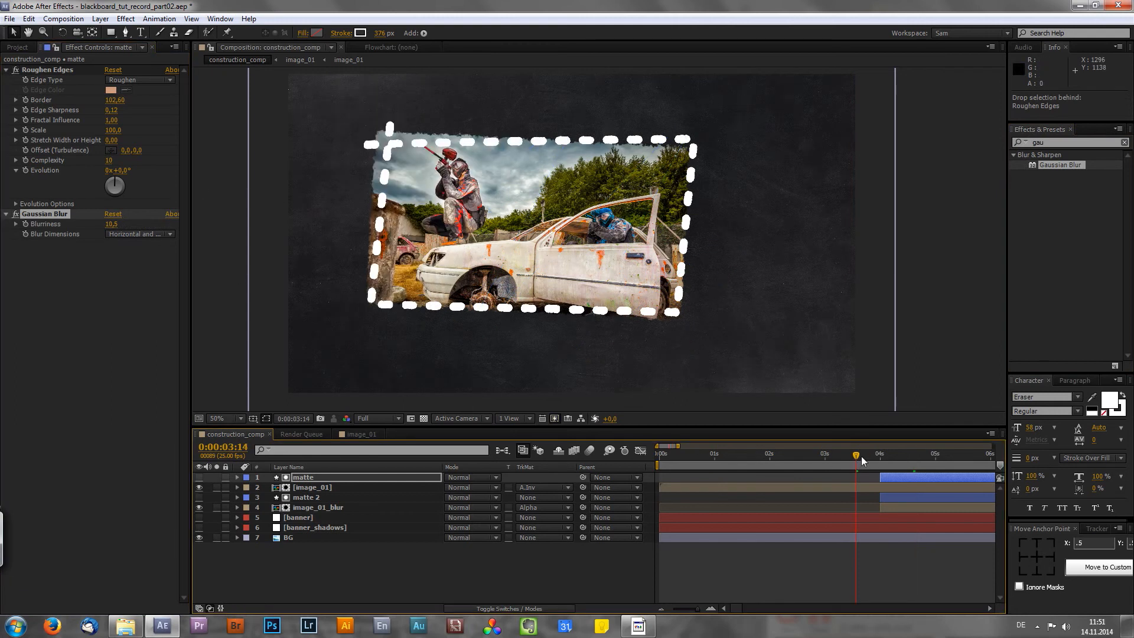
pyautogui.press('KP_0')
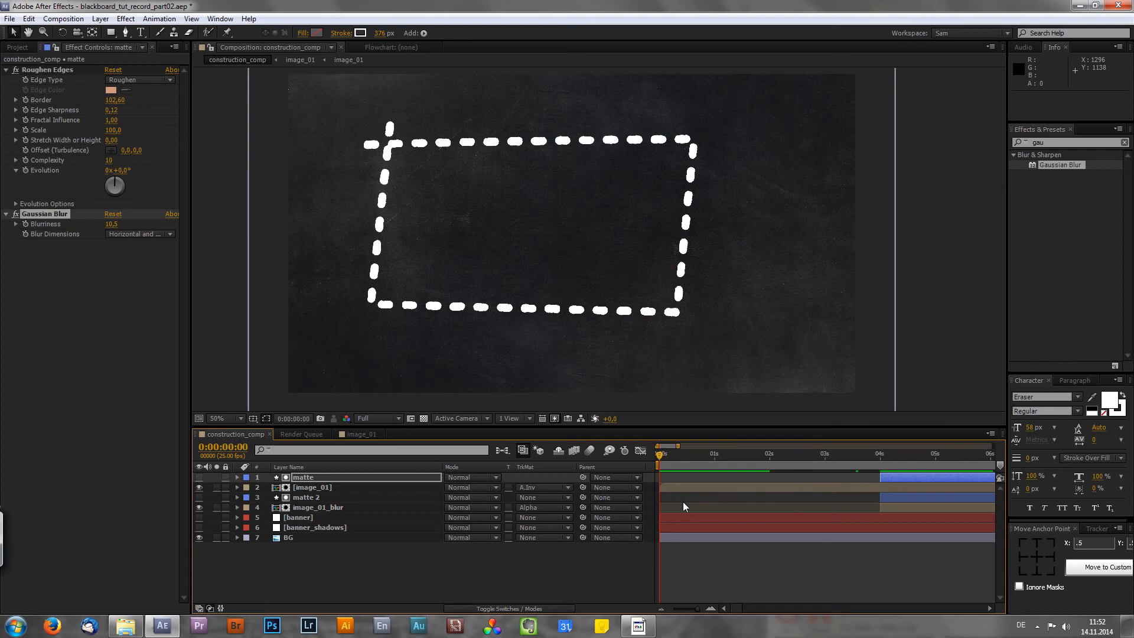
pyautogui.press('KP_0')
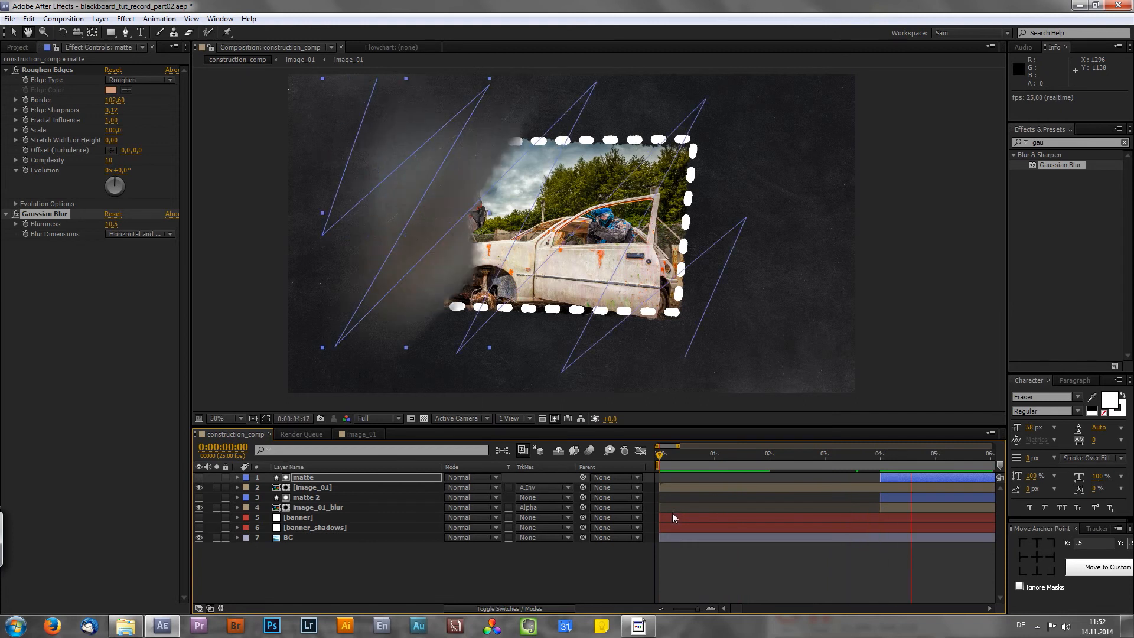
pyautogui.click(635, 571)
pyautogui.moveTo(698, 608); pyautogui.dragTo(686, 612)
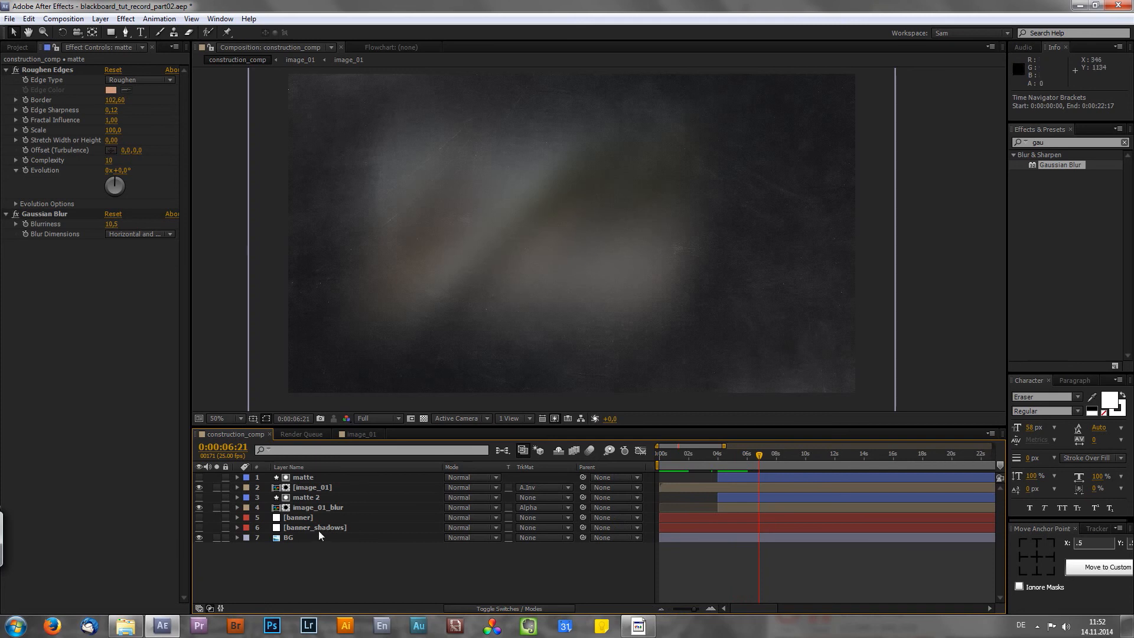
# - Set the image_01_blur layer's opacity to 25% and collapse its opacity property
pyautogui.click(315, 507)
pyautogui.press('t')
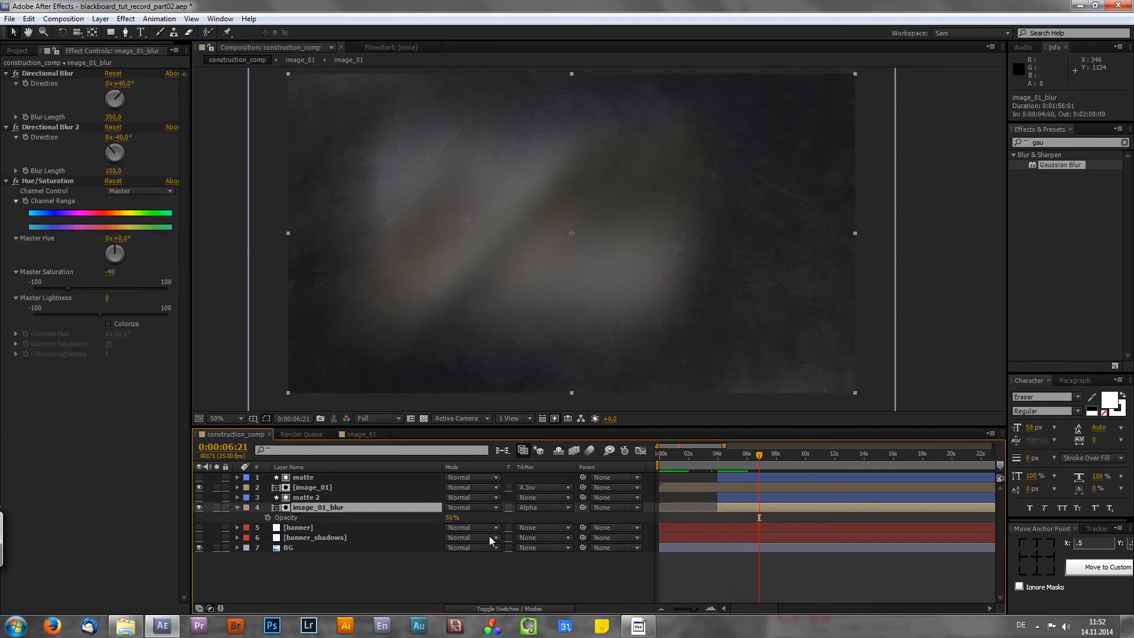
pyautogui.click(452, 518)
pyautogui.write('25')
pyautogui.press('Return')
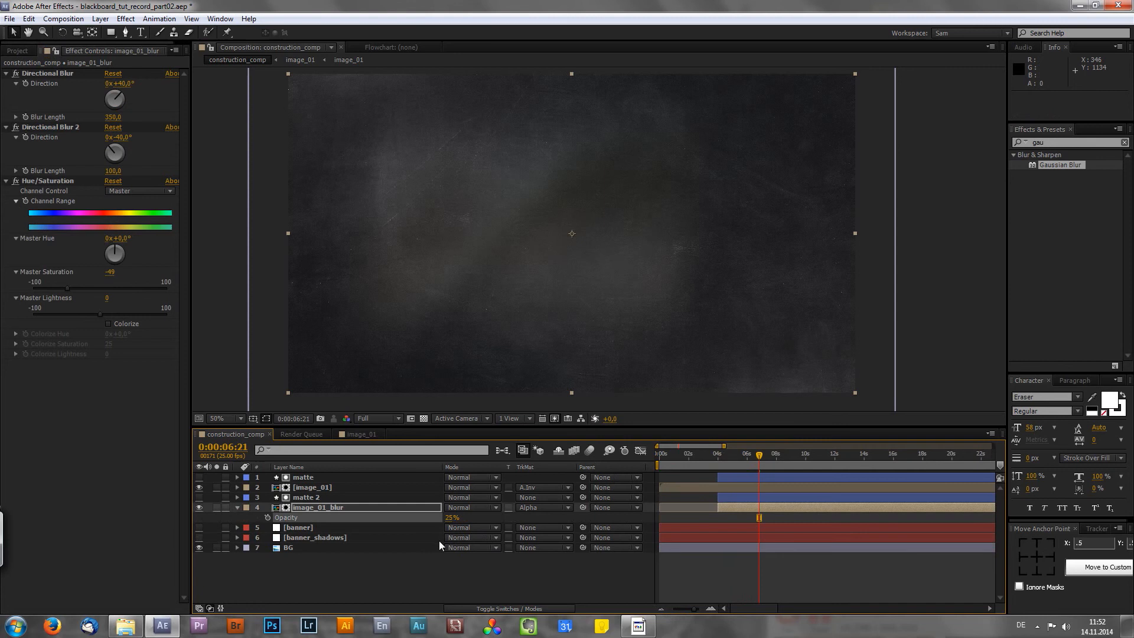
pyautogui.click(470, 507)
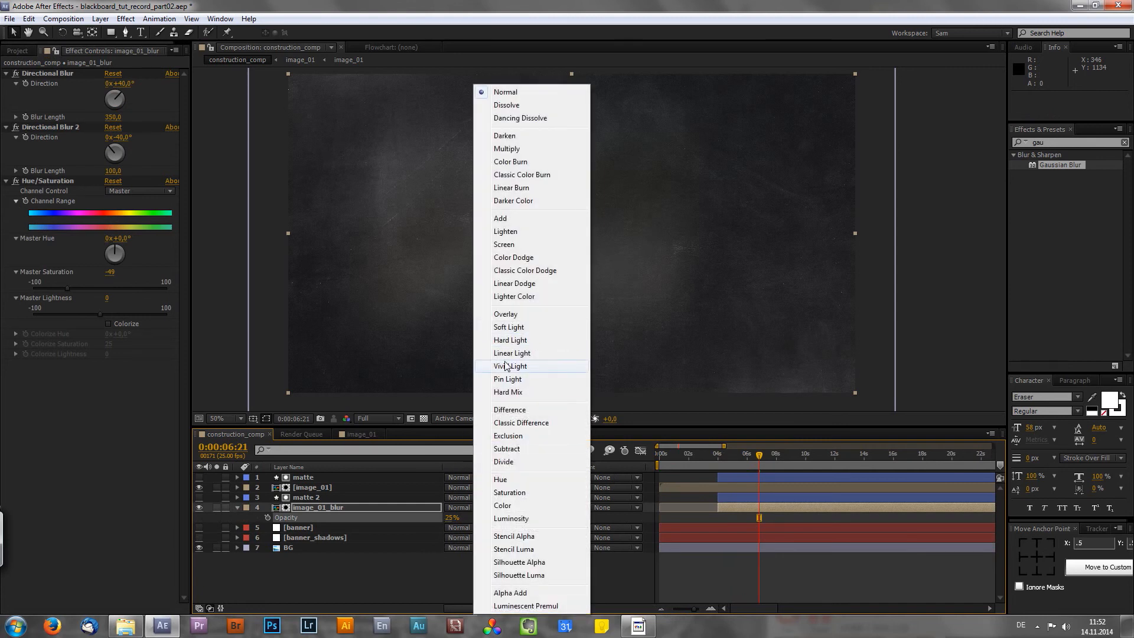
pyautogui.click(371, 556)
pyautogui.click(339, 506)
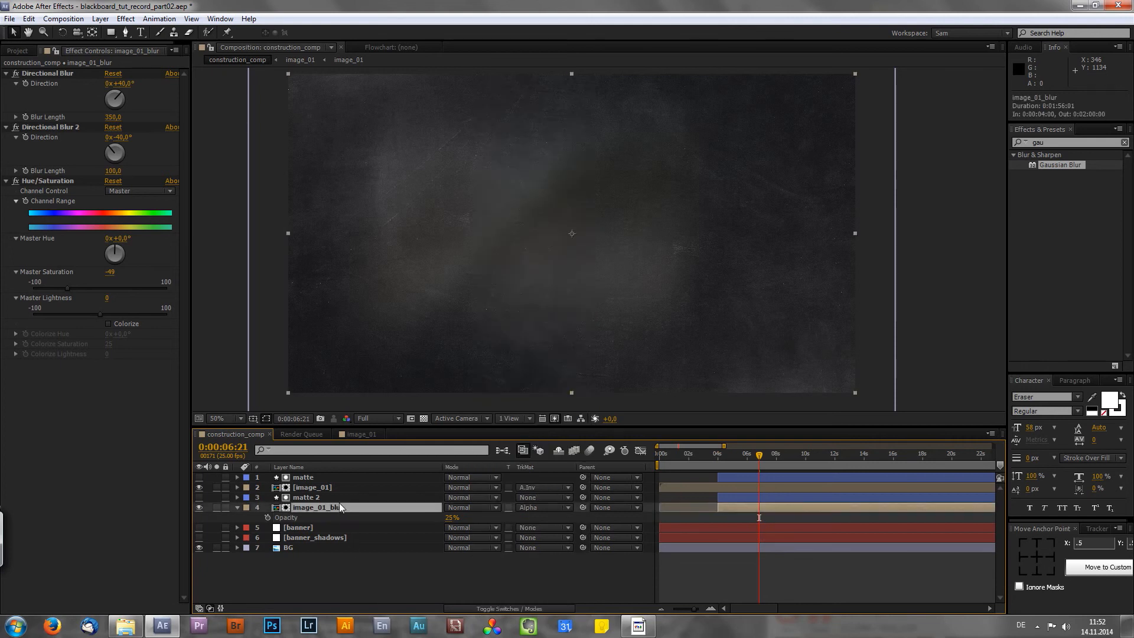
pyautogui.press('t')
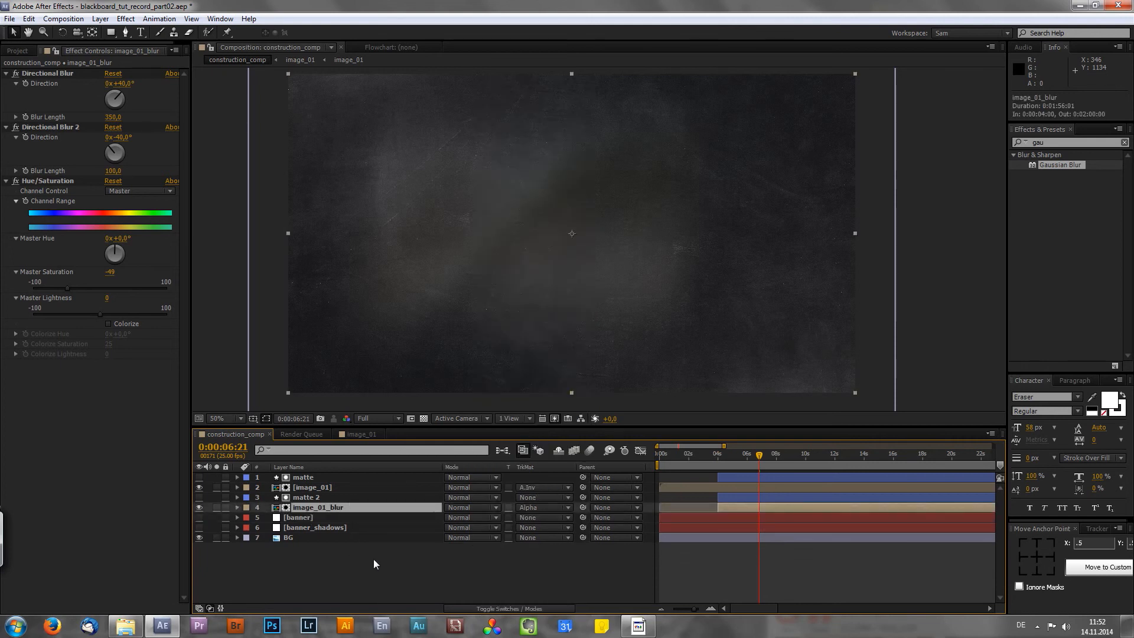
pyautogui.click(436, 574)
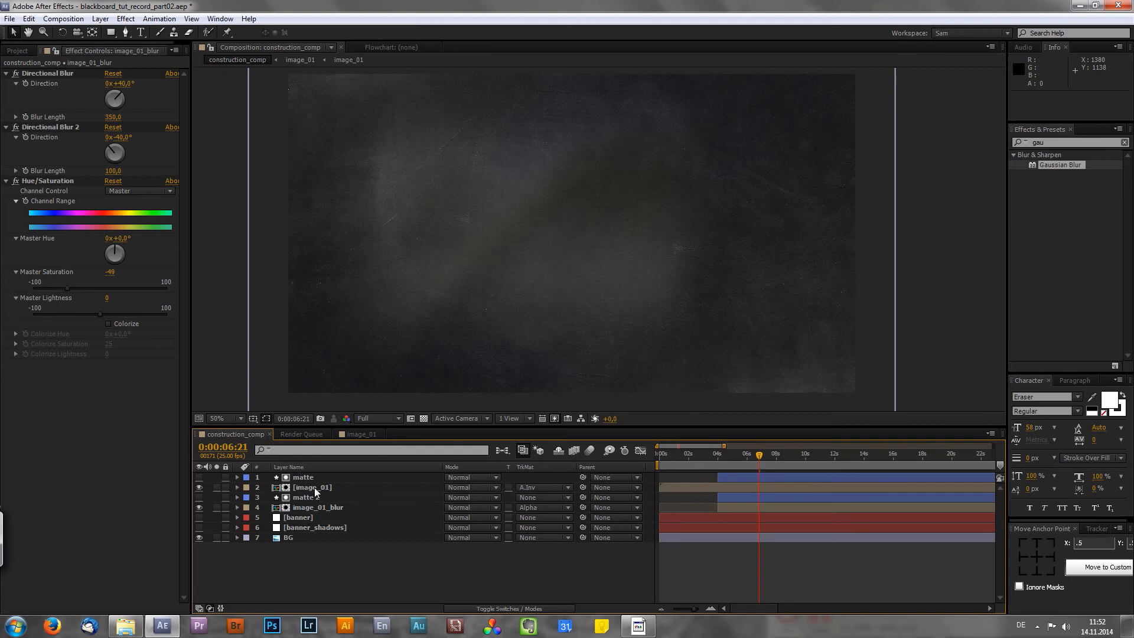
# - Hide the image_01 and image_01_blur layers and import the PNG and white JPG logo files from the footage folder in Windows Explorer
pyautogui.click(199, 488)
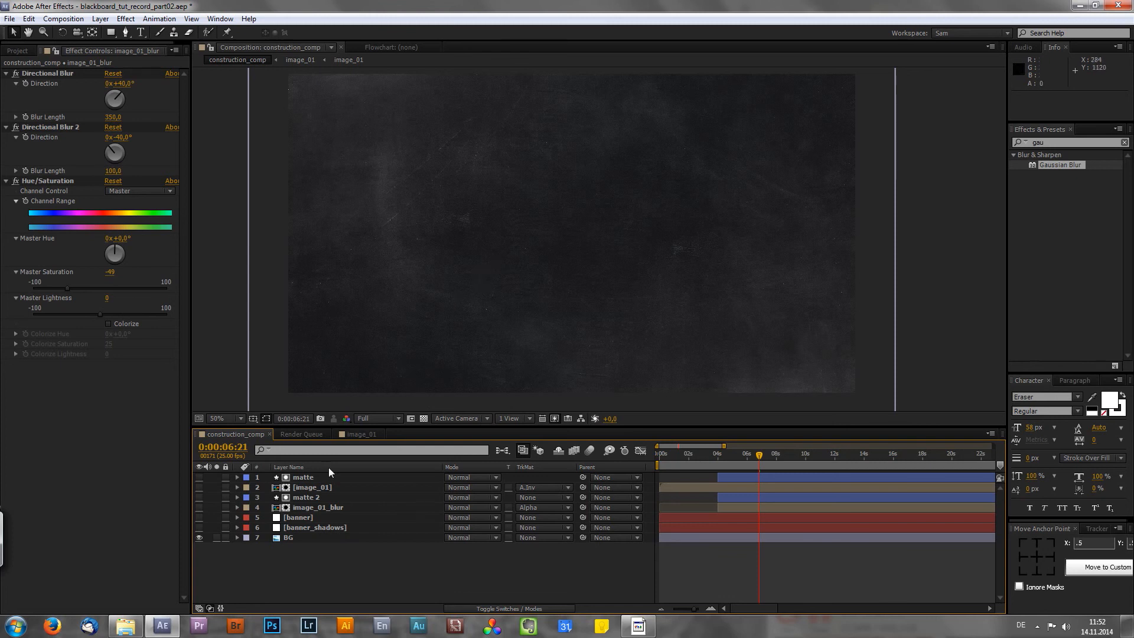
pyautogui.click(126, 626)
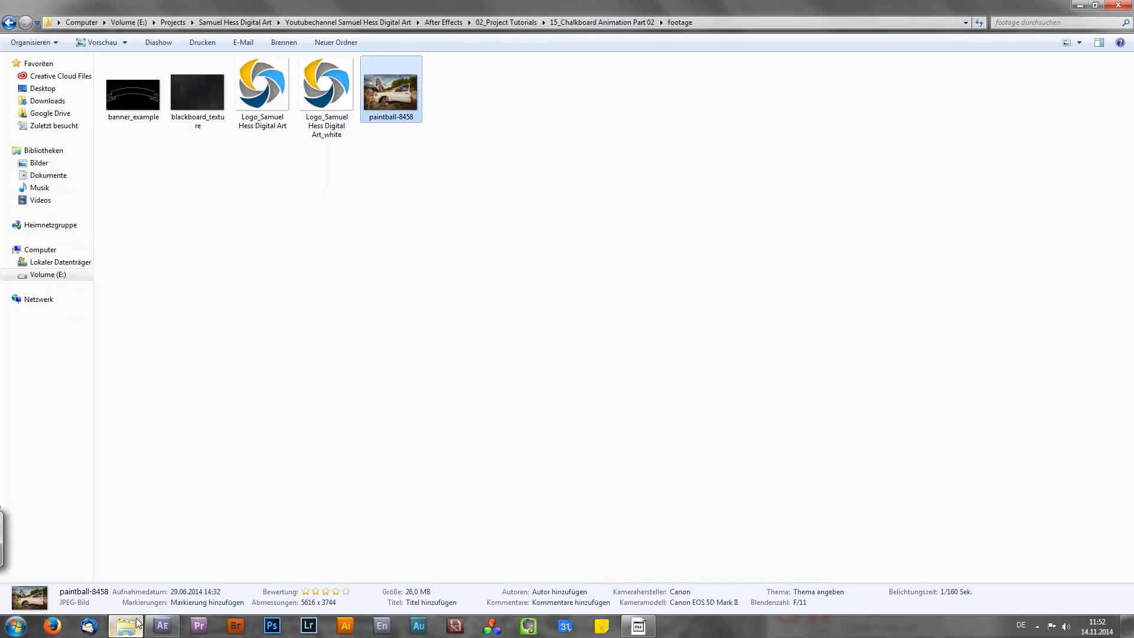
pyautogui.click(373, 247)
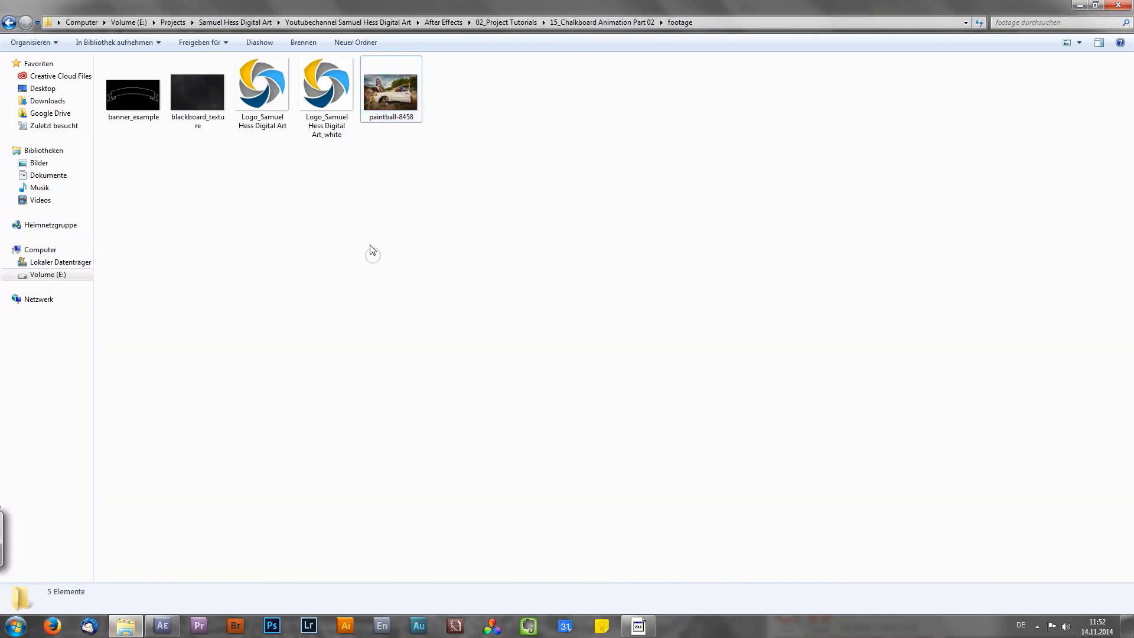
pyautogui.doubleClick(264, 91)
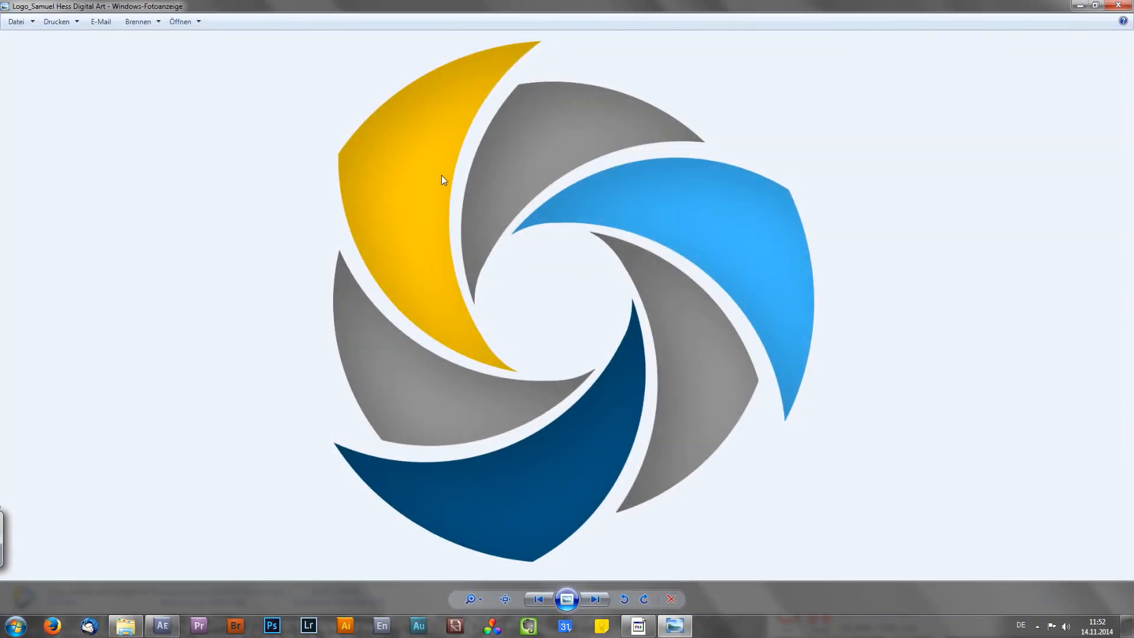
pyautogui.click(1116, 8)
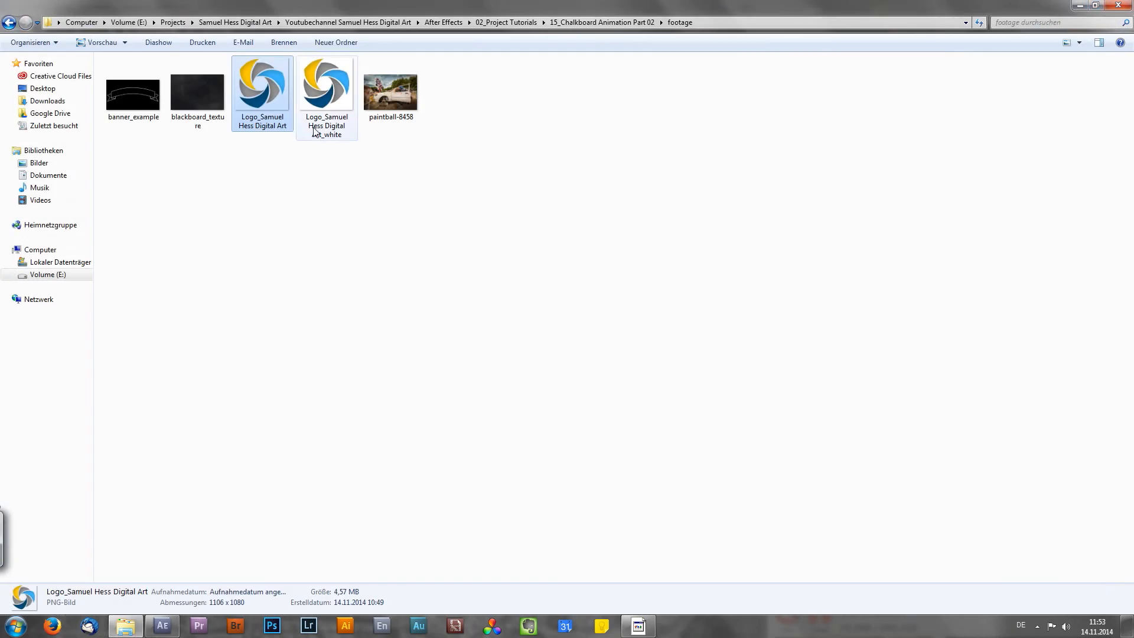
pyautogui.moveTo(245, 200); pyautogui.dragTo(97, 391)
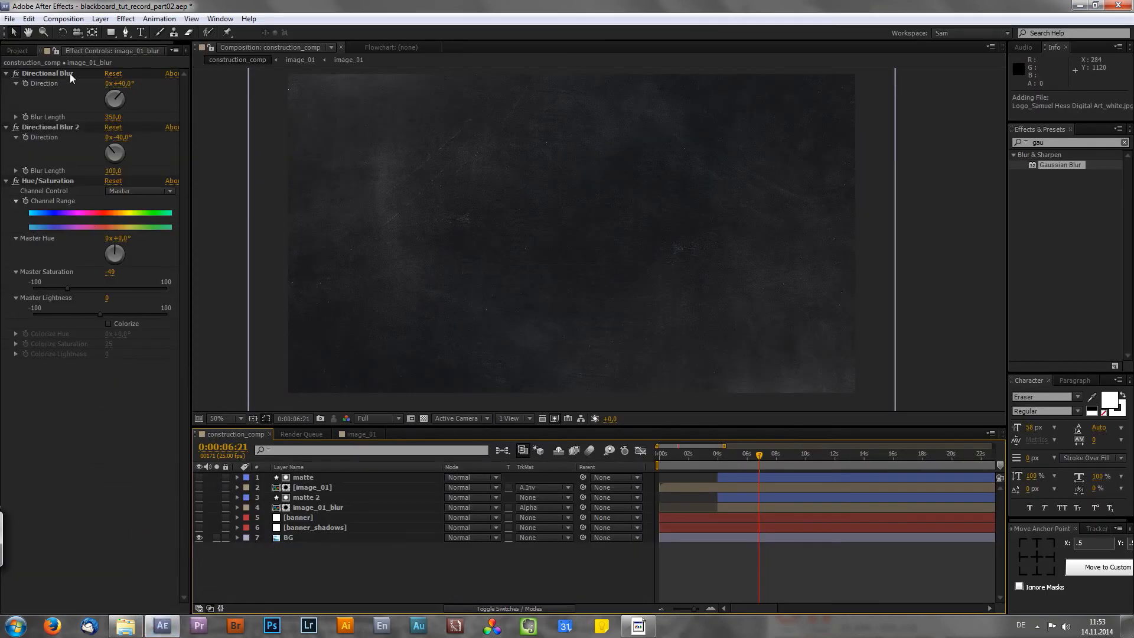
# - Add both imported logo files, the PNG and the white JPG, at the top of the construction_comp layer stack
pyautogui.click(23, 51)
pyautogui.click(53, 293)
pyautogui.click(54, 216)
pyautogui.keyDown('shift'); pyautogui.click(51, 225); pyautogui.keyUp('shift')
pyautogui.moveTo(60, 211); pyautogui.dragTo(328, 480)
pyautogui.click(282, 590)
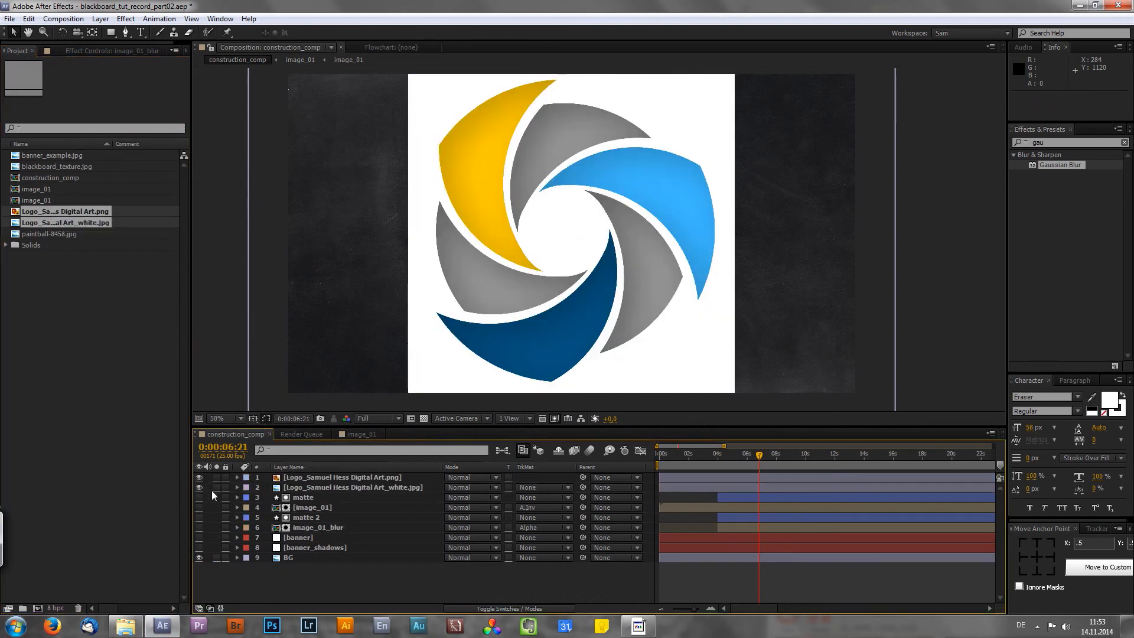
# - Compare the two logo layers by showing only the transparent PNG and then only the white-background JPG
pyautogui.click(199, 488)
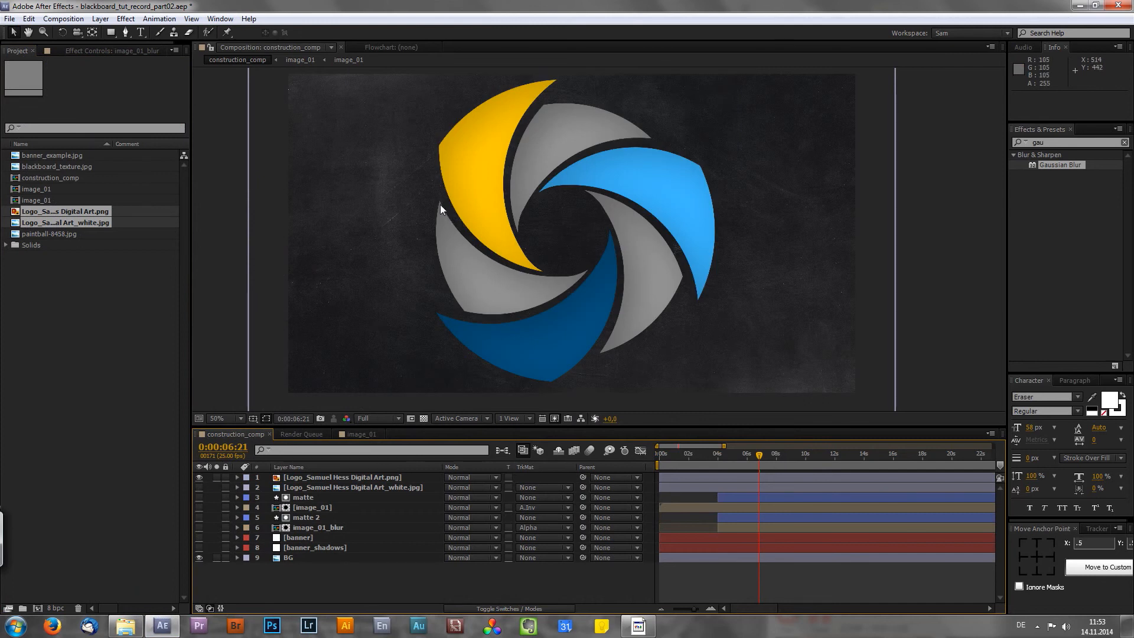
pyautogui.click(199, 478)
pyautogui.click(199, 487)
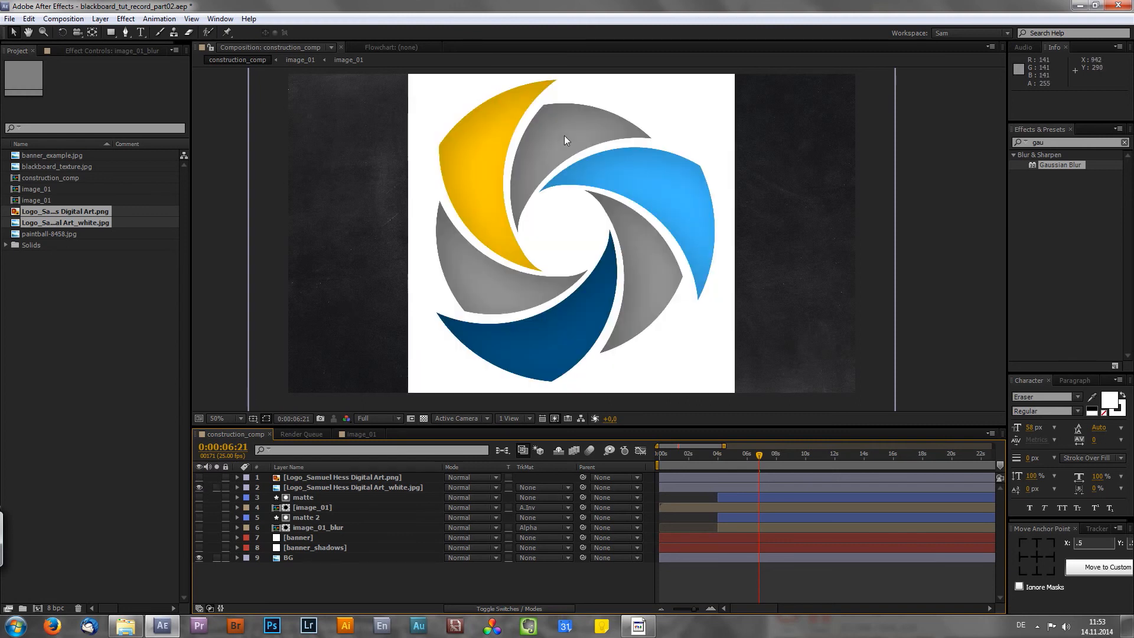
# - Try keying out the white background of the JPG logo with a Color Key effect, then remove the effect
pyautogui.click(1056, 143)
pyautogui.write('color')
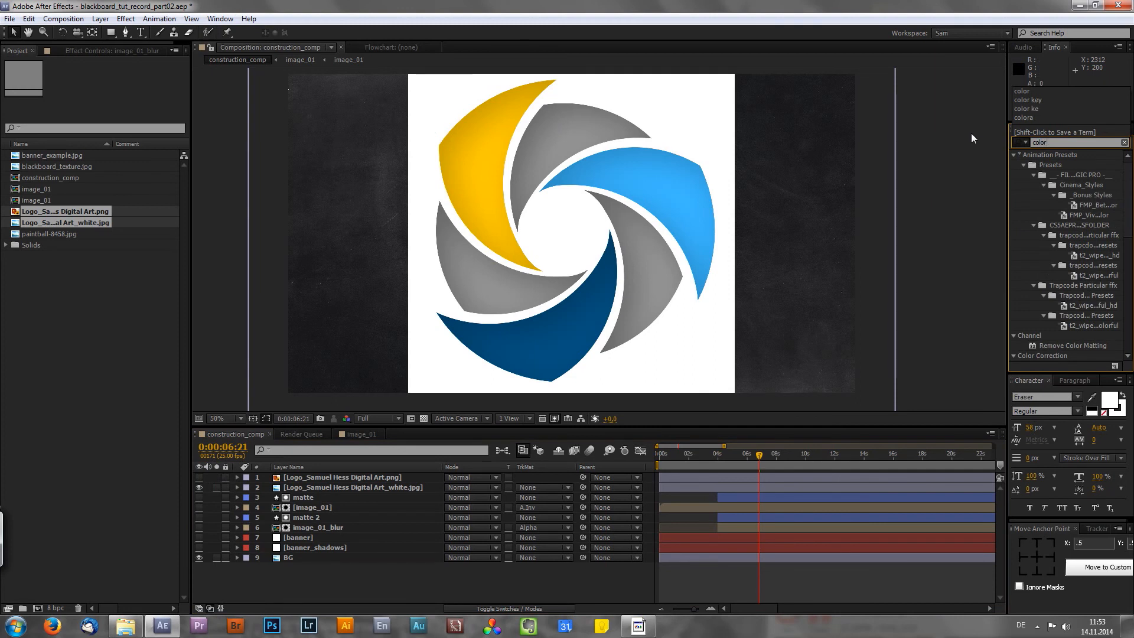
pyautogui.write(' k')
pyautogui.moveTo(1053, 165); pyautogui.dragTo(662, 236)
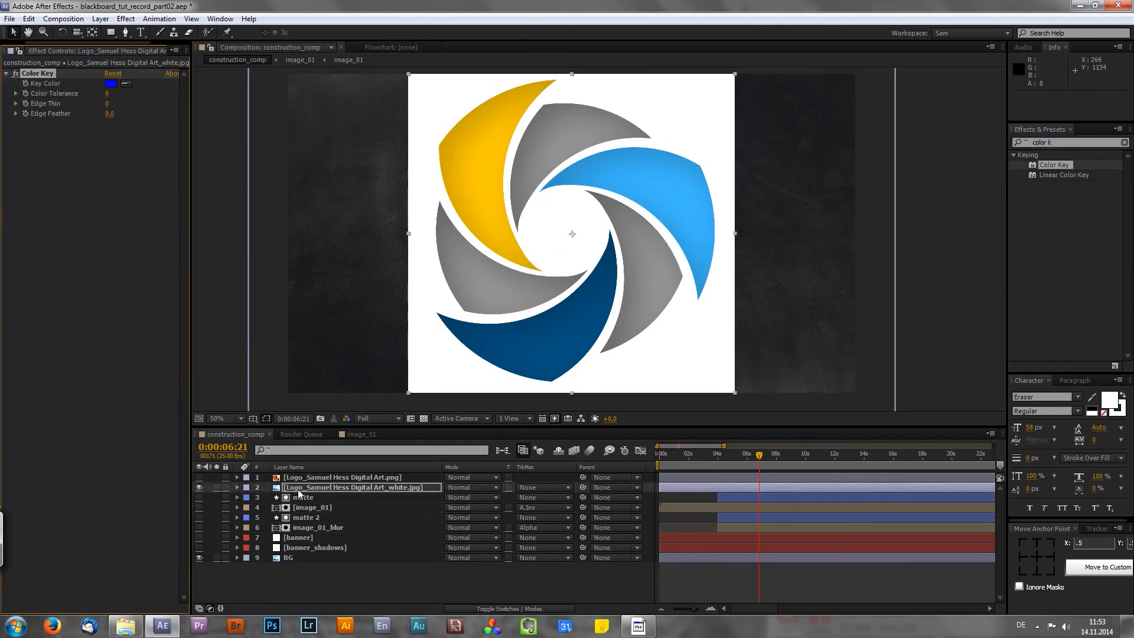
pyautogui.click(127, 83)
pyautogui.click(431, 97)
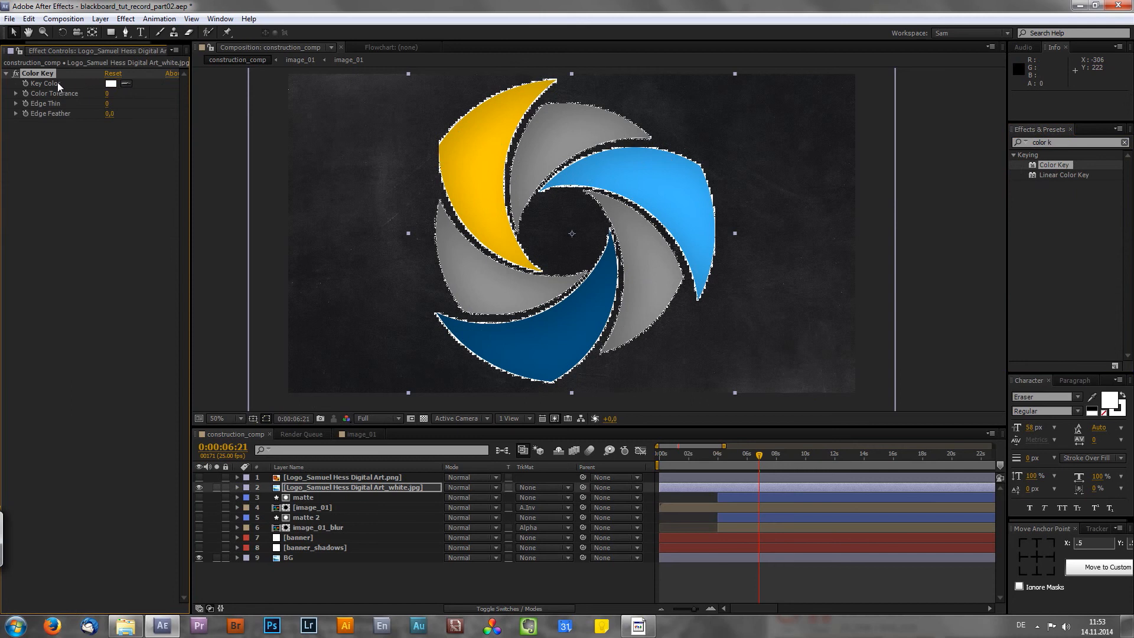
pyautogui.press('Delete')
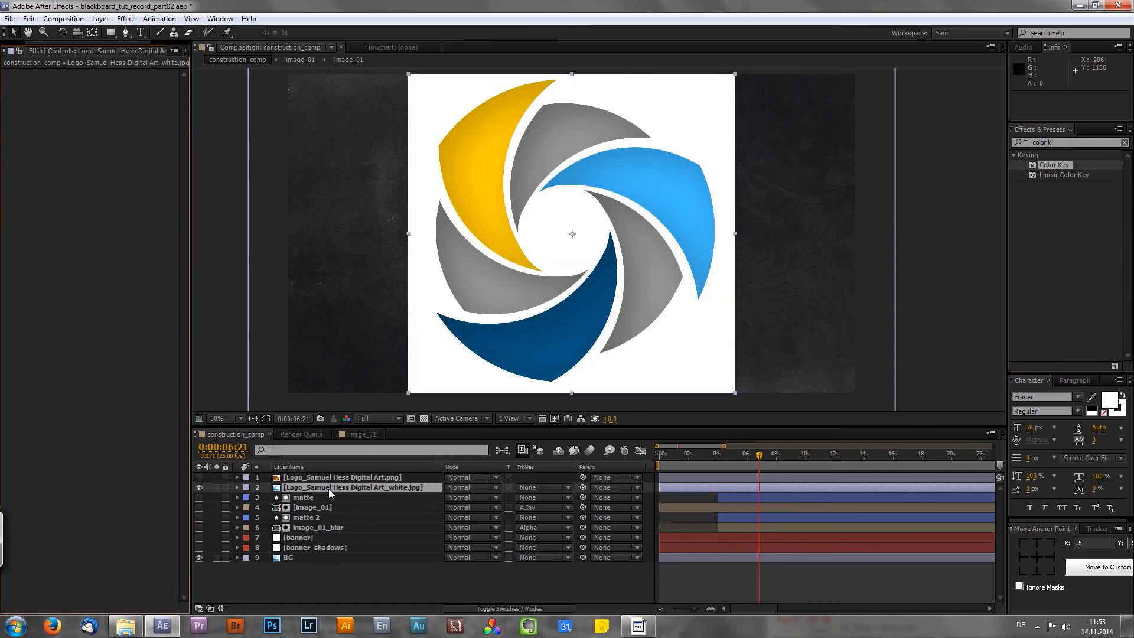
# - Delete the white-background JPG logo layer and make the PNG logo layer visible
pyautogui.click(311, 491)
pyautogui.press('Delete')
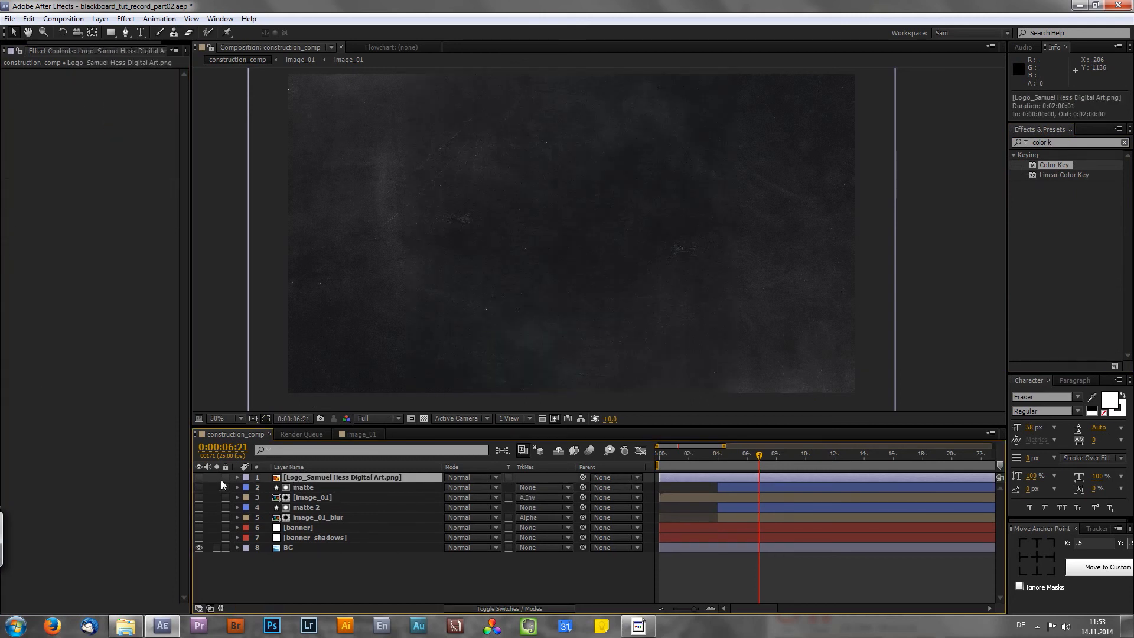
pyautogui.click(200, 477)
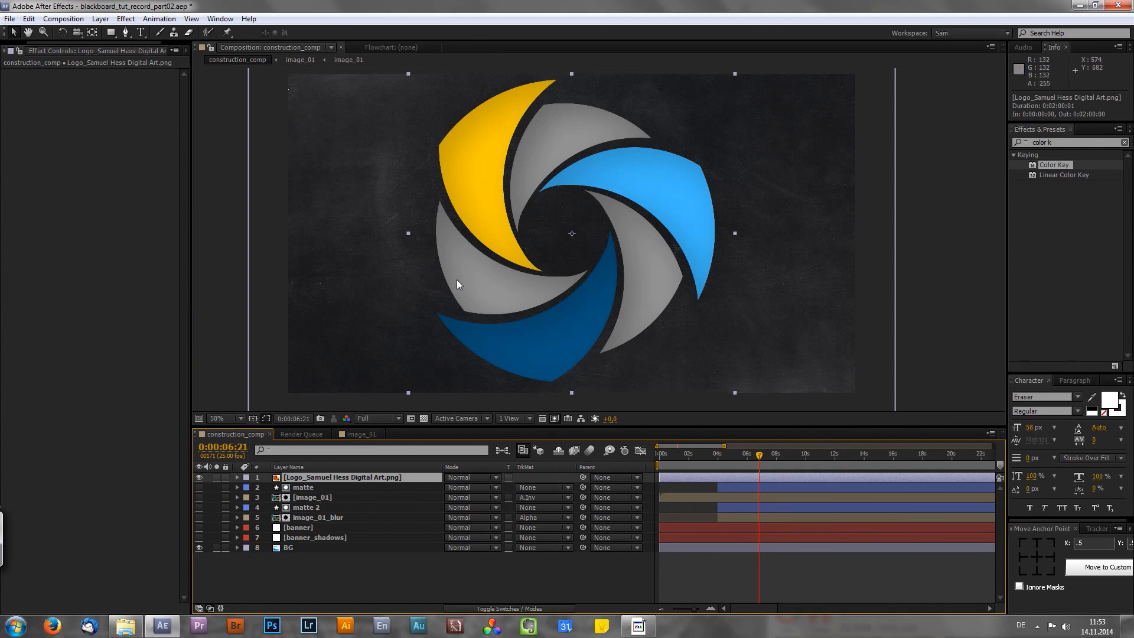
# - Auto-trace the logo's luminance onto a new layer with a 1-pixel blur and a threshold low enough to outline all six blades
pyautogui.click(101, 18)
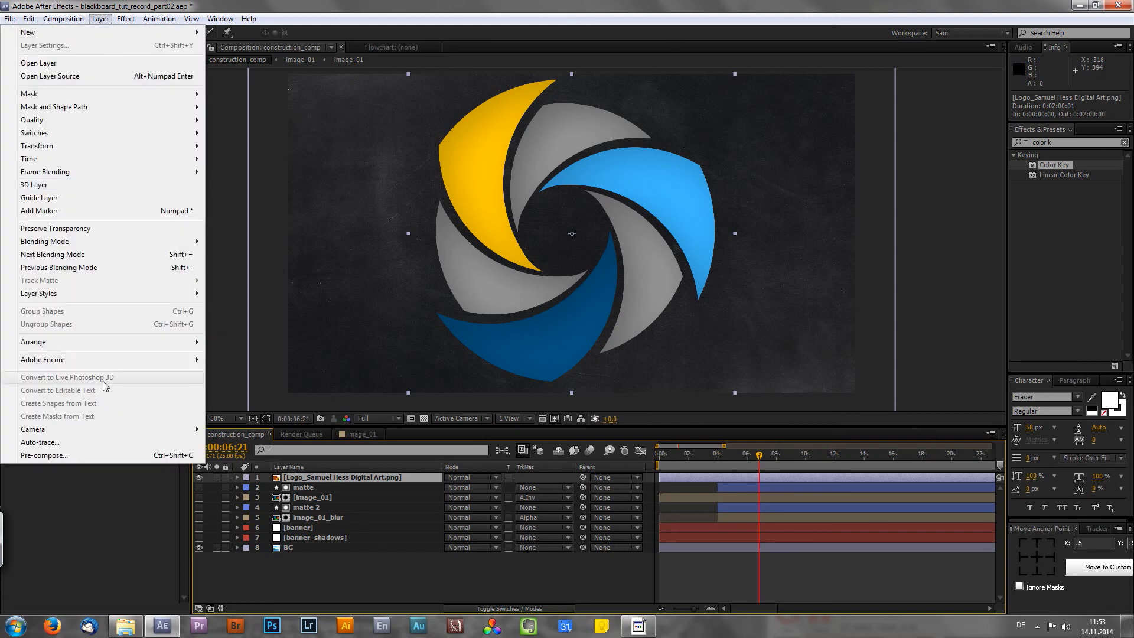
pyautogui.click(72, 443)
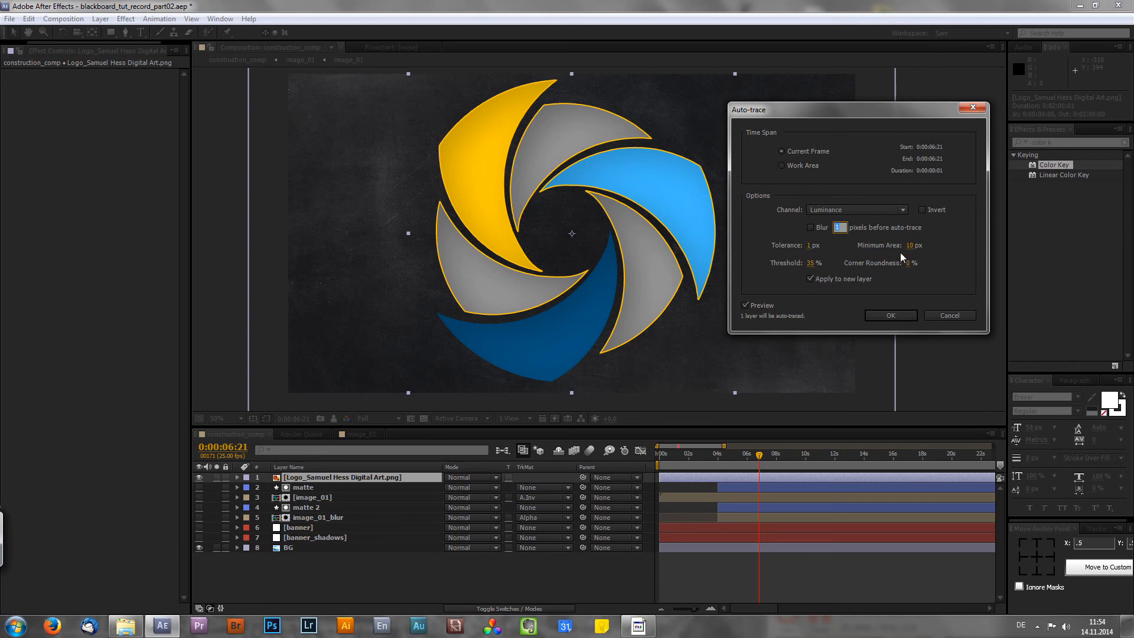
pyautogui.moveTo(811, 267)
pyautogui.mouseDown()
pyautogui.moveTo(802, 266)
pyautogui.moveTo(855, 258)
pyautogui.mouseUp()
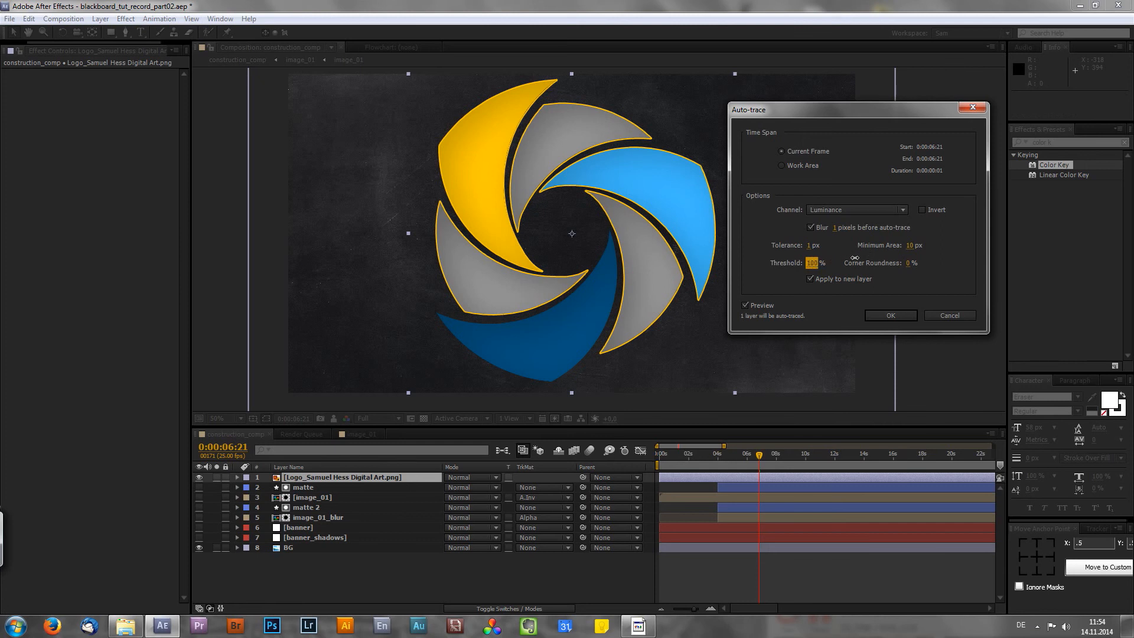
pyautogui.click(809, 278)
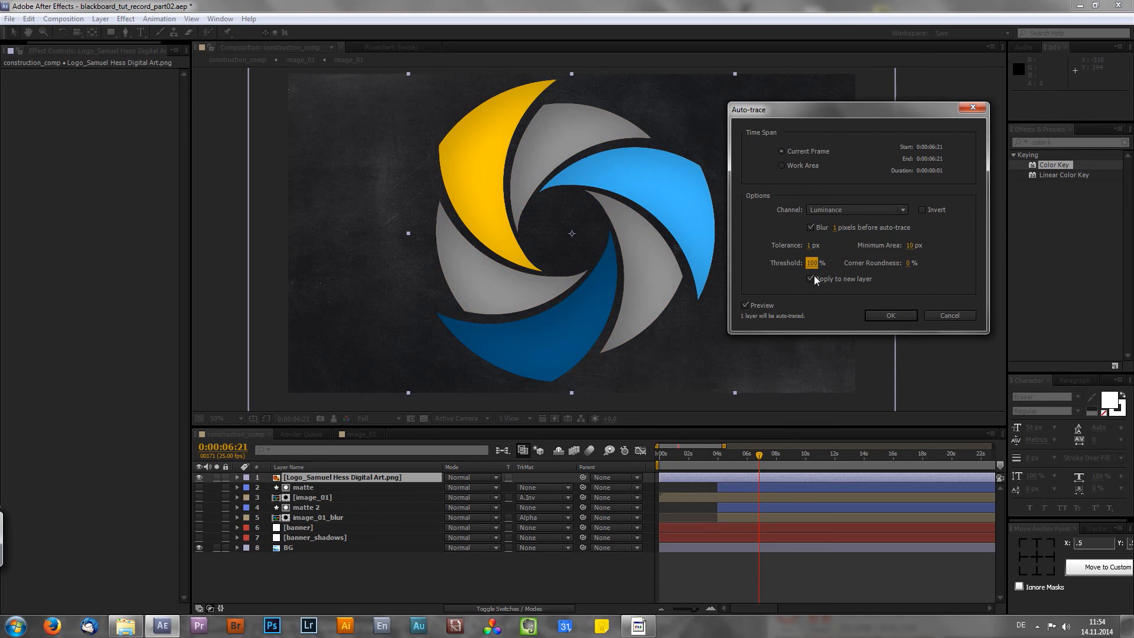
pyautogui.moveTo(812, 267); pyautogui.dragTo(749, 265)
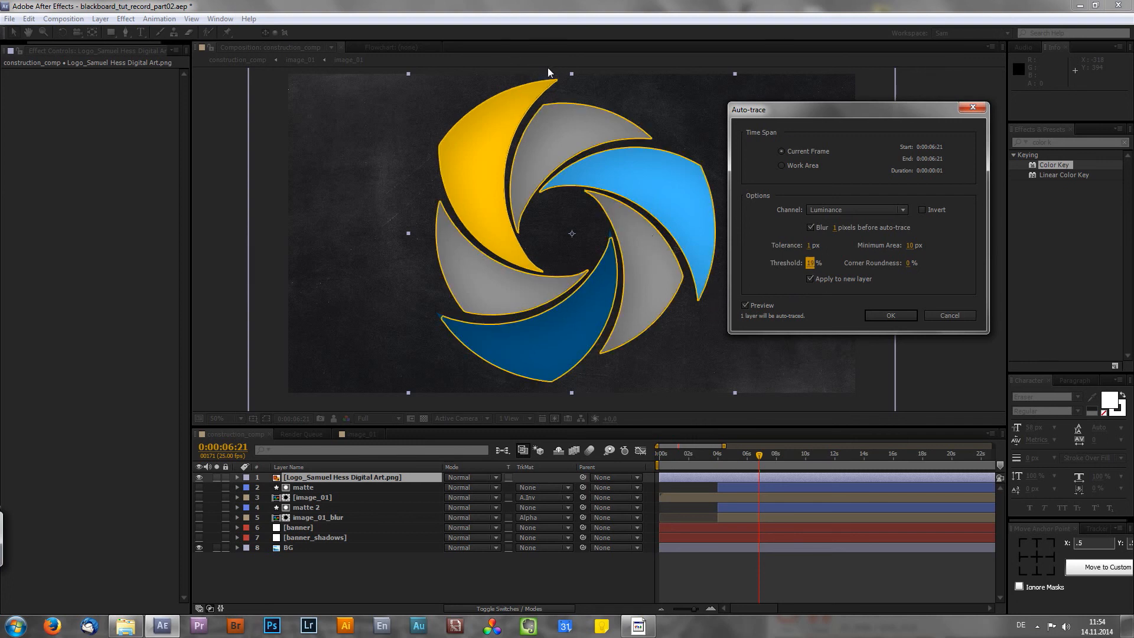
pyautogui.click(883, 315)
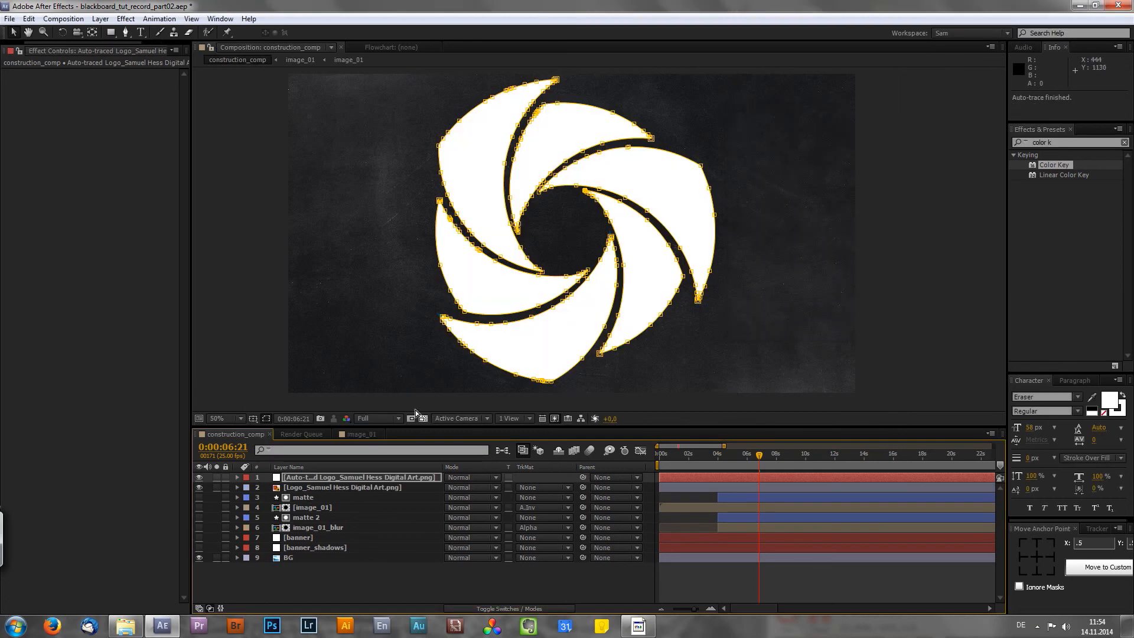
# - Delete the original PNG logo layer beneath the auto-traced layer
pyautogui.click(323, 478)
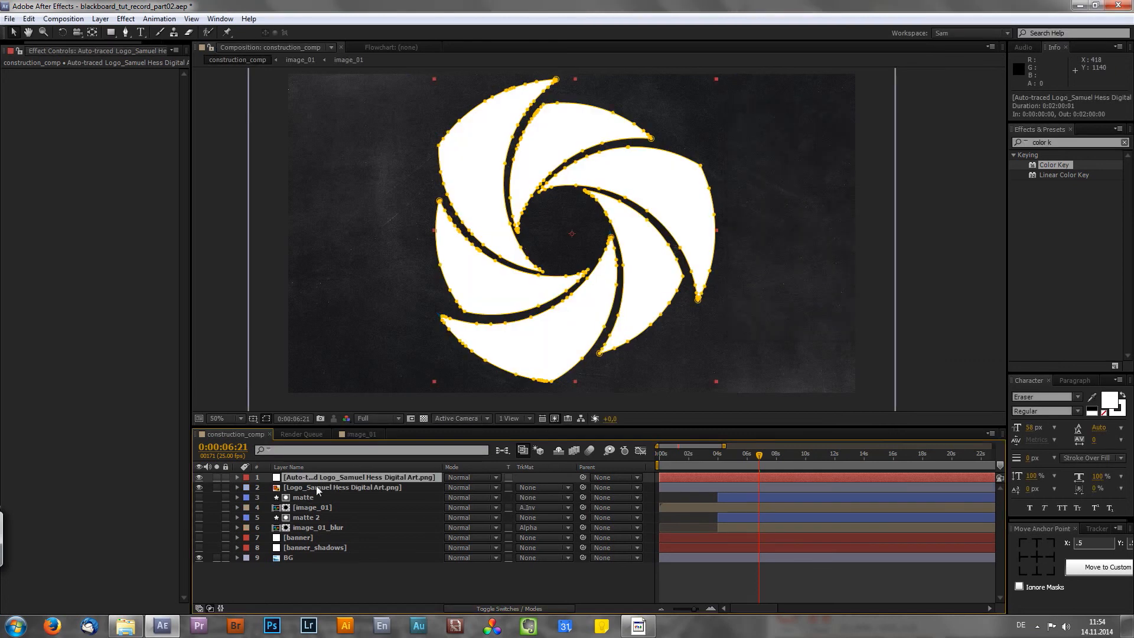
pyautogui.click(306, 491)
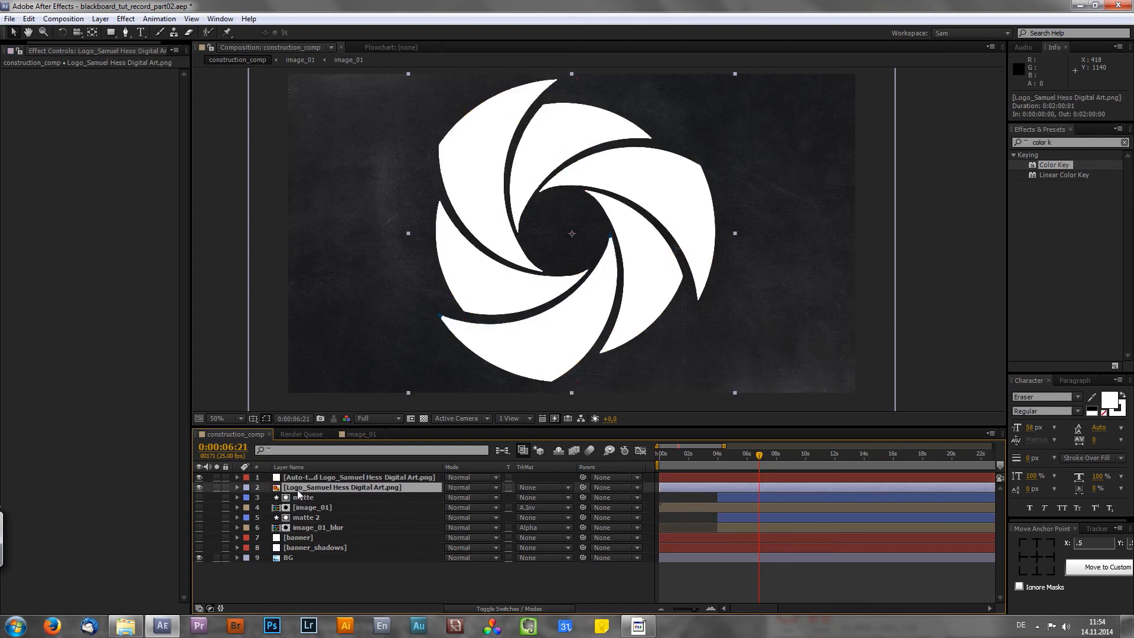
pyautogui.press('Delete')
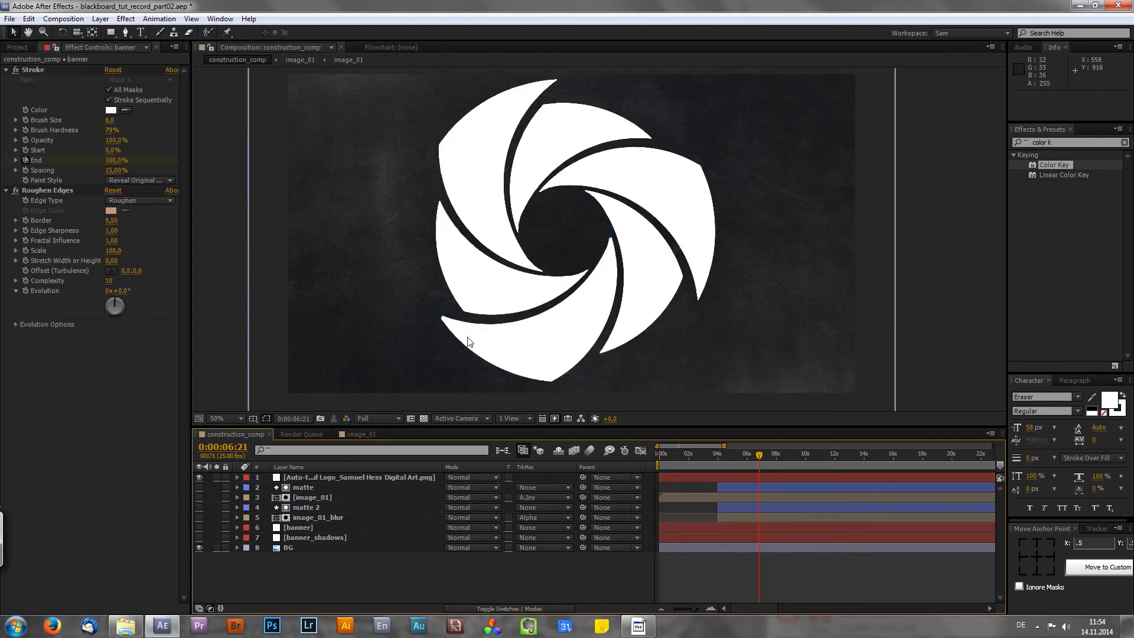
# - Rename the auto-traced logo layer as sam logo
pyautogui.click(308, 478)
pyautogui.press('Return')
pyautogui.write('sa')
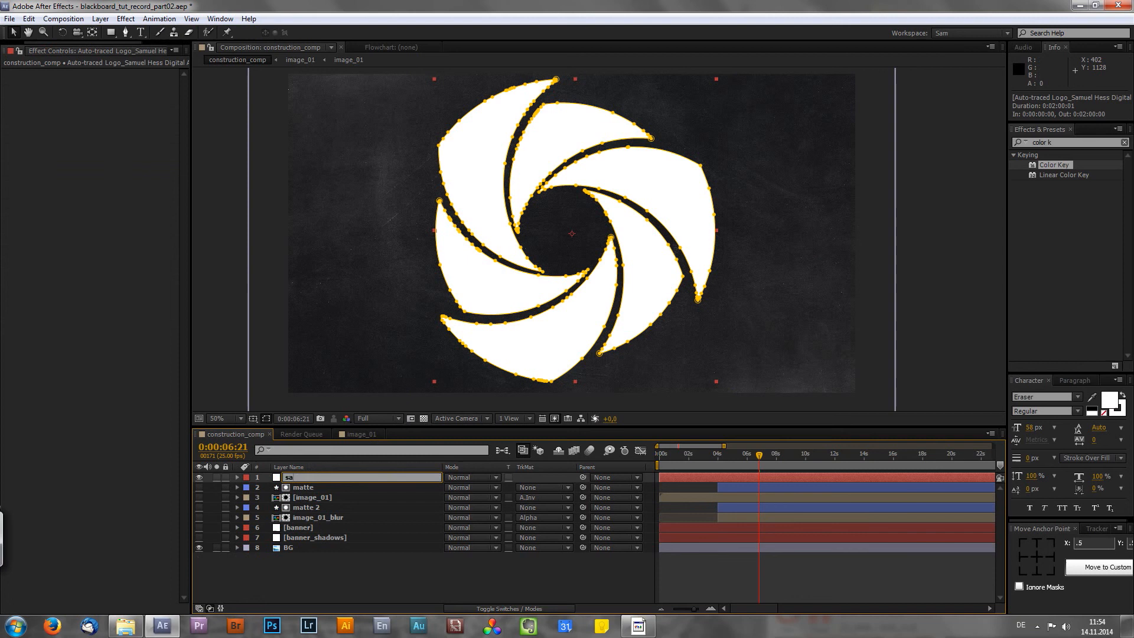
pyautogui.write('m logo')
pyautogui.press('Return')
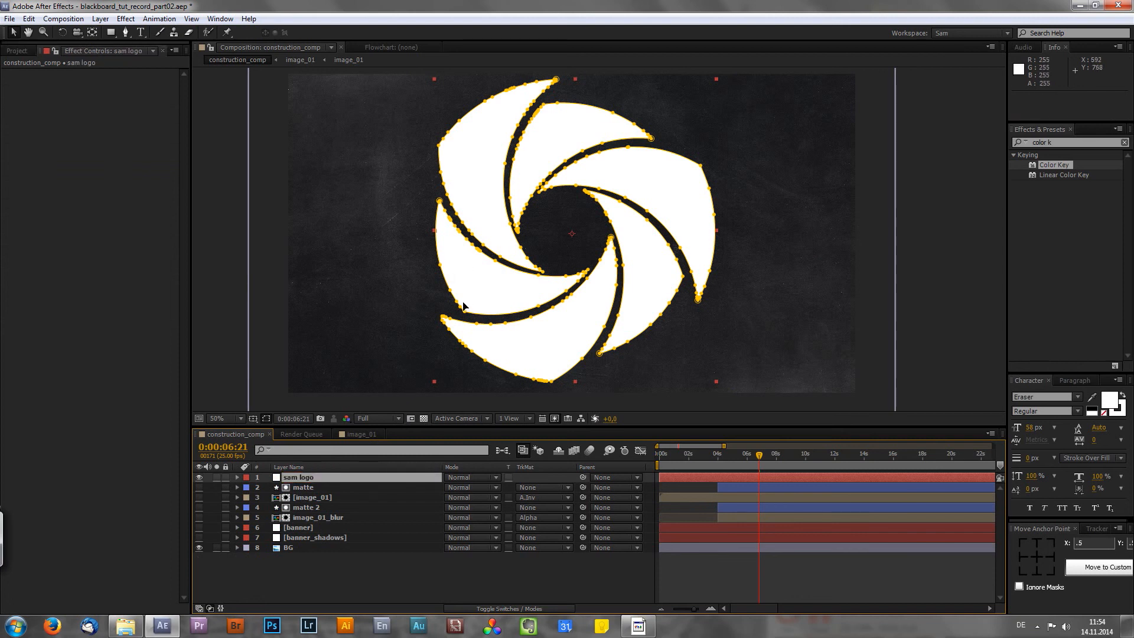
# - Delete surplus mask vertices at the inner tip of the bottom blade using the Delete Vertex tool
pyautogui.press('.')
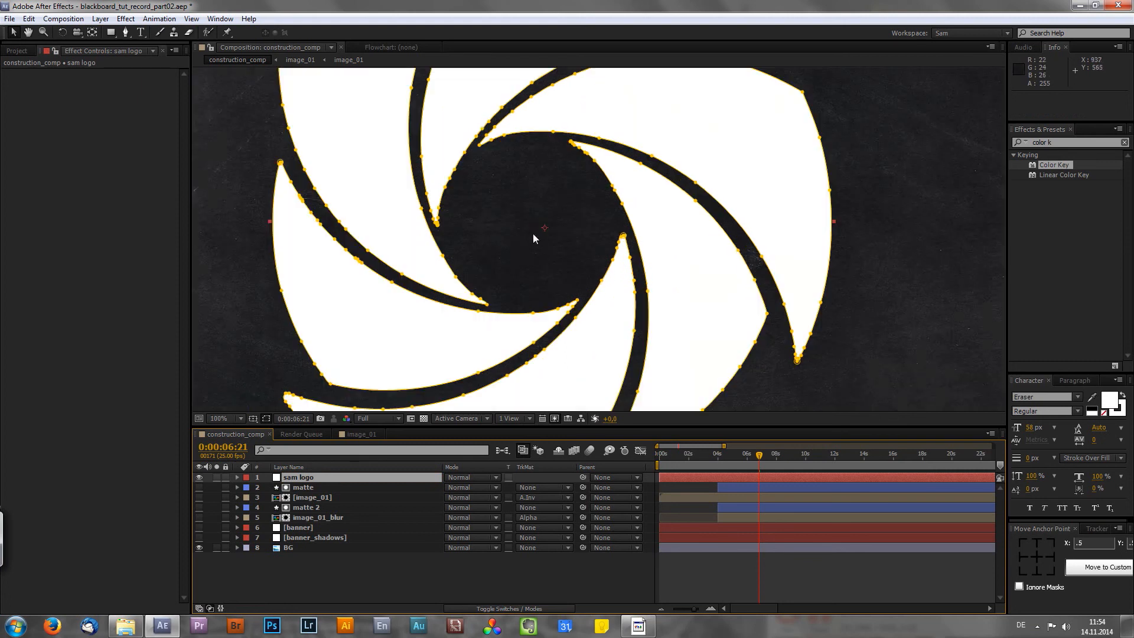
pyautogui.press('.')
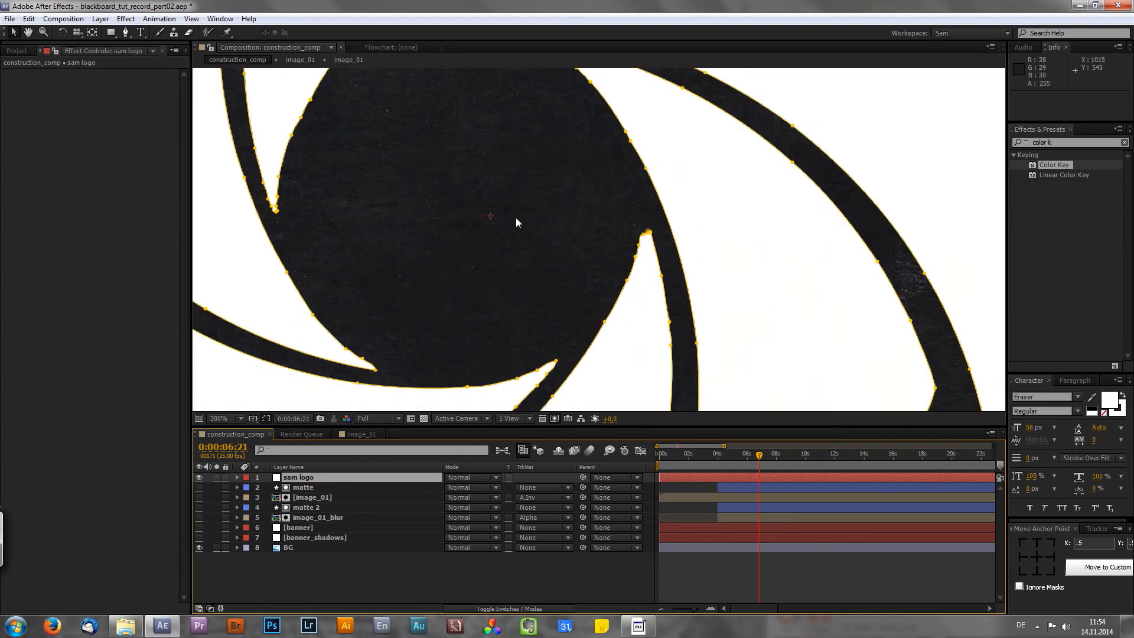
pyautogui.moveTo(125, 32); pyautogui.dragTo(200, 59)
pyautogui.click(637, 252)
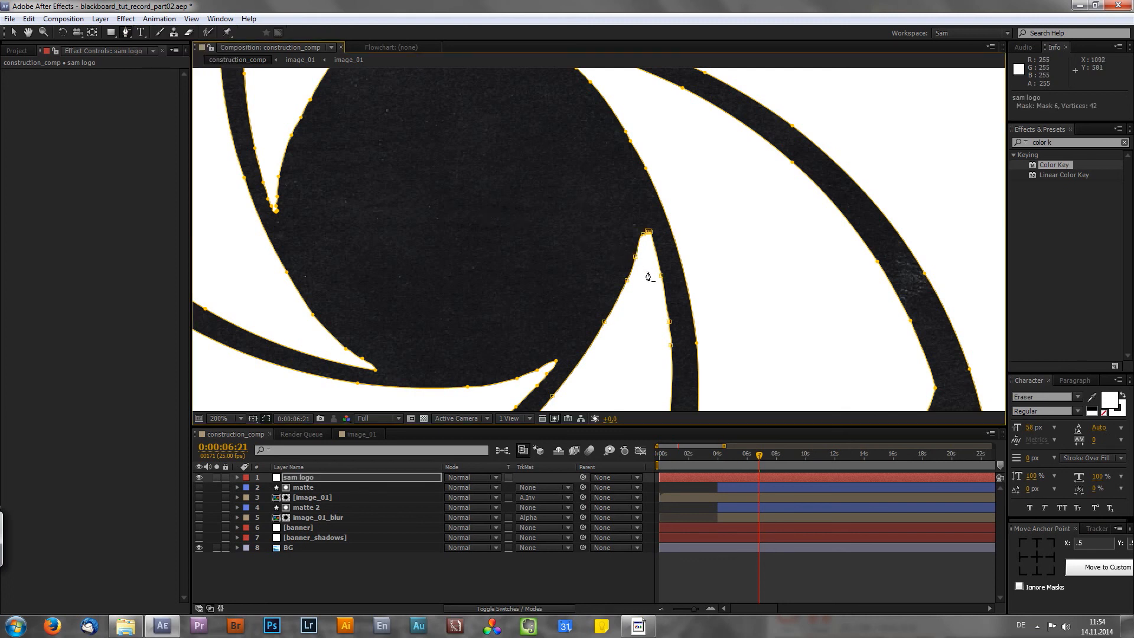
pyautogui.click(650, 233)
# - Remove the clustered extra vertices just beside the bottom blade's lowest corner
pyautogui.press('space')
pyautogui.moveTo(628, 329); pyautogui.dragTo(636, 151)
pyautogui.moveTo(676, 302); pyautogui.dragTo(668, 136)
pyautogui.moveTo(546, 339); pyautogui.dragTo(678, 192)
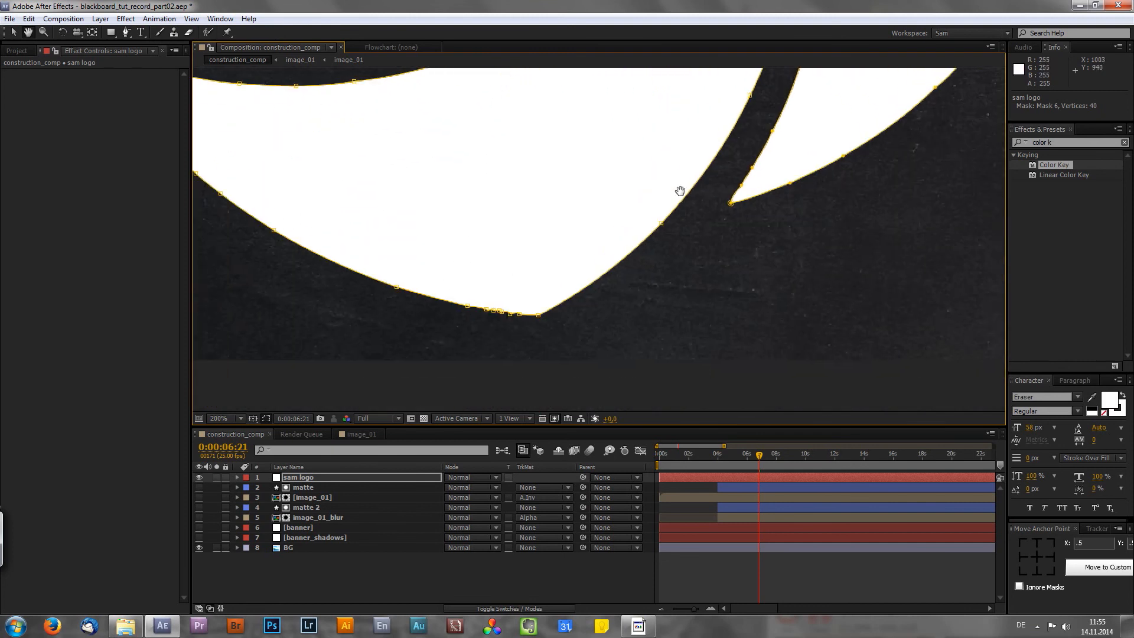
pyautogui.moveTo(524, 288); pyautogui.dragTo(622, 274)
pyautogui.click(599, 296)
pyautogui.click(594, 296)
pyautogui.click(589, 294)
pyautogui.click(602, 298)
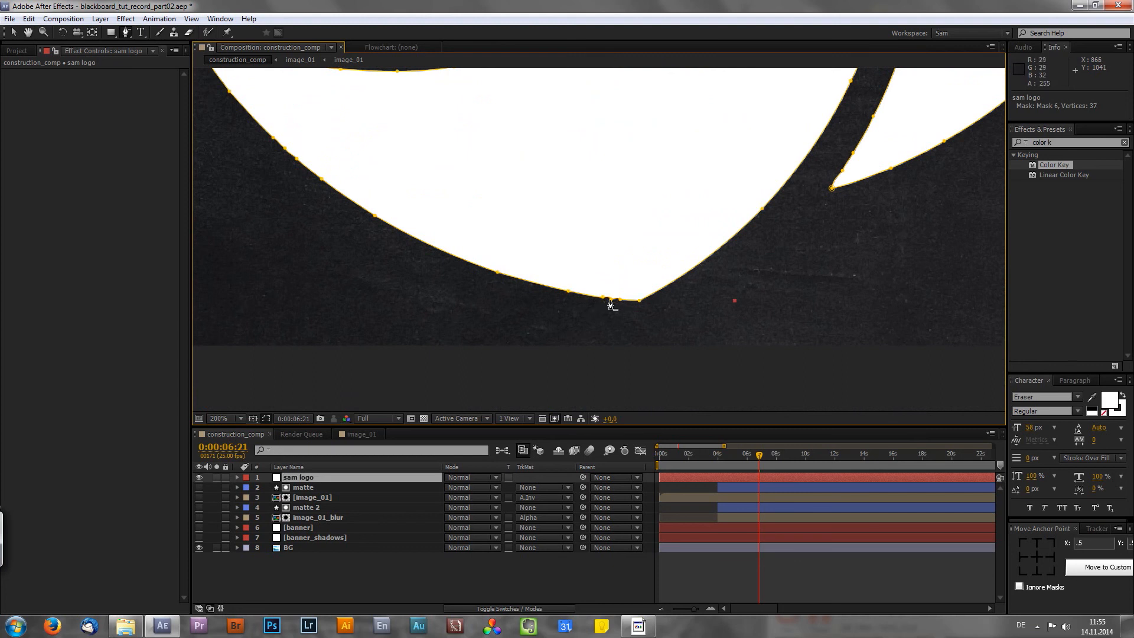
pyautogui.click(611, 299)
pyautogui.click(620, 301)
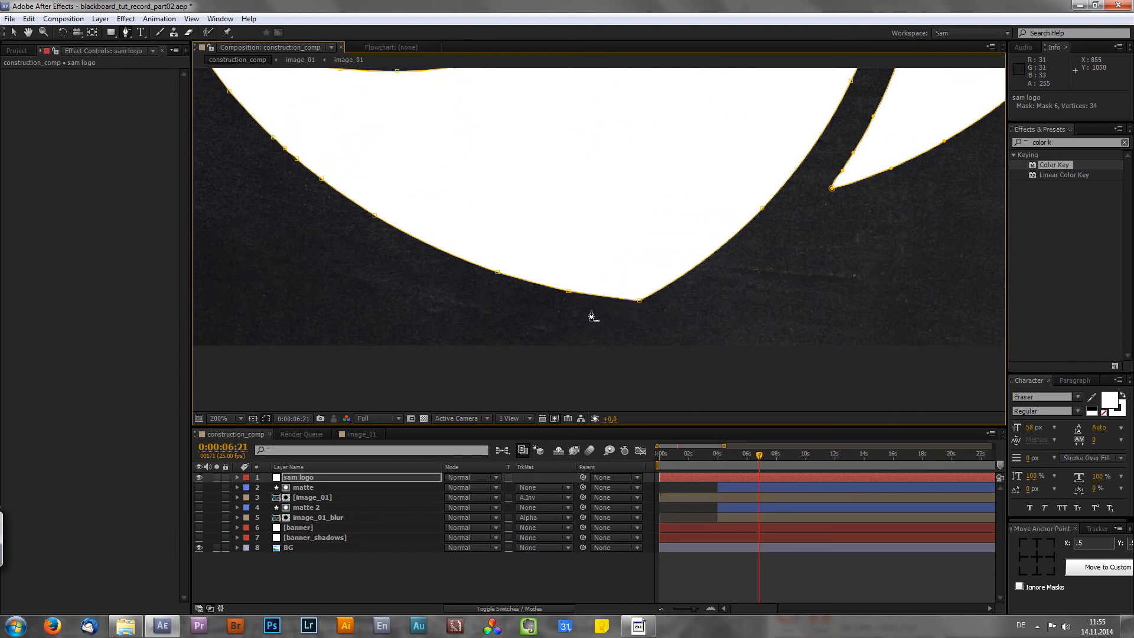
# - Delete two surplus mask vertices at the outer left tip of the bottom blade
pyautogui.moveTo(301, 159); pyautogui.dragTo(453, 238)
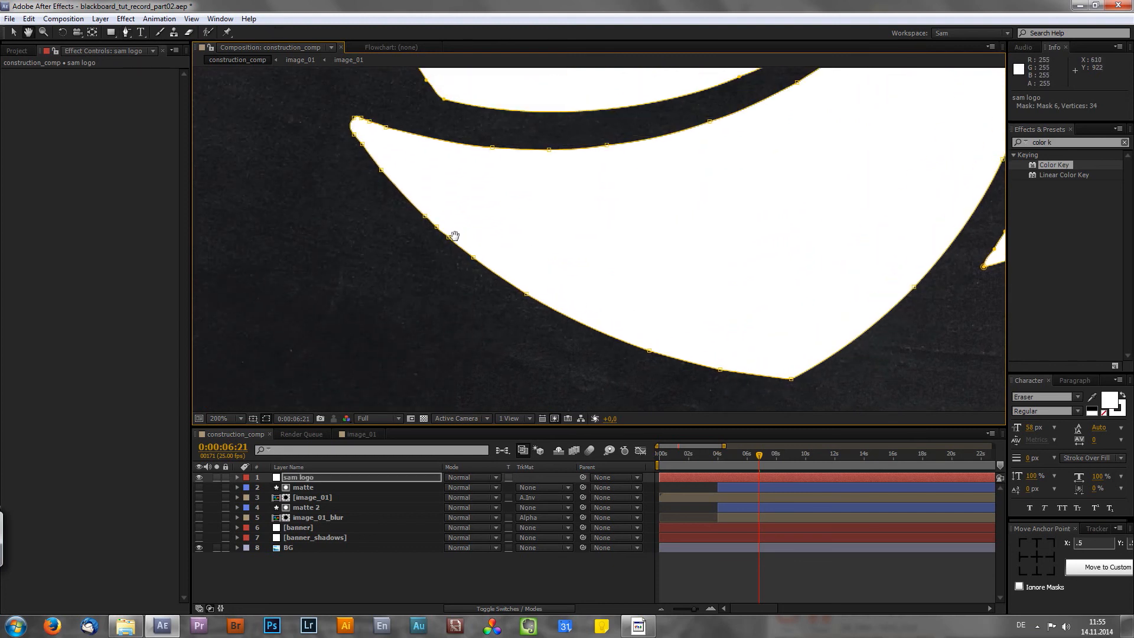
pyautogui.click(355, 134)
pyautogui.click(356, 132)
# - Inspect the upper blades' outlines and the mask paths of the sam logo layer
pyautogui.press('h')
pyautogui.moveTo(436, 114); pyautogui.dragTo(413, 190)
pyautogui.moveTo(455, 150); pyautogui.dragTo(362, 313)
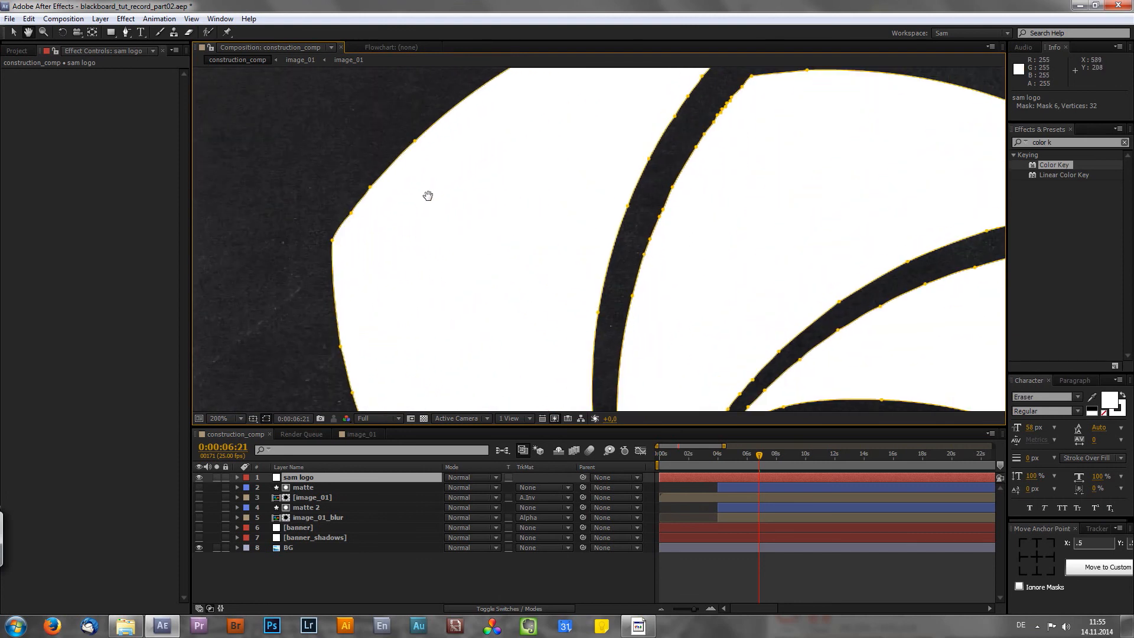
pyautogui.moveTo(428, 195); pyautogui.dragTo(441, 203)
pyautogui.press('g')
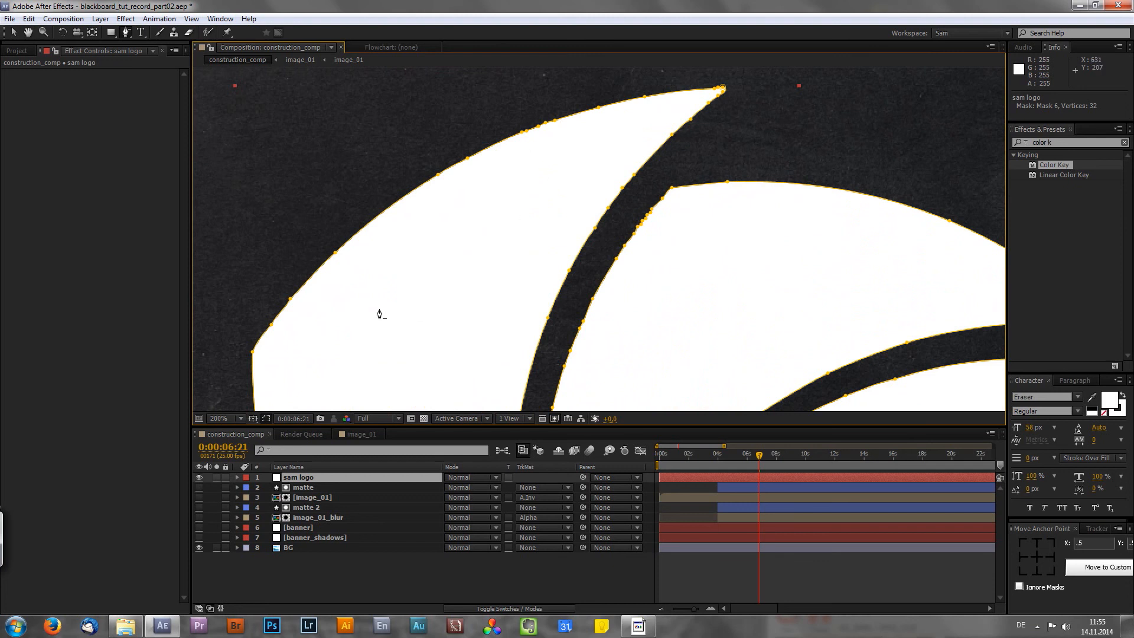
pyautogui.click(231, 417)
pyautogui.click(260, 204)
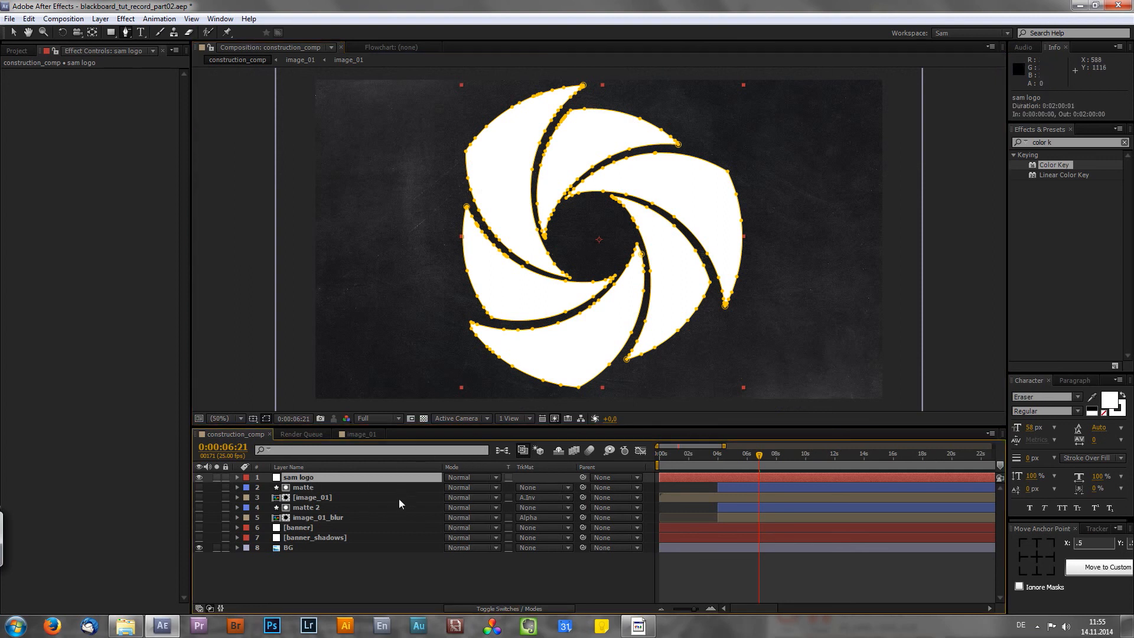
pyautogui.press('m')
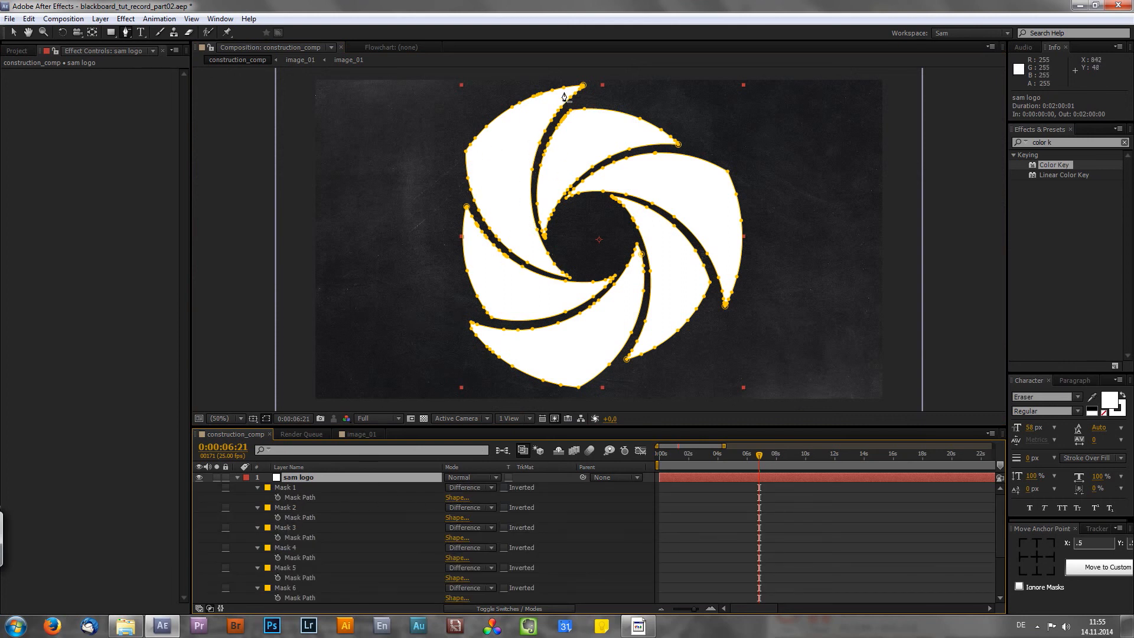
pyautogui.press('v')
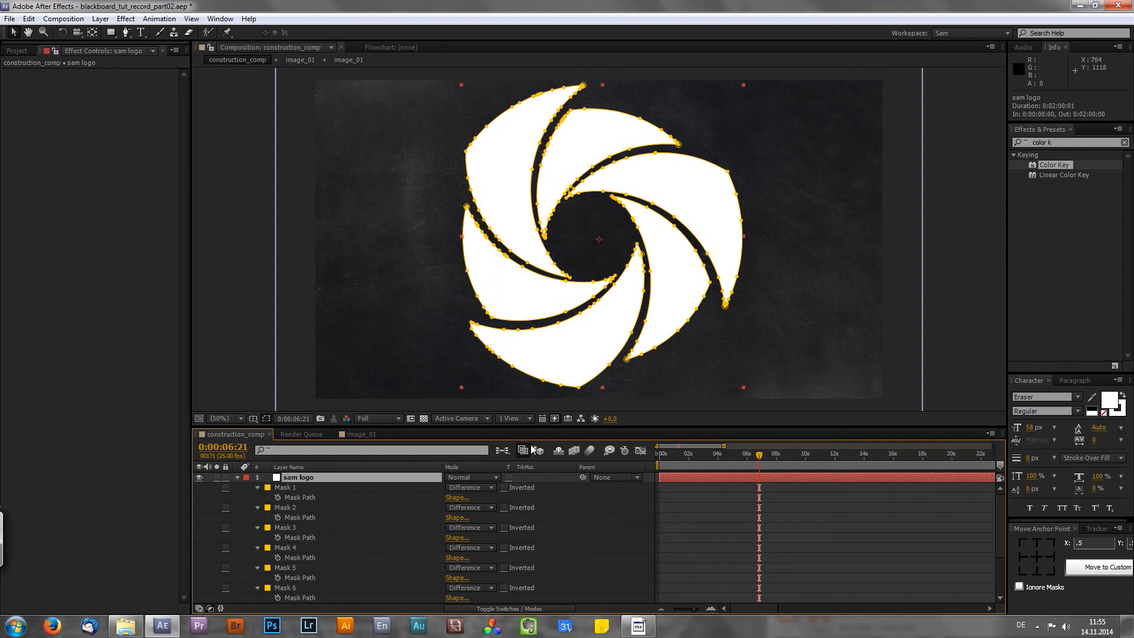
# - Apply the Stroke effect to the sam logo layer
pyautogui.click(1036, 142)
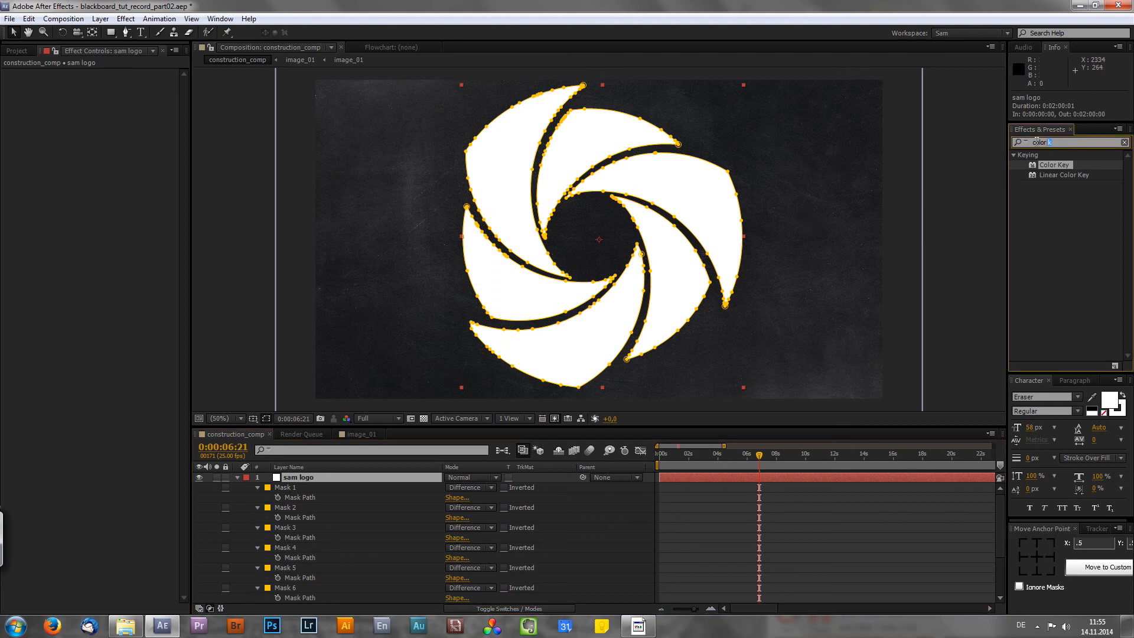
pyautogui.write('stroke')
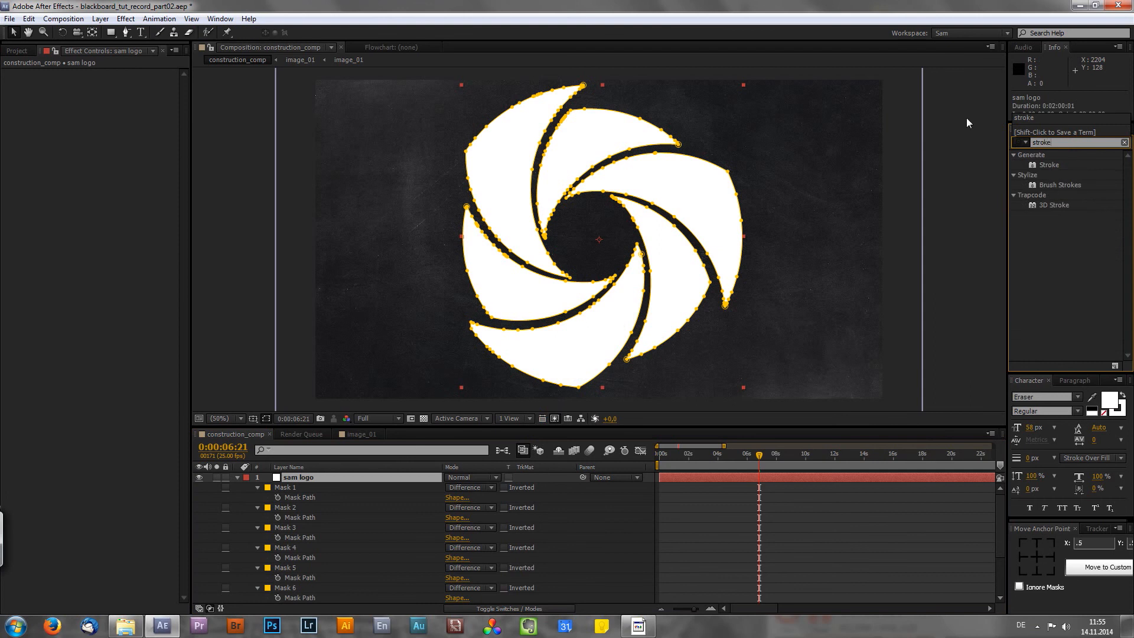
pyautogui.moveTo(1045, 165)
pyautogui.mouseDown()
pyautogui.moveTo(1018, 191)
pyautogui.moveTo(679, 354)
pyautogui.moveTo(375, 486)
pyautogui.mouseUp()
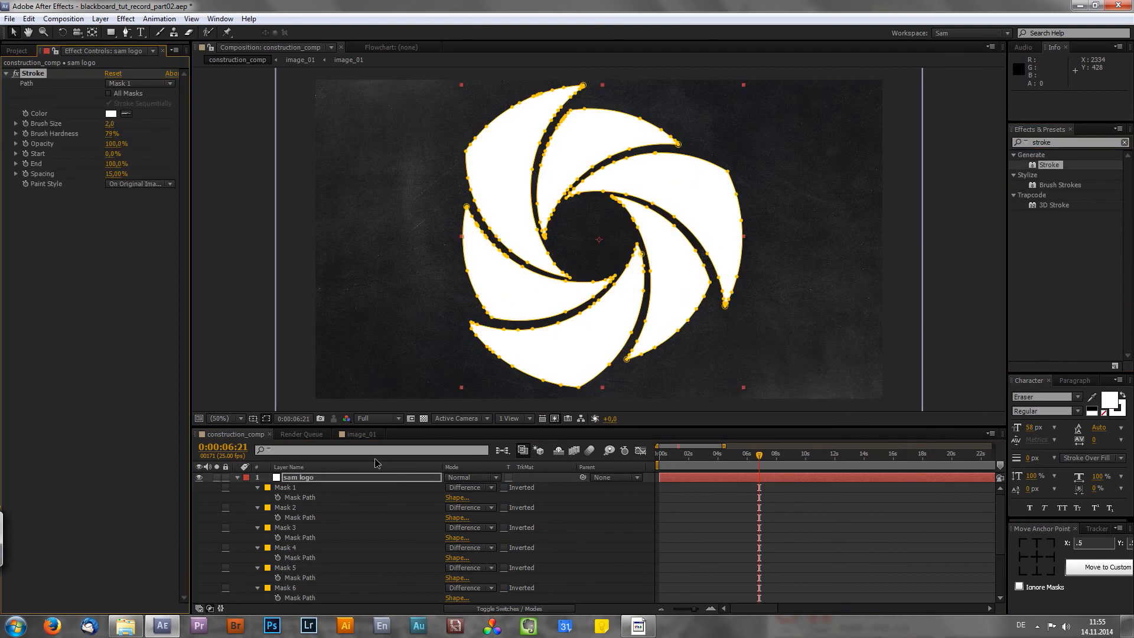
# - Make the Stroke effect reveal the original image and follow all masks of the logo
pyautogui.click(136, 183)
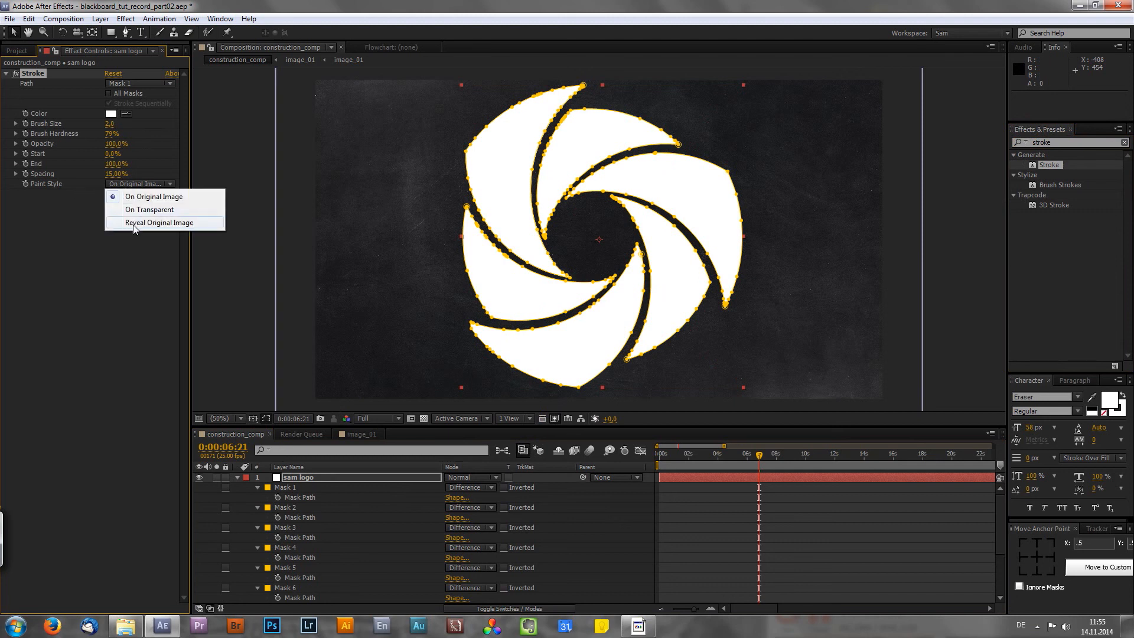
pyautogui.click(130, 225)
pyautogui.click(127, 86)
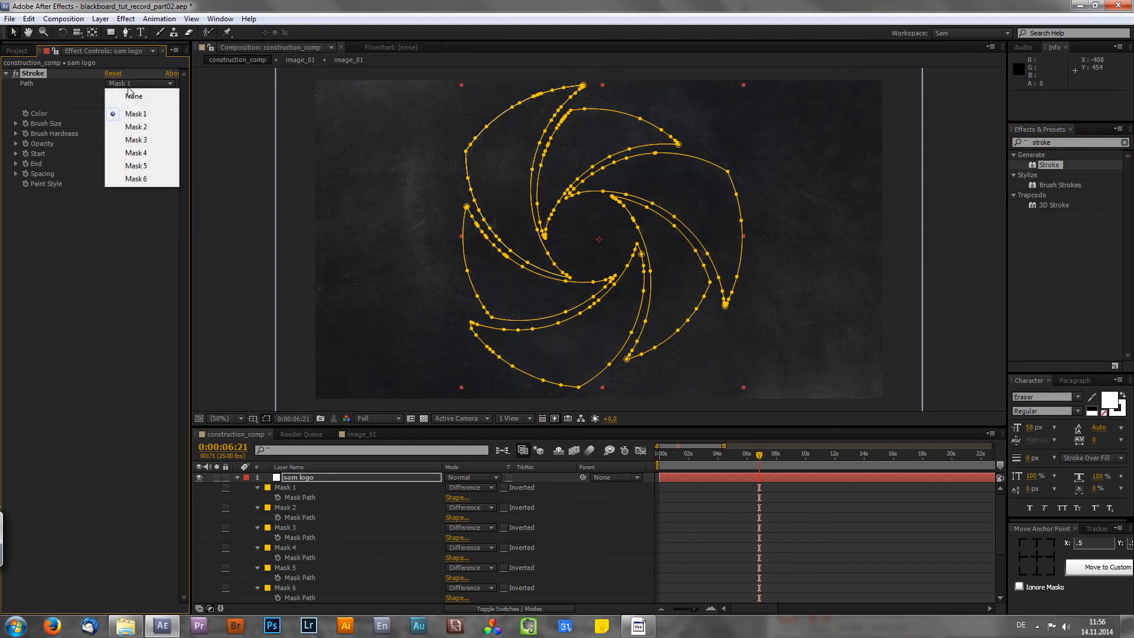
pyautogui.click(89, 103)
pyautogui.click(108, 94)
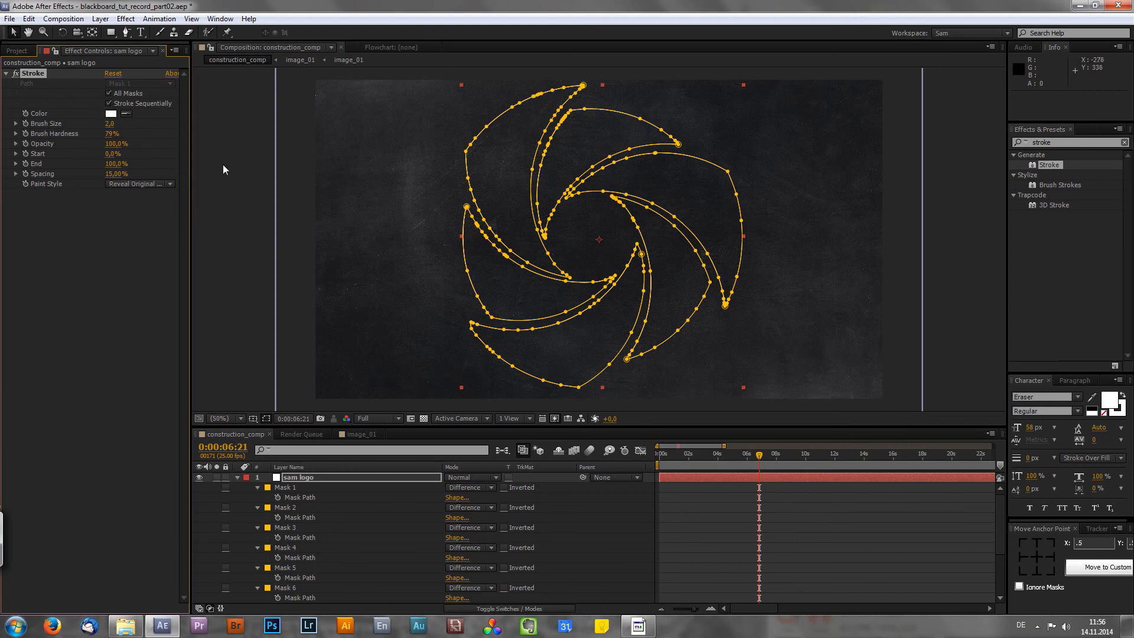
# - Set the Stroke brush size to 12.7 and the brush hardness to 100%
pyautogui.moveTo(111, 123)
pyautogui.mouseDown()
pyautogui.moveTo(185, 119)
pyautogui.moveTo(113, 122)
pyautogui.mouseUp()
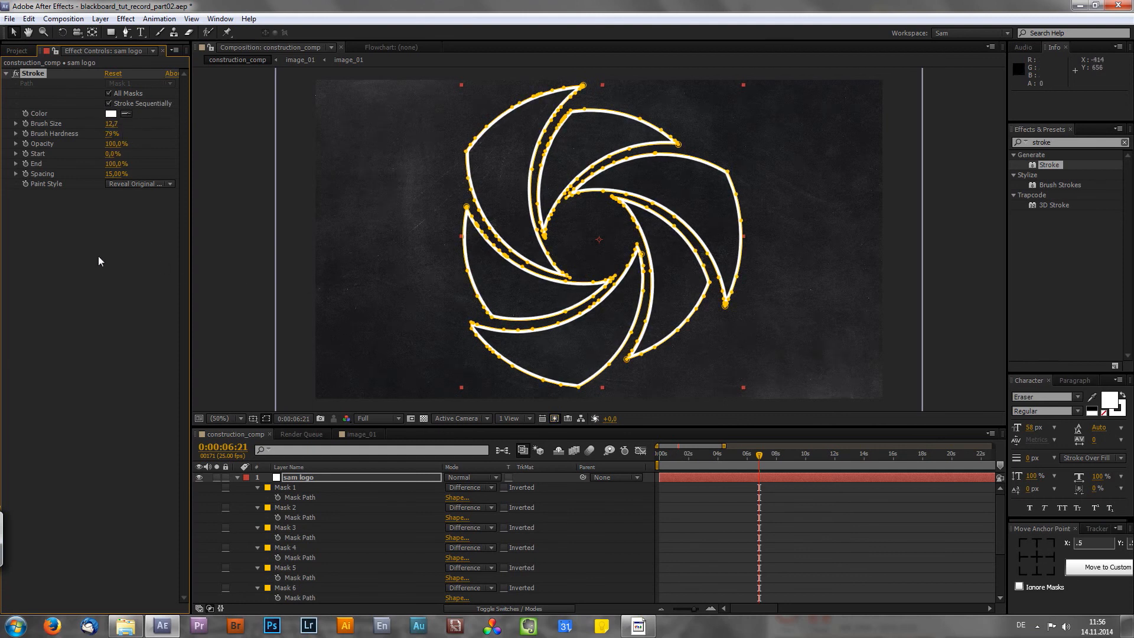
pyautogui.click(126, 258)
pyautogui.click(108, 133)
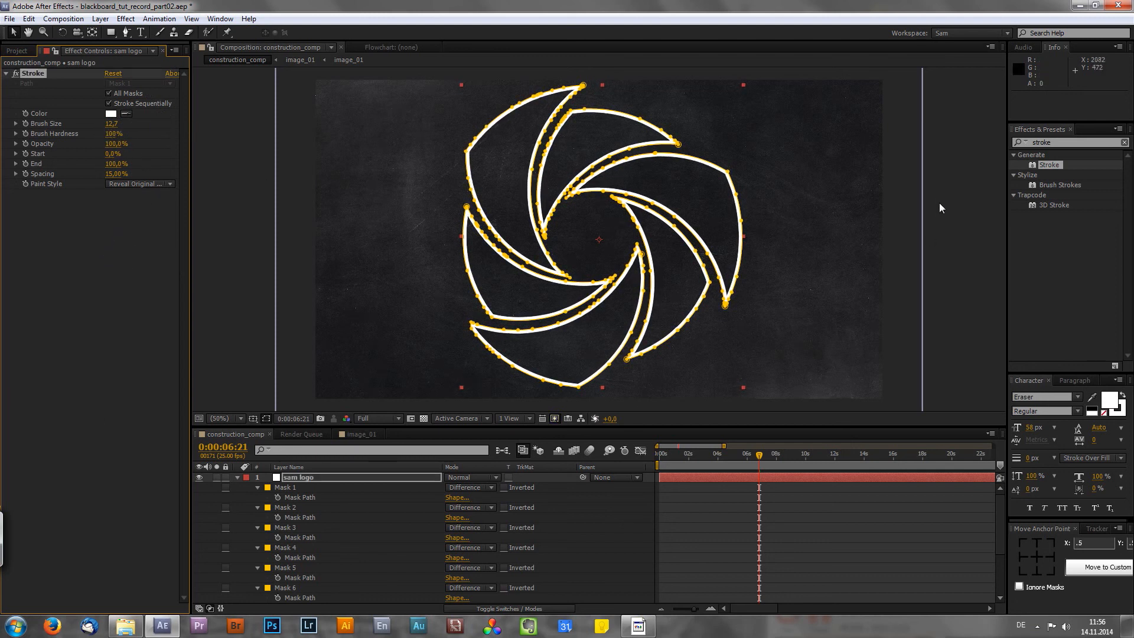
# - Add a Scribble effect after Stroke on the sam logo layer and have it fill all masks
pyautogui.click(1071, 142)
pyautogui.write('scribb')
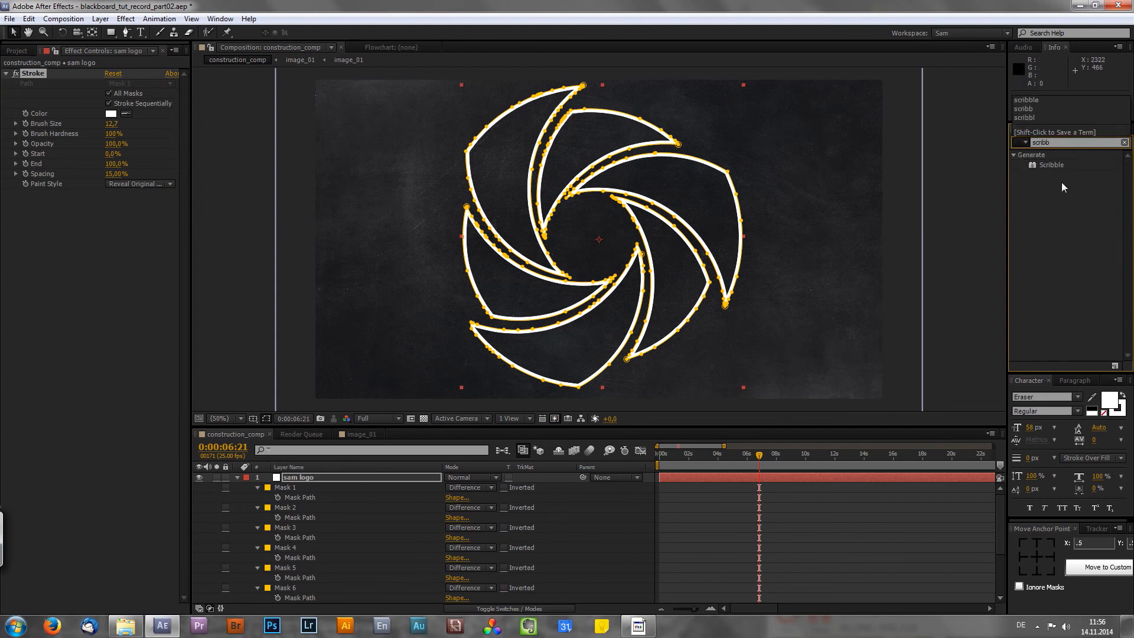
pyautogui.moveTo(1051, 165)
pyautogui.mouseDown()
pyautogui.moveTo(1020, 187)
pyautogui.moveTo(114, 319)
pyautogui.moveTo(118, 348)
pyautogui.mouseUp()
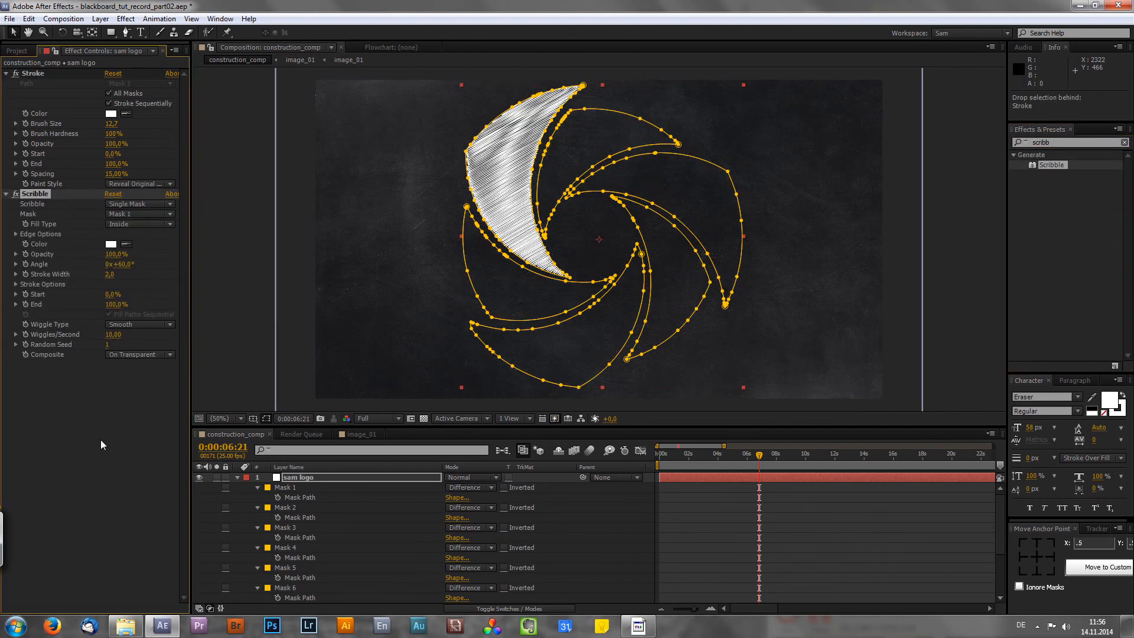
pyautogui.click(129, 214)
pyautogui.click(138, 204)
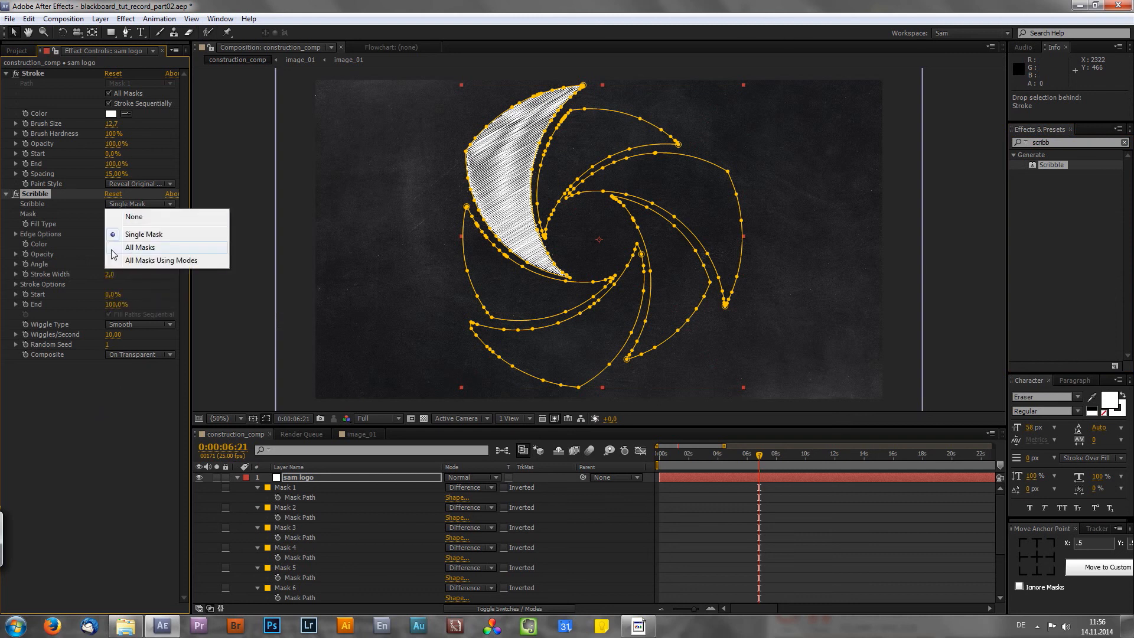
pyautogui.click(145, 247)
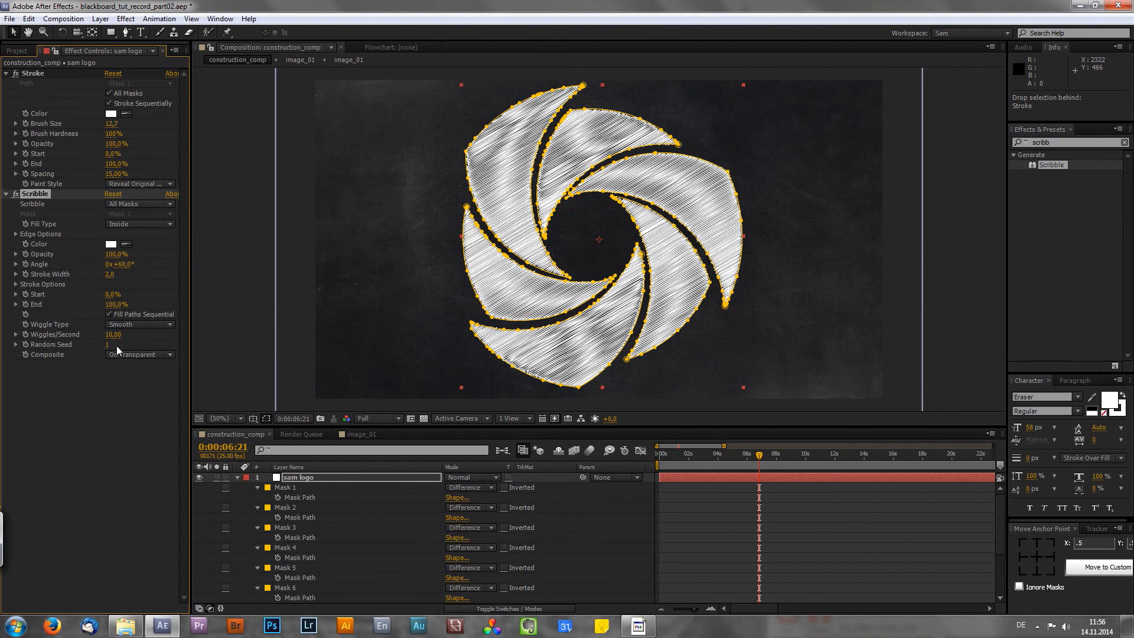
# - Composite the Scribble effect on the original image and set its opacity to 41%
pyautogui.click(129, 357)
pyautogui.click(136, 367)
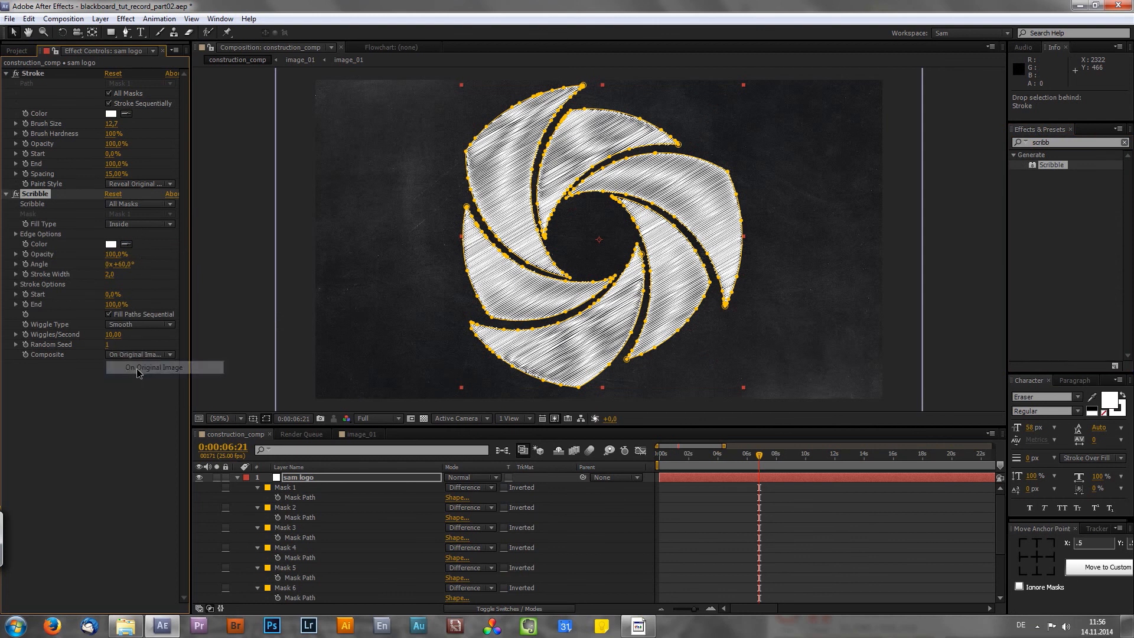
pyautogui.click(91, 491)
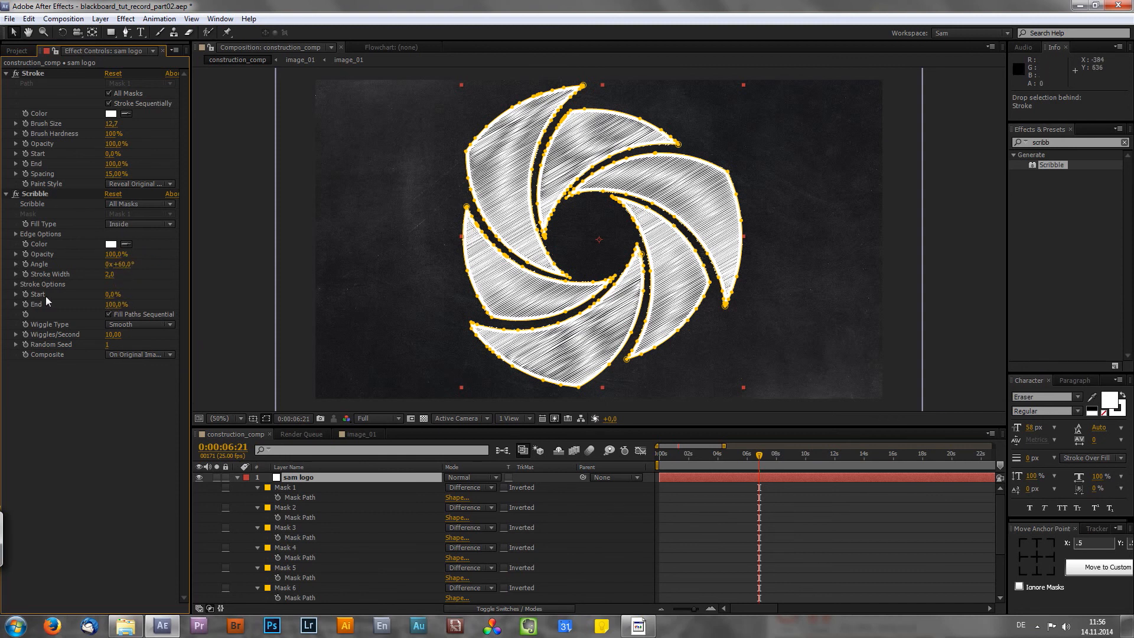
pyautogui.moveTo(113, 254); pyautogui.dragTo(78, 257)
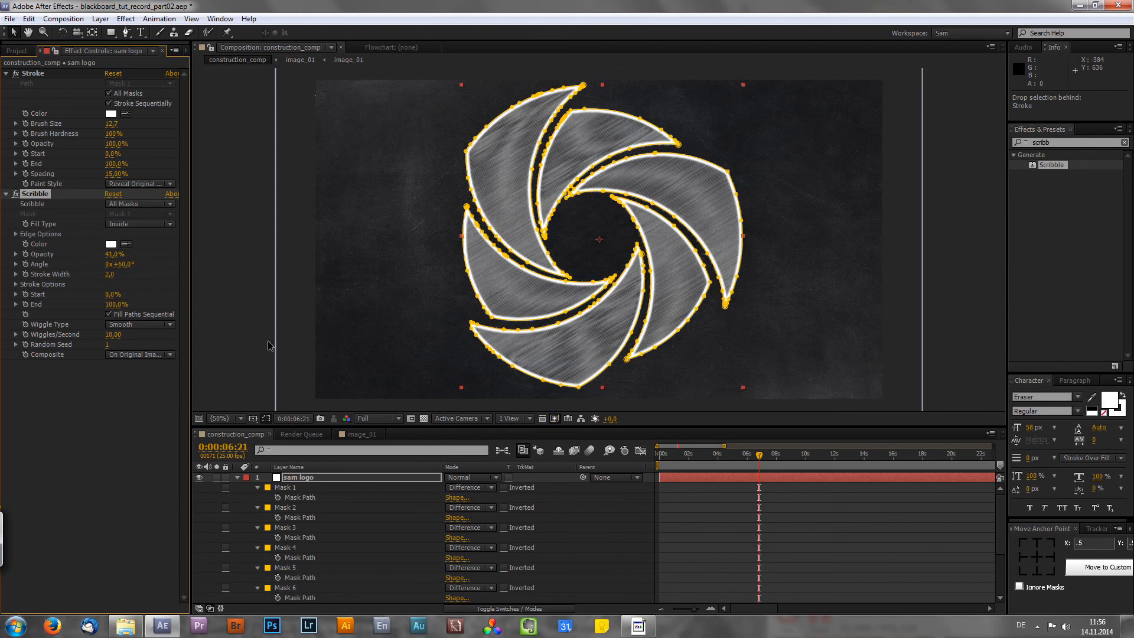
pyautogui.click(652, 458)
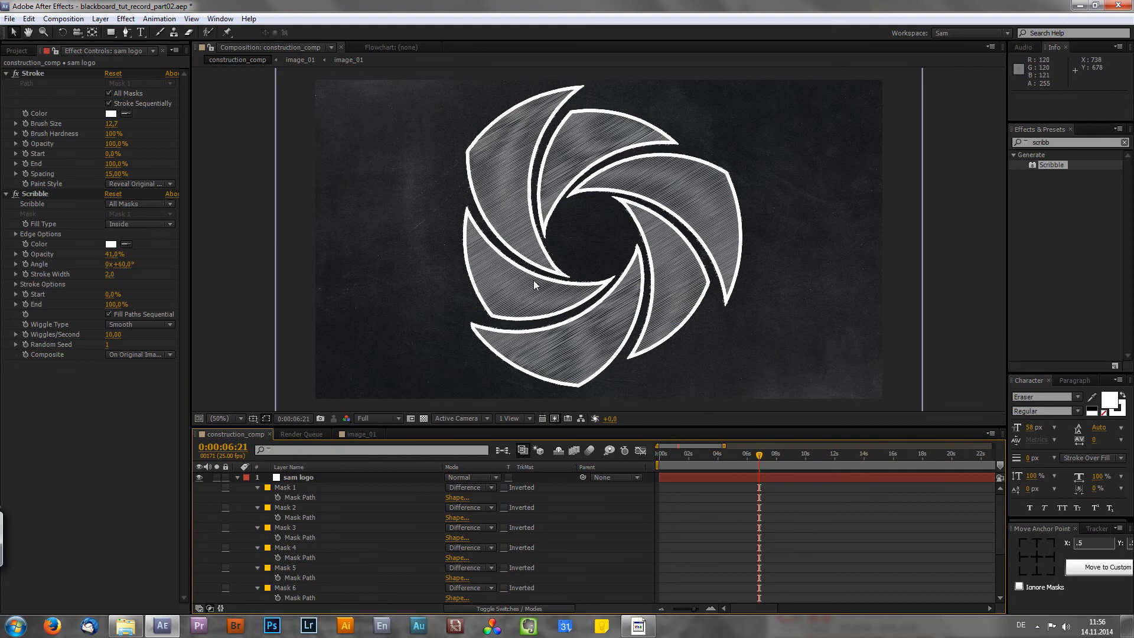
# - Collapse the sam logo layer's mask properties and add a text layer reading "SAM LOGO" beside the logo
pyautogui.click(308, 480)
pyautogui.press('m')
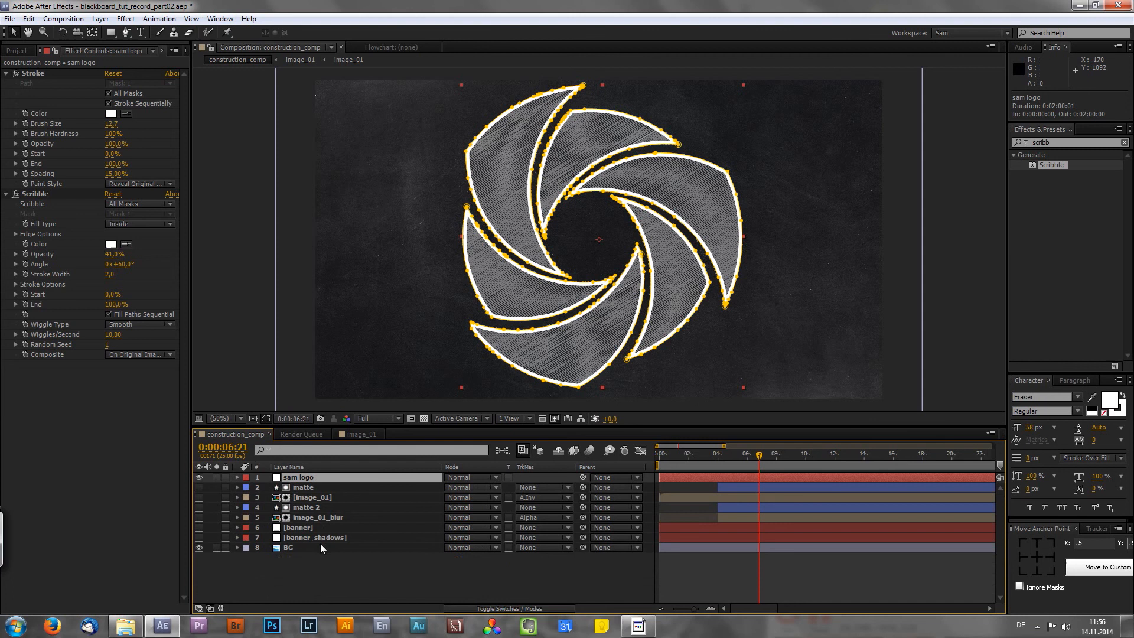
pyautogui.press('F2')
pyautogui.click(140, 32)
pyautogui.click(370, 180)
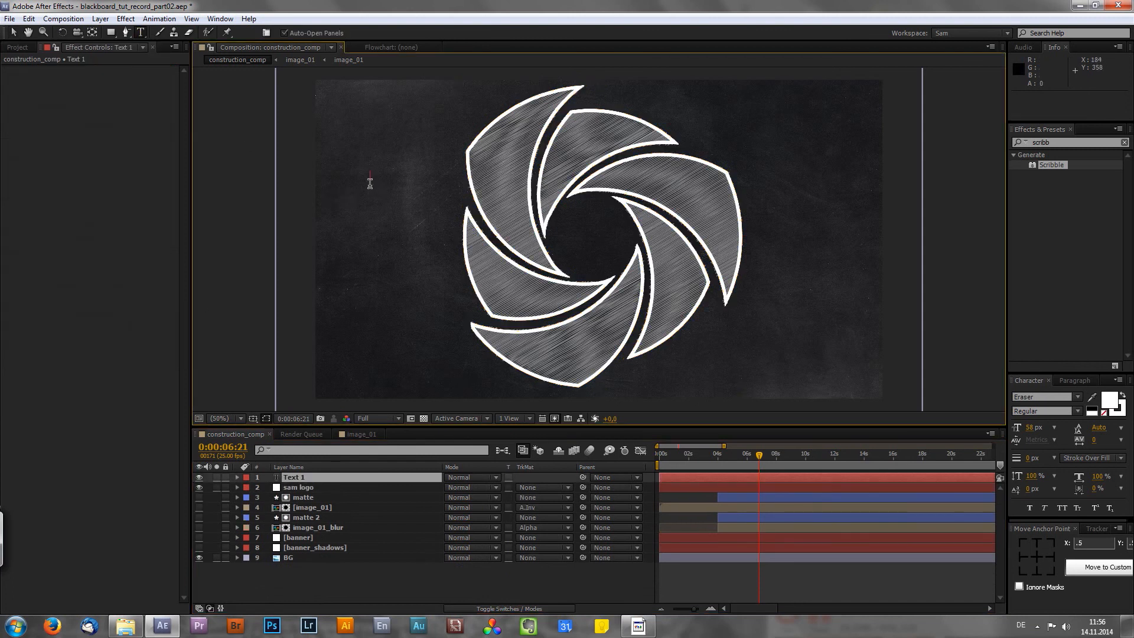
pyautogui.write('SAM LOGO')
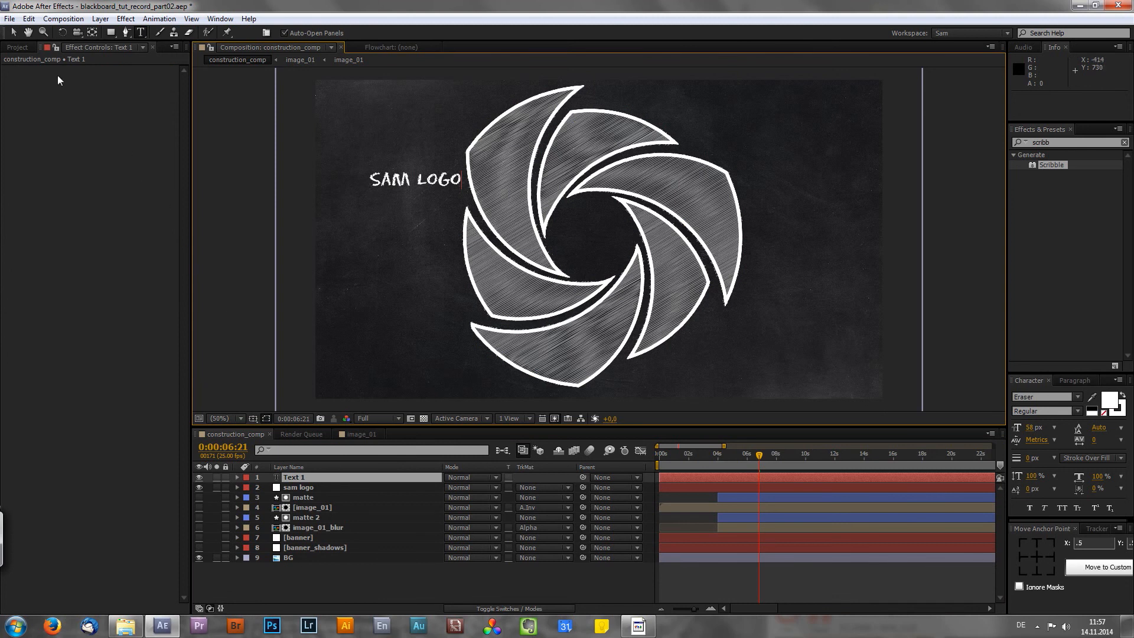
pyautogui.click(13, 33)
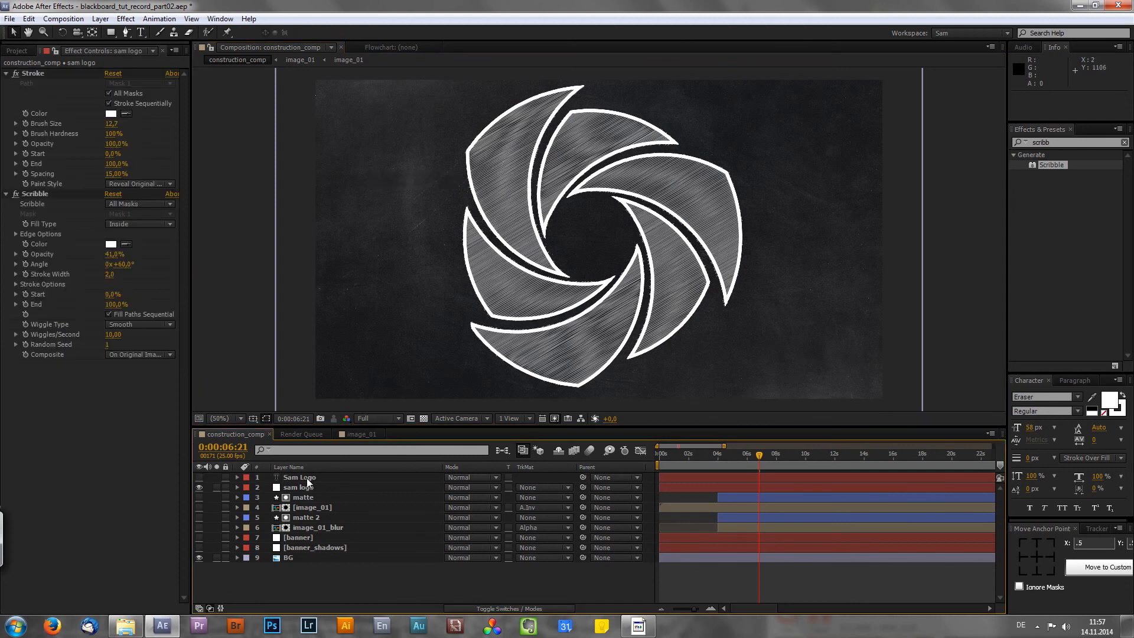
# - Show the Sam Logo text layer, create masks from its text, and delete the original text layer
pyautogui.click(307, 478)
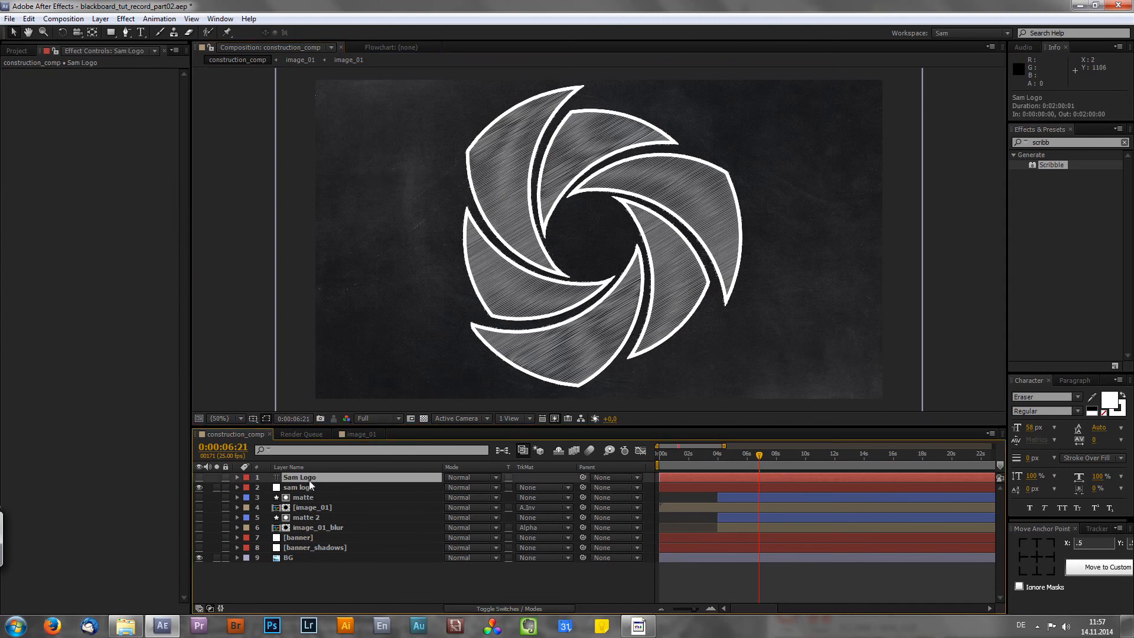
pyautogui.click(199, 478)
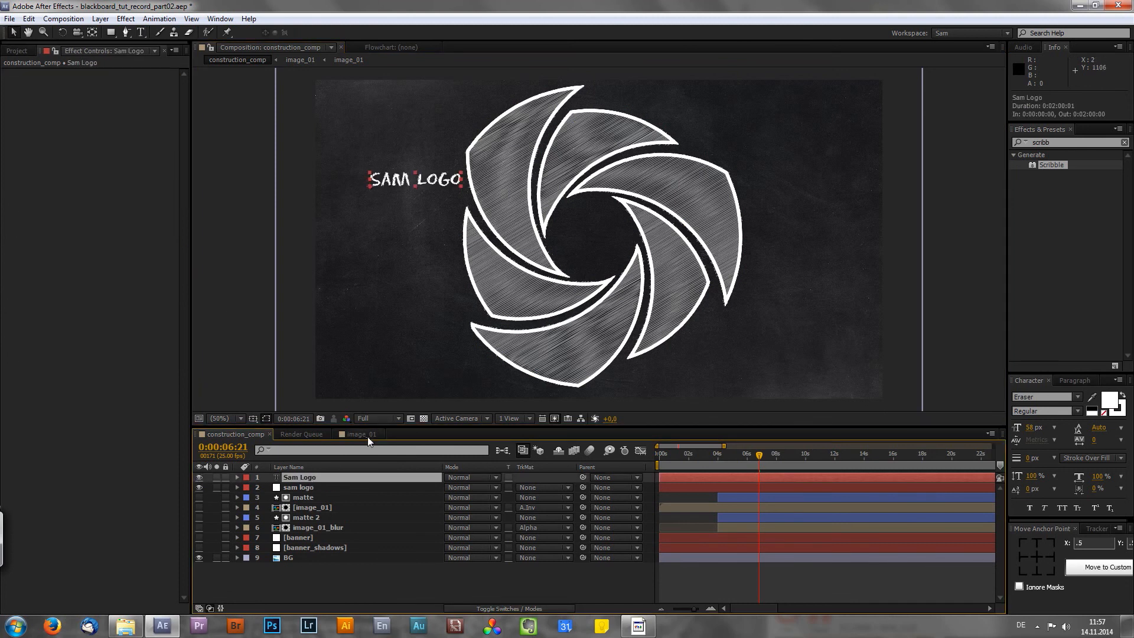
pyautogui.rightClick(419, 179)
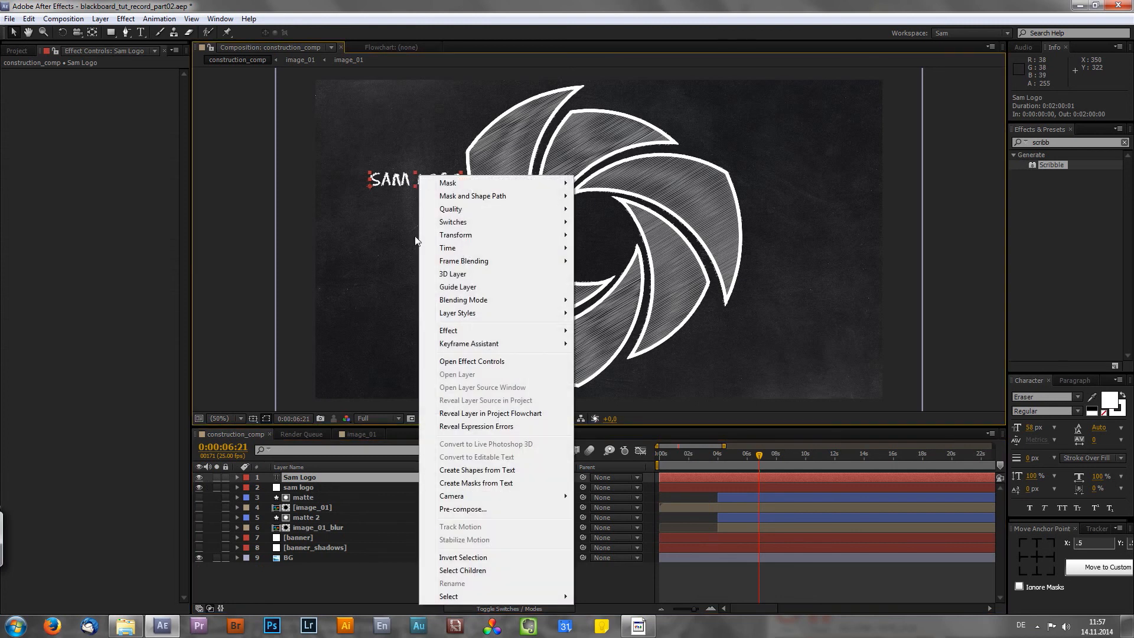
pyautogui.click(525, 484)
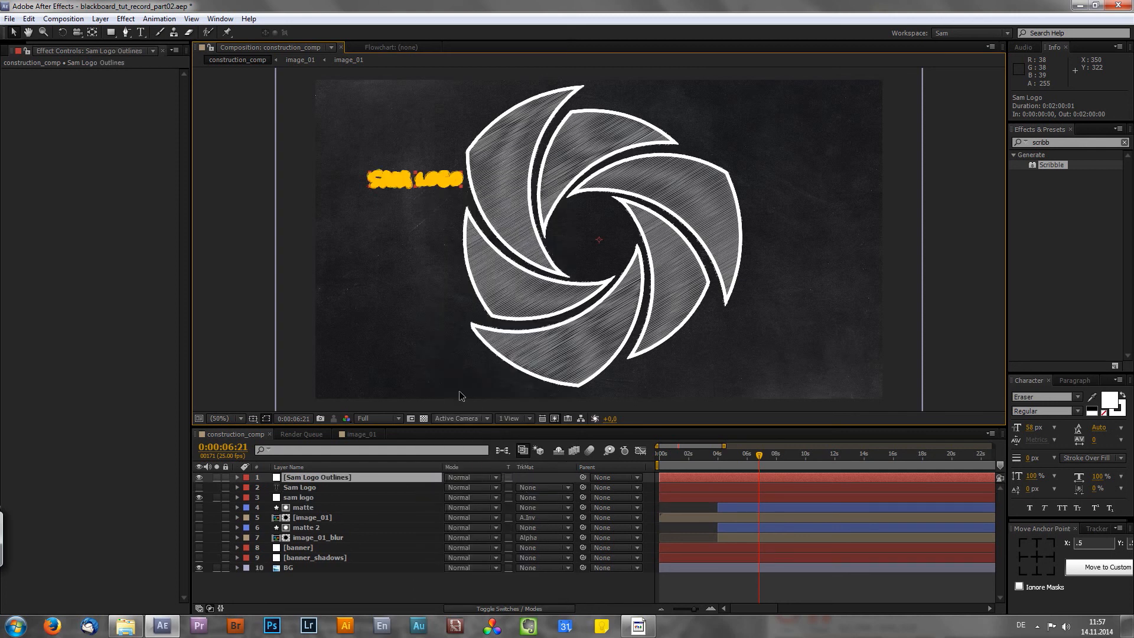
pyautogui.click(295, 486)
pyautogui.press('Delete')
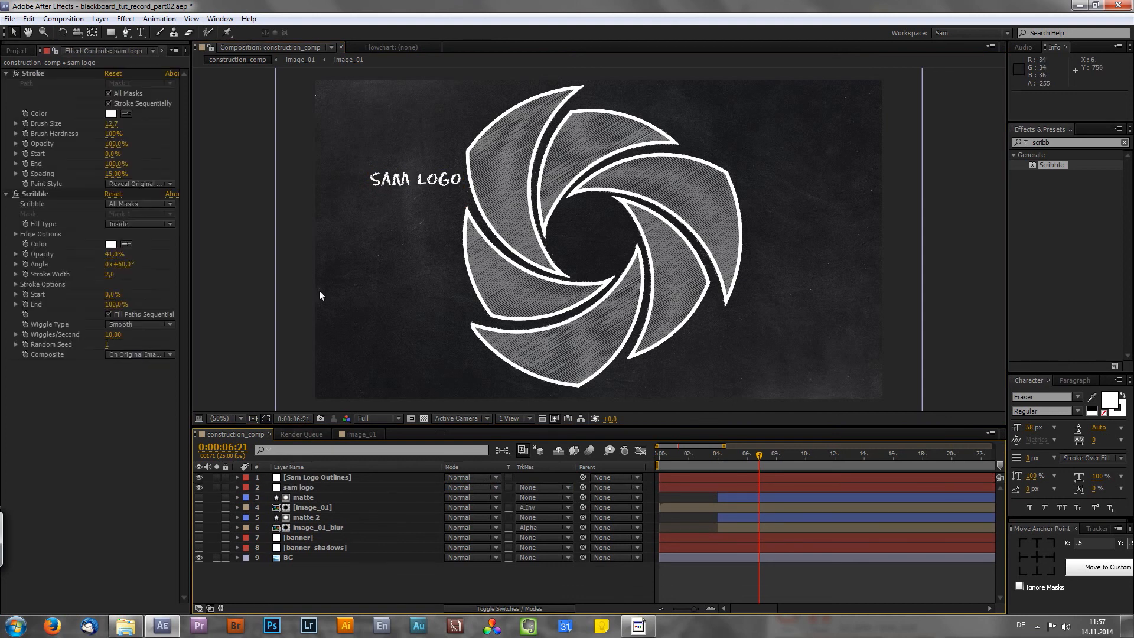
# - Examine the mask outlines on the letters of the Sam Logo Outlines layer up close
pyautogui.click(318, 476)
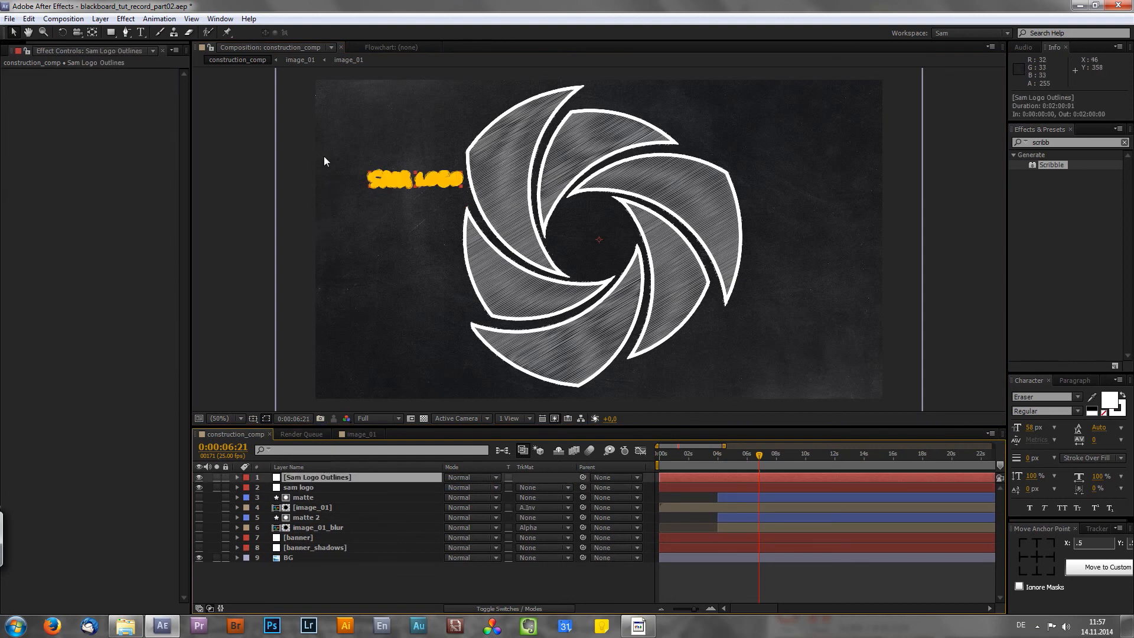
pyautogui.scroll(3, 332, 129)
pyautogui.press('space')
pyautogui.moveTo(470, 227); pyautogui.dragTo(568, 277)
pyautogui.moveTo(214, 95); pyautogui.dragTo(452, 238)
pyautogui.moveTo(200, 201); pyautogui.dragTo(407, 218)
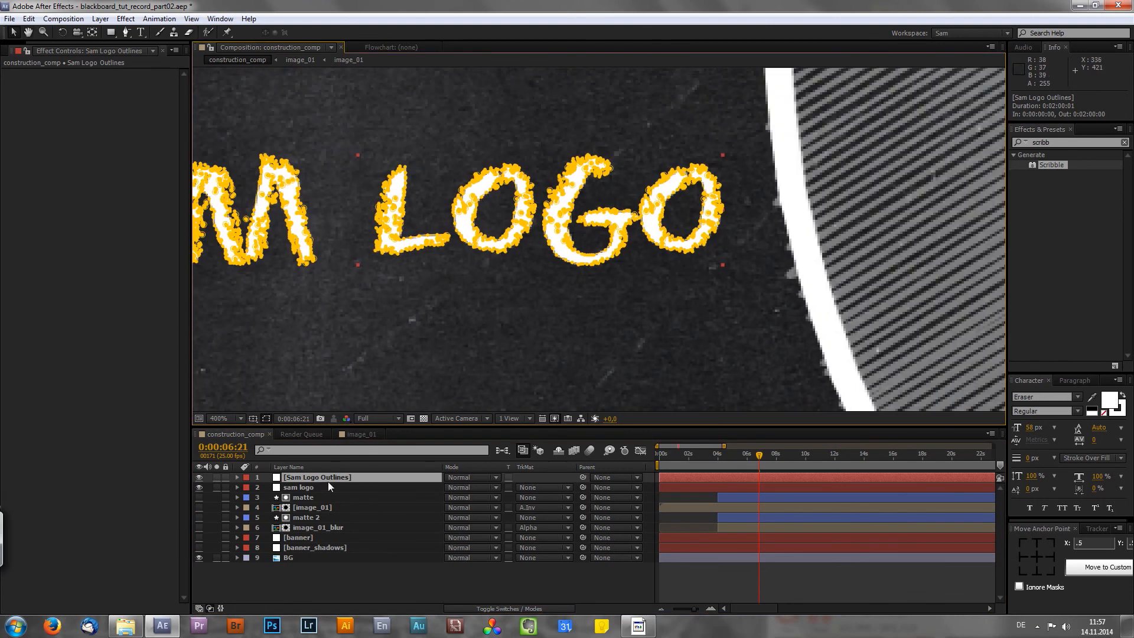
pyautogui.click(230, 419)
pyautogui.click(260, 204)
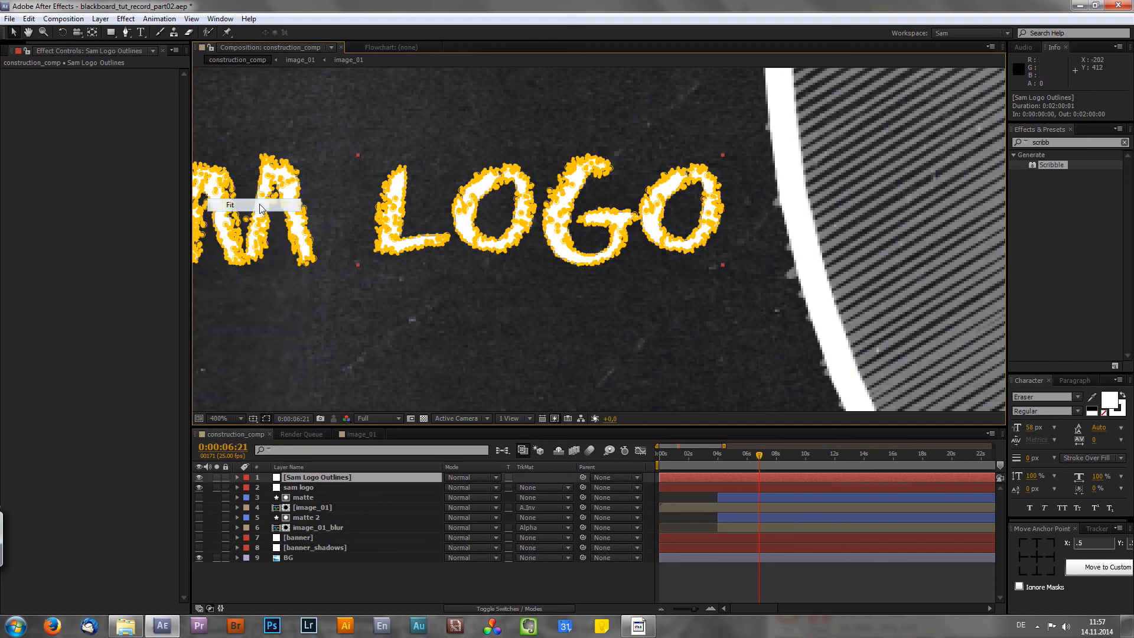
pyautogui.click(373, 596)
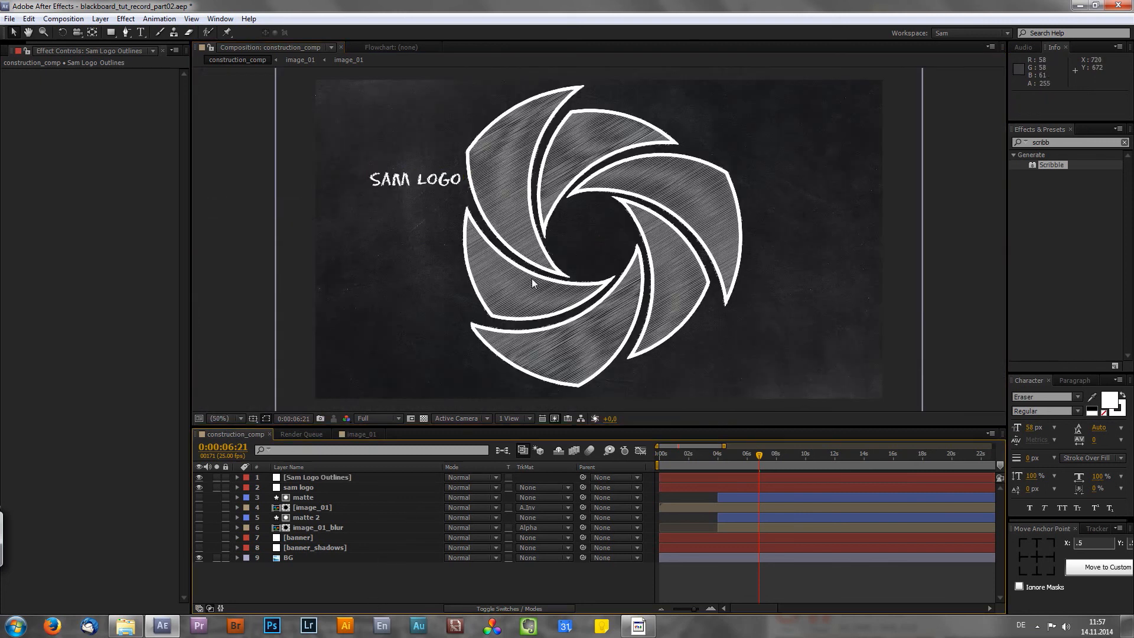